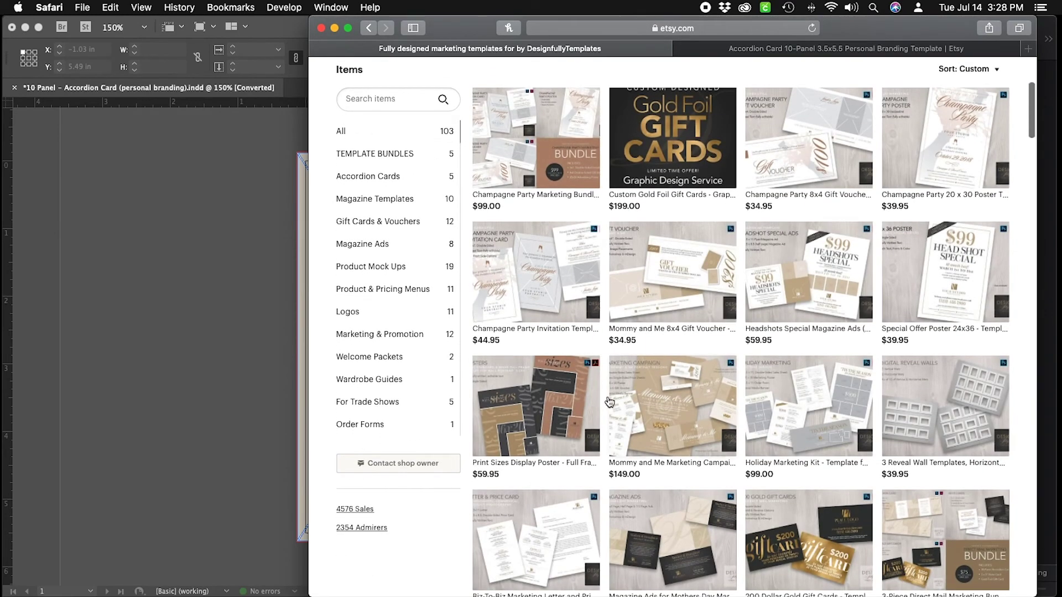
# Filter the Etsy shop to Accordion Cards and open the 10-Panel 3.5x5.5 Personal Branding listing.
pyautogui.scroll(4, 431, 275)
pyautogui.scroll(-5, 442, 271)
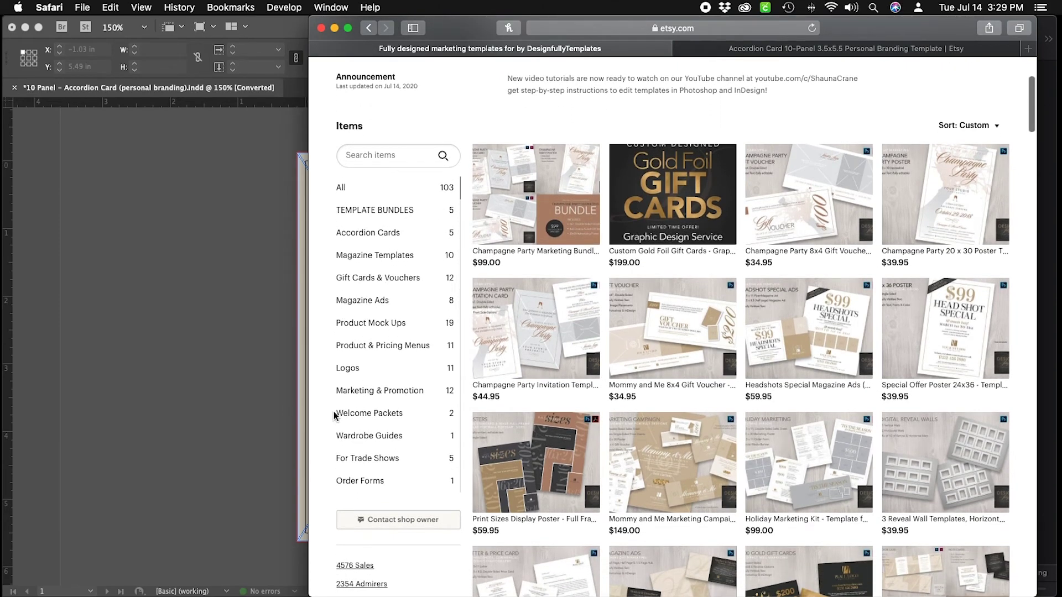
pyautogui.click(382, 233)
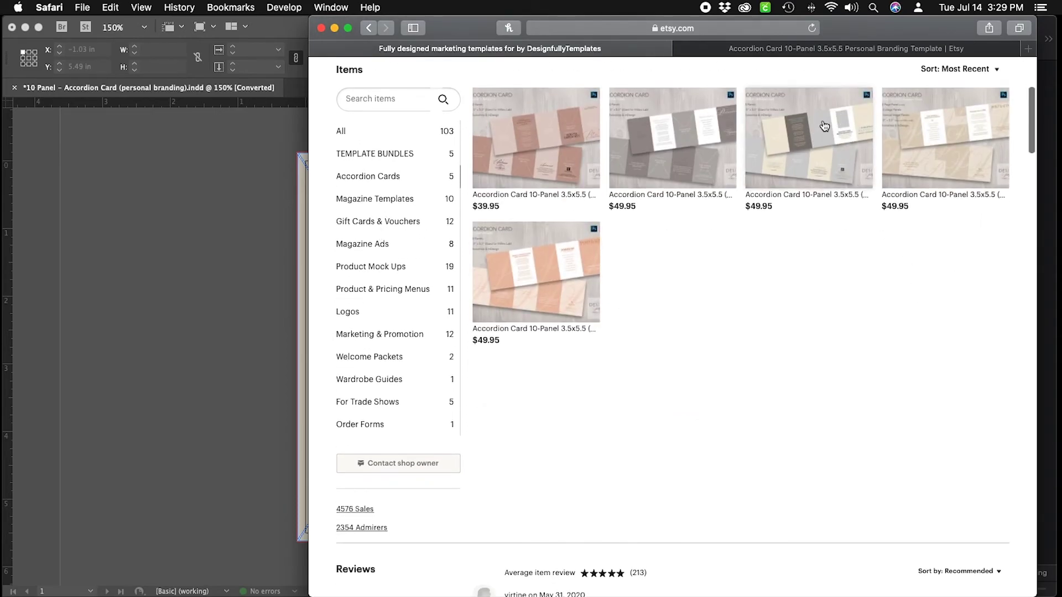
pyautogui.click(825, 126)
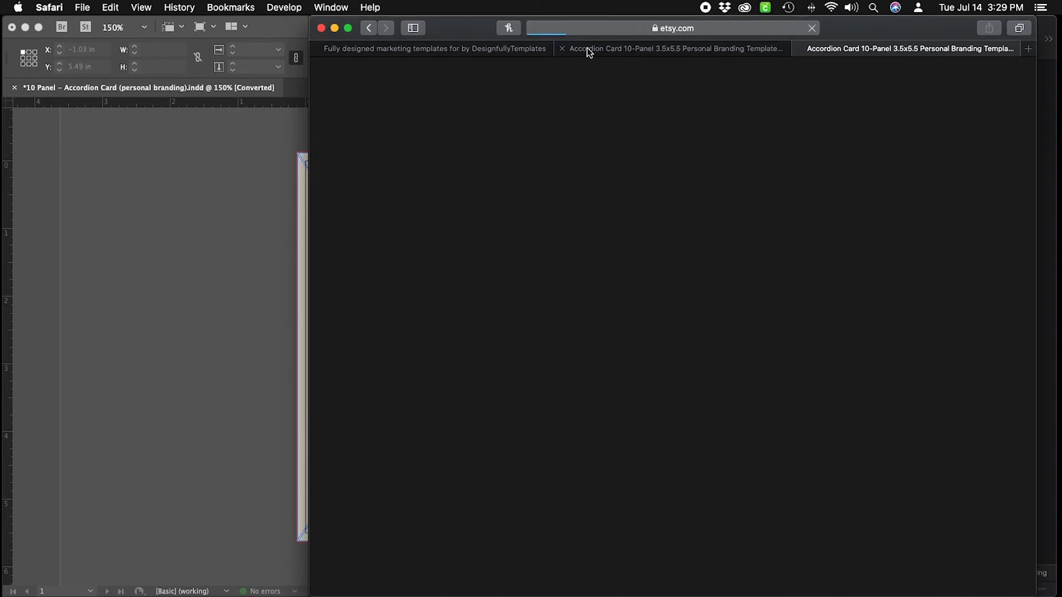
pyautogui.click(563, 49)
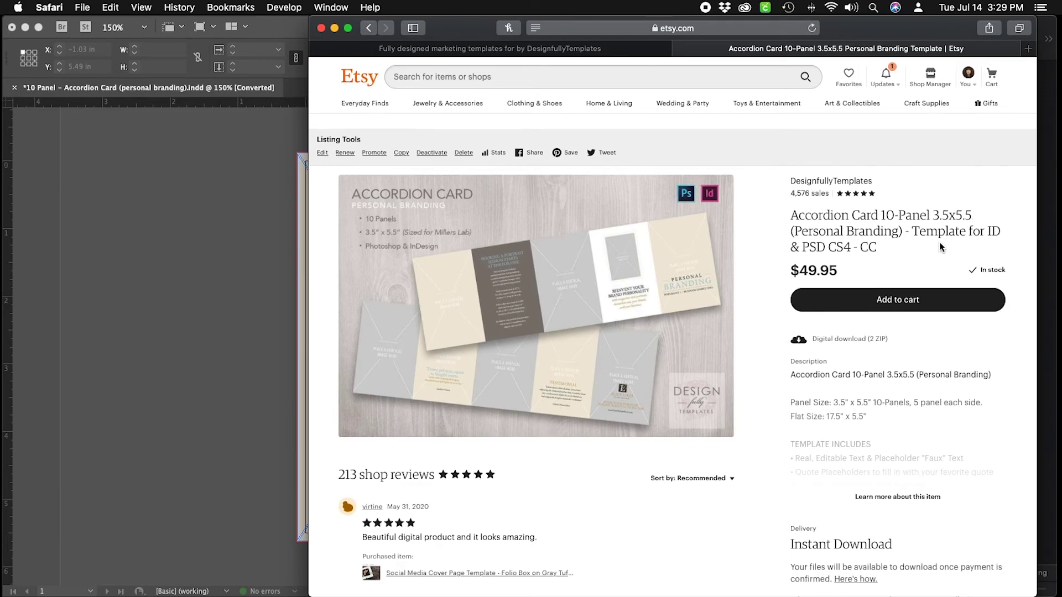
pyautogui.click(334, 27)
# Browse the 47 Headshots Marketing photos in Finder beside the InDesign accordion card document.
pyautogui.click(640, 153)
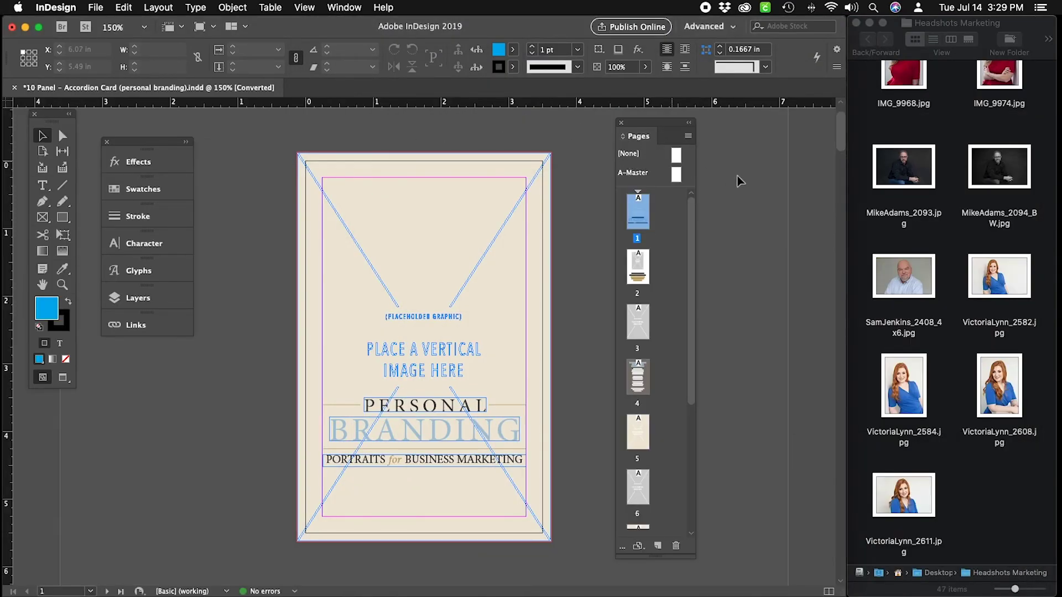
pyautogui.click(1043, 221)
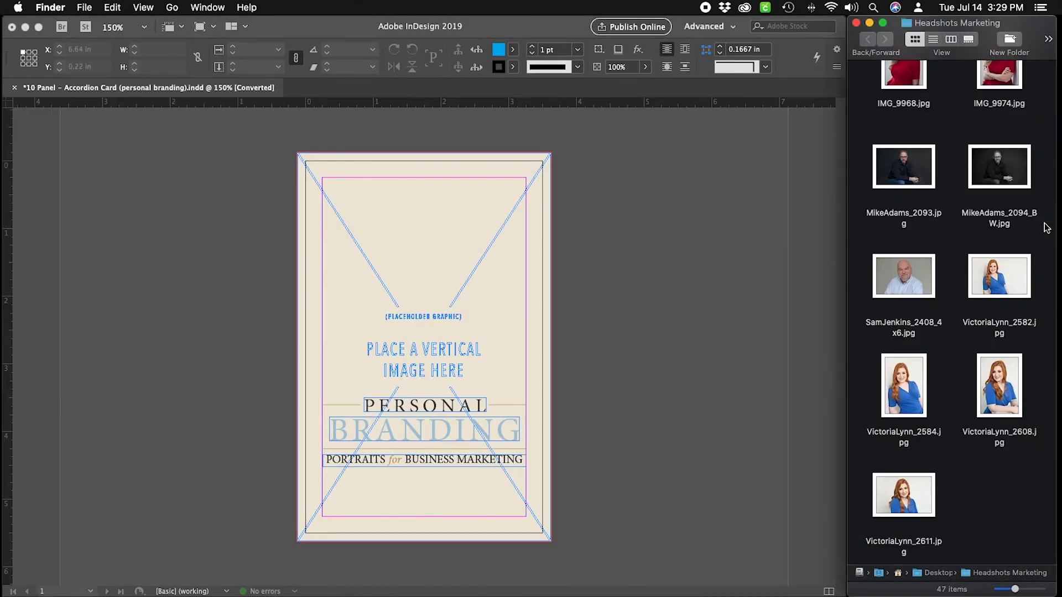
pyautogui.scroll(5, 1040, 215)
pyautogui.scroll(10, 1039, 216)
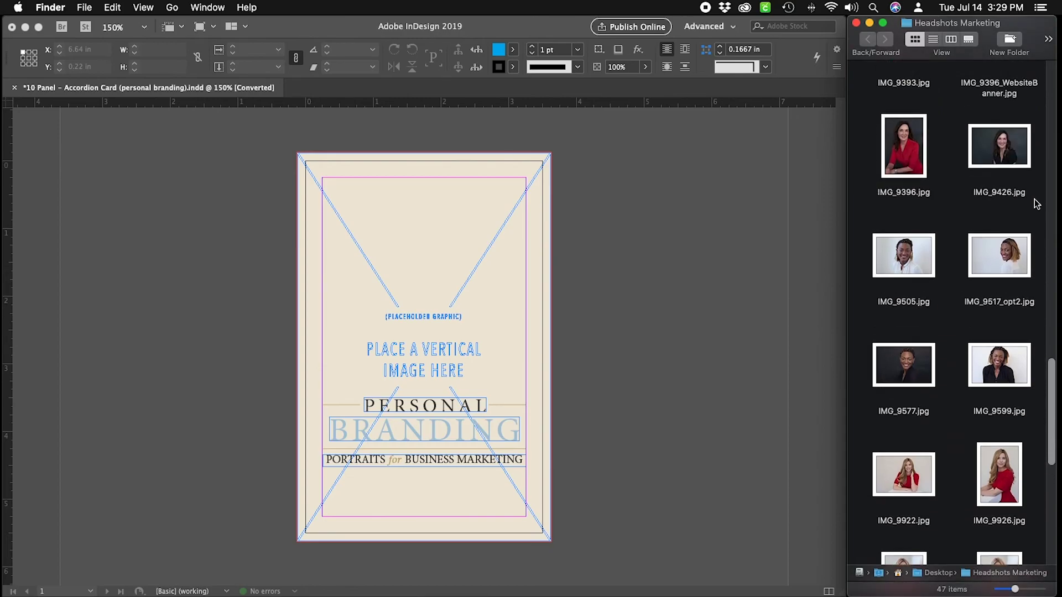
pyautogui.scroll(10, 1037, 203)
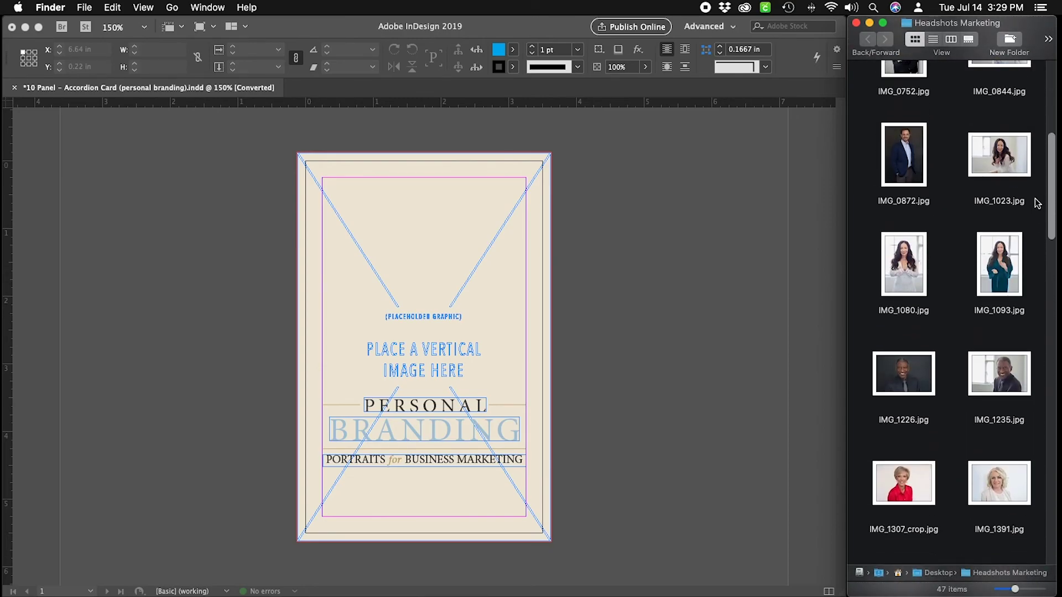
pyautogui.scroll(-10, 1037, 204)
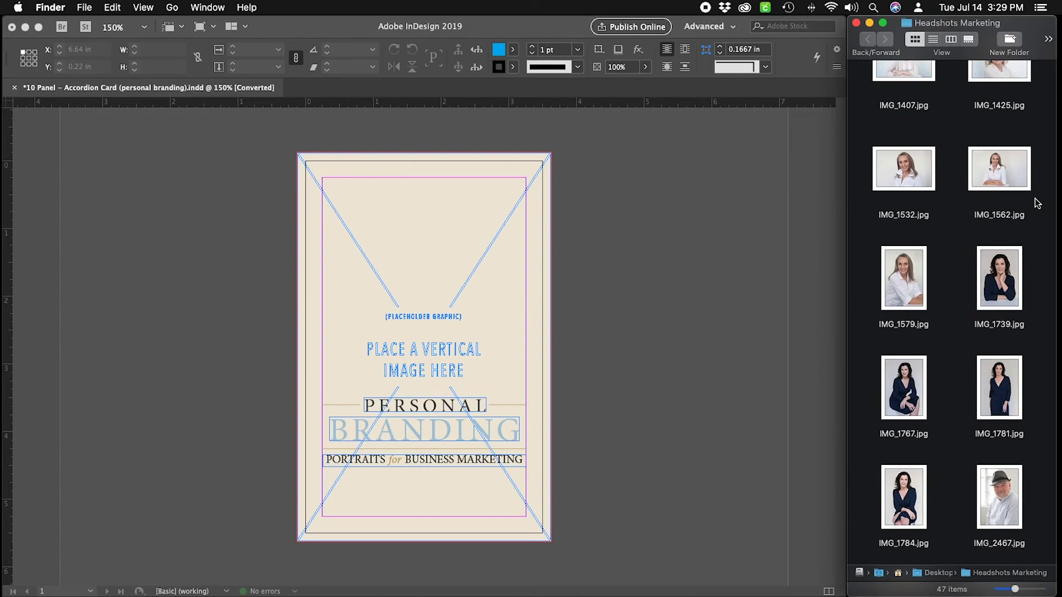
pyautogui.click(742, 228)
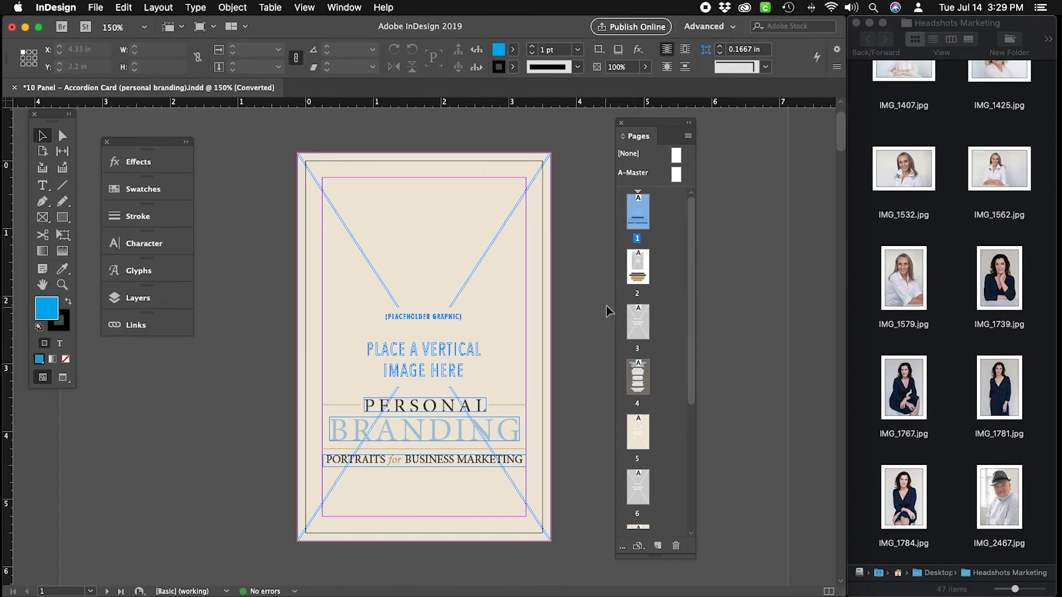
pyautogui.scroll(-5, 674, 291)
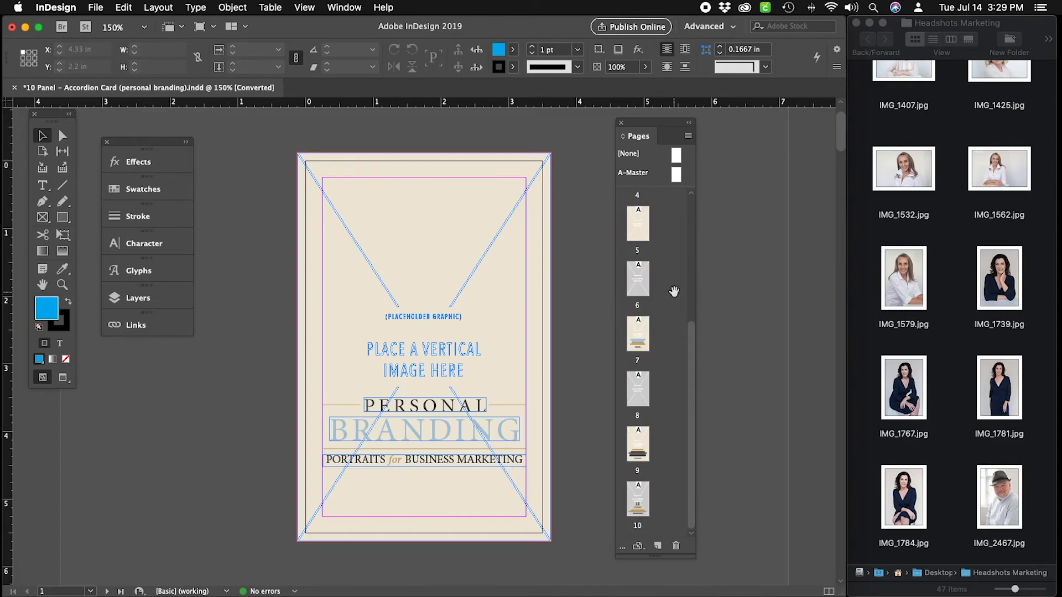
pyautogui.scroll(5, 673, 292)
pyautogui.scroll(-5, 674, 291)
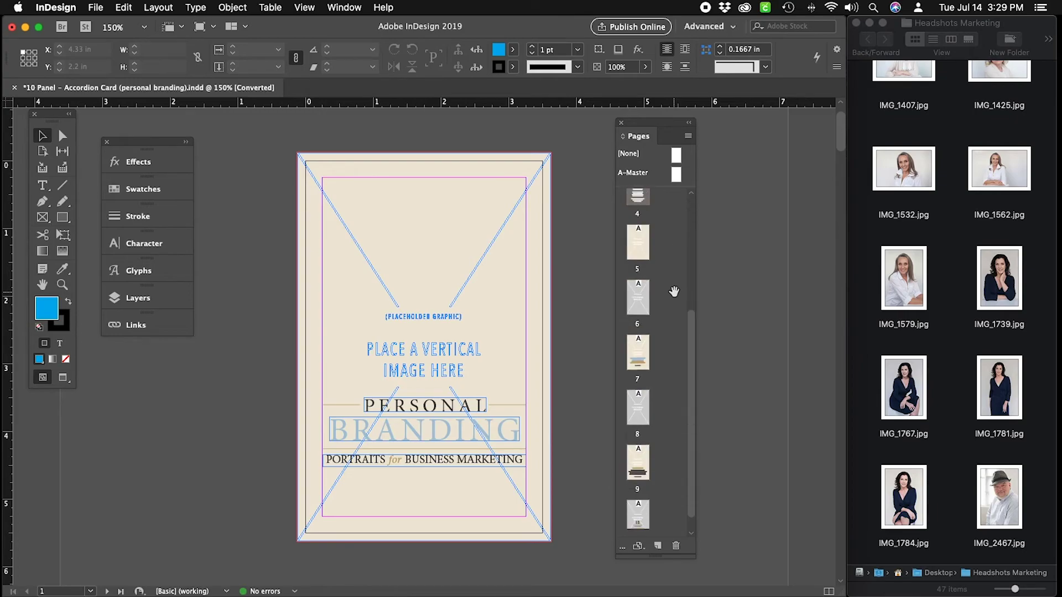
pyautogui.scroll(5, 674, 292)
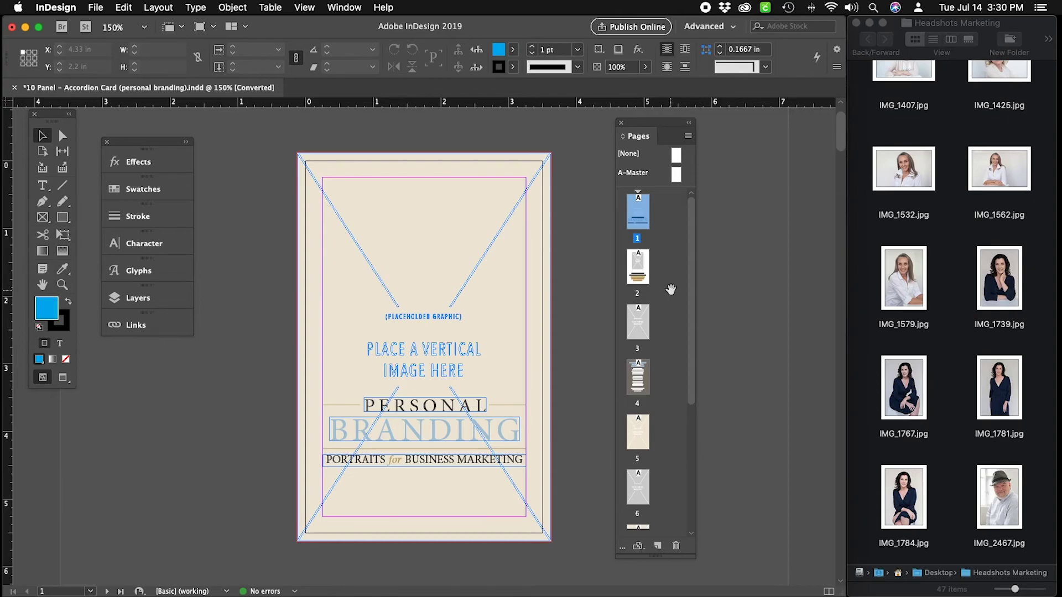
pyautogui.scroll(-5, 671, 289)
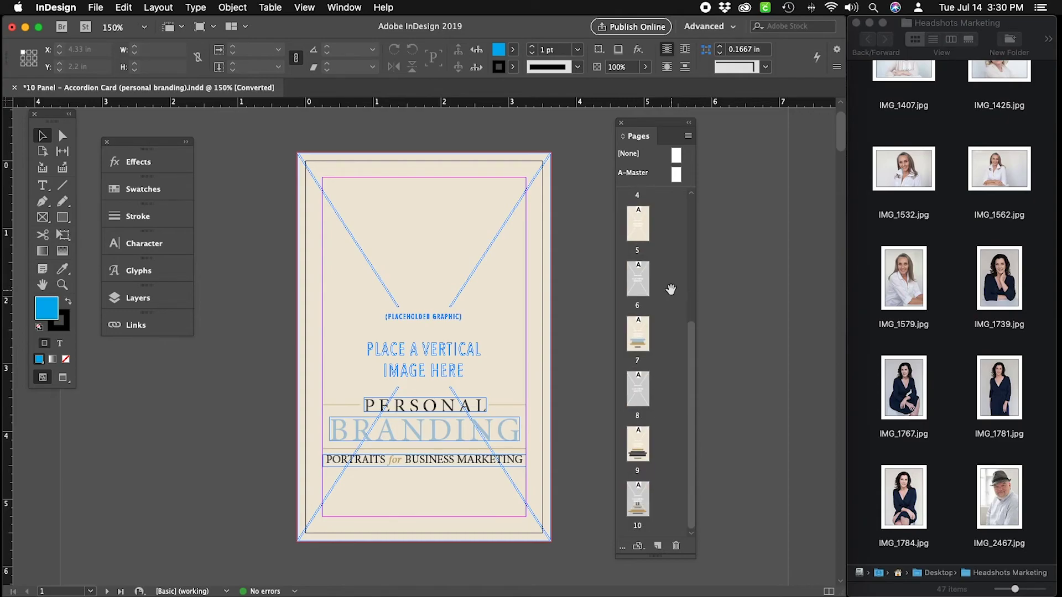
pyautogui.scroll(5, 670, 289)
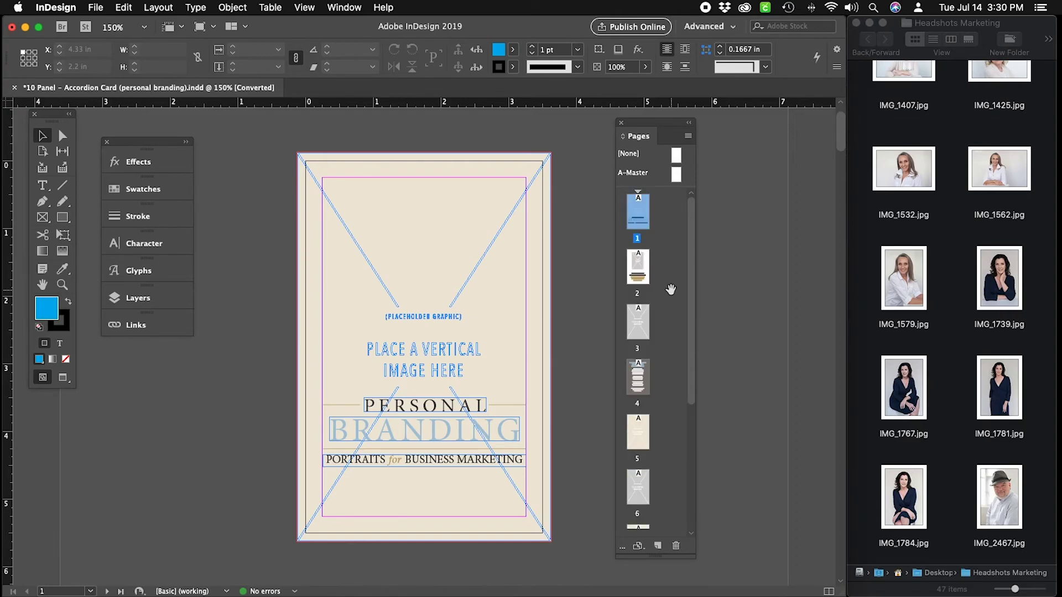
pyautogui.scroll(-20, 570, 316)
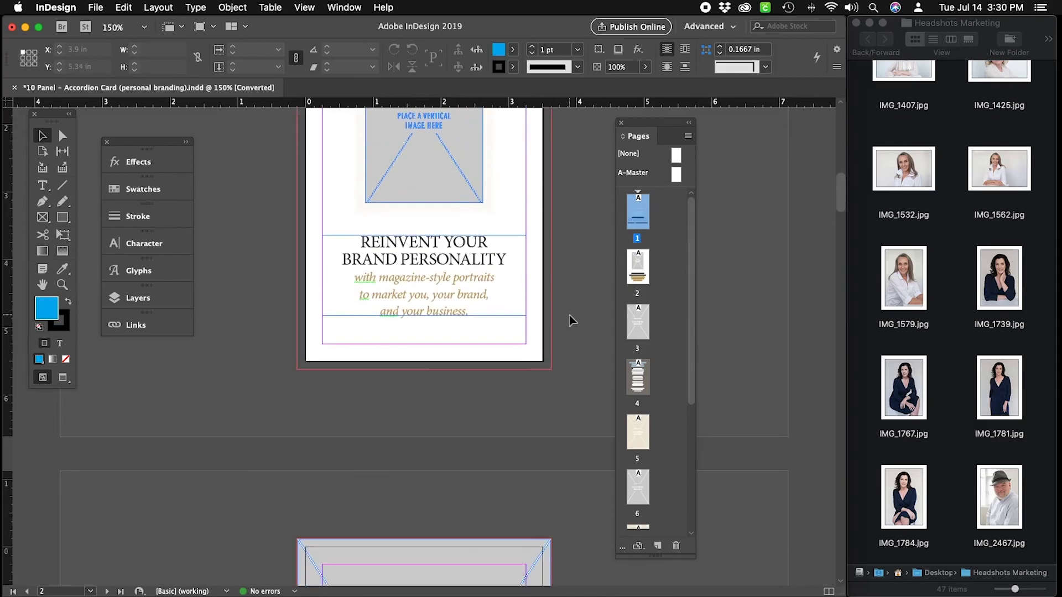
pyautogui.scroll(10, 571, 319)
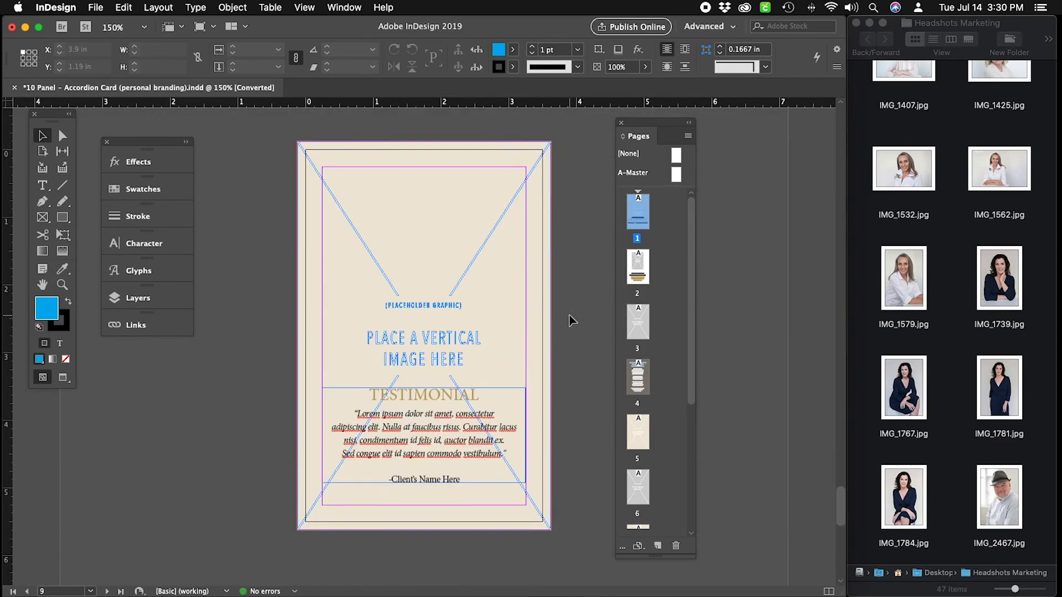
pyautogui.scroll(5, 571, 320)
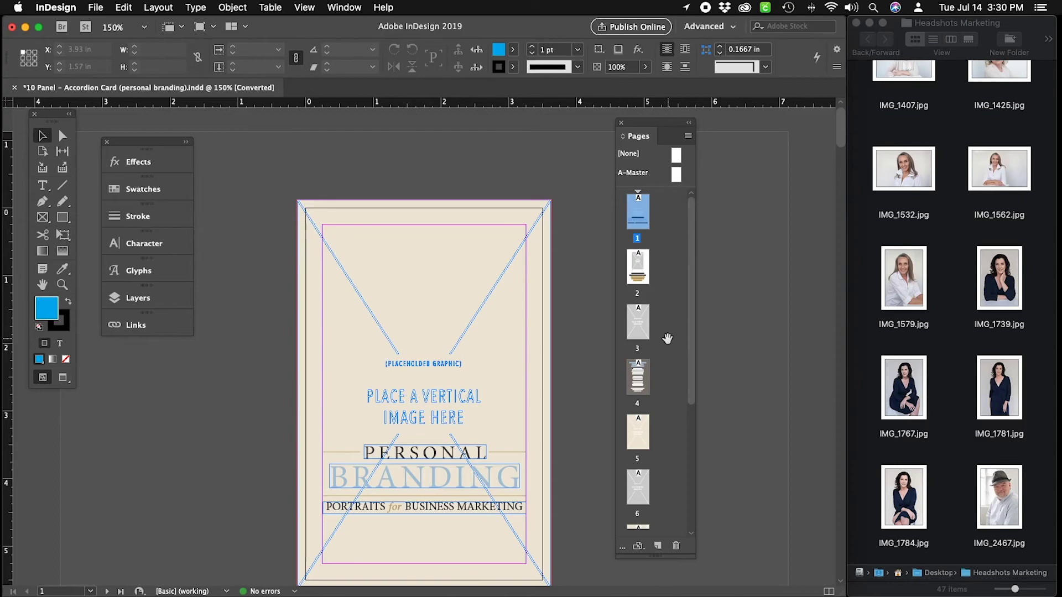
pyautogui.scroll(-2, 593, 336)
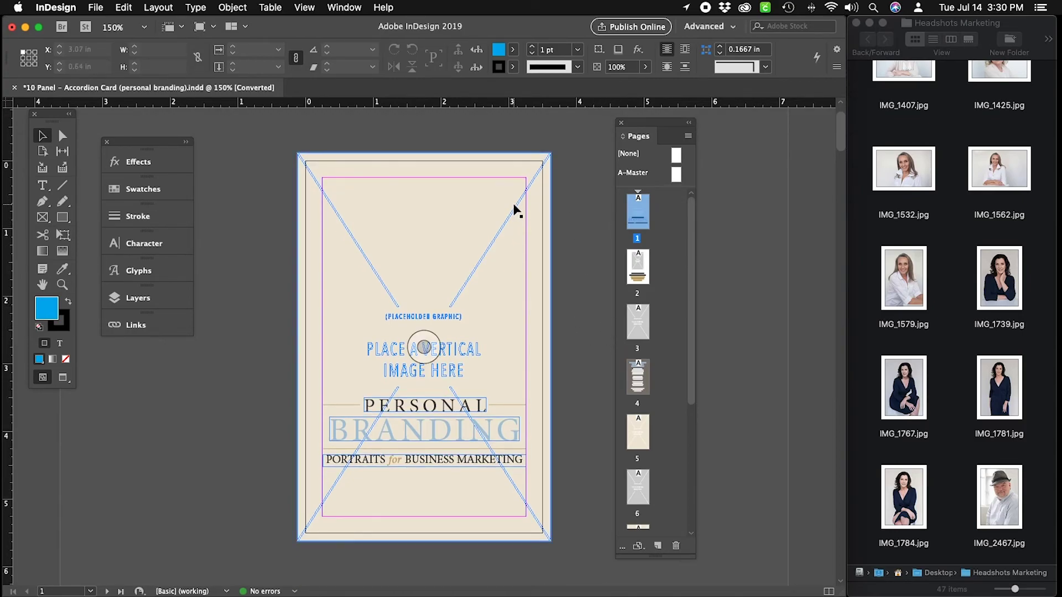
# Select the cover's beige placeholder graphic with Object > Select > Content and delete it.
pyautogui.click(515, 210)
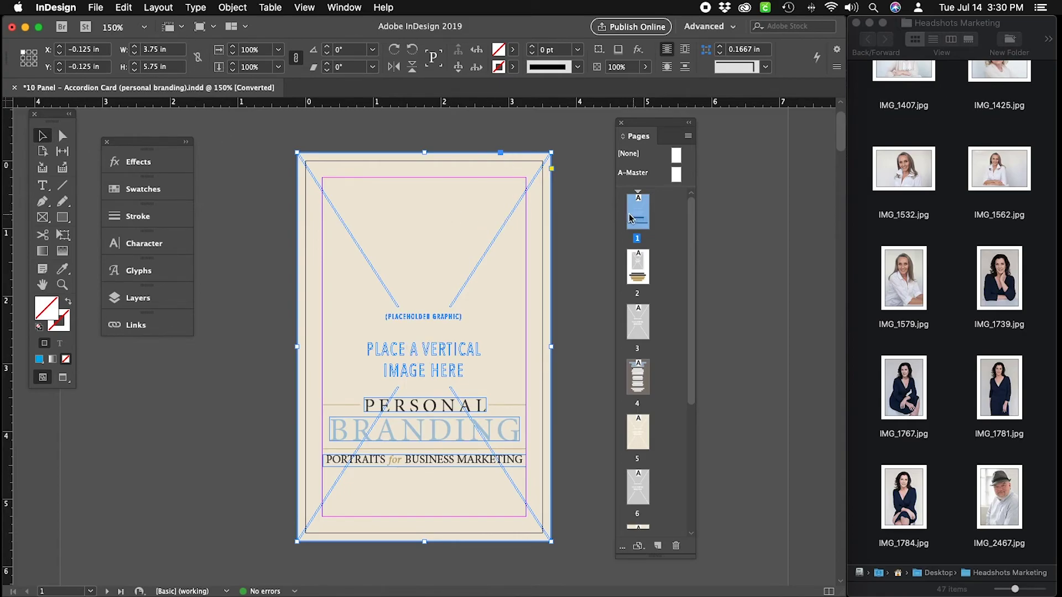
pyautogui.click(605, 216)
pyautogui.click(469, 208)
pyautogui.click(225, 11)
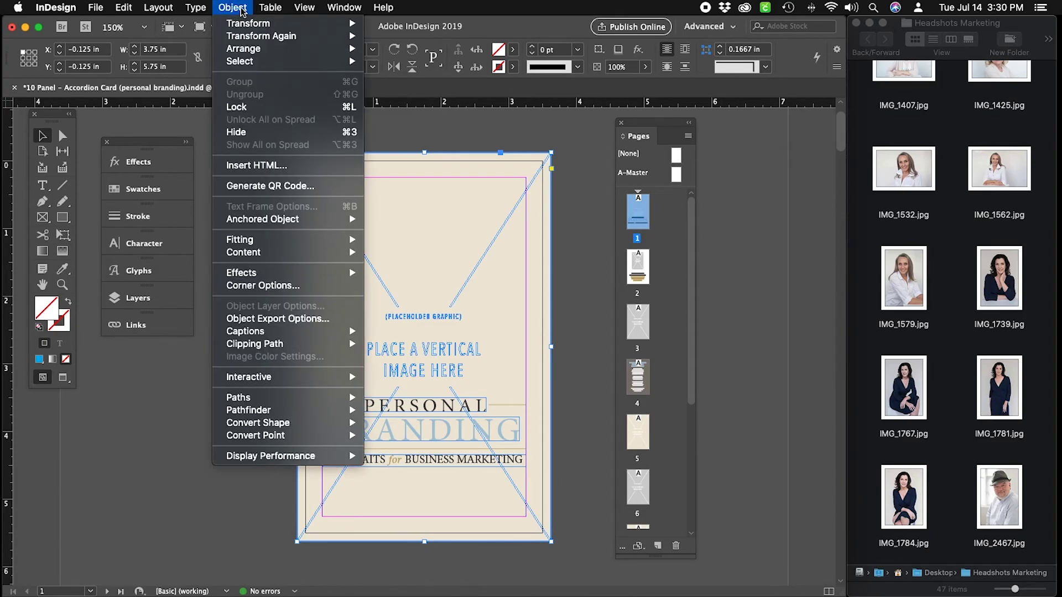
pyautogui.moveTo(244, 61)
pyautogui.click(428, 133)
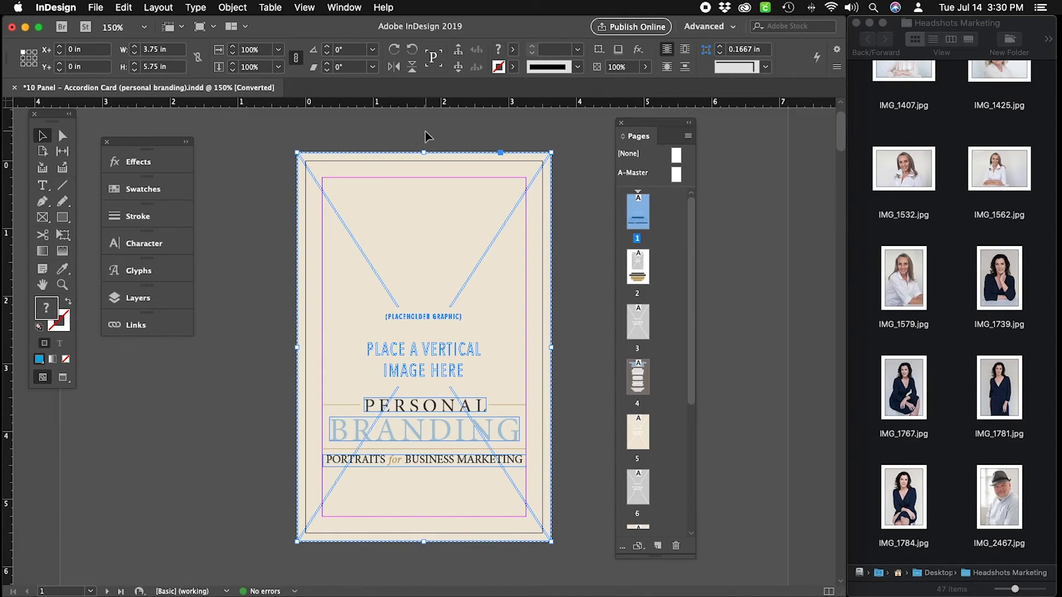
pyautogui.press('Delete')
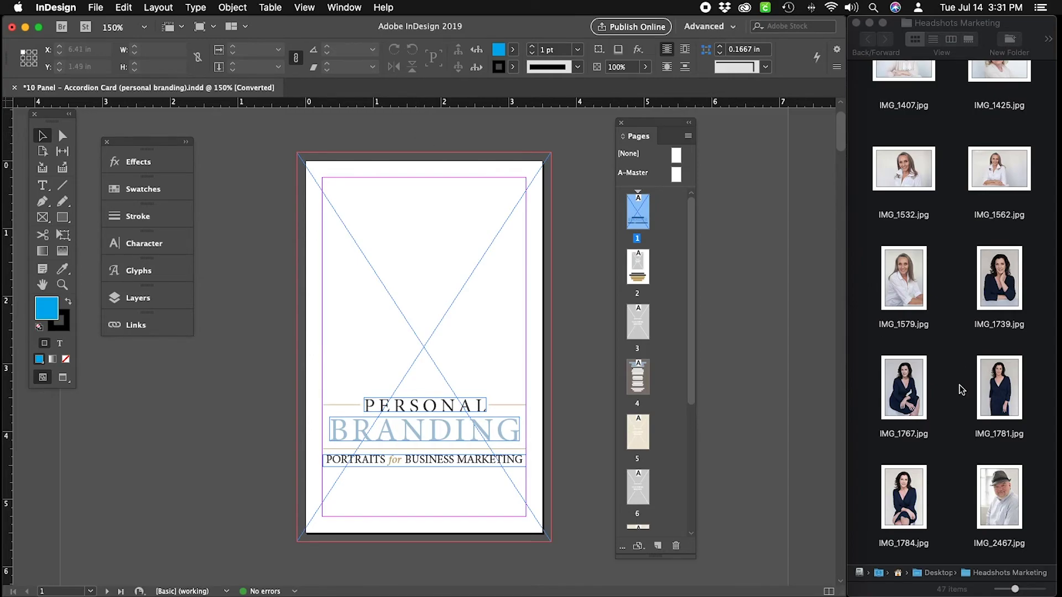
# Drag the woman-in-blue portrait onto the cover, then undo it to leave the frame empty.
pyautogui.scroll(-10, 958, 381)
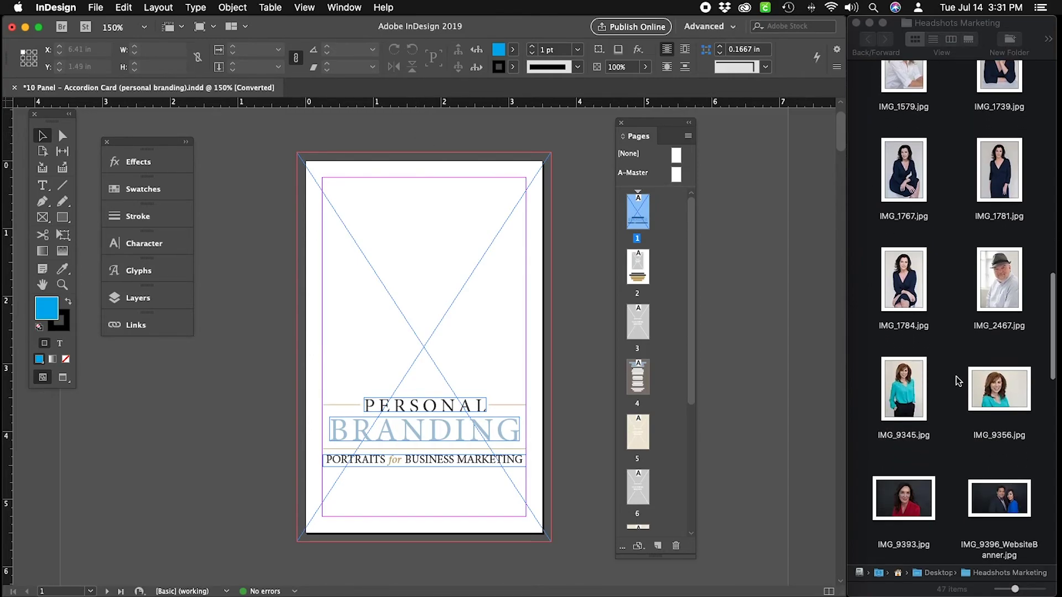
pyautogui.scroll(-10, 959, 381)
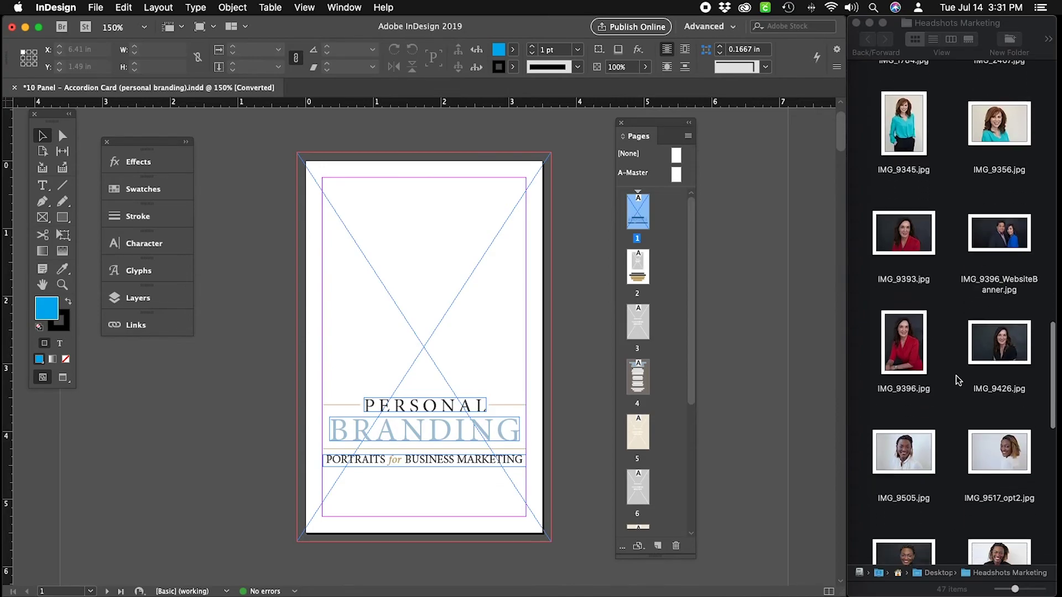
pyautogui.scroll(-2, 958, 381)
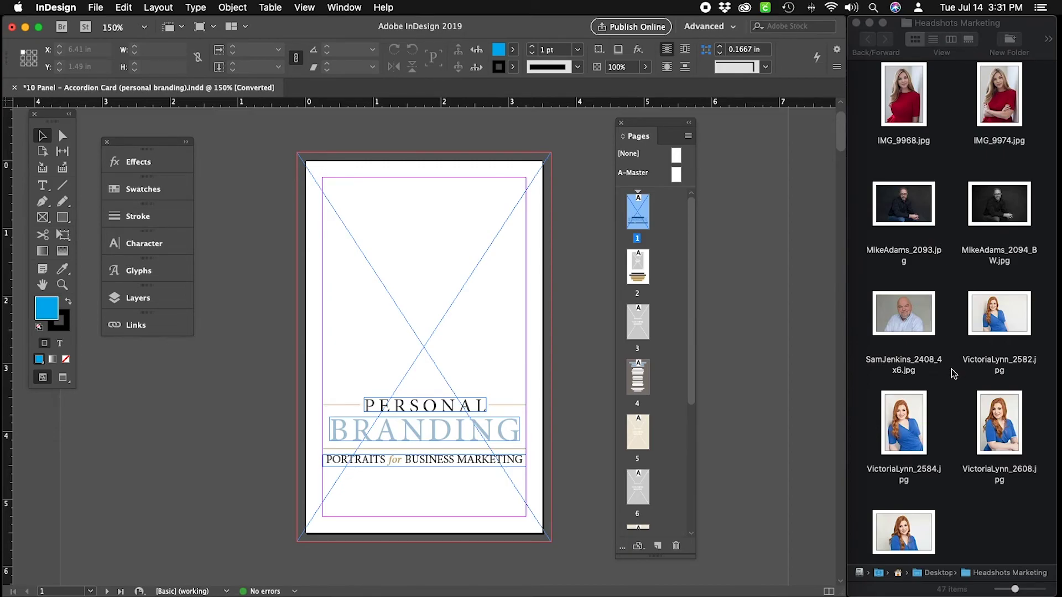
pyautogui.click(914, 440)
pyautogui.moveTo(913, 440); pyautogui.dragTo(440, 277)
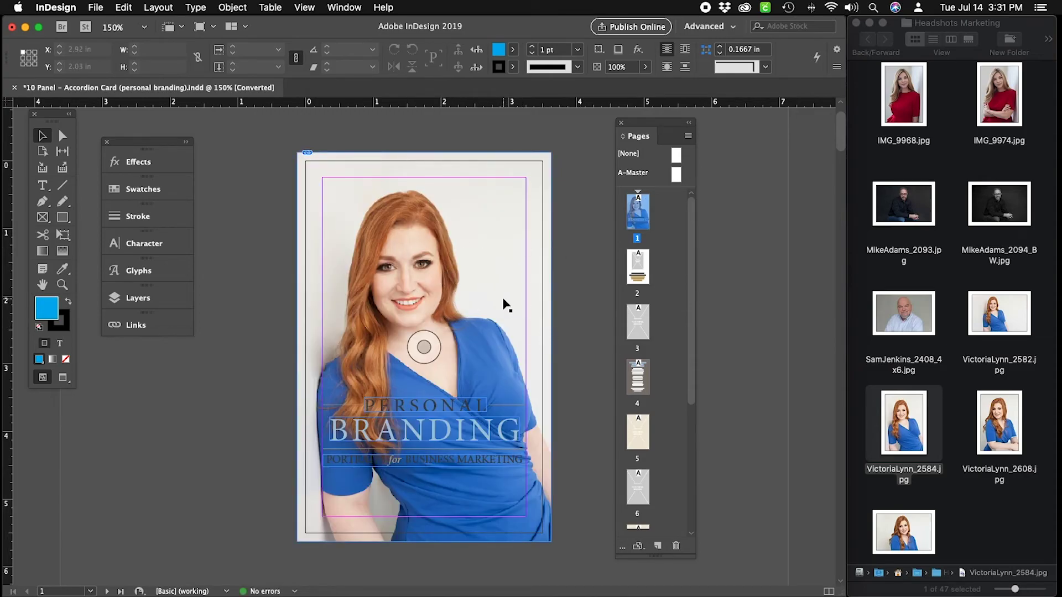
pyautogui.click(571, 299)
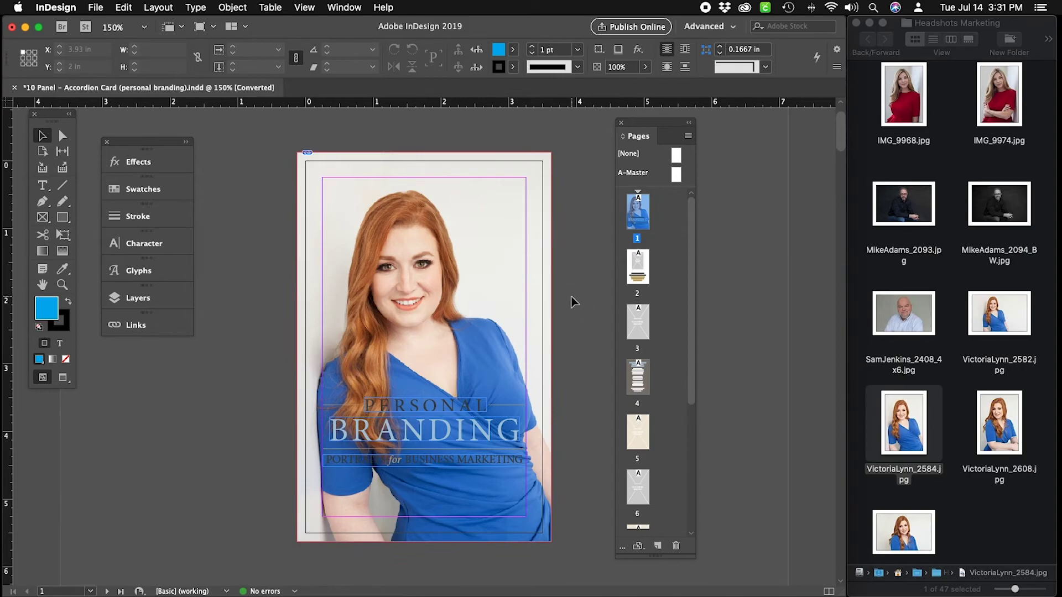
pyautogui.press('super+z')
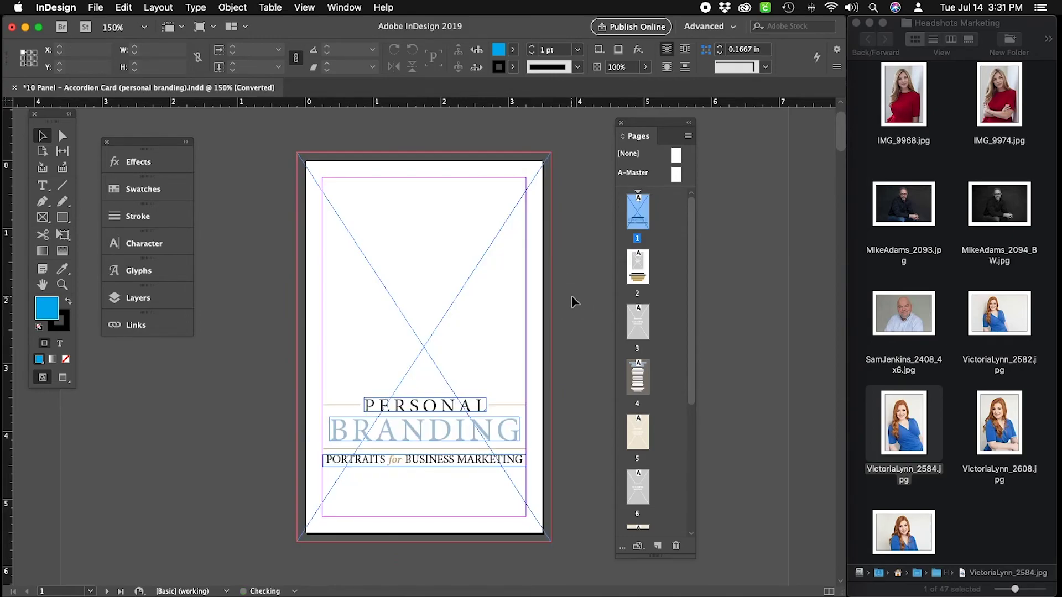
pyautogui.click(411, 223)
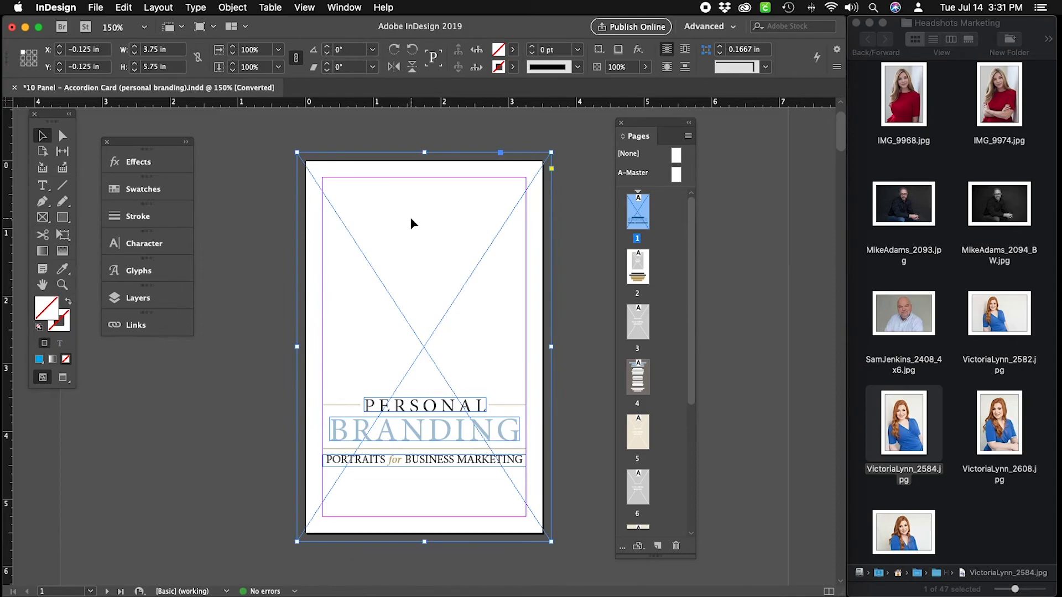
pyautogui.click(97, 7)
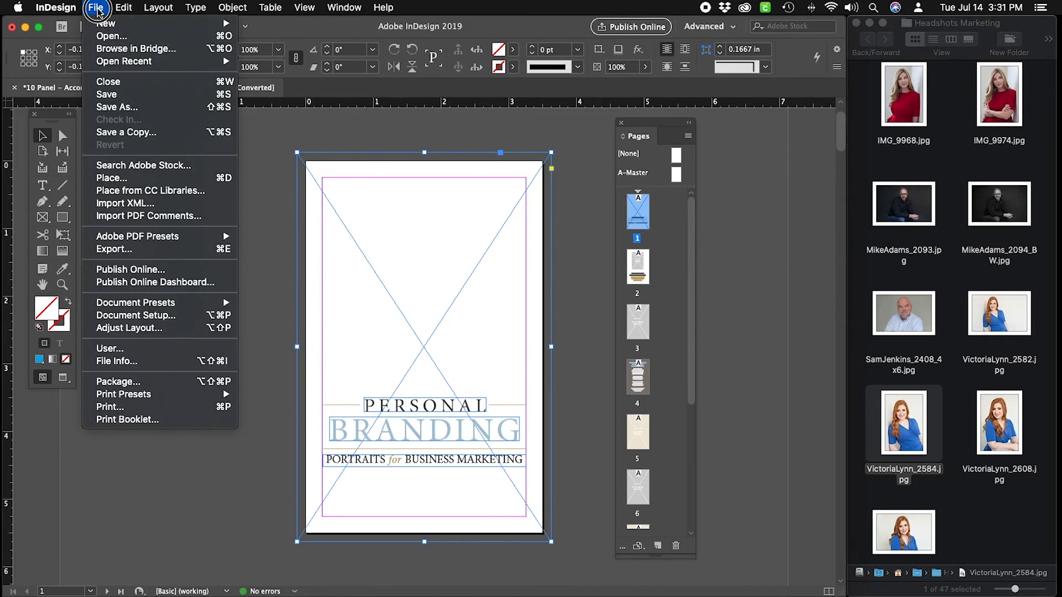
pyautogui.click(144, 178)
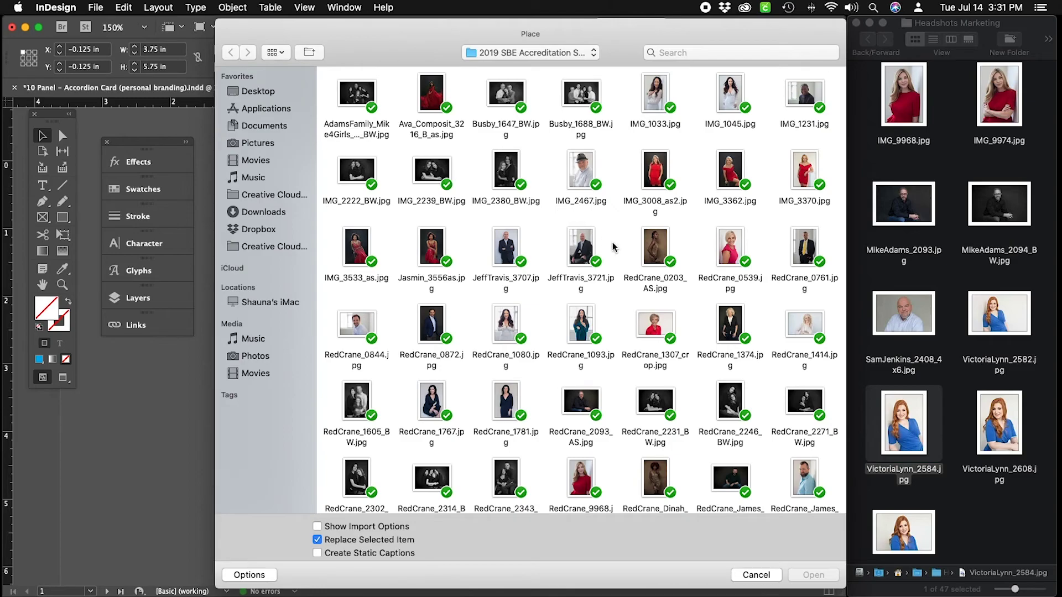
pyautogui.scroll(-4, 664, 276)
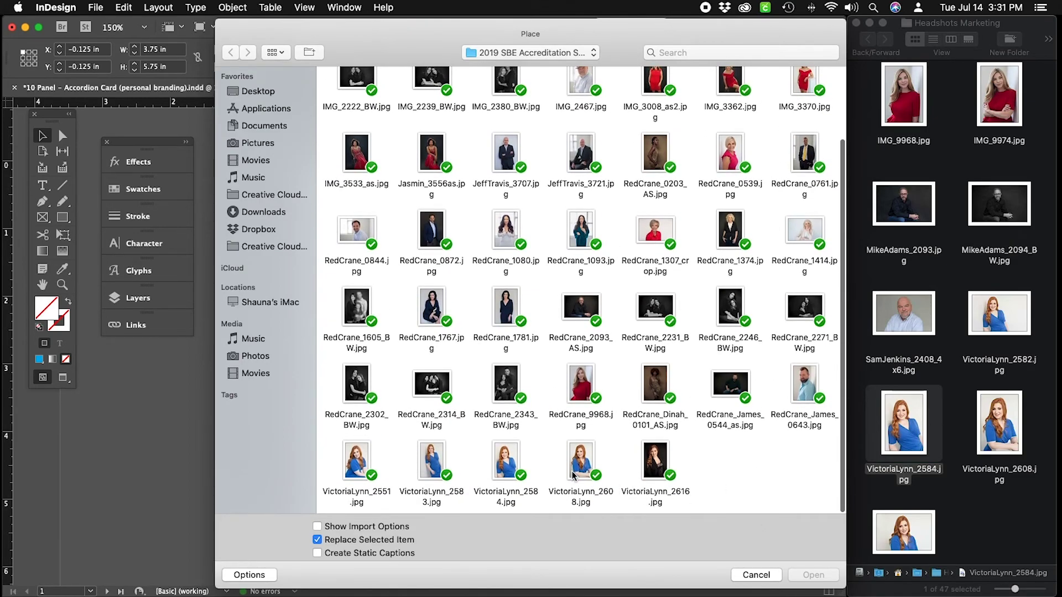
pyautogui.click(510, 467)
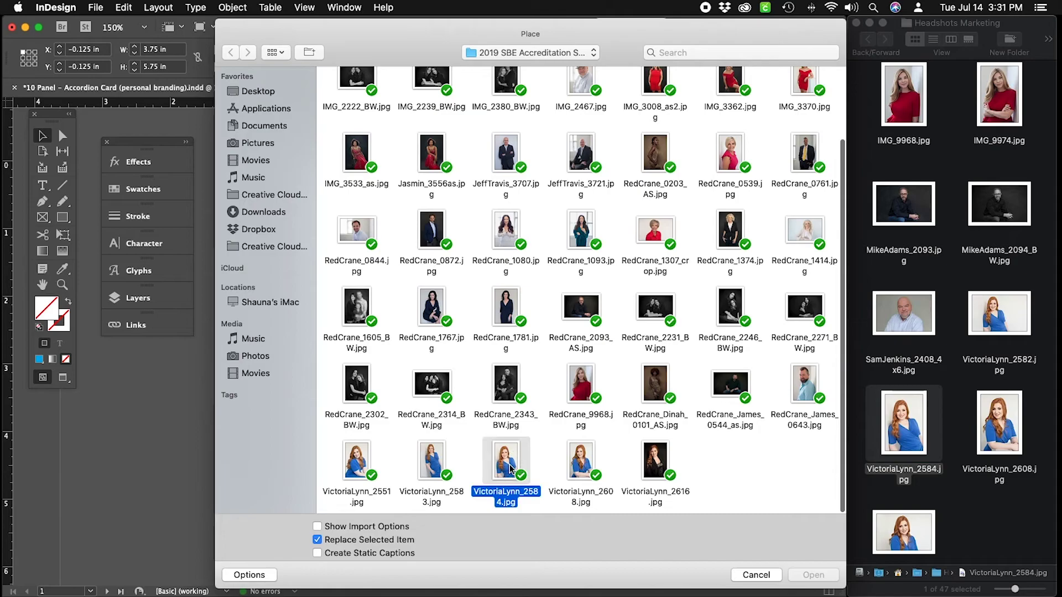
pyautogui.click(813, 575)
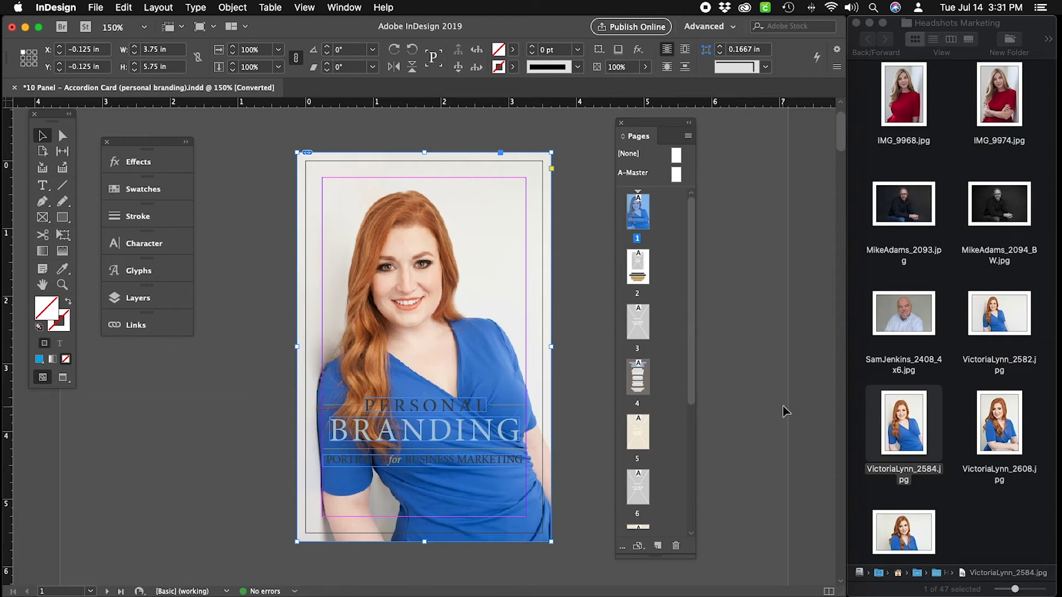
pyautogui.click(284, 158)
# Enlarge the portrait content past the page's top-right corner with the Direct Selection tool.
pyautogui.press('a')
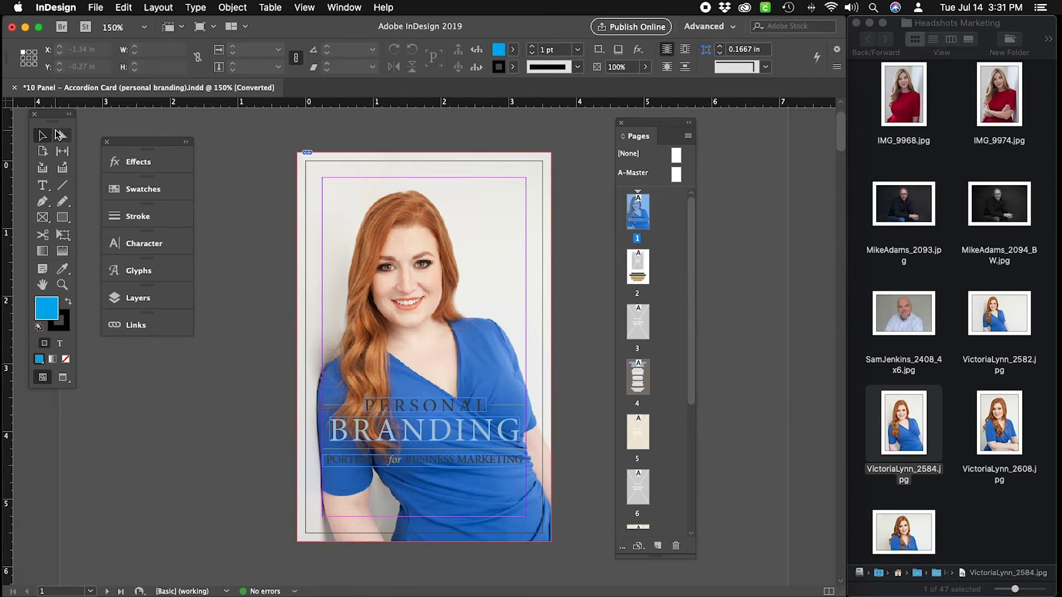
pyautogui.click(486, 252)
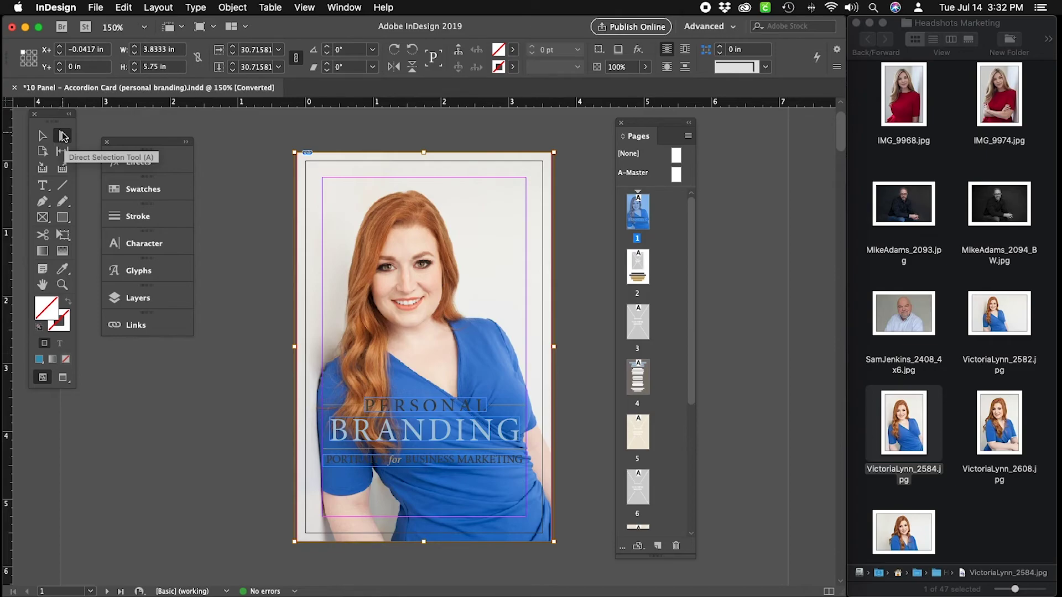
pyautogui.click(398, 197)
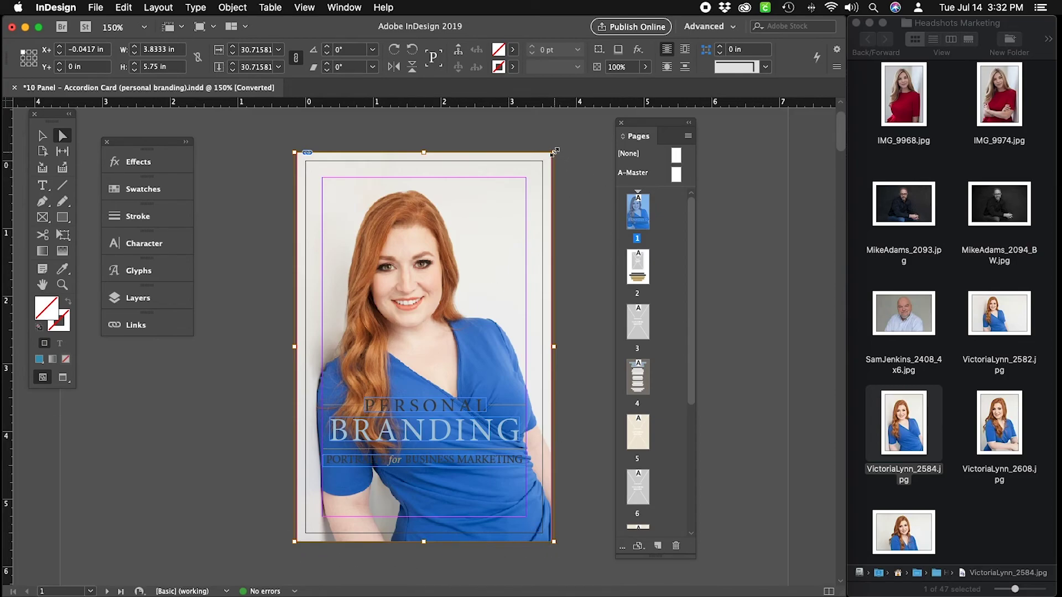
pyautogui.moveTo(554, 151); pyautogui.dragTo(586, 111)
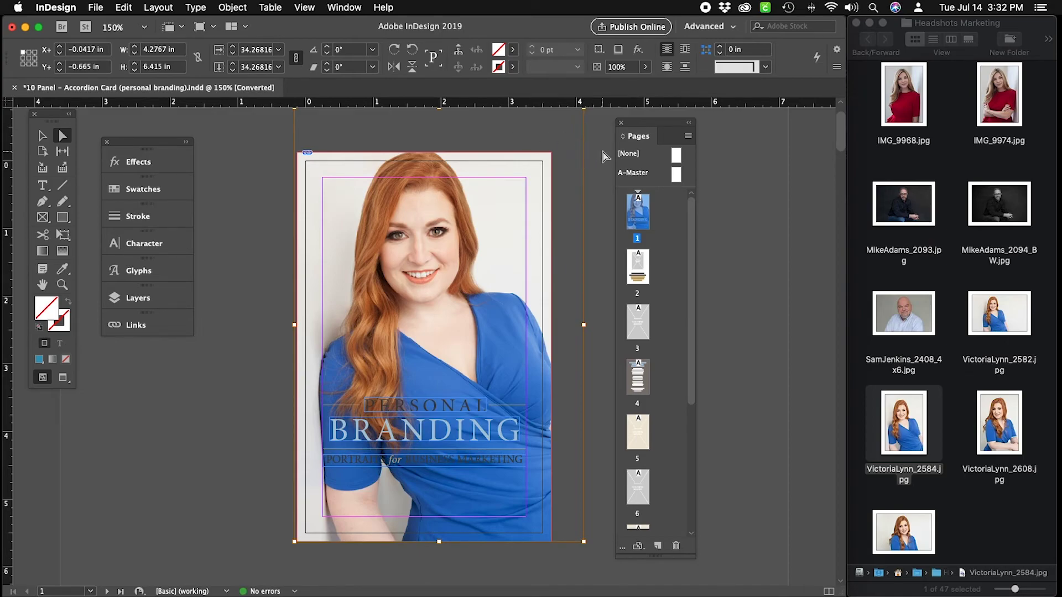
pyautogui.click(732, 169)
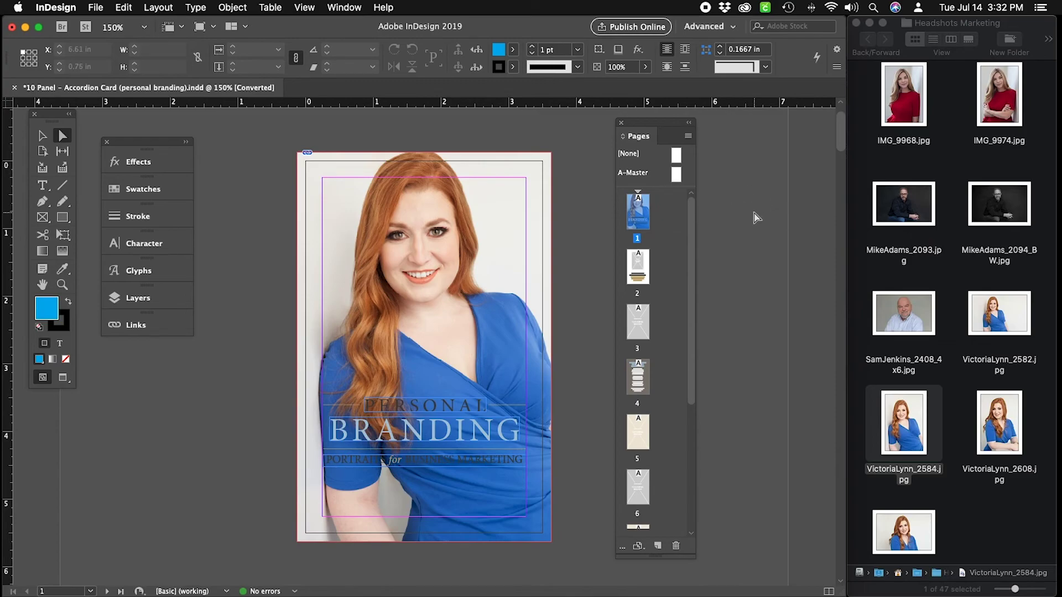
# In Preview mode, nudge the portrait left four times and shrink it slightly from its corner.
pyautogui.press('w')
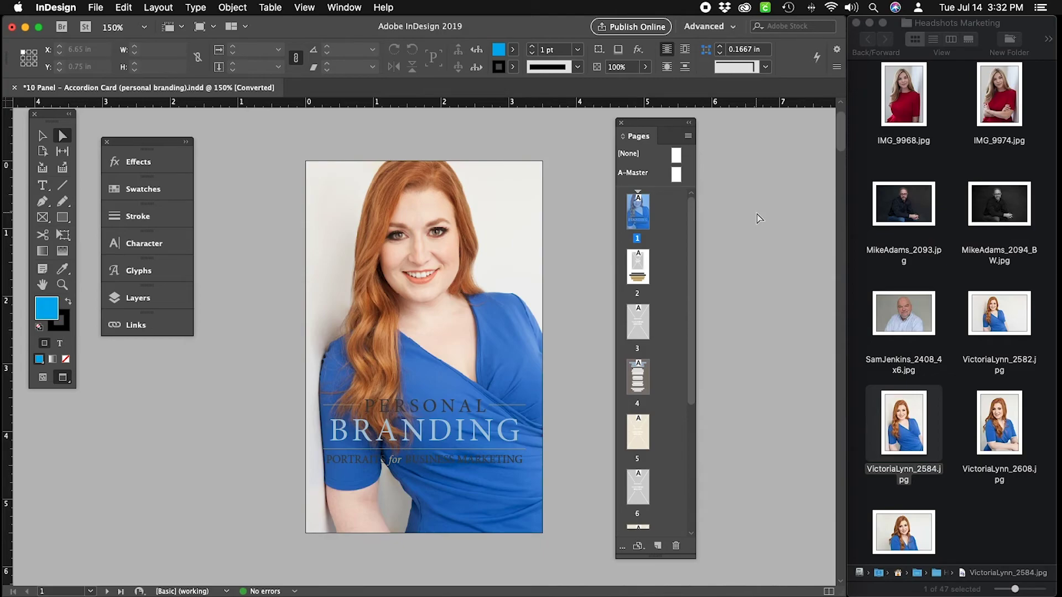
pyautogui.click(490, 269)
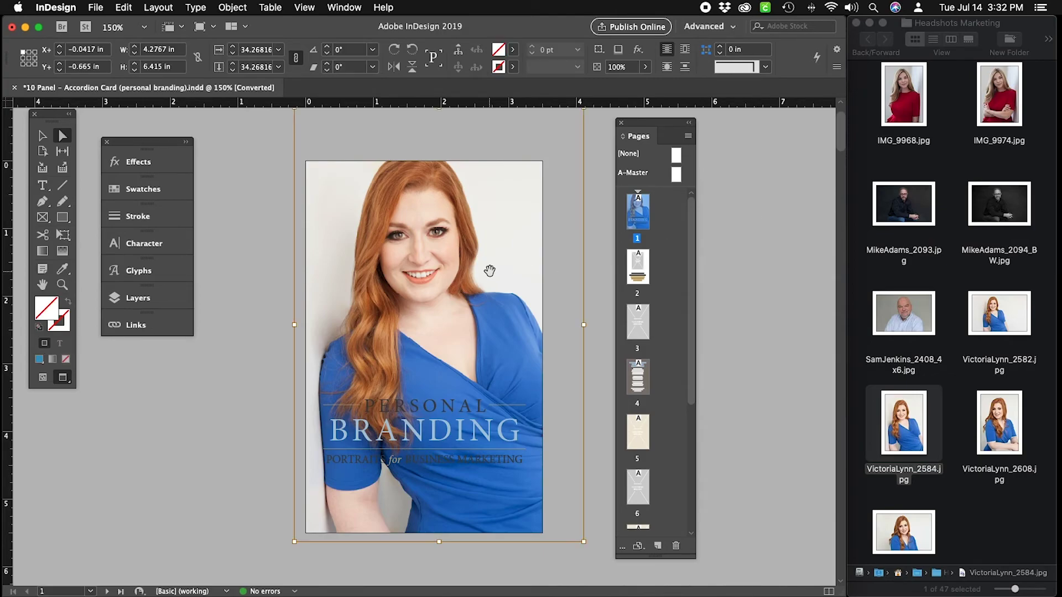
pyautogui.press('Left')
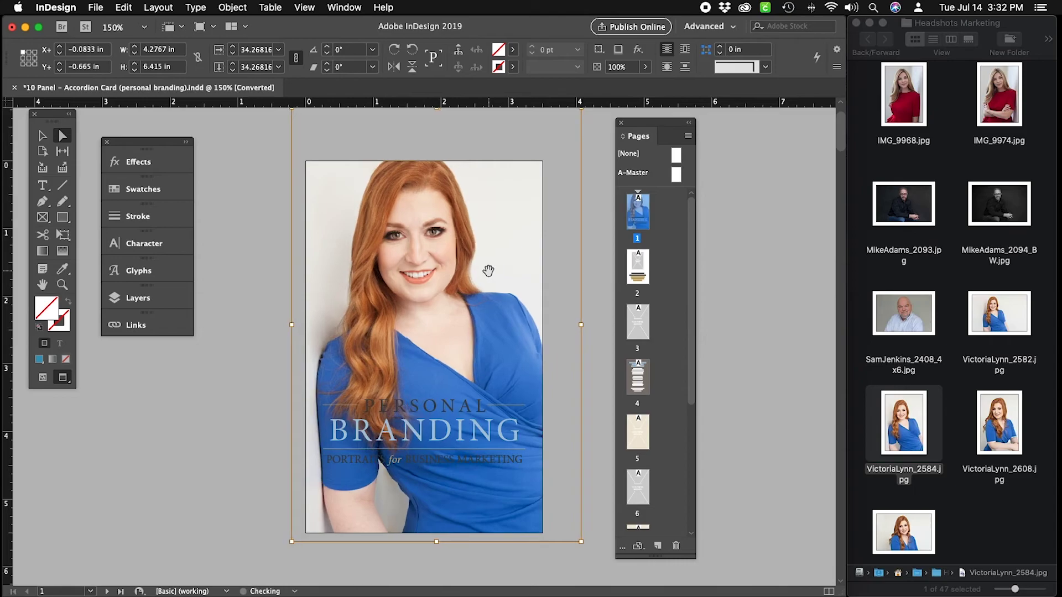
pyautogui.press('Left')
pyautogui.press('Left')
pyautogui.press('Left')
pyautogui.press('Left')
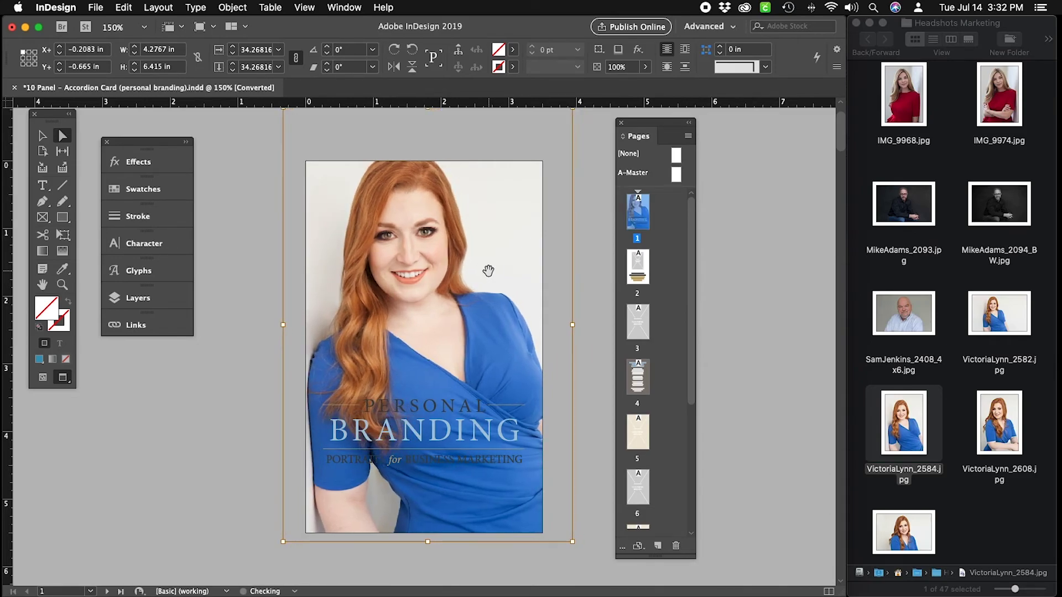
pyautogui.press('Left')
pyautogui.press('Left')
pyautogui.press('Left')
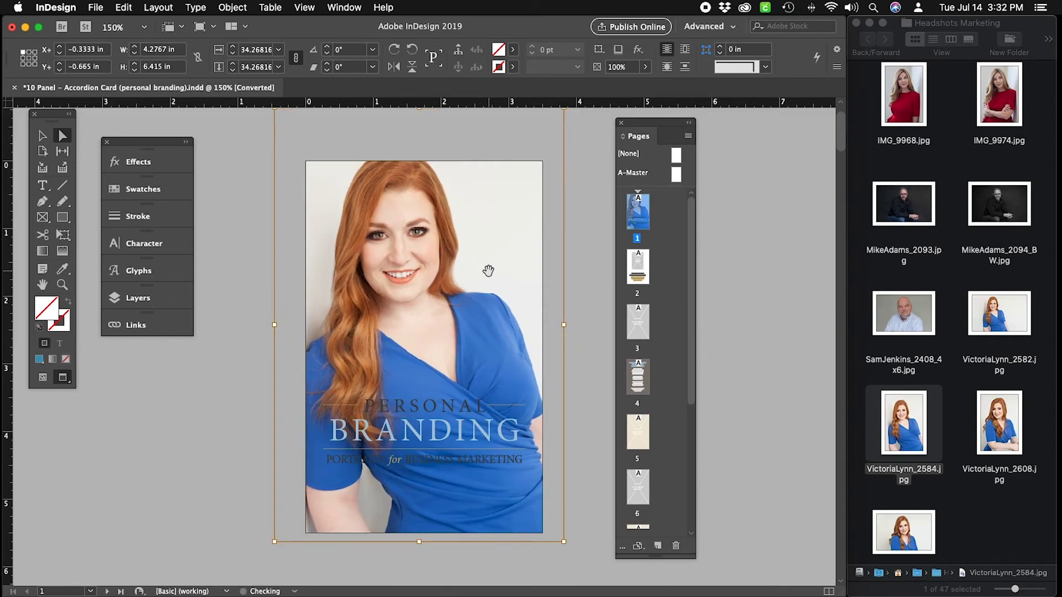
pyautogui.press('Left')
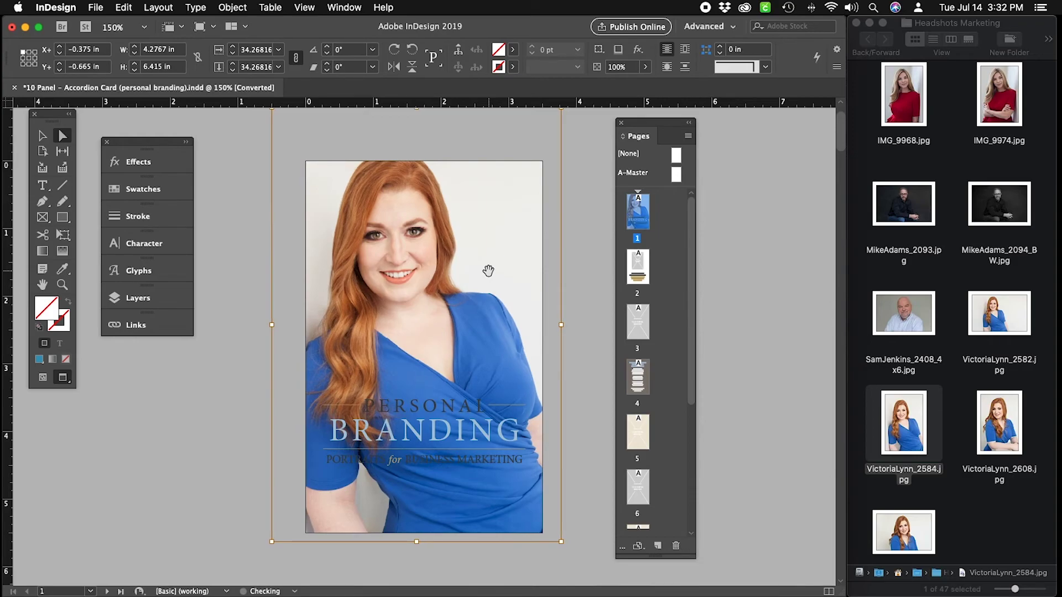
pyautogui.scroll(-5, 489, 270)
pyautogui.scroll(7, 553, 252)
pyautogui.scroll(-1, 553, 253)
pyautogui.moveTo(561, 148); pyautogui.dragTo(548, 170)
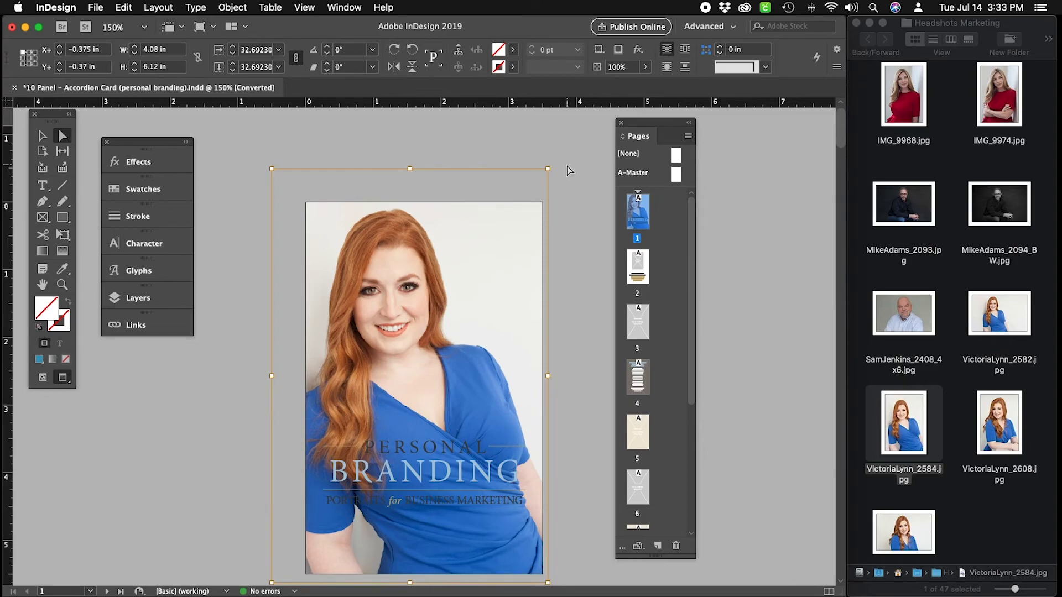
# Restore guides, nudge the portrait right twice, and zoom in on the top-right corner.
pyautogui.press('w')
pyautogui.press('Right')
pyautogui.press('Right')
pyautogui.press('Right')
pyautogui.press('Right')
pyautogui.press('Right')
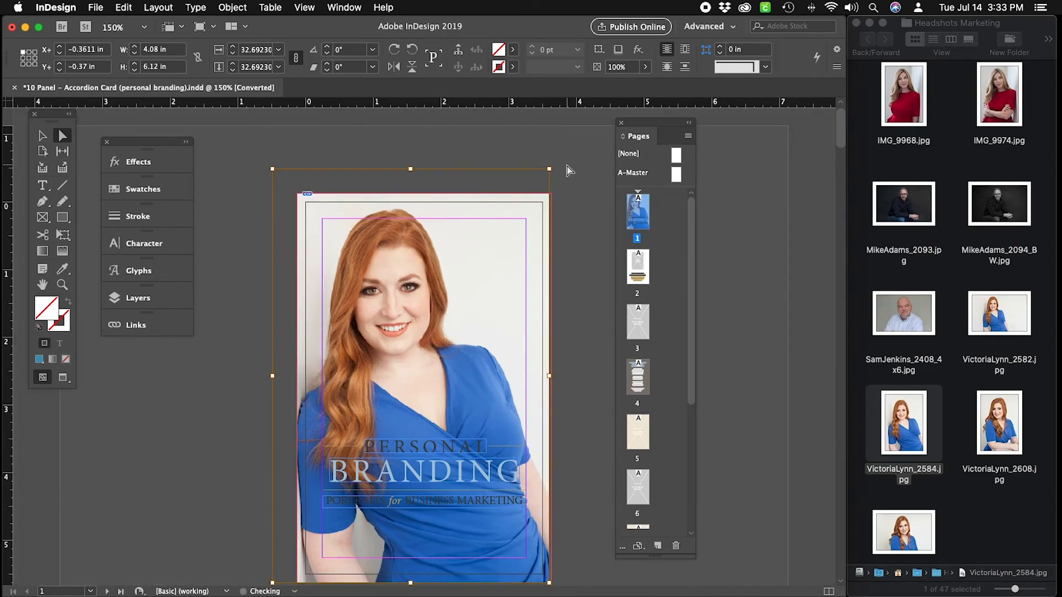
pyautogui.press('Right')
pyautogui.press('Right')
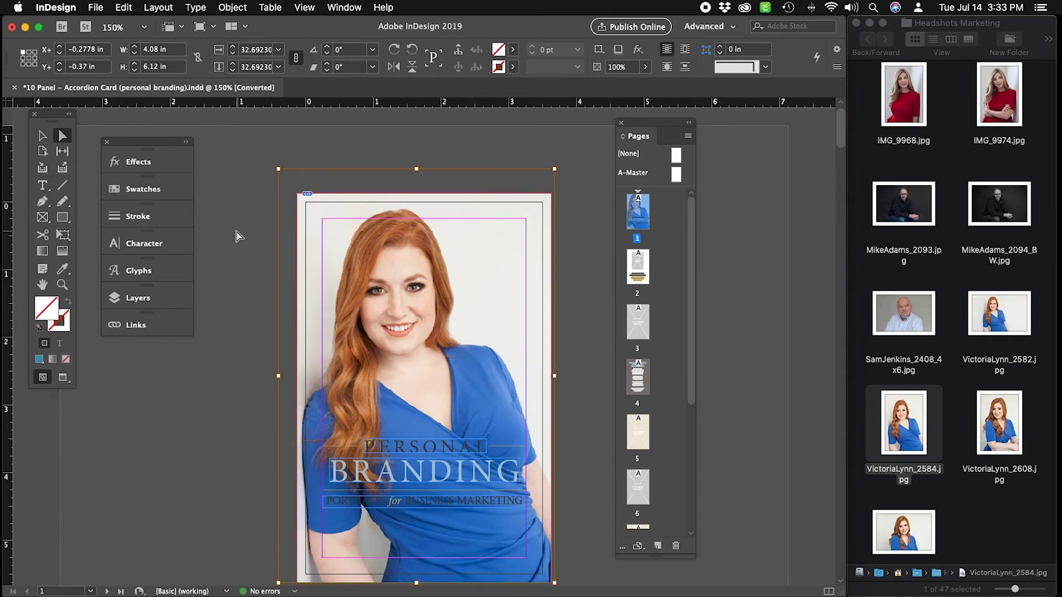
pyautogui.press('z')
pyautogui.moveTo(505, 185); pyautogui.dragTo(578, 246)
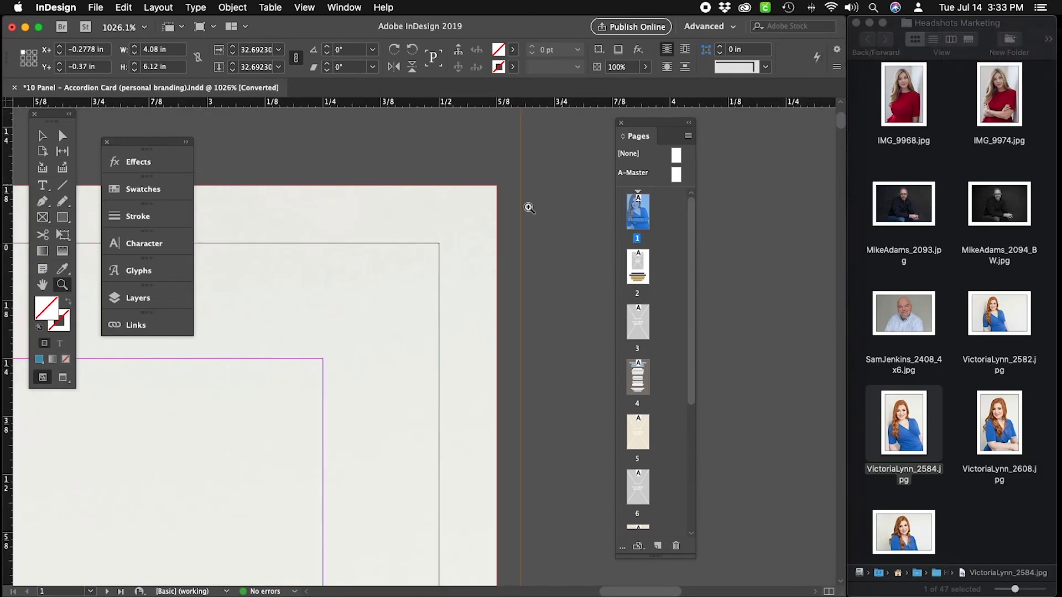
# Check the portrait reaches the top-right corner, then zoom out to the full cover and deselect.
pyautogui.hscroll(-3, 509, 244)
pyautogui.scroll(-2, 510, 244)
pyautogui.press('v')
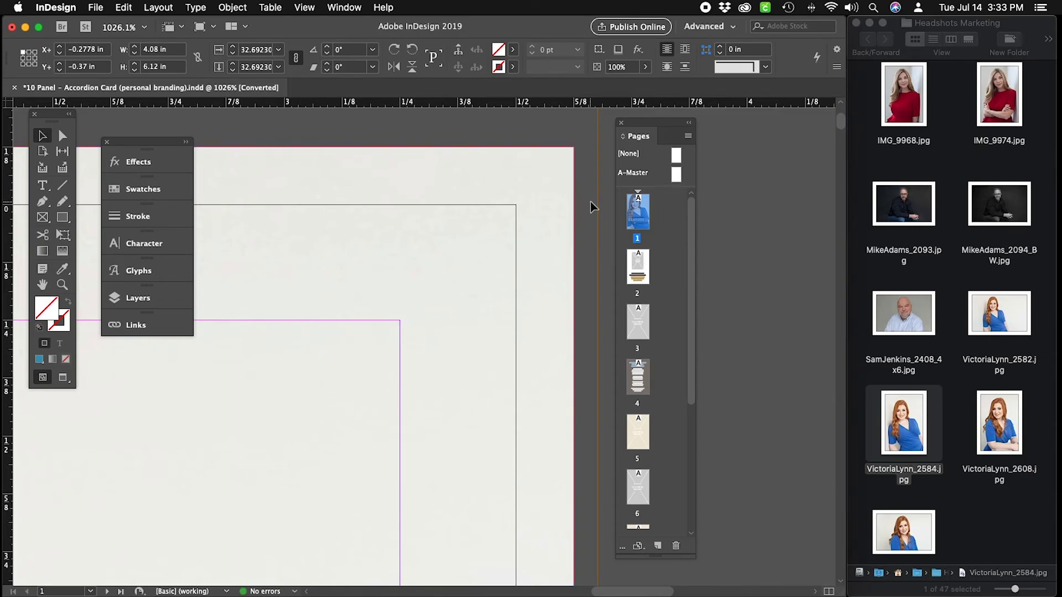
pyautogui.press('super+0')
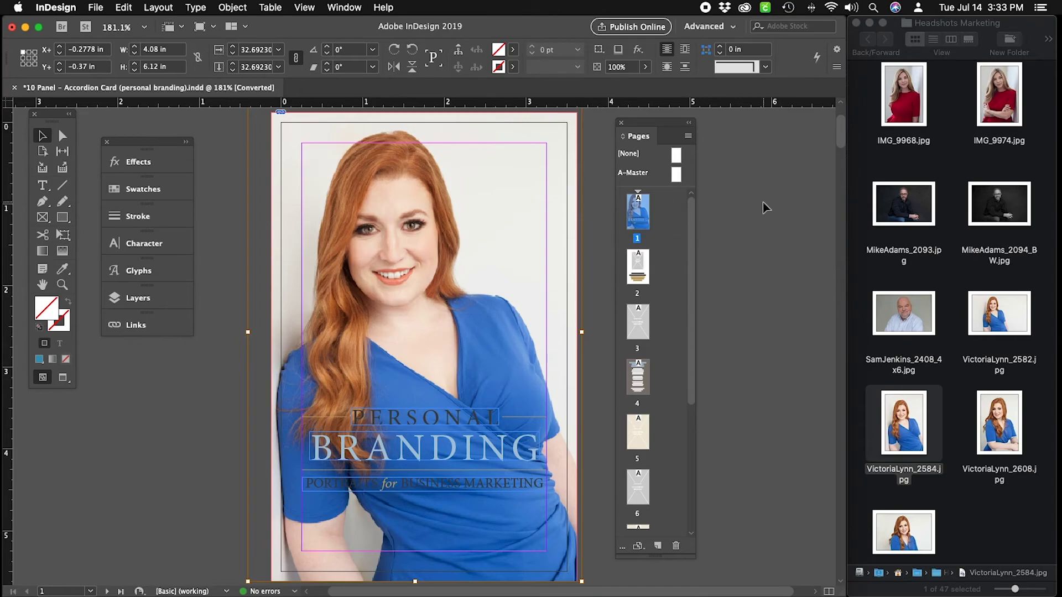
pyautogui.click(764, 207)
pyautogui.press('super+minus')
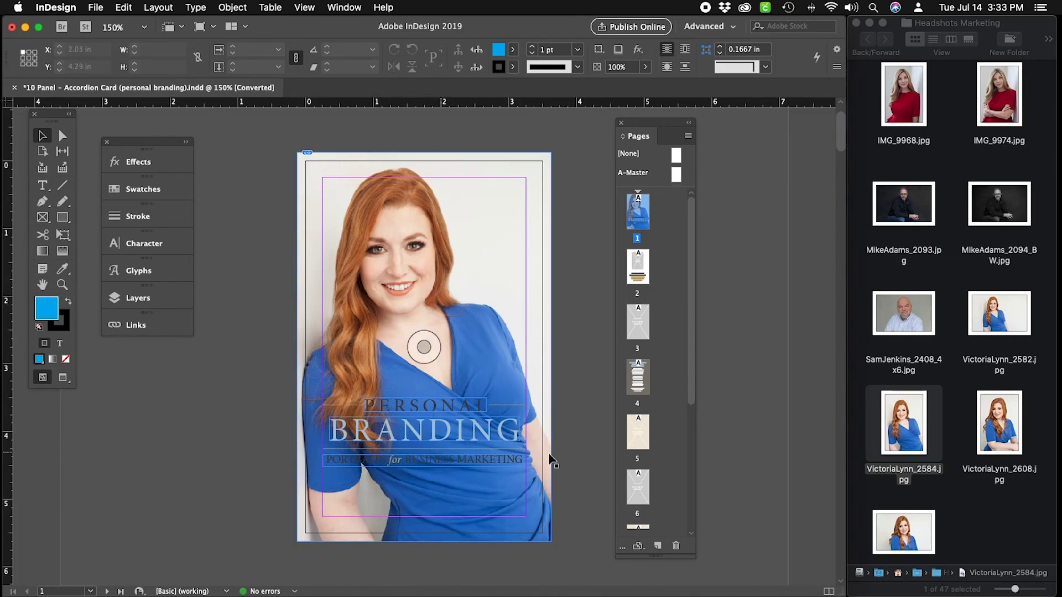
pyautogui.click(1034, 524)
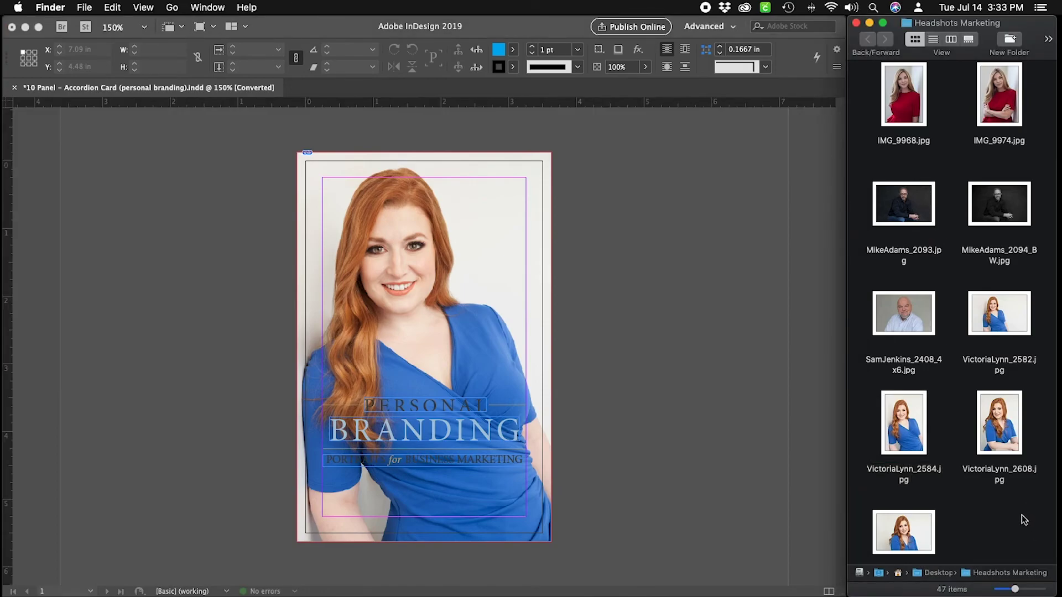
pyautogui.scroll(-2, 1024, 520)
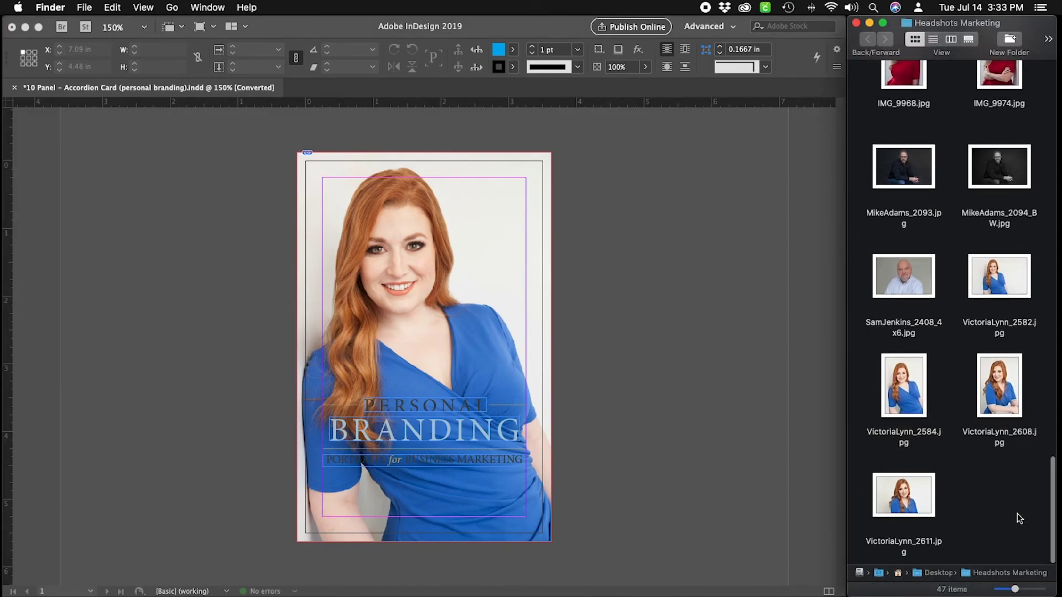
pyautogui.scroll(6, 1013, 497)
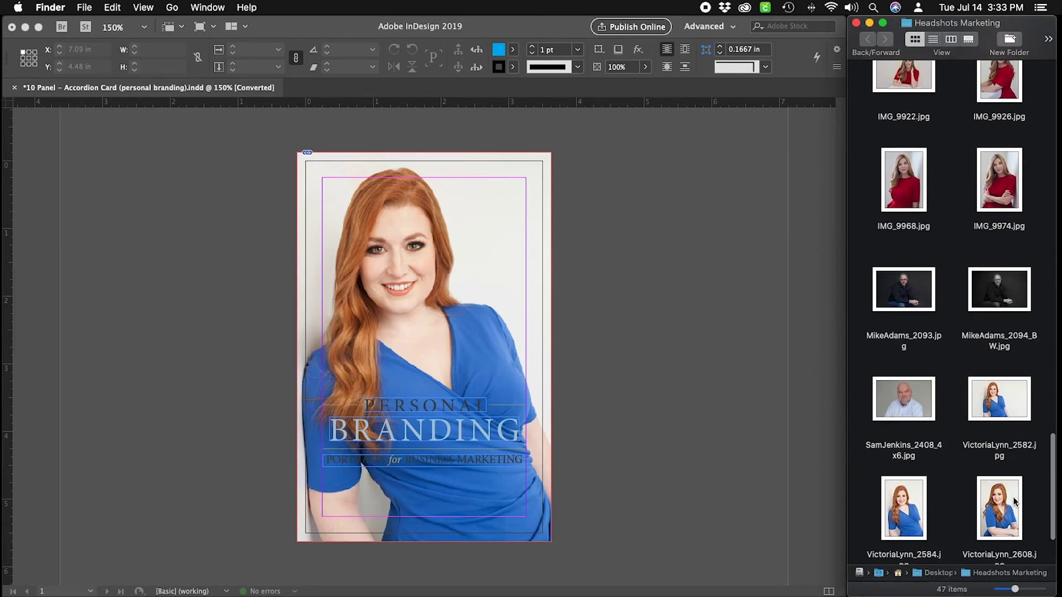
pyautogui.moveTo(1007, 434); pyautogui.dragTo(472, 285)
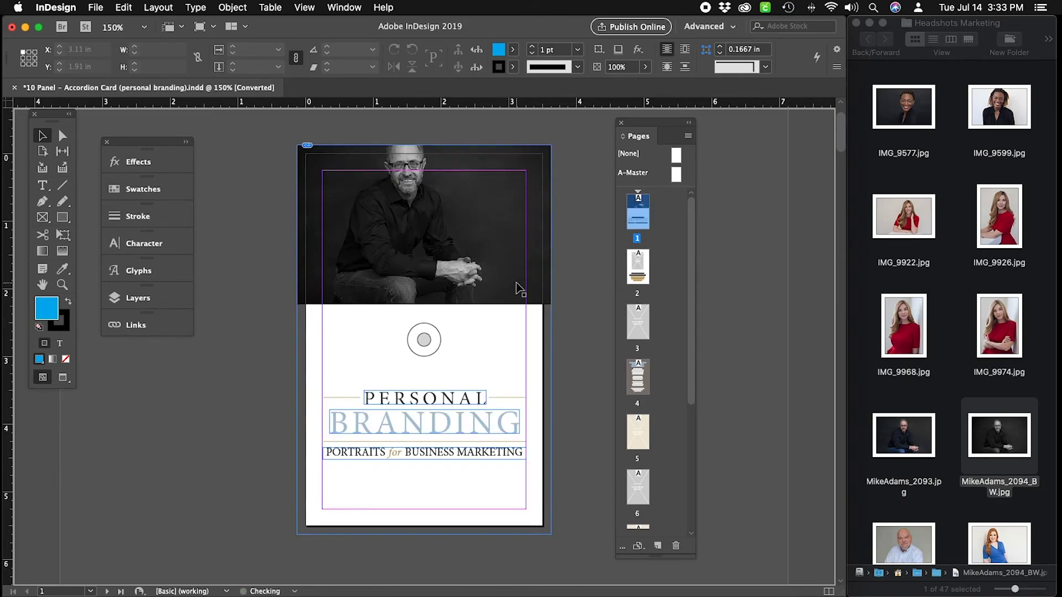
# Select the page-sized photo frame and apply Fit Content Proportionally from Object > Fitting.
pyautogui.click(410, 164)
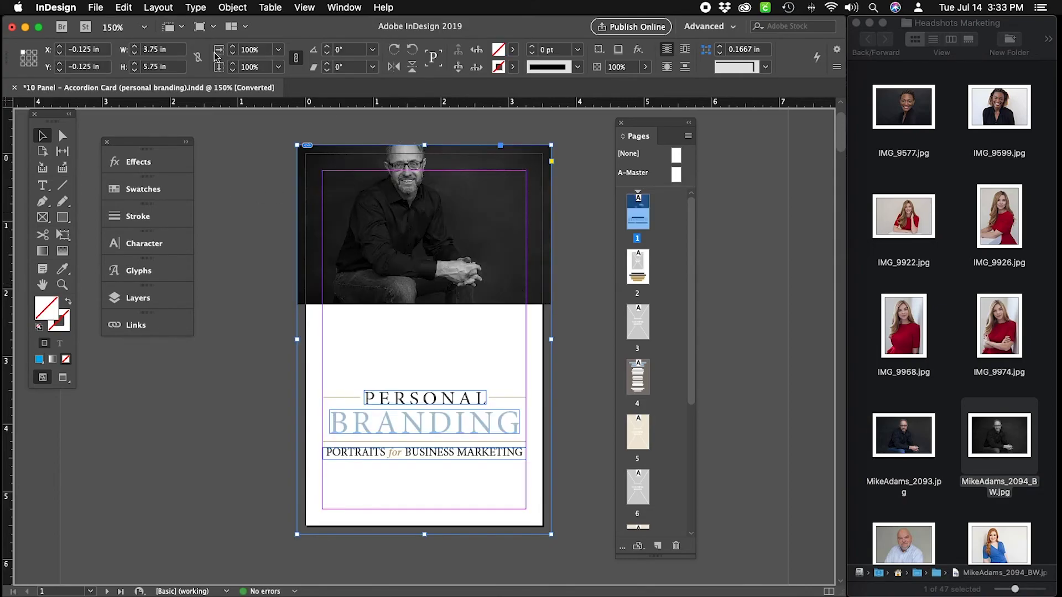
pyautogui.click(233, 8)
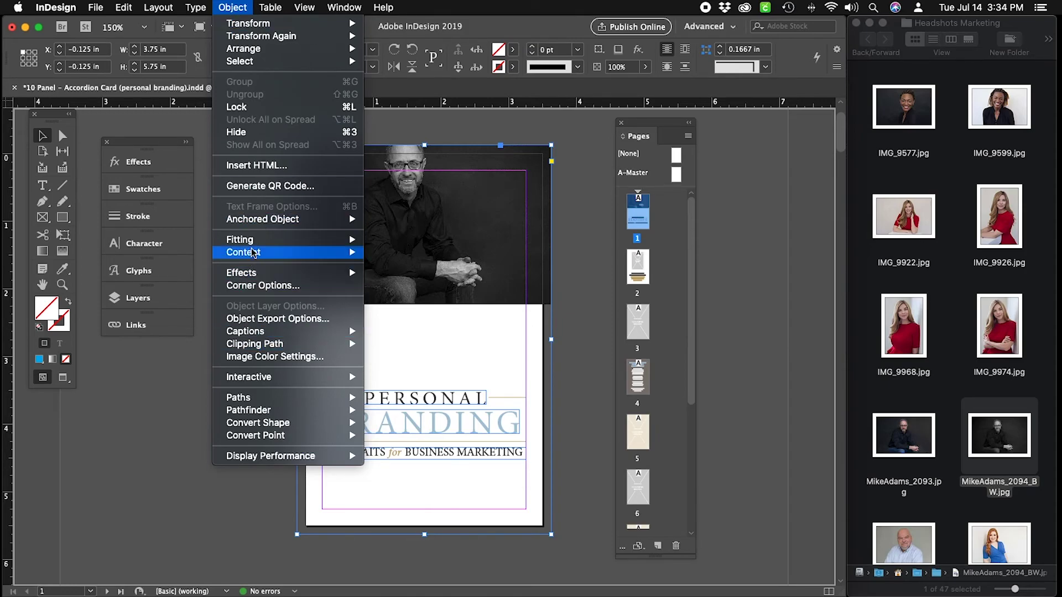
pyautogui.moveTo(252, 241)
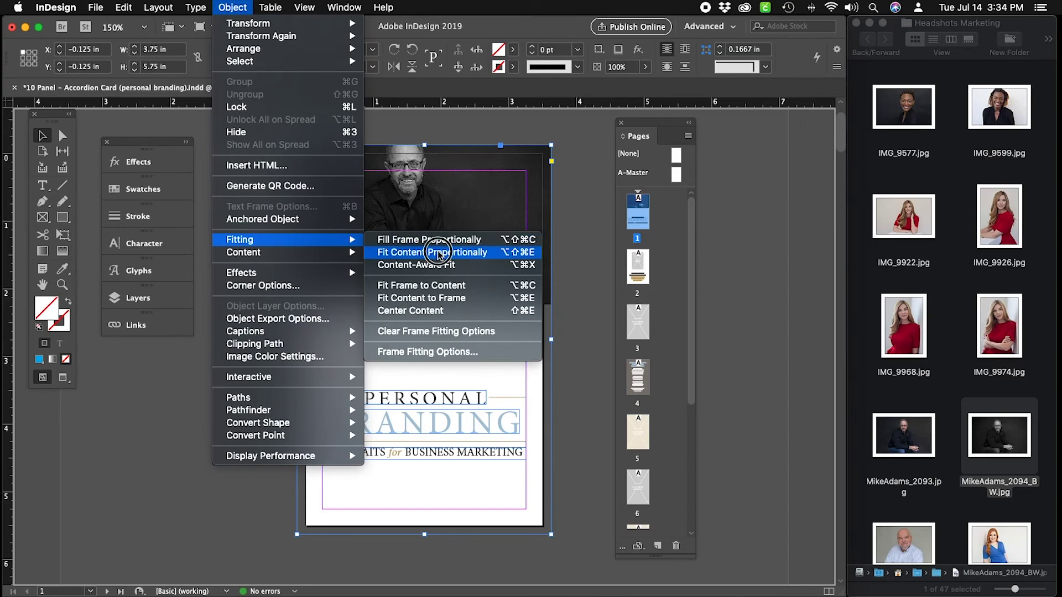
pyautogui.click(434, 252)
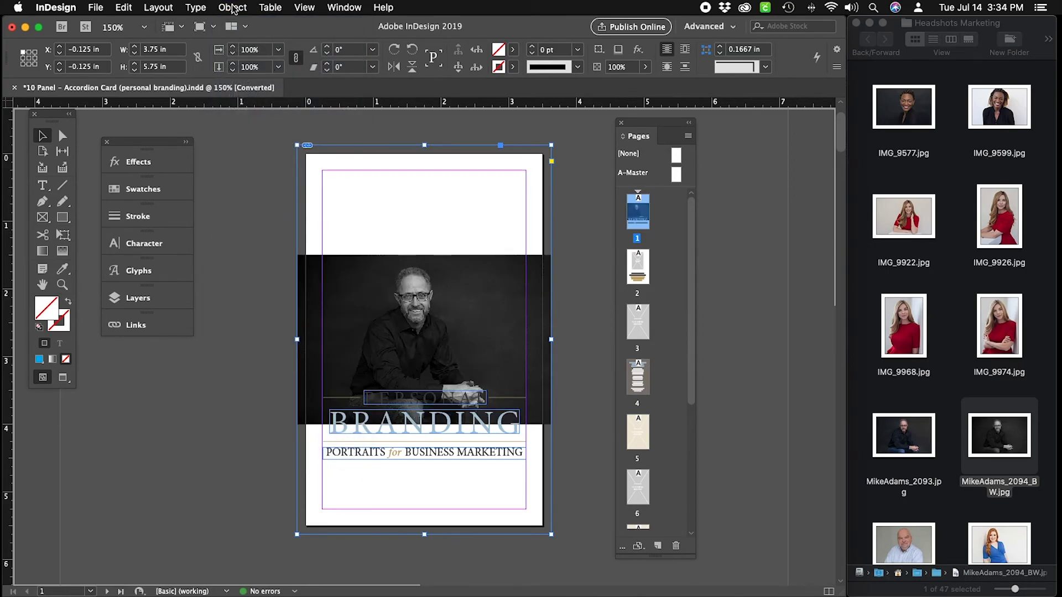
pyautogui.click(233, 8)
pyautogui.moveTo(265, 243)
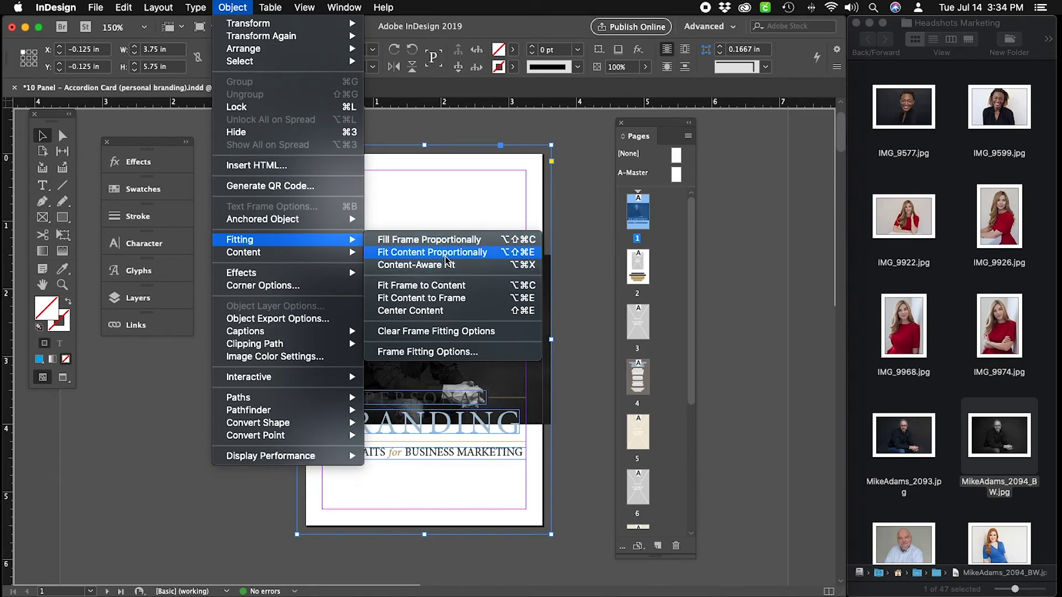
pyautogui.click(446, 256)
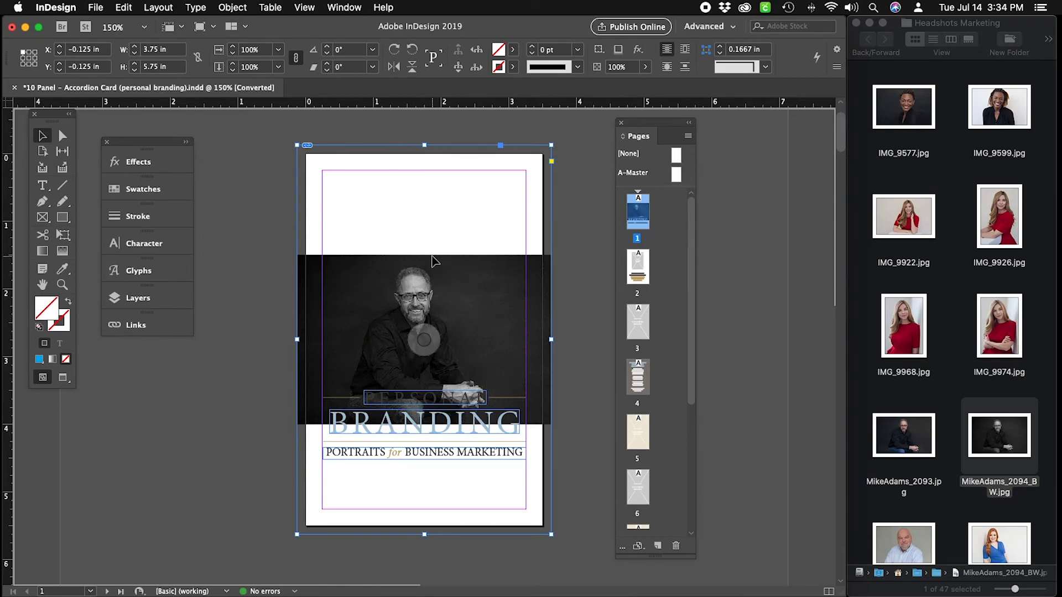
# Try the Fill Frame and stretch fitting options, then undo the last one.
pyautogui.click(232, 7)
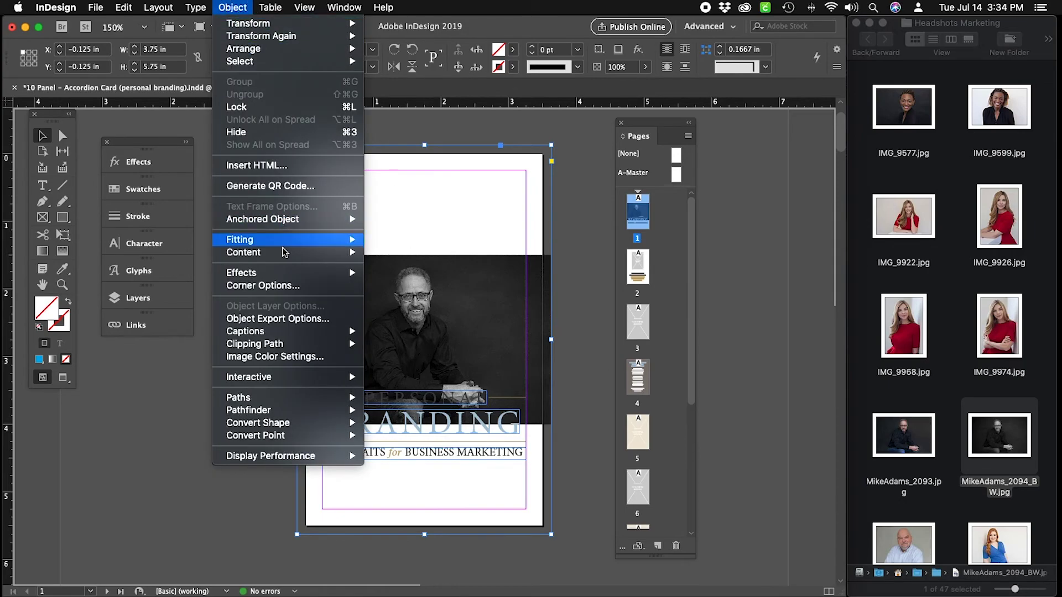
pyautogui.moveTo(299, 239)
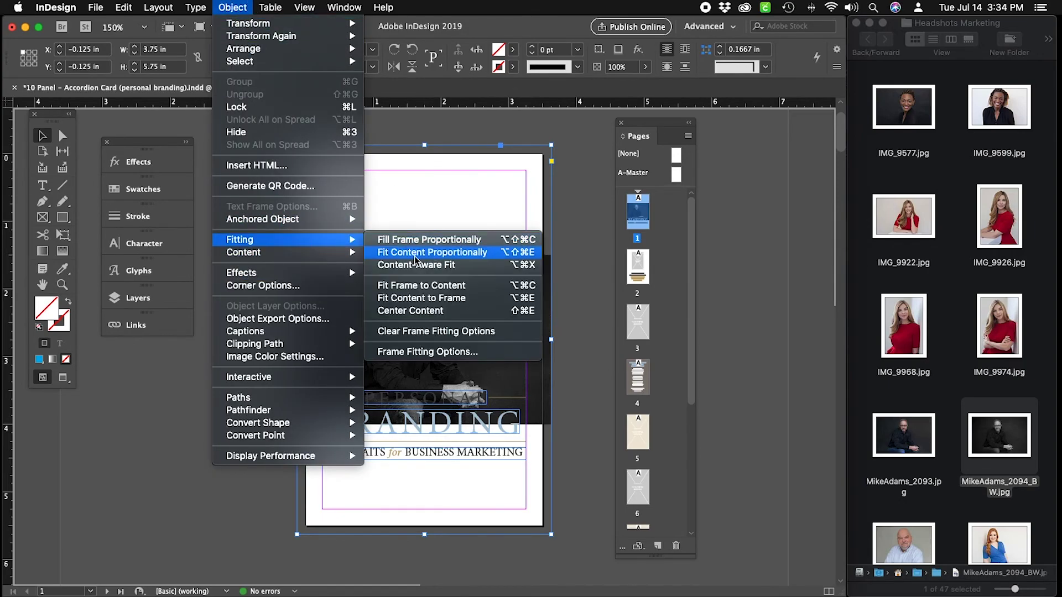
pyautogui.click(434, 297)
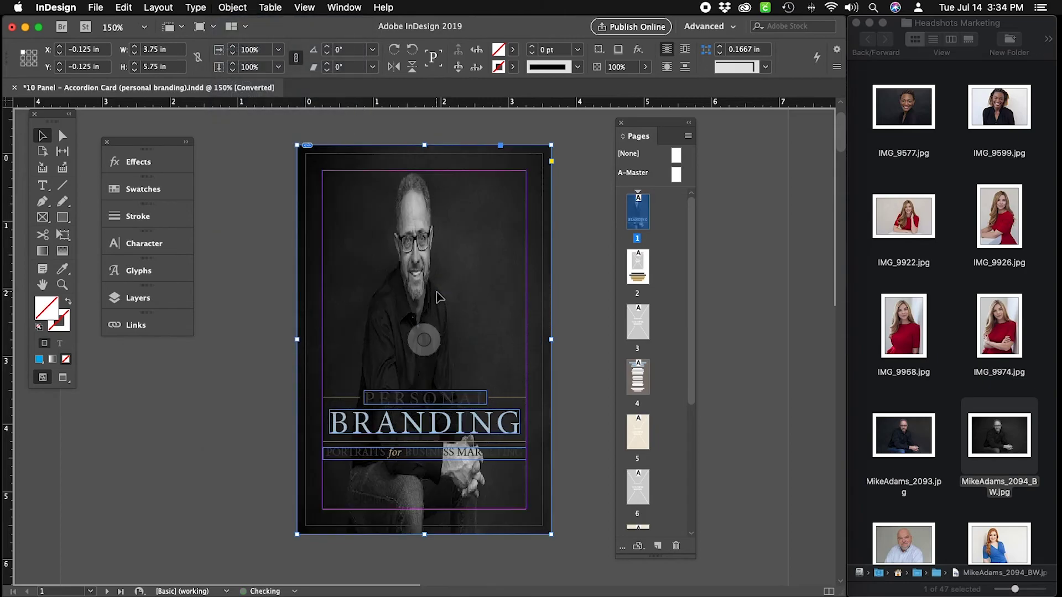
pyautogui.click(232, 7)
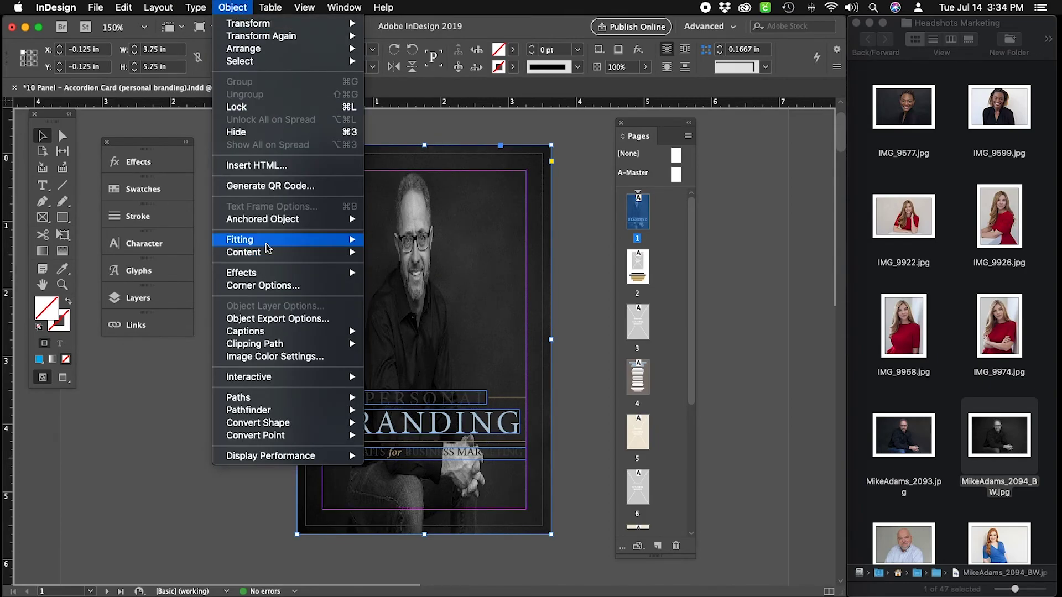
pyautogui.moveTo(297, 243)
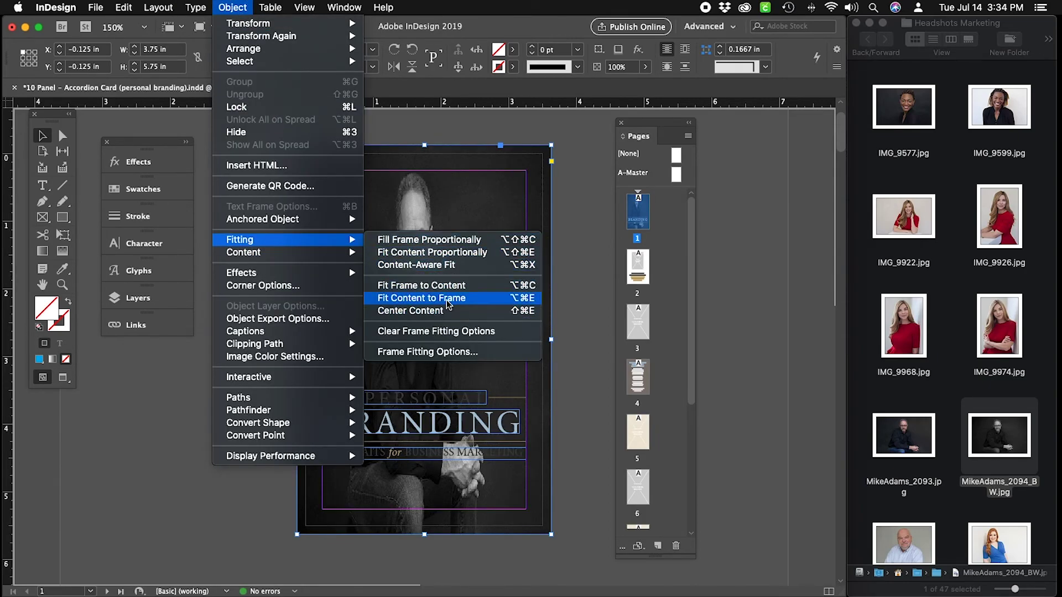
pyautogui.click(447, 301)
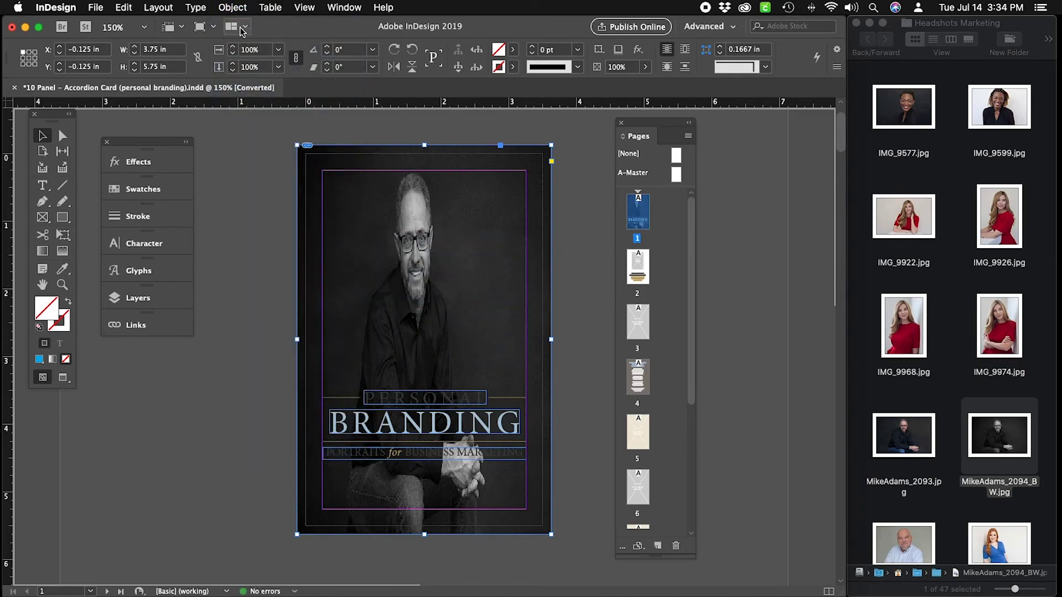
pyautogui.press('super+z')
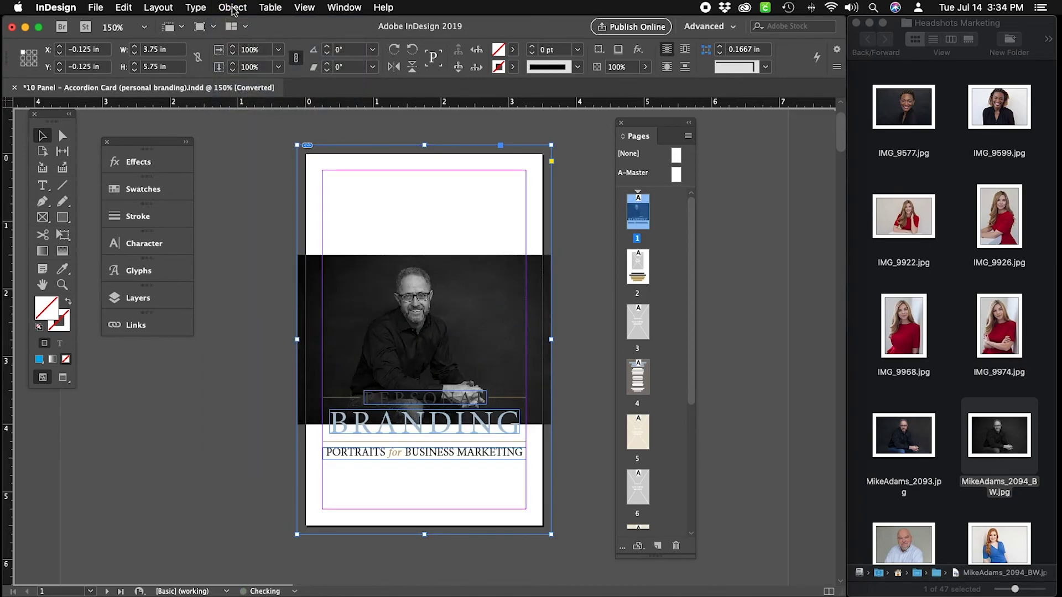
# Apply Object > Fitting > Fill Frame Proportionally to the black-and-white portrait.
pyautogui.click(233, 7)
pyautogui.moveTo(299, 239)
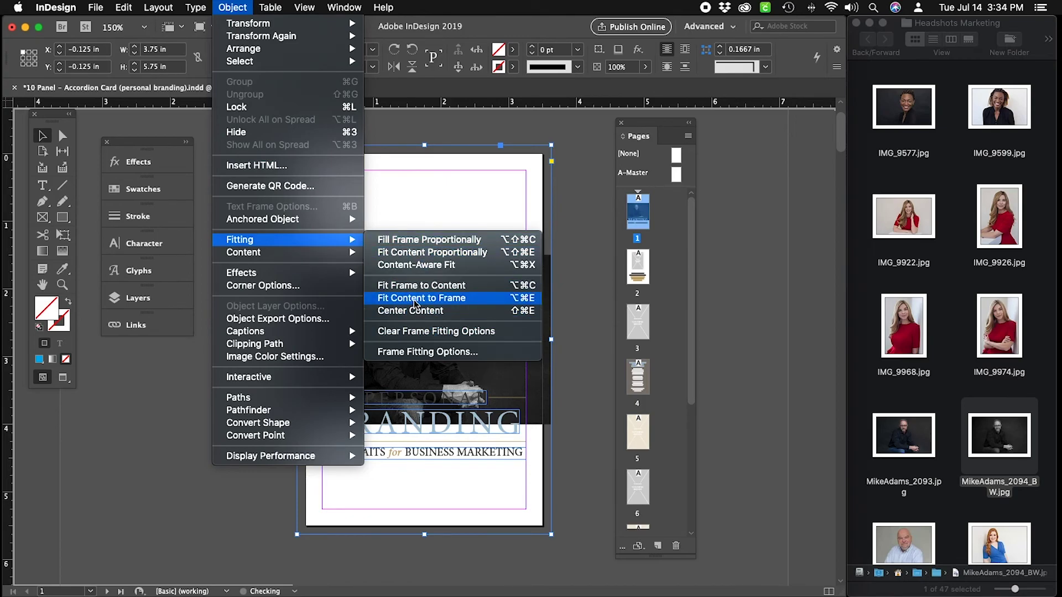
pyautogui.click(417, 241)
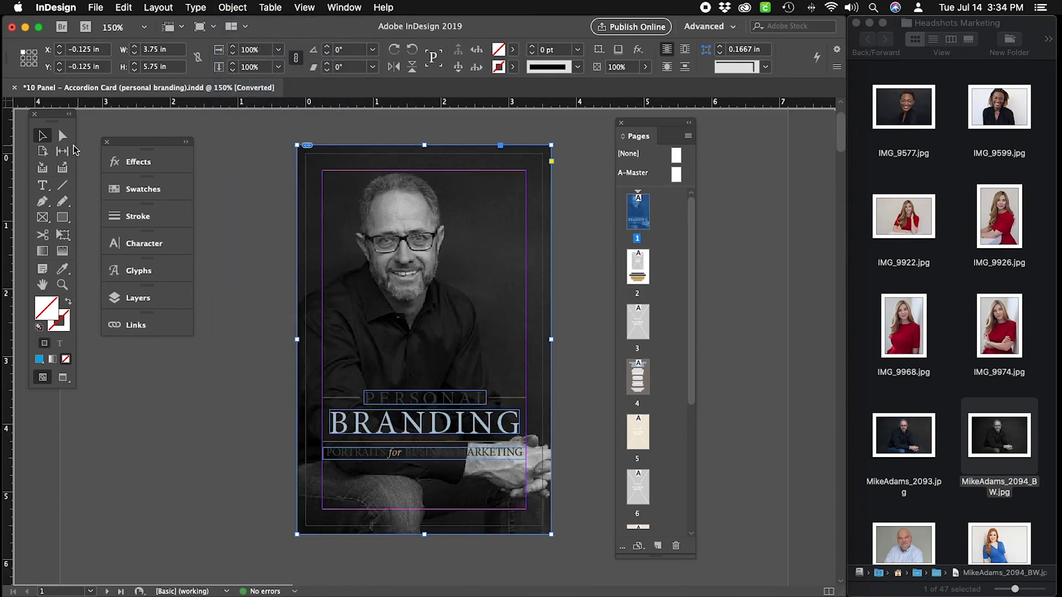
pyautogui.click(63, 136)
# Nudge the portrait right and enlarge it to about 8.90 x 5.94 in, then preview.
pyautogui.click(492, 302)
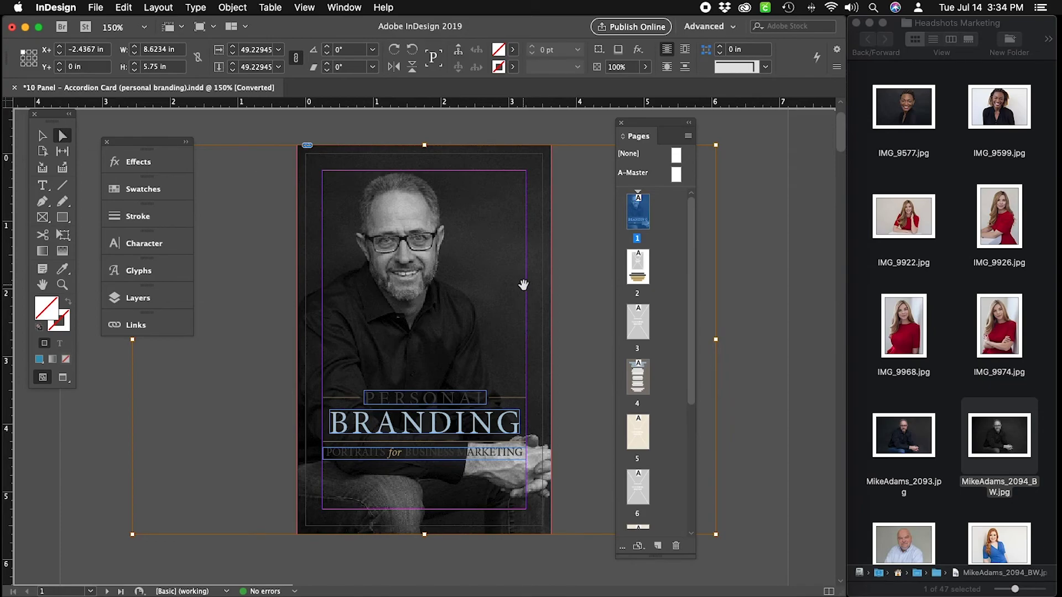
pyautogui.hotkey('shift', 'Right')
pyautogui.hotkey('shift', 'Right')
pyautogui.hotkey('shift', 'Right')
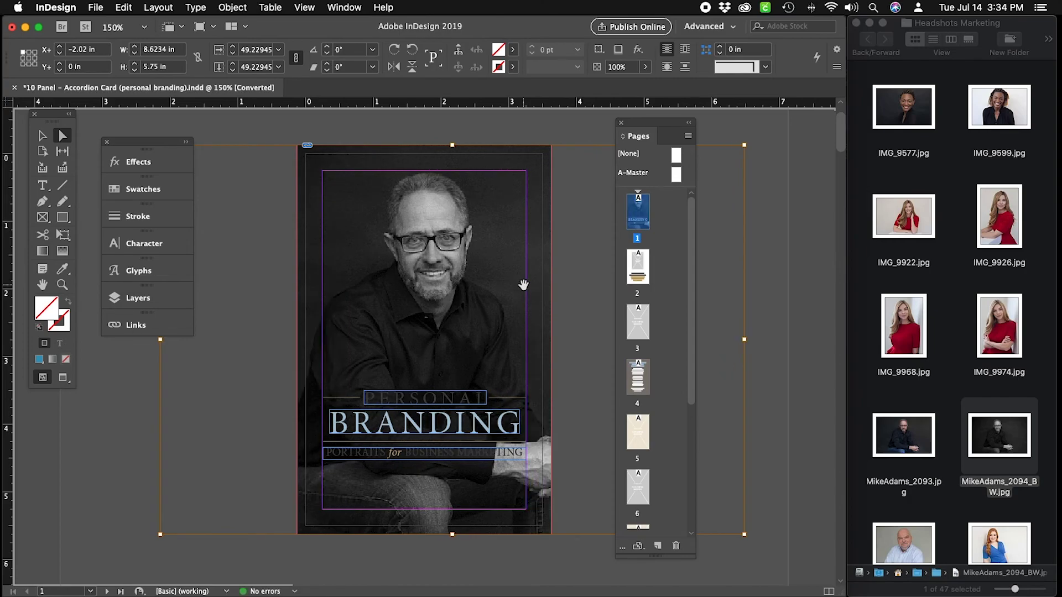
pyautogui.moveTo(452, 145); pyautogui.dragTo(453, 131)
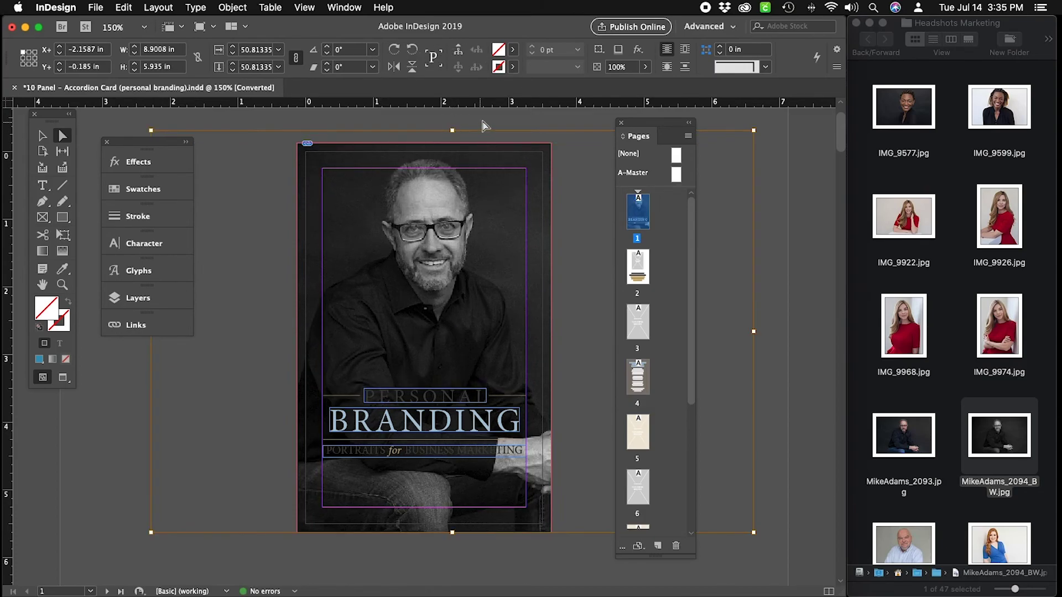
pyautogui.press('w')
pyautogui.click(798, 148)
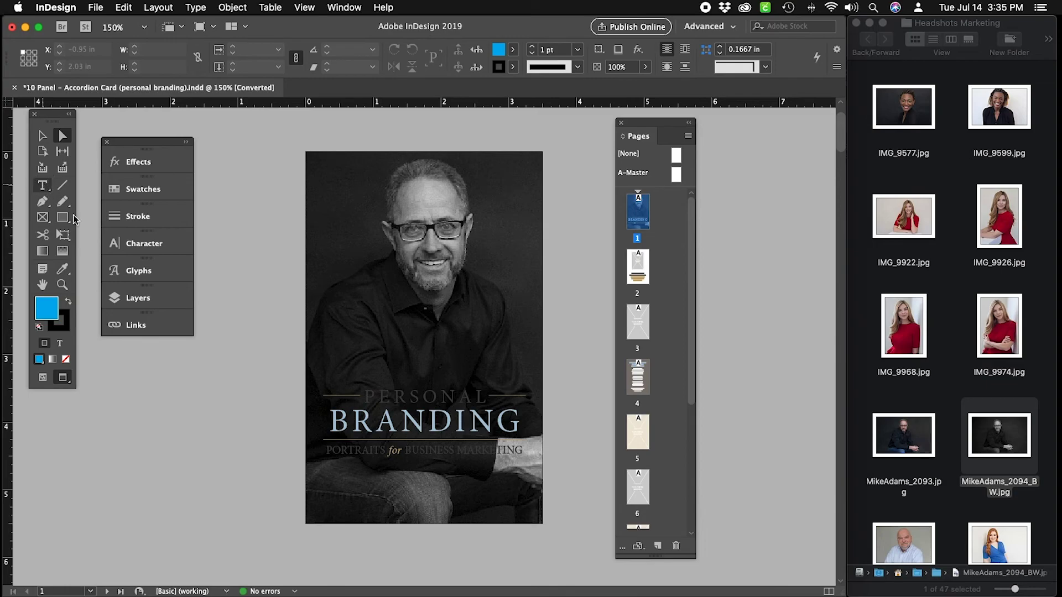
# Float the Swatches panel and dock it beside the Pages panel.
pyautogui.click(43, 186)
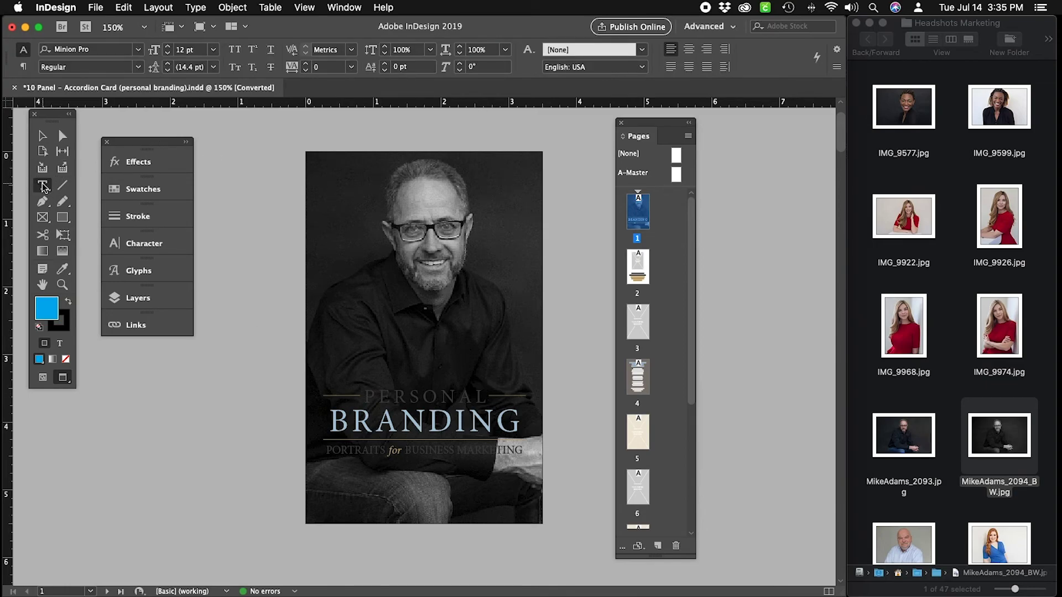
pyautogui.click(141, 195)
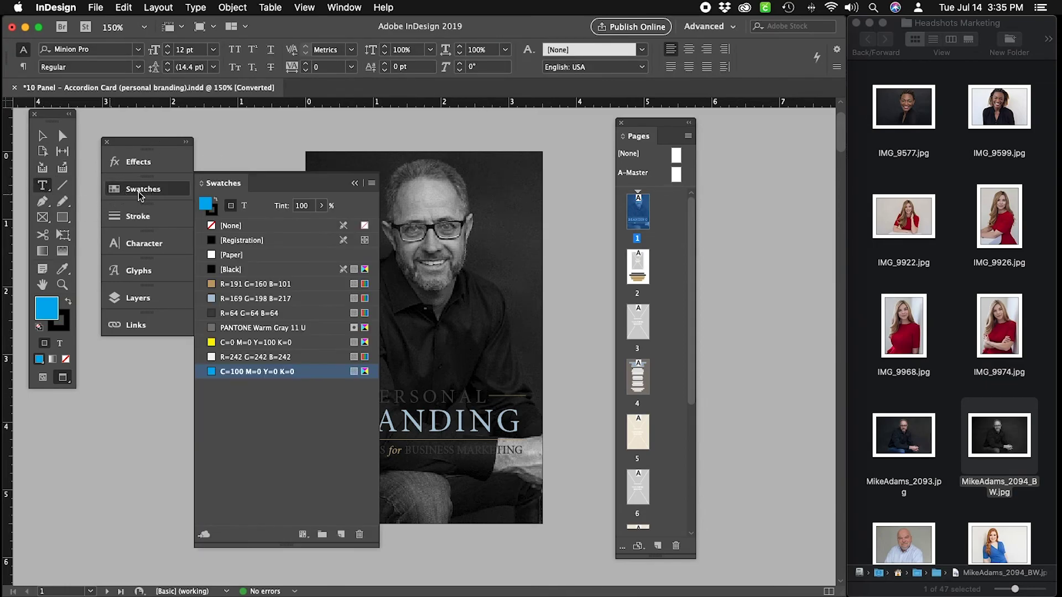
pyautogui.moveTo(235, 196); pyautogui.dragTo(726, 204)
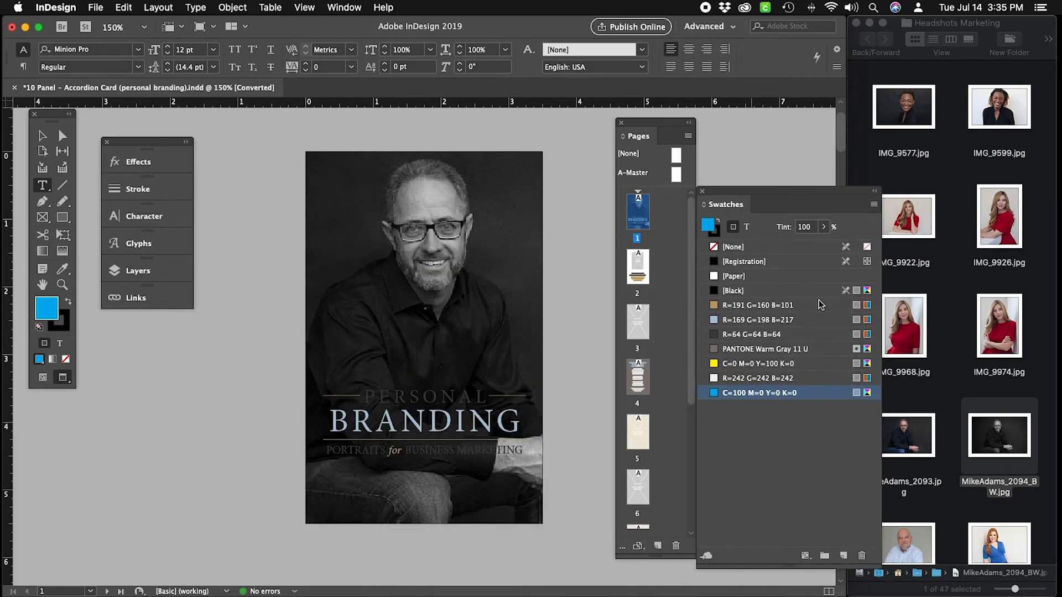
pyautogui.moveTo(881, 570); pyautogui.dragTo(774, 482)
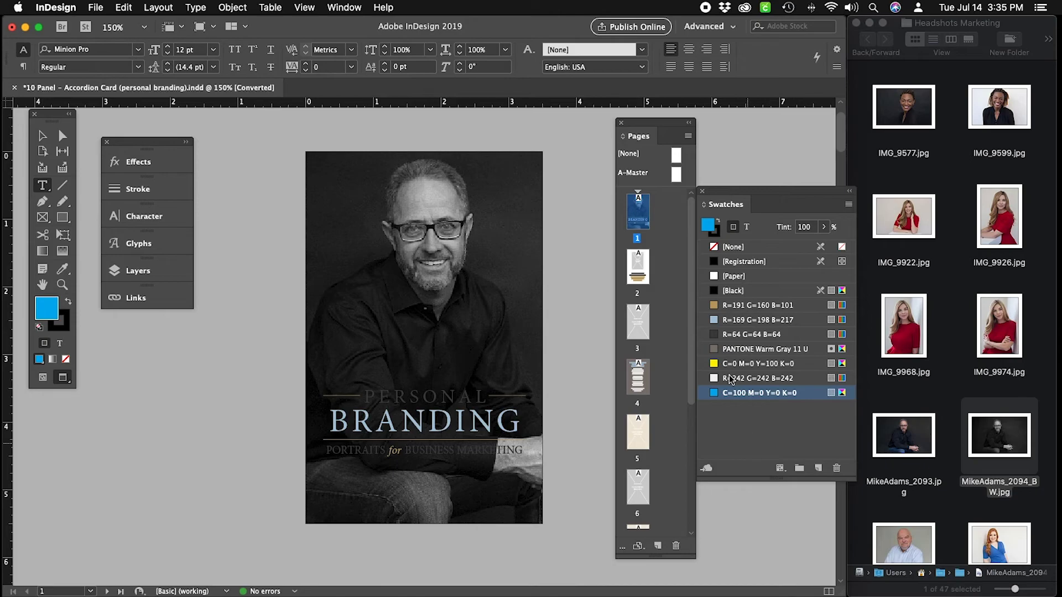
pyautogui.moveTo(652, 124); pyautogui.dragTo(605, 121)
pyautogui.moveTo(741, 190); pyautogui.dragTo(691, 168)
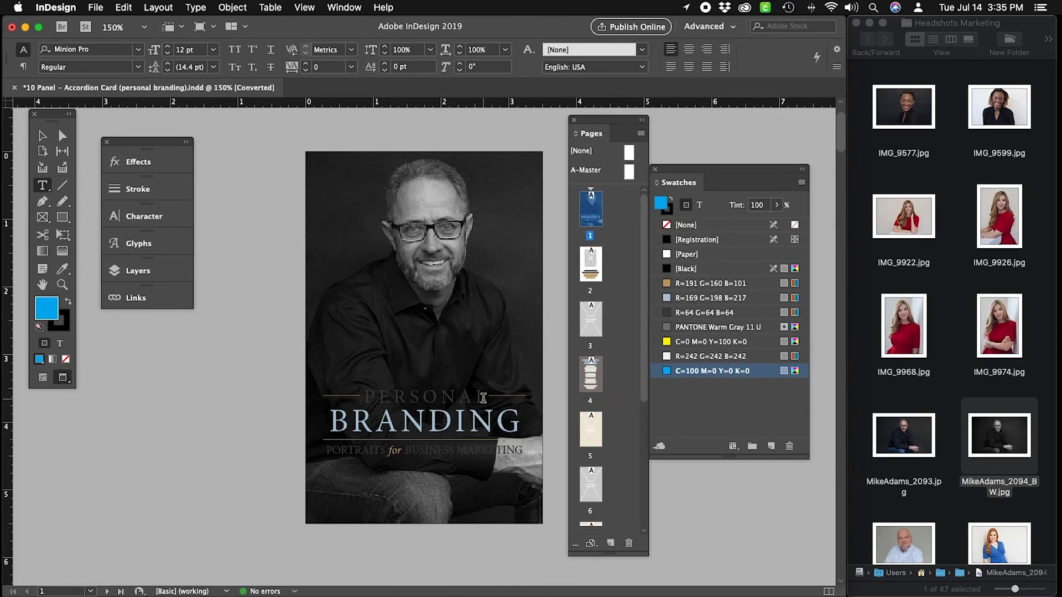
# Color the word PERSONAL with the Paper white fill swatch.
pyautogui.moveTo(484, 397); pyautogui.dragTo(382, 392)
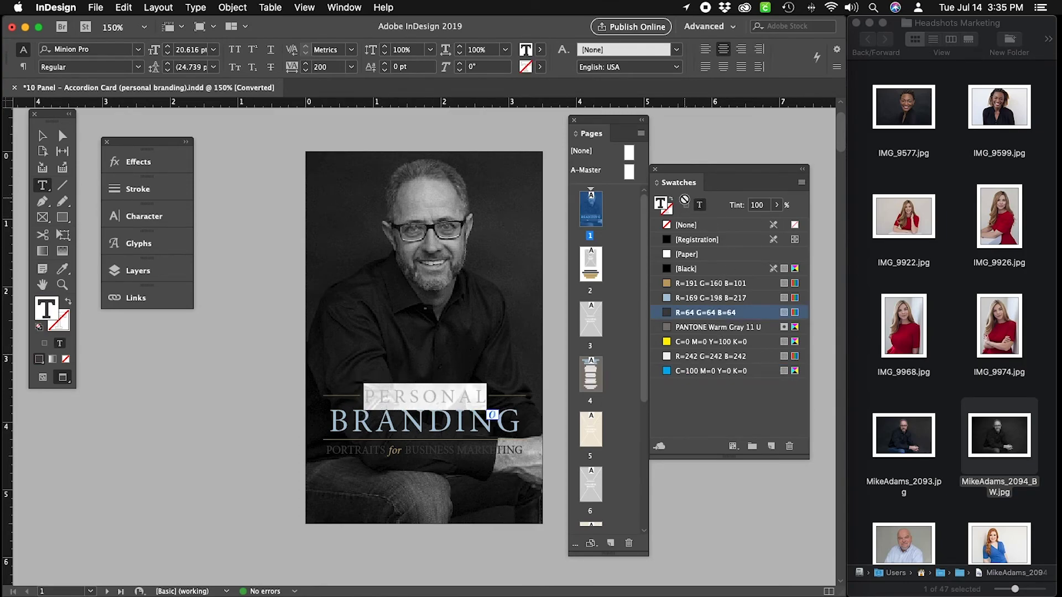
pyautogui.click(666, 209)
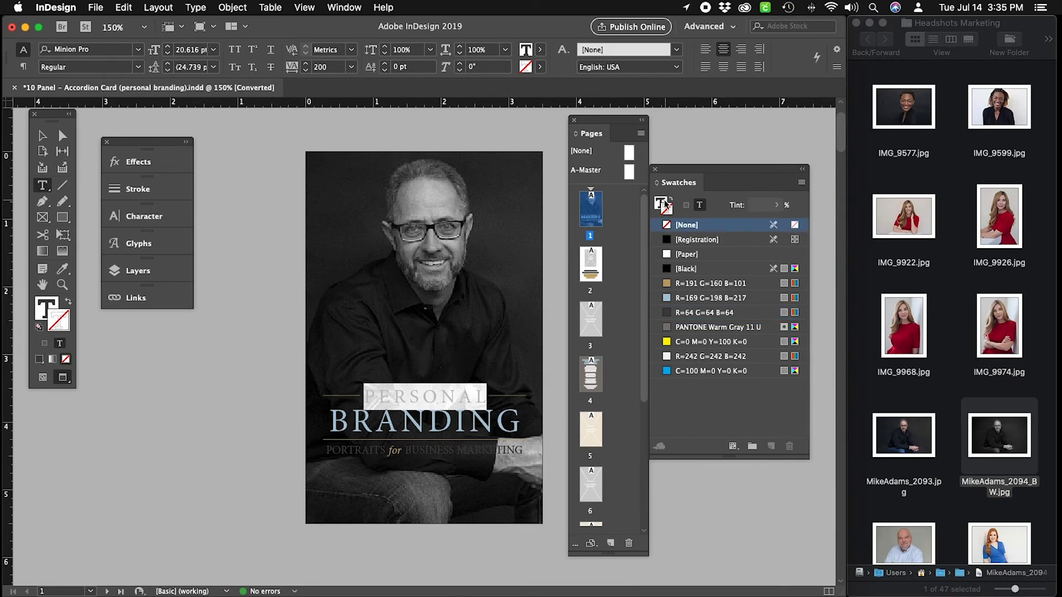
pyautogui.click(663, 202)
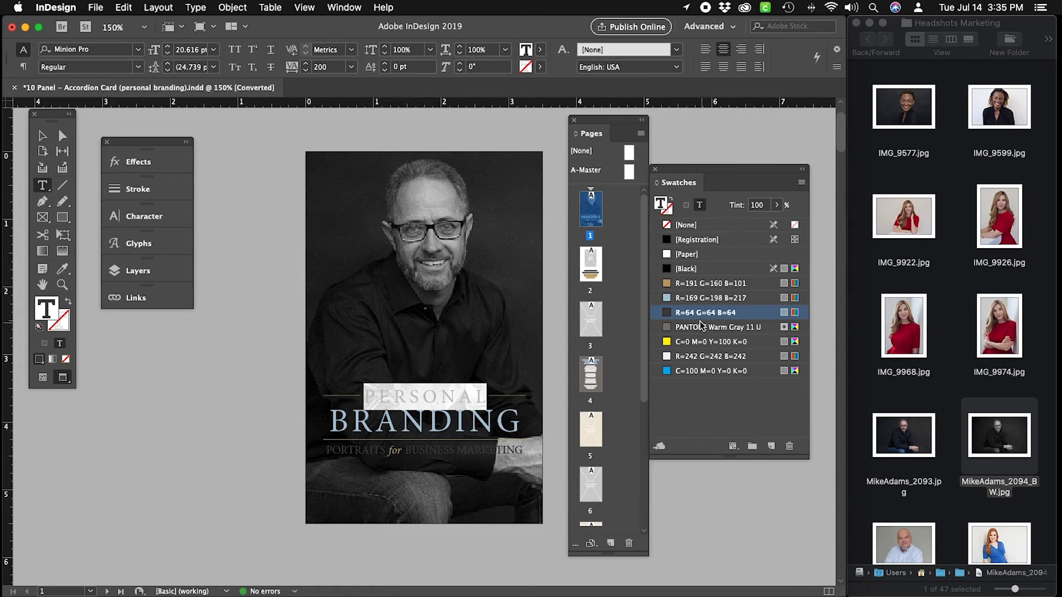
pyautogui.click(688, 255)
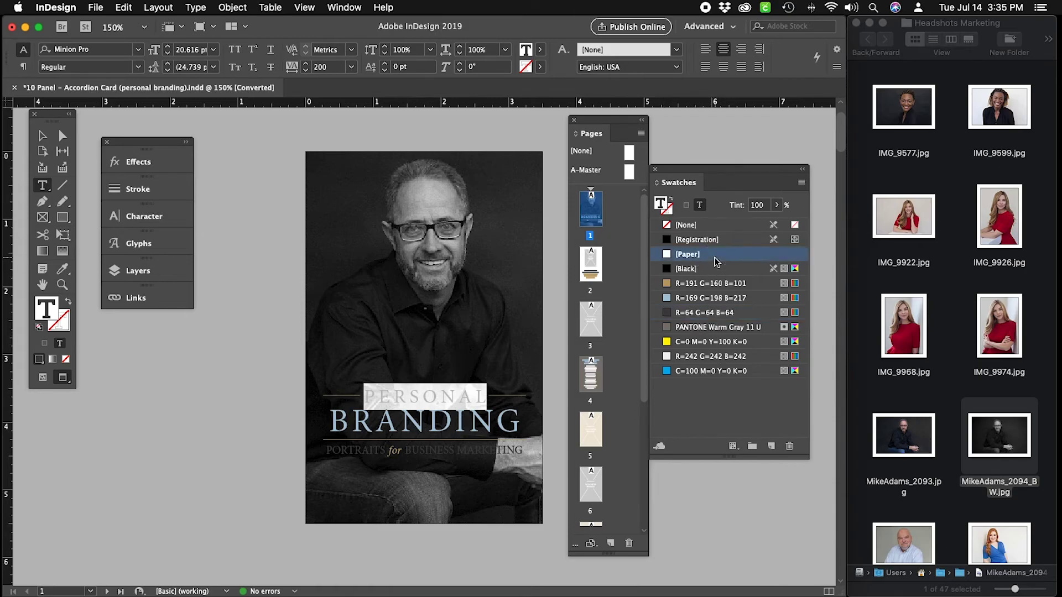
# Make the remaining subtitle words, including PORTRAITS, Paper white.
pyautogui.moveTo(514, 448); pyautogui.dragTo(406, 449)
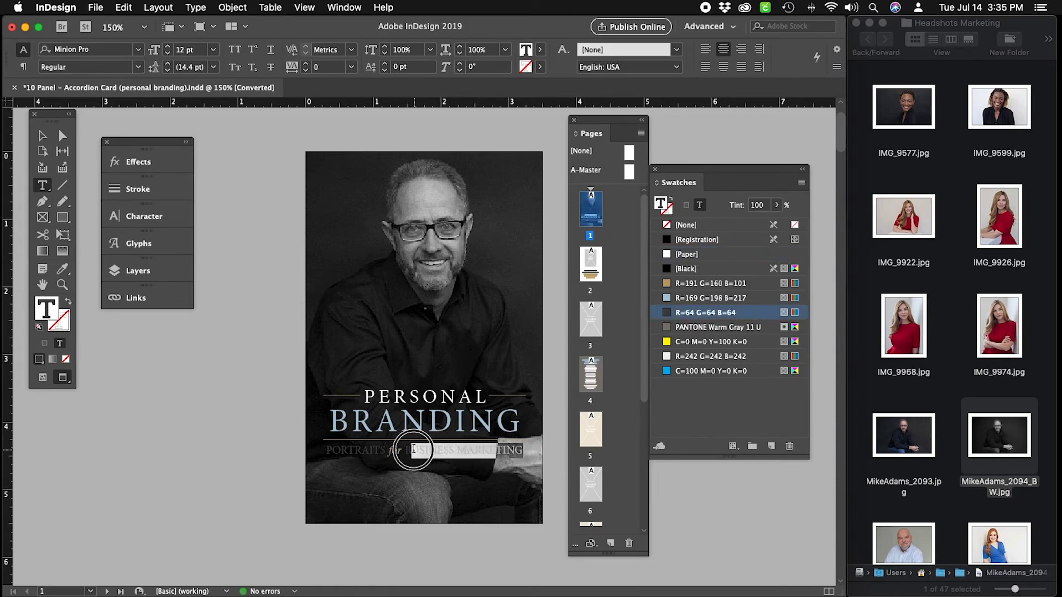
pyautogui.click(719, 254)
pyautogui.moveTo(387, 451); pyautogui.dragTo(327, 451)
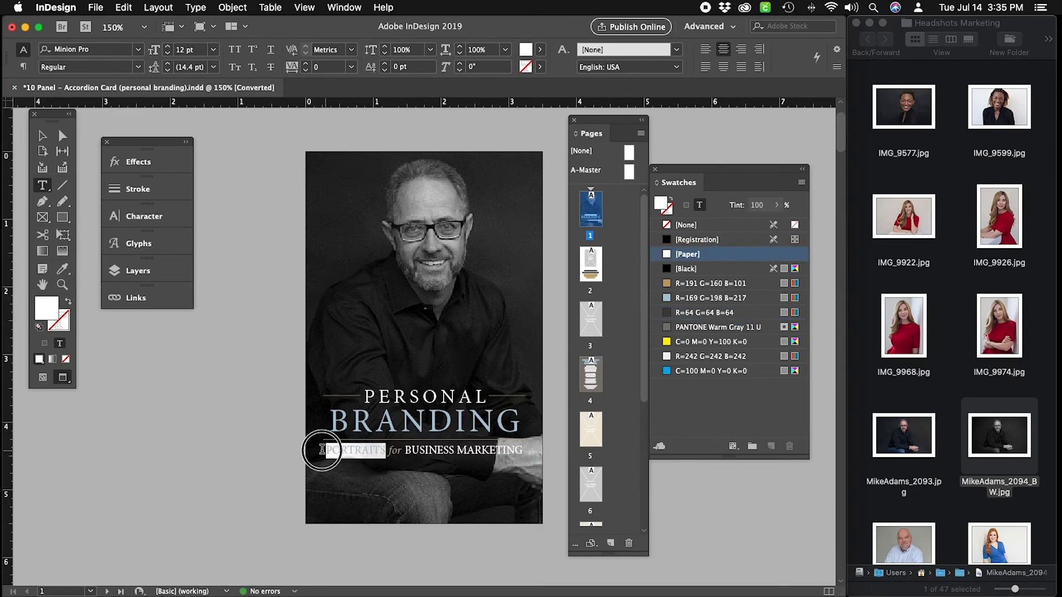
pyautogui.click(730, 256)
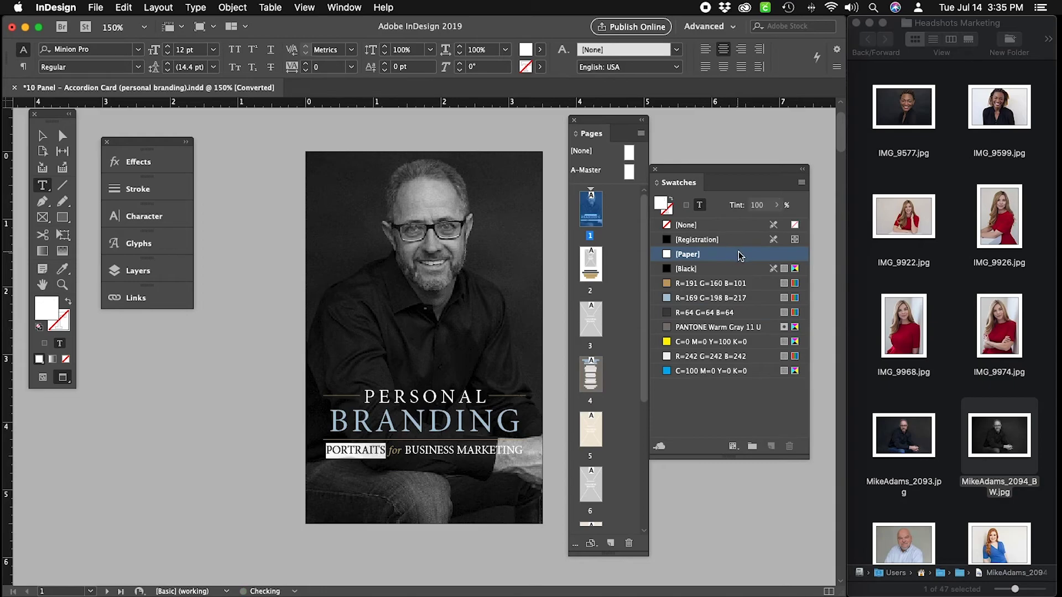
# Return to the Selection tool and deselect everything on the cover.
pyautogui.click(43, 136)
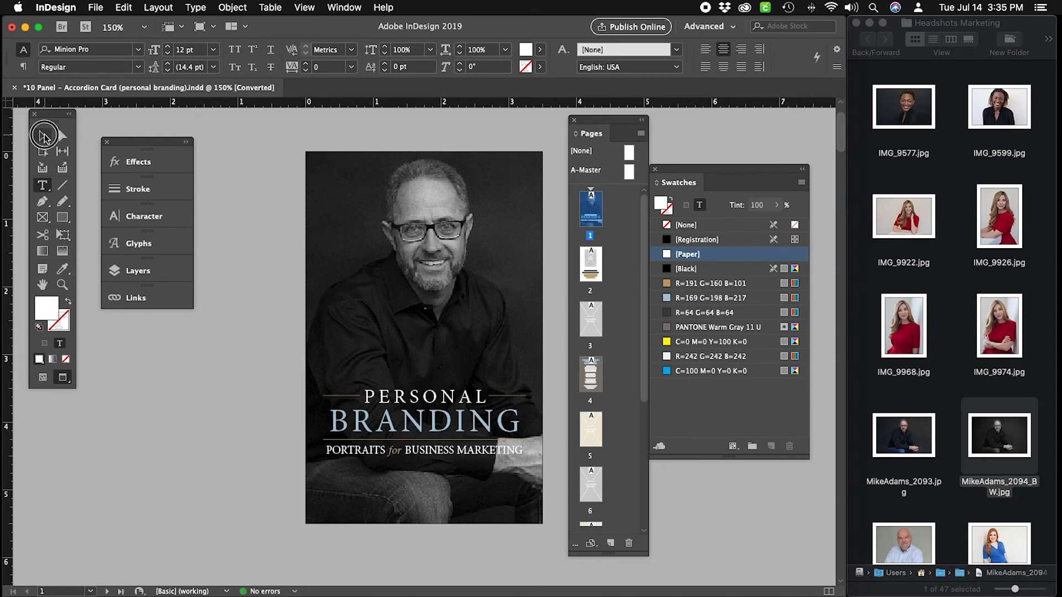
pyautogui.click(264, 148)
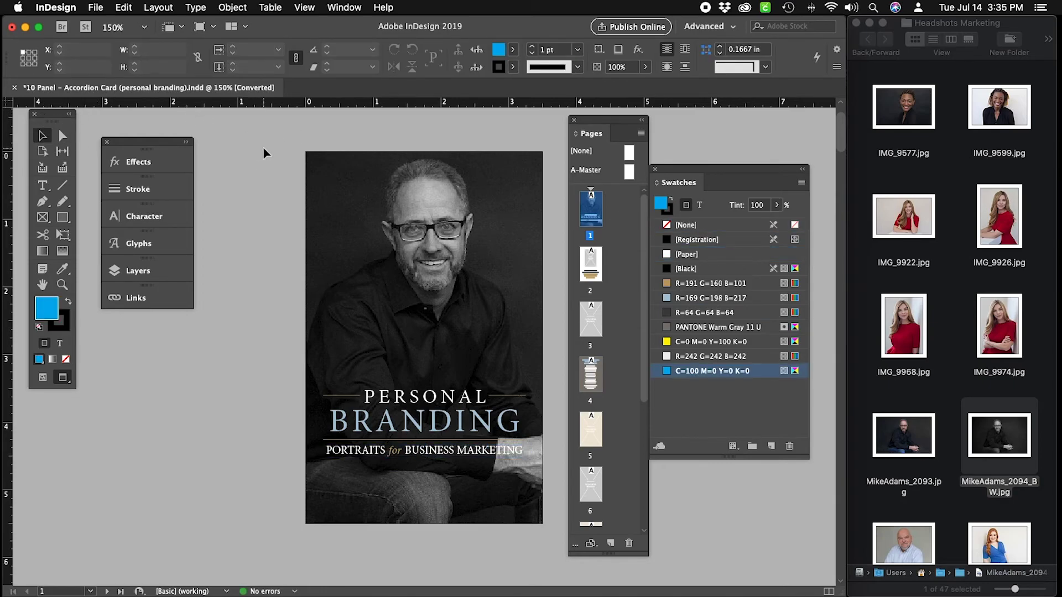
pyautogui.click(376, 243)
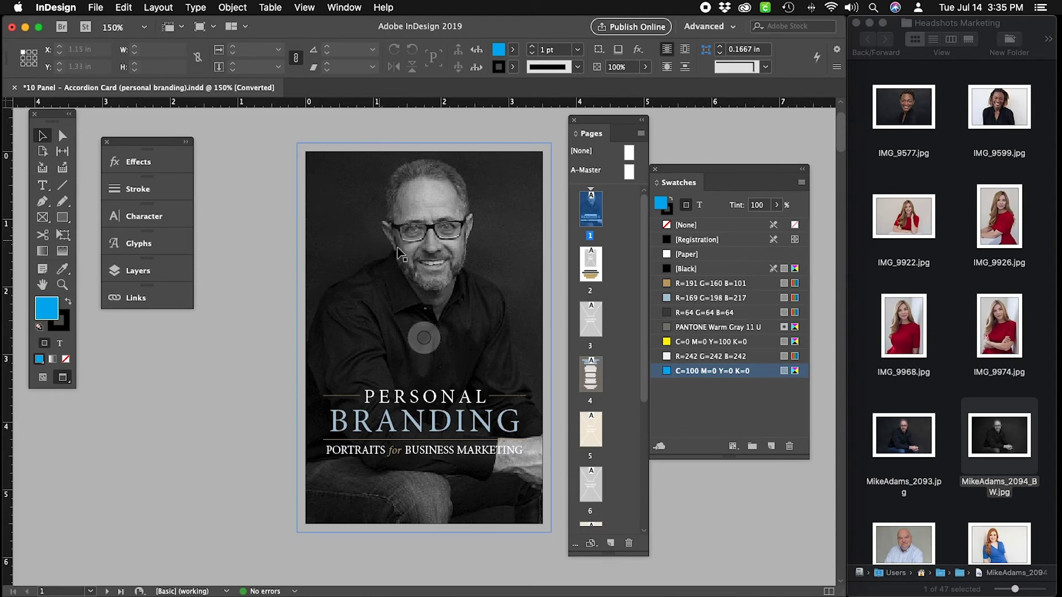
pyautogui.scroll(-1, 497, 298)
pyautogui.press('super+shift+a')
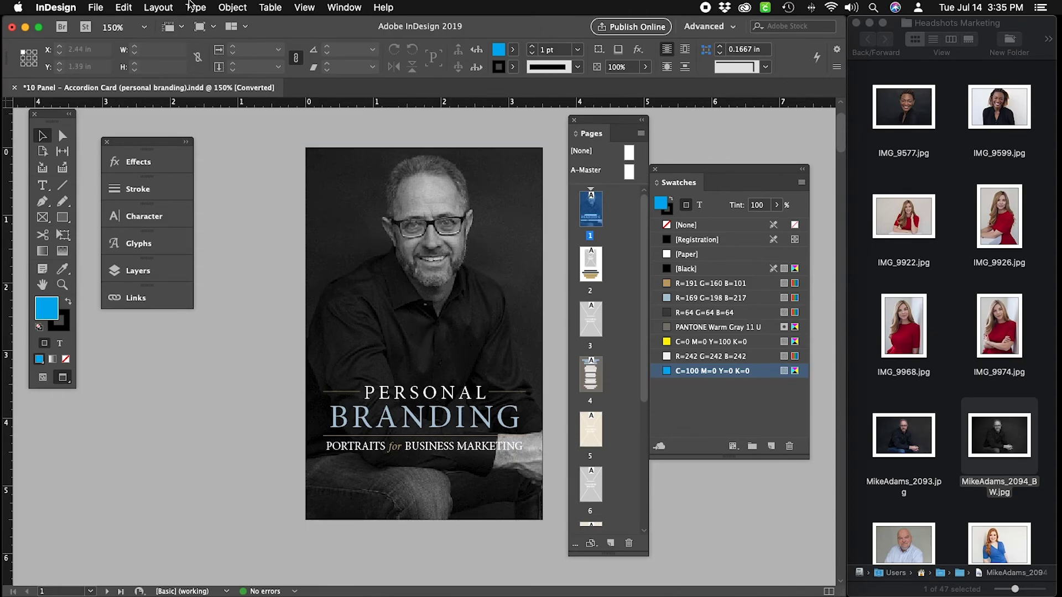
# Switch on Overprint Preview from the View menu.
pyautogui.click(304, 8)
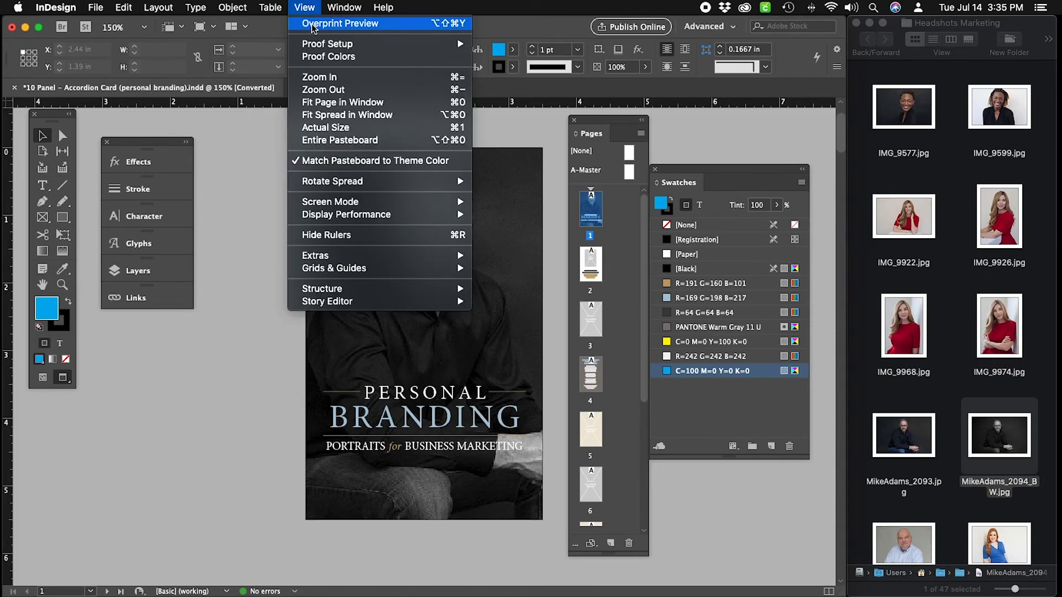
pyautogui.click(311, 24)
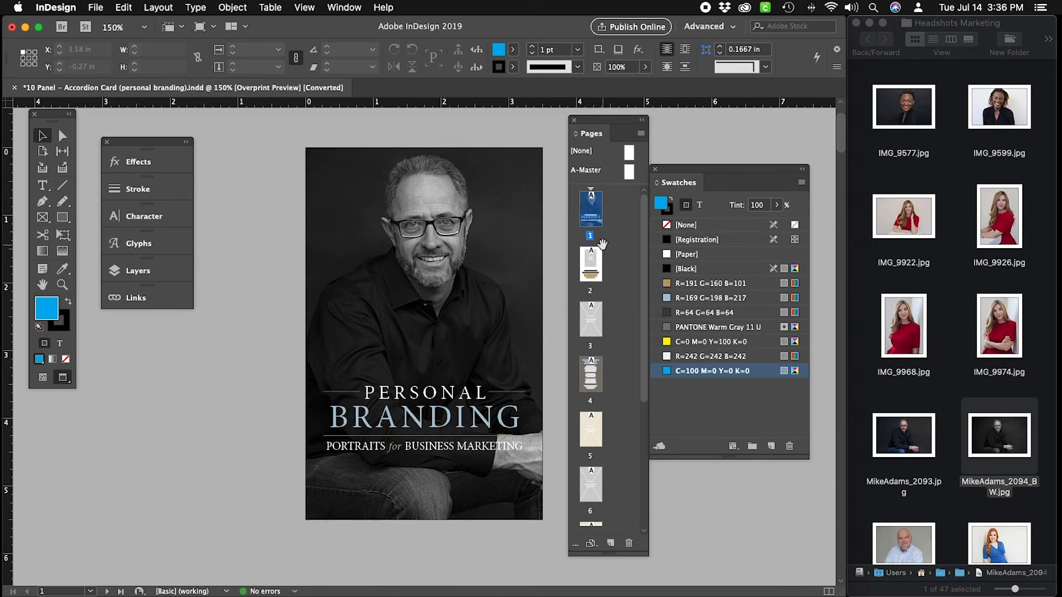
# Go to page 2 and try dropping IMG_1767.jpg on the placeholder, then undo it.
pyautogui.doubleClick(599, 266)
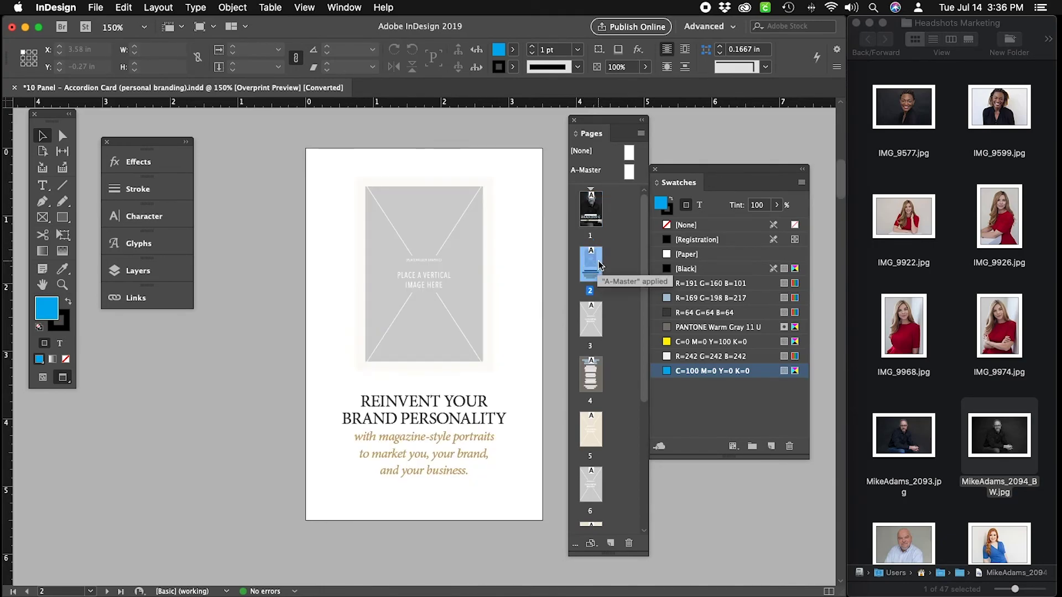
pyautogui.click(934, 389)
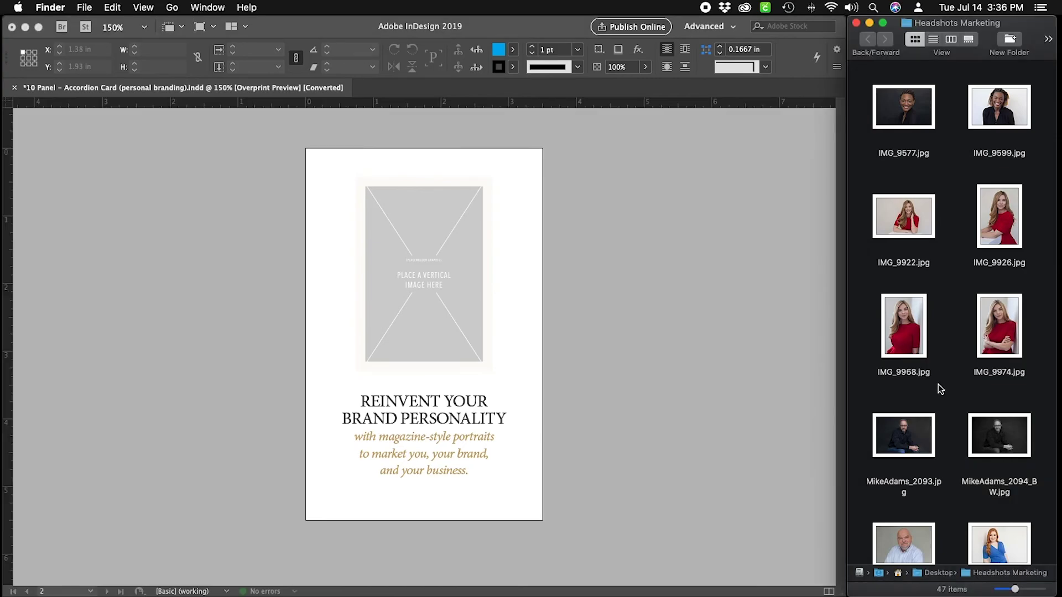
pyautogui.scroll(10, 947, 332)
pyautogui.scroll(6, 953, 319)
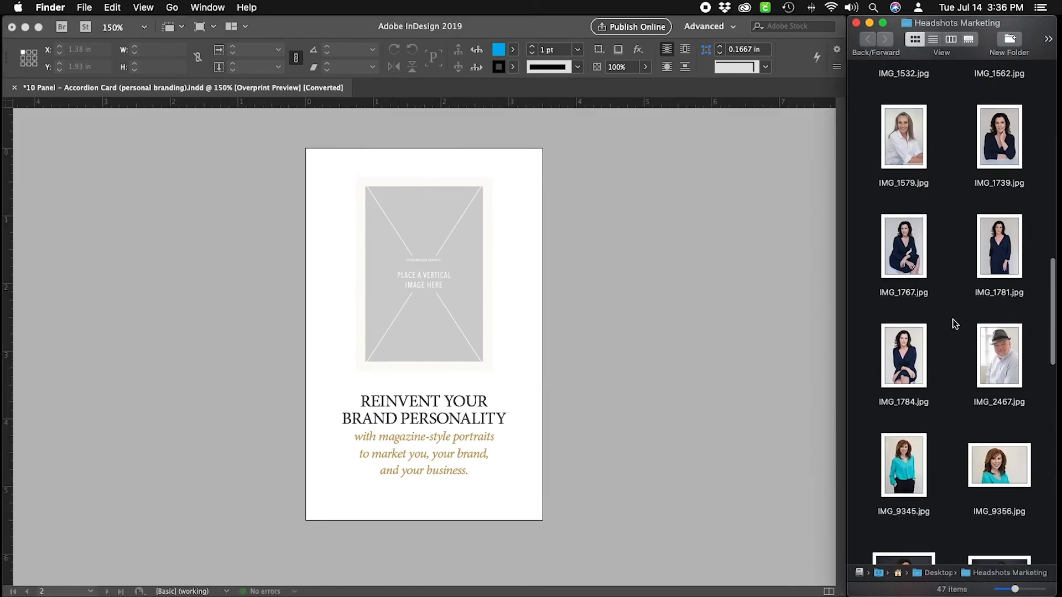
pyautogui.scroll(2, 951, 270)
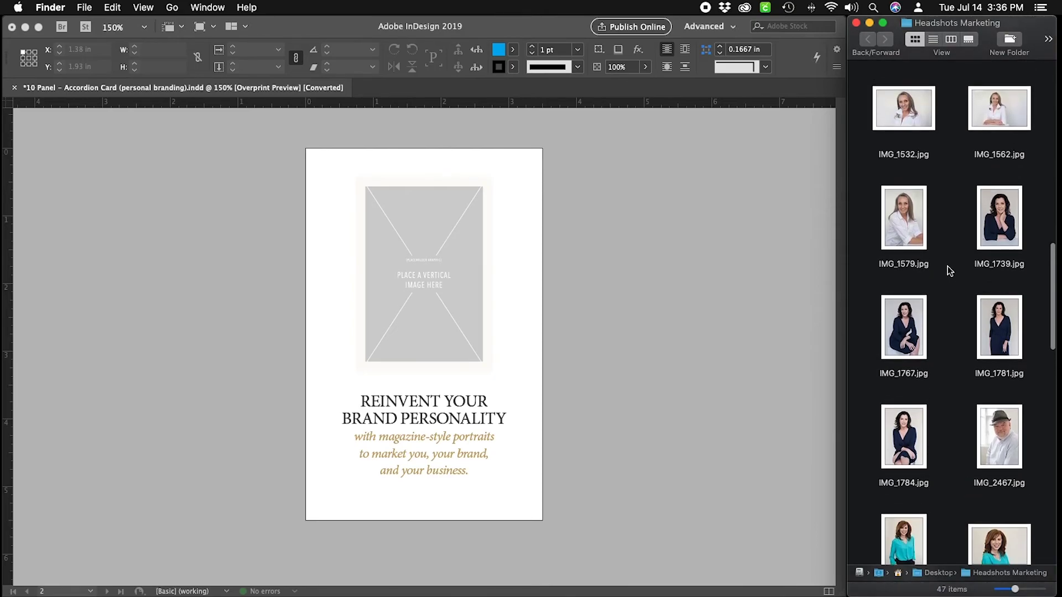
pyautogui.moveTo(909, 342); pyautogui.dragTo(446, 297)
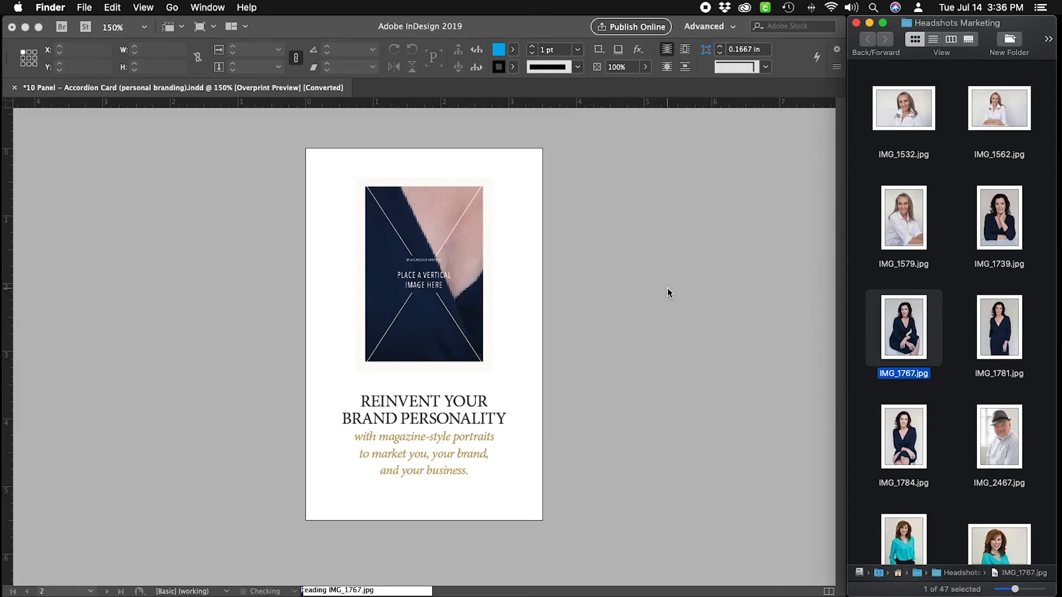
pyautogui.click(517, 228)
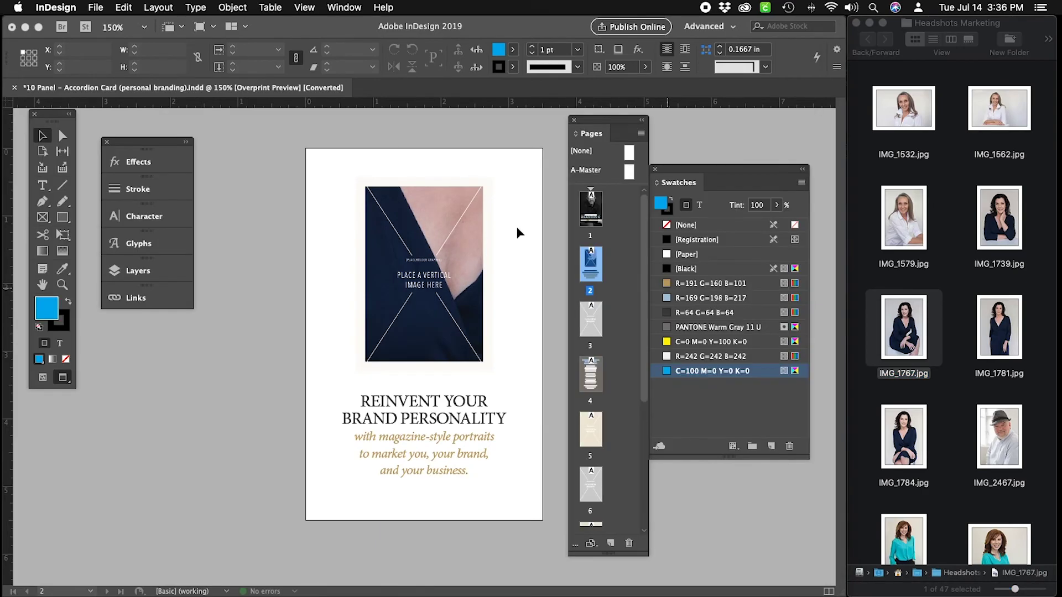
pyautogui.press('super+z')
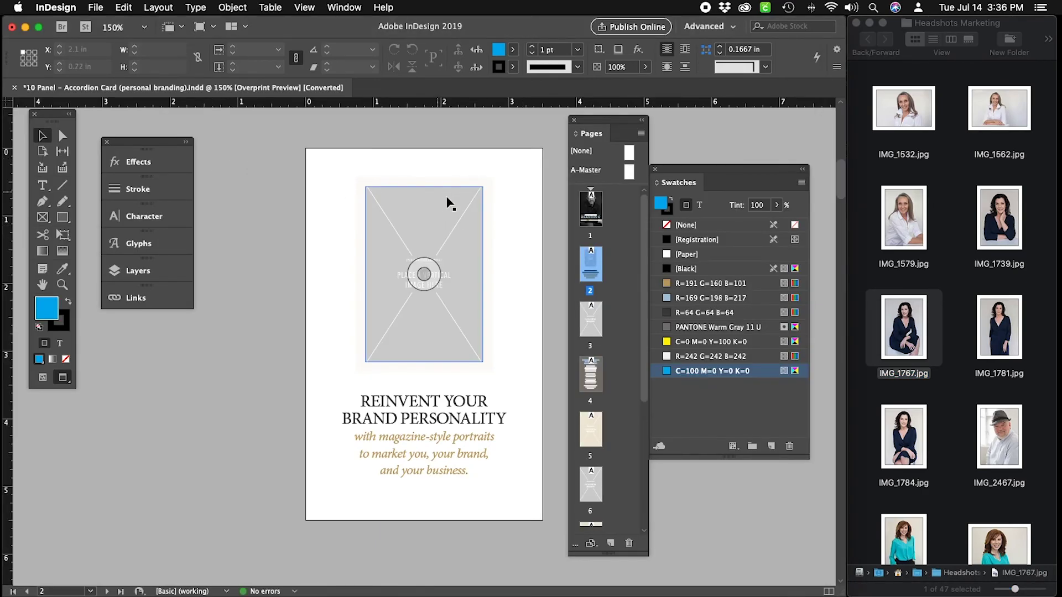
# Select the page 2 frame's content and delete the placeholder graphic.
pyautogui.click(439, 194)
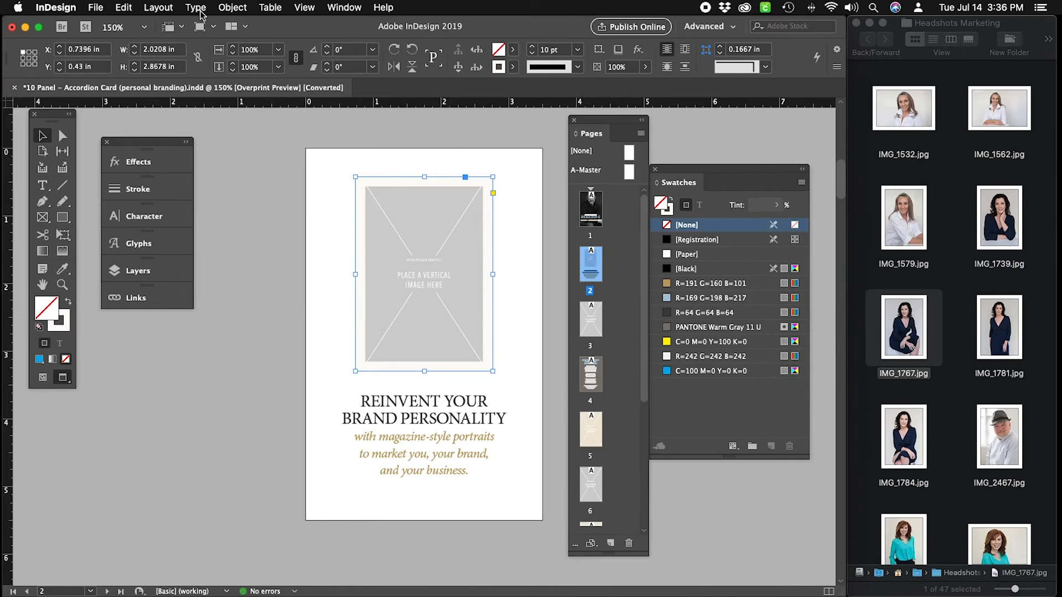
pyautogui.click(107, 8)
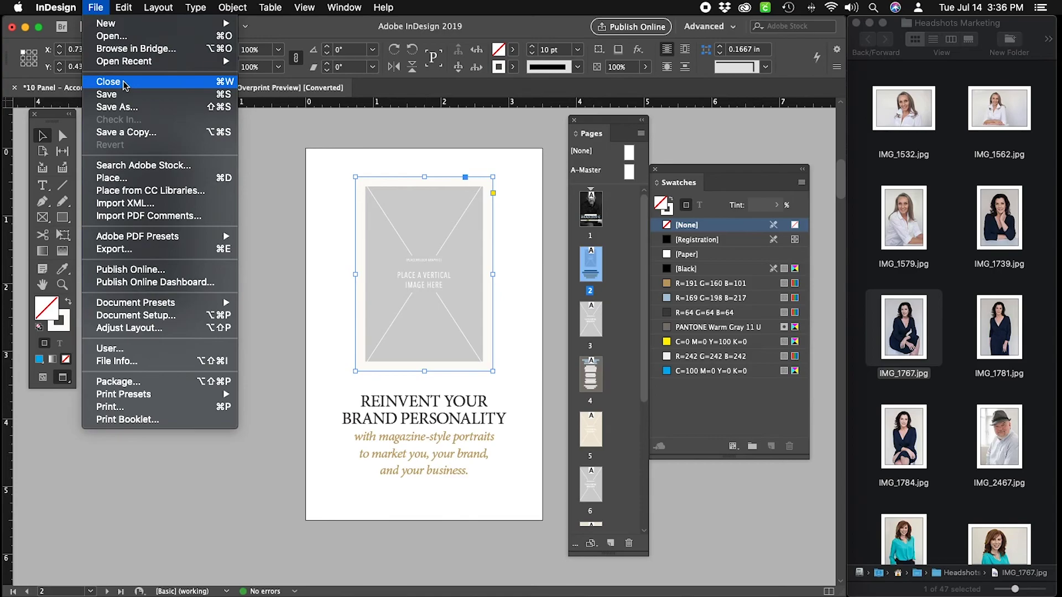
pyautogui.moveTo(124, 8)
pyautogui.moveTo(232, 8)
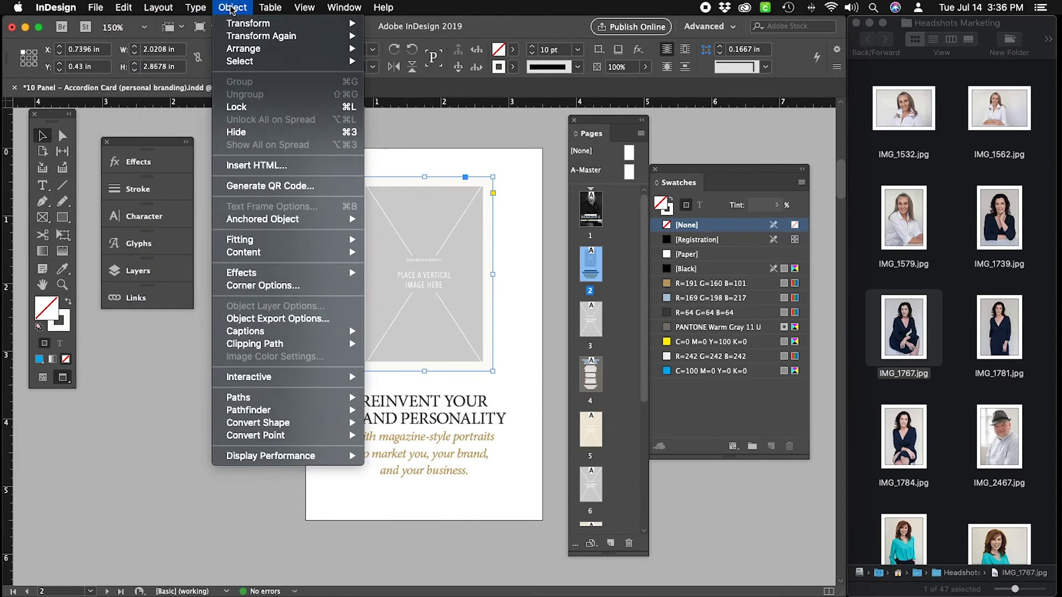
pyautogui.moveTo(255, 61)
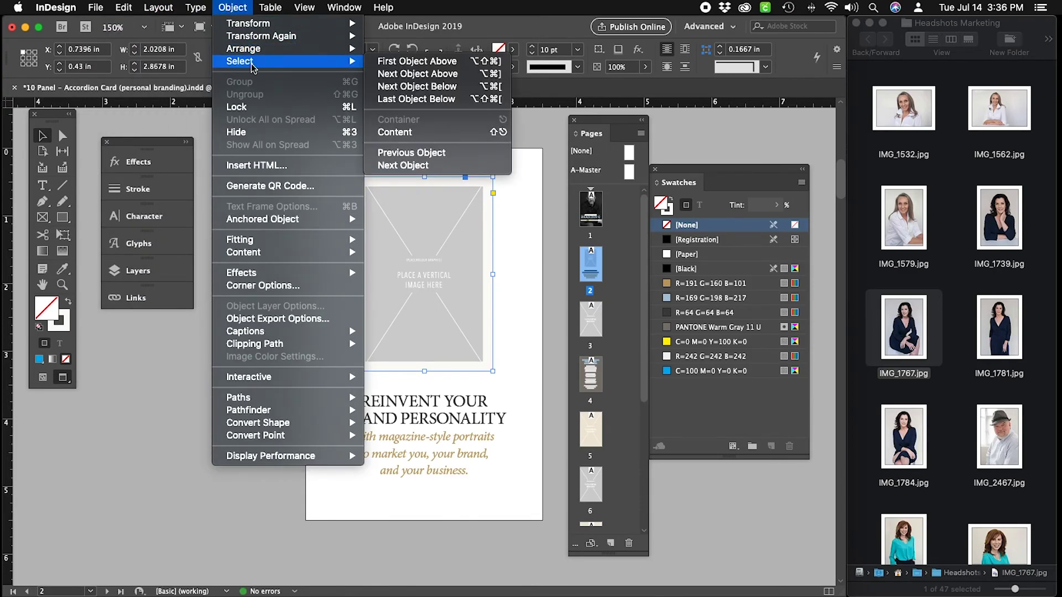
pyautogui.click(435, 133)
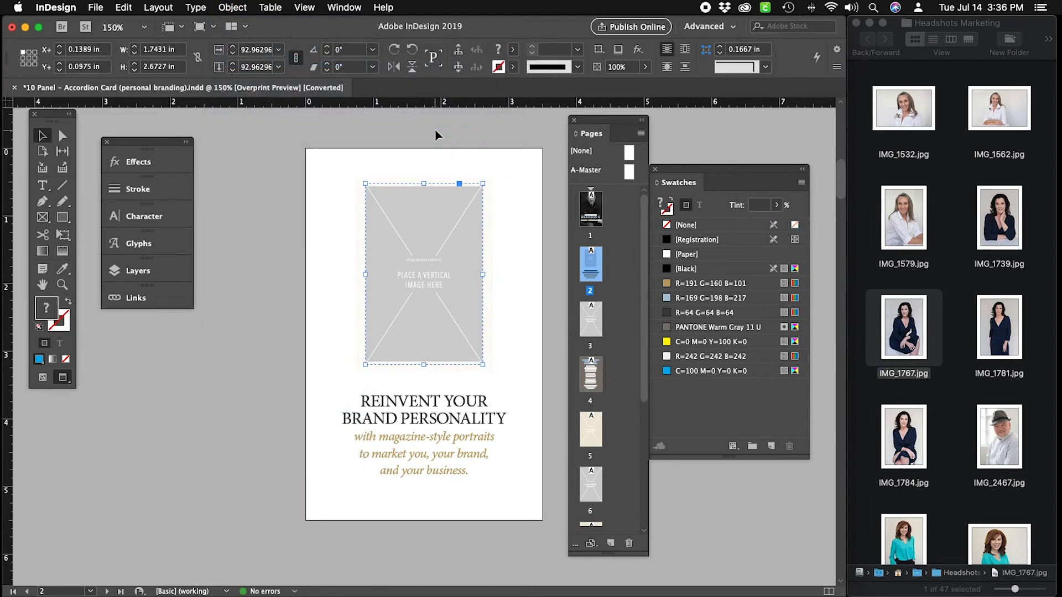
pyautogui.press('Delete')
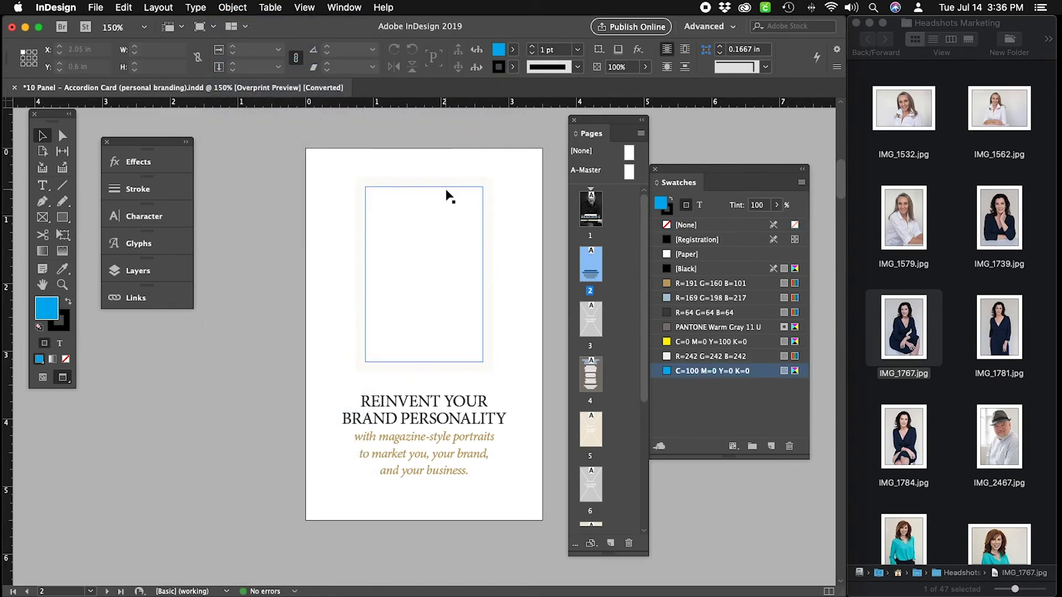
# Drag IMG_1767.jpg from the headshots folder into the empty page 2 frame.
pyautogui.click(444, 196)
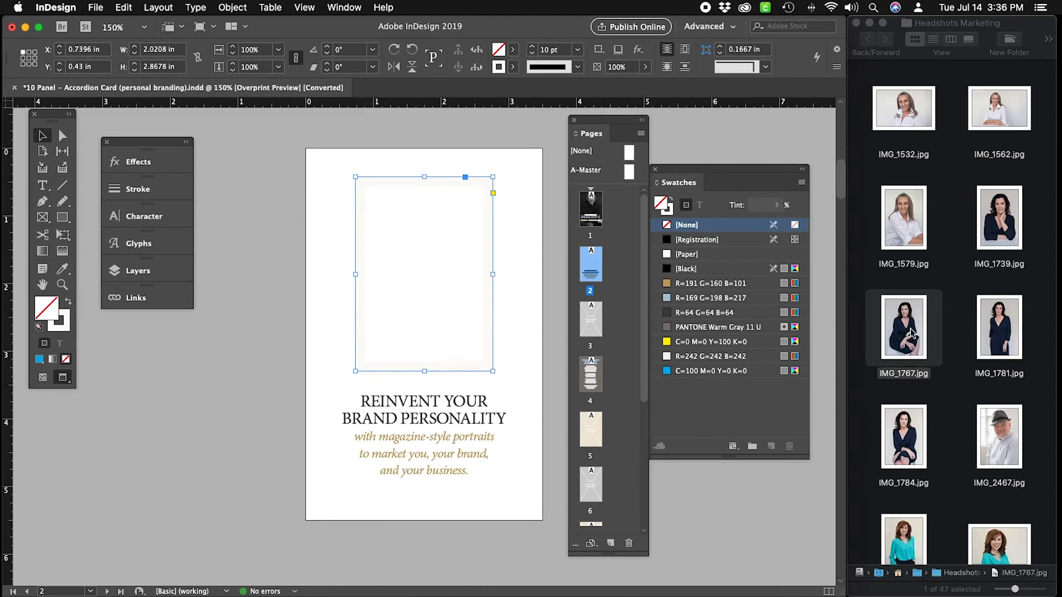
pyautogui.moveTo(911, 333); pyautogui.dragTo(427, 260)
pyautogui.click(522, 238)
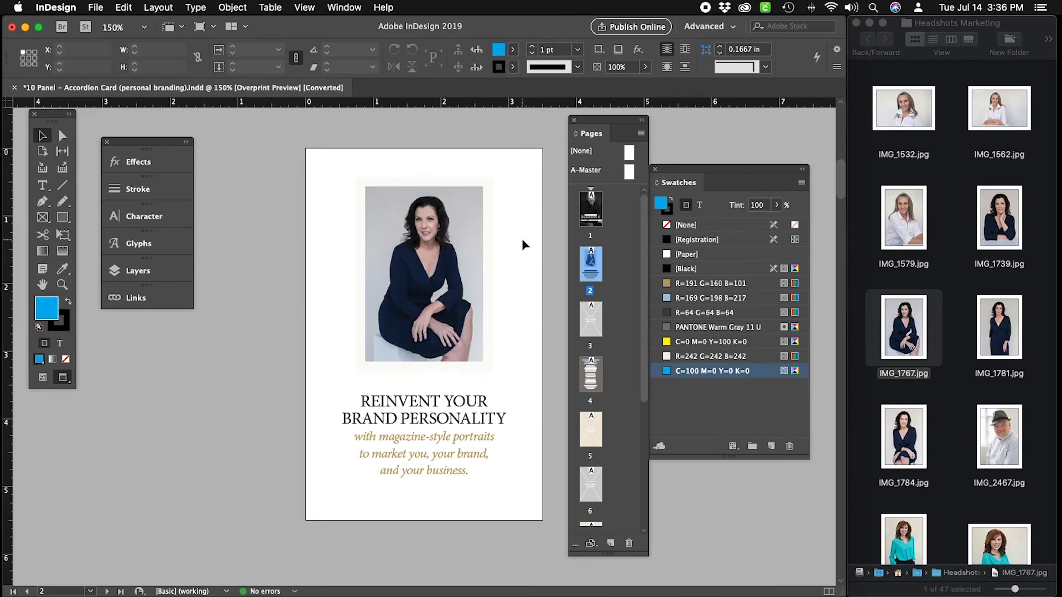
pyautogui.click(420, 291)
pyautogui.scroll(-1, 524, 345)
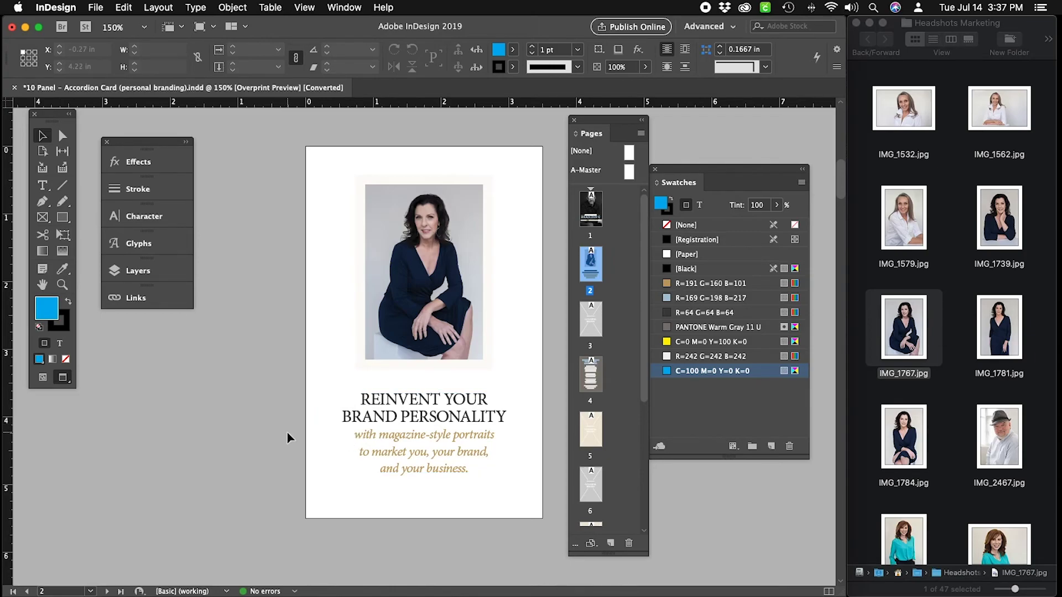
# Scroll to page 3 and delete the placeholder graphic from its frame.
pyautogui.scroll(-5, 287, 432)
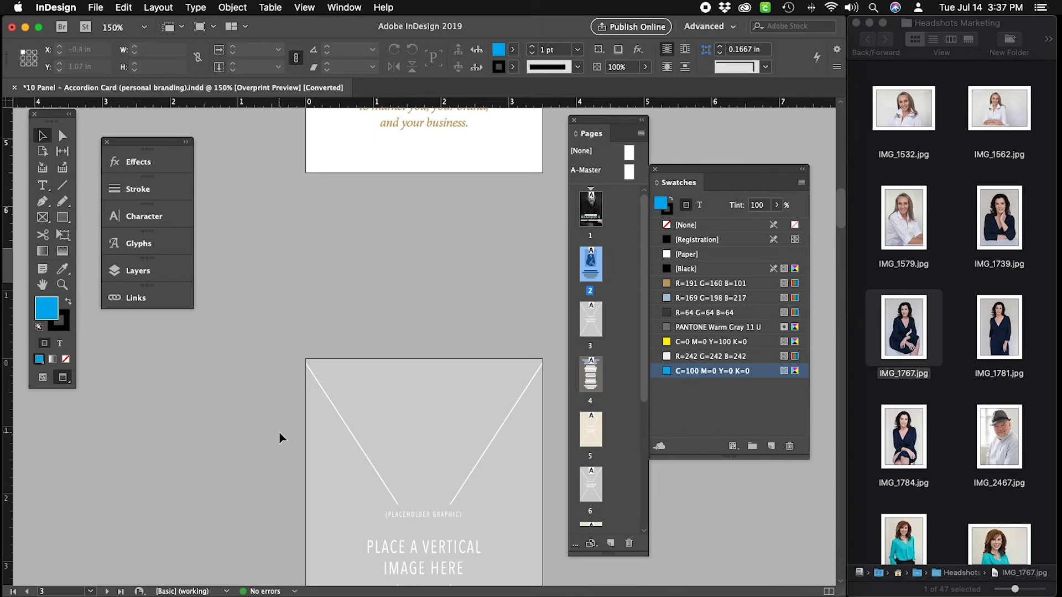
pyautogui.scroll(-1, 279, 438)
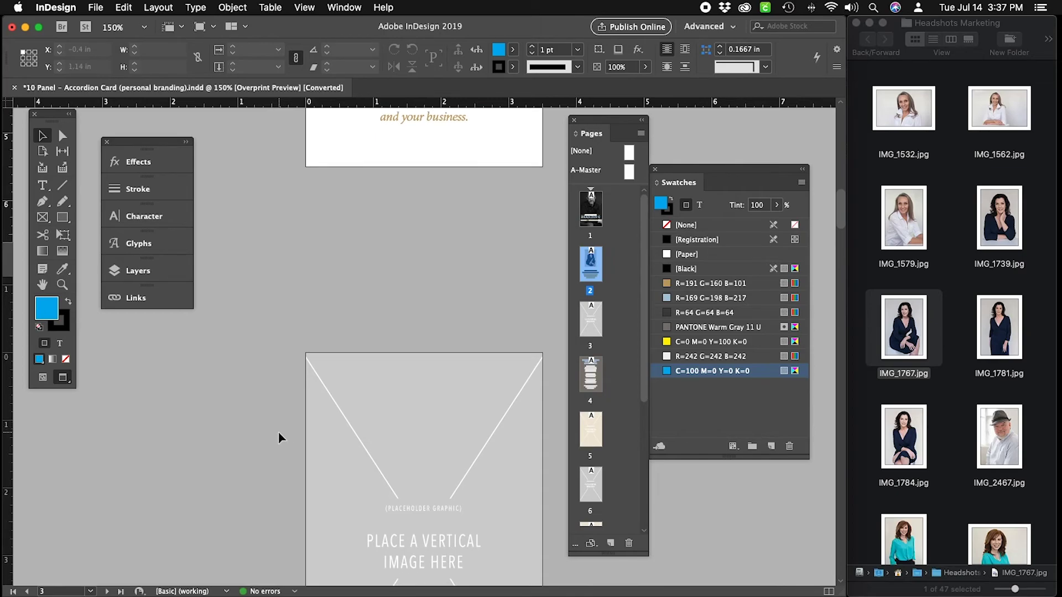
pyautogui.scroll(-10, 278, 432)
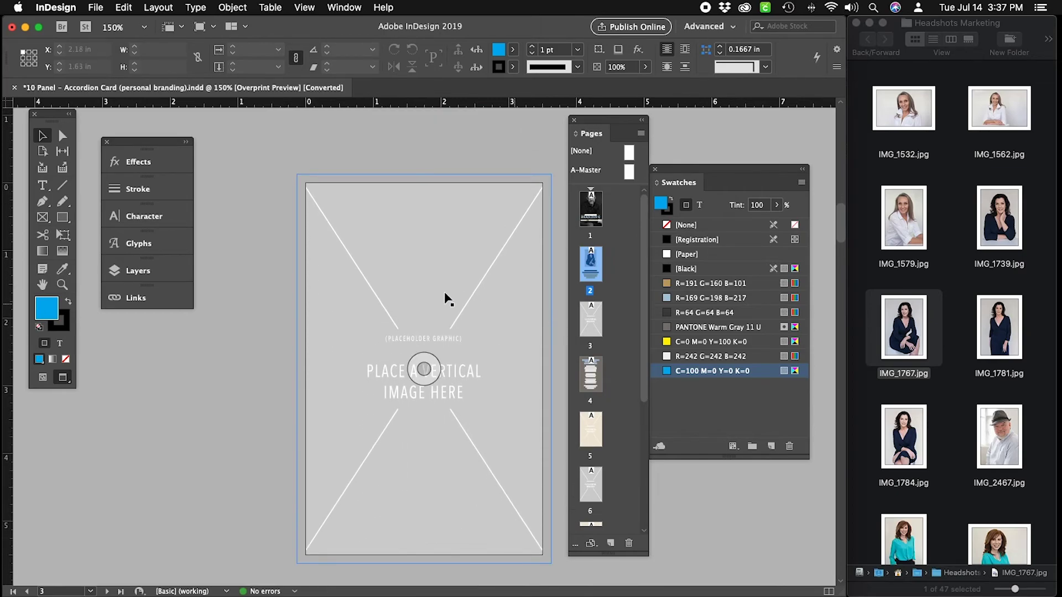
pyautogui.scroll(20, 243, 306)
pyautogui.scroll(-18, 244, 306)
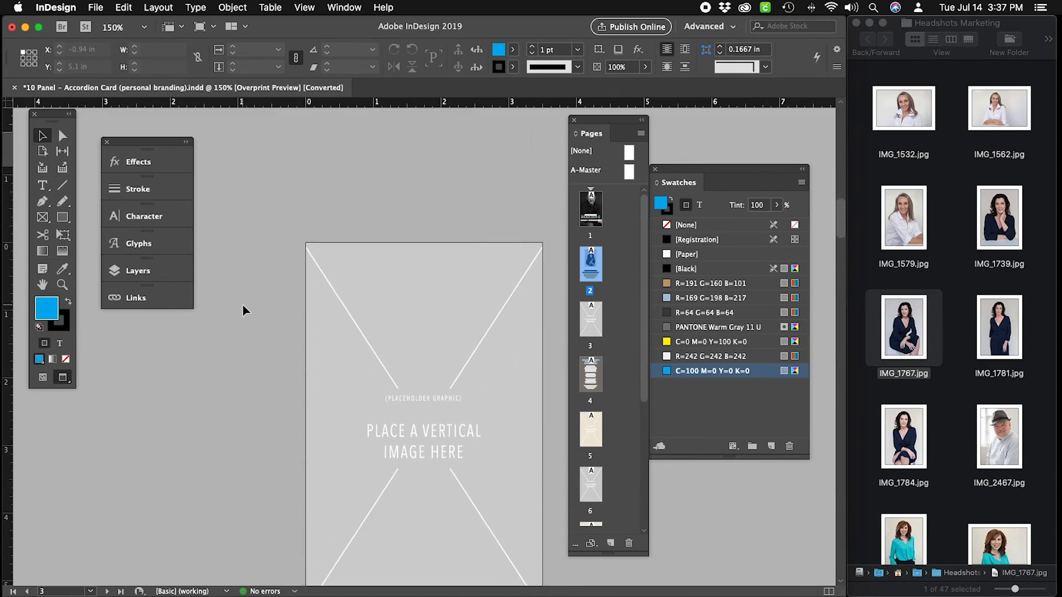
pyautogui.scroll(-4, 243, 306)
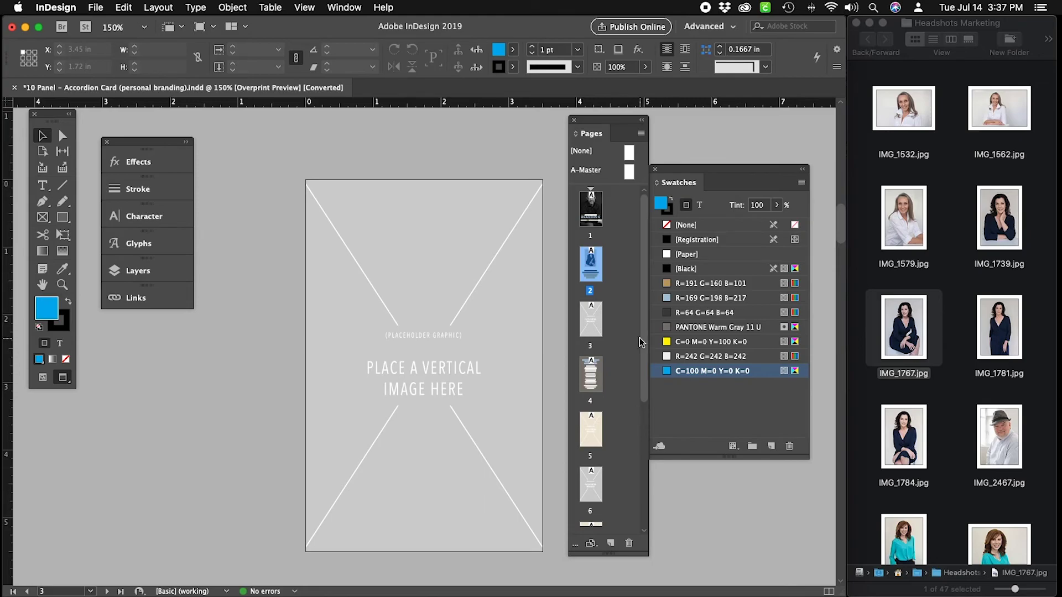
pyautogui.click(489, 231)
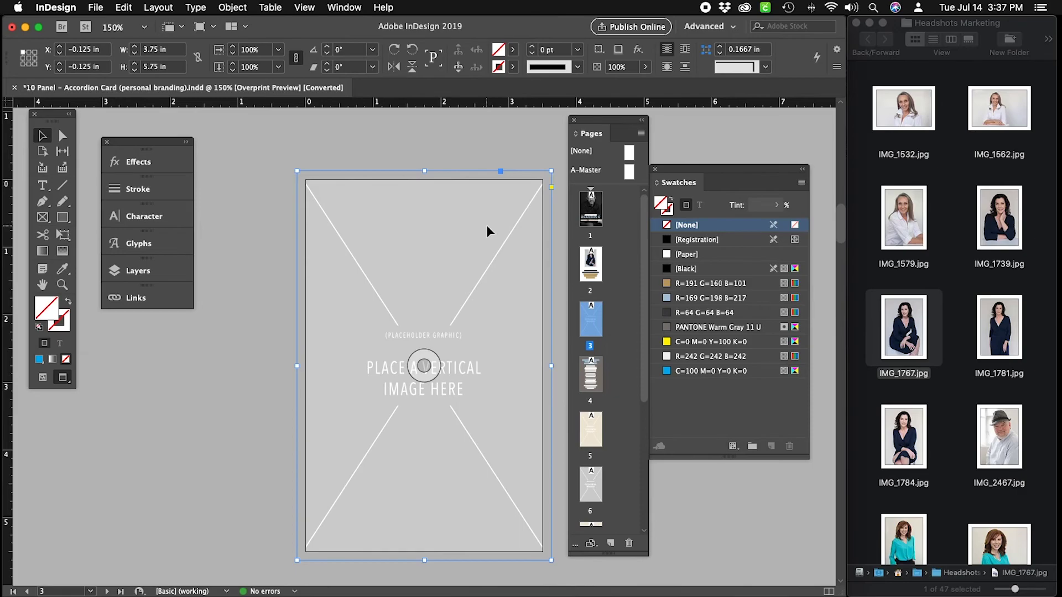
pyautogui.click(221, 8)
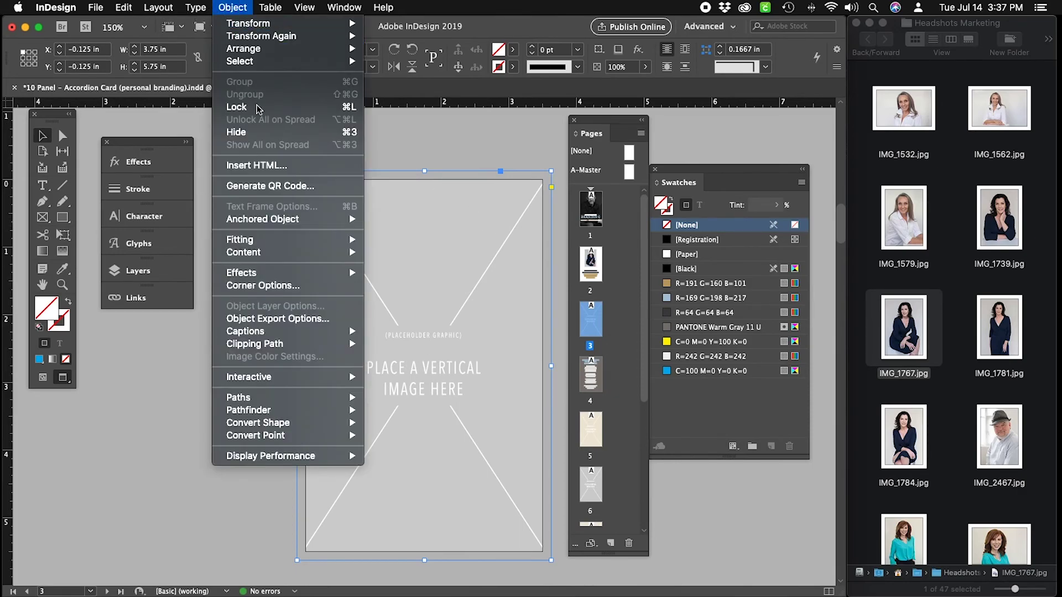
pyautogui.moveTo(260, 61)
pyautogui.click(441, 135)
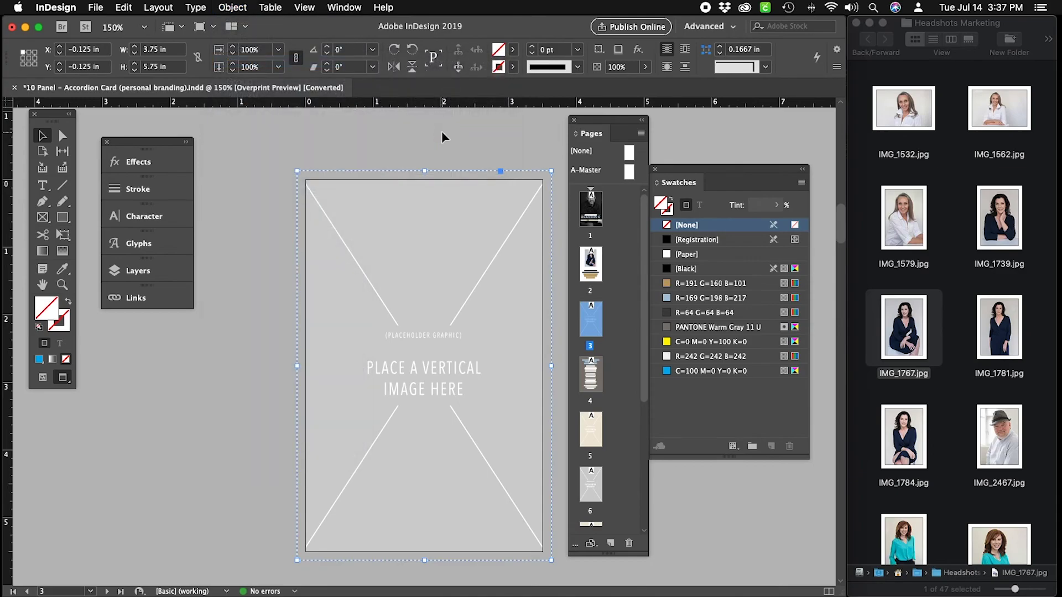
pyautogui.press('Delete')
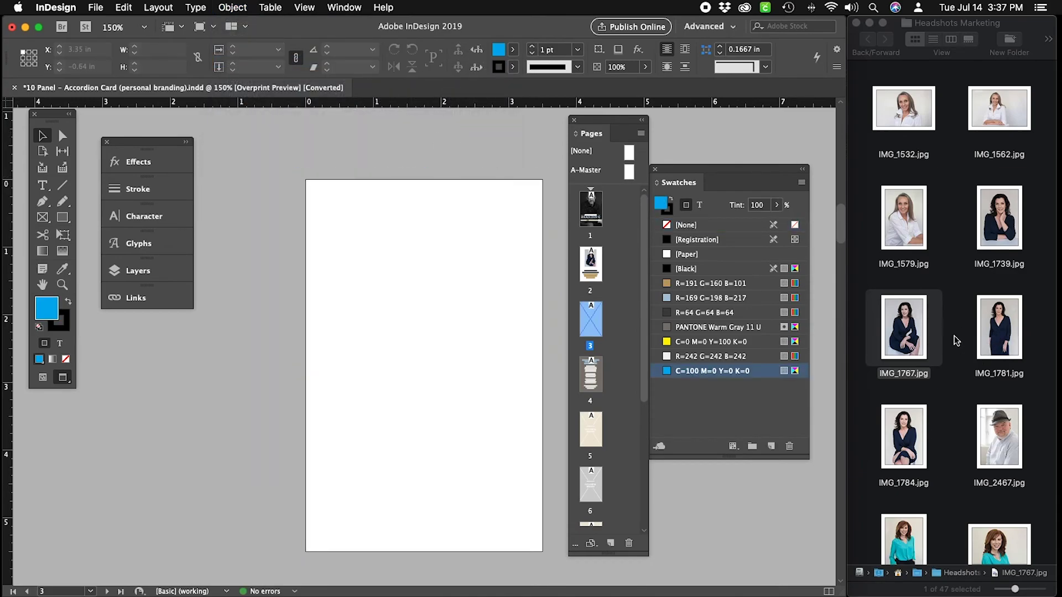
# Drag IMG_0752.jpg from Finder into the empty page 3 frame.
pyautogui.scroll(5, 956, 341)
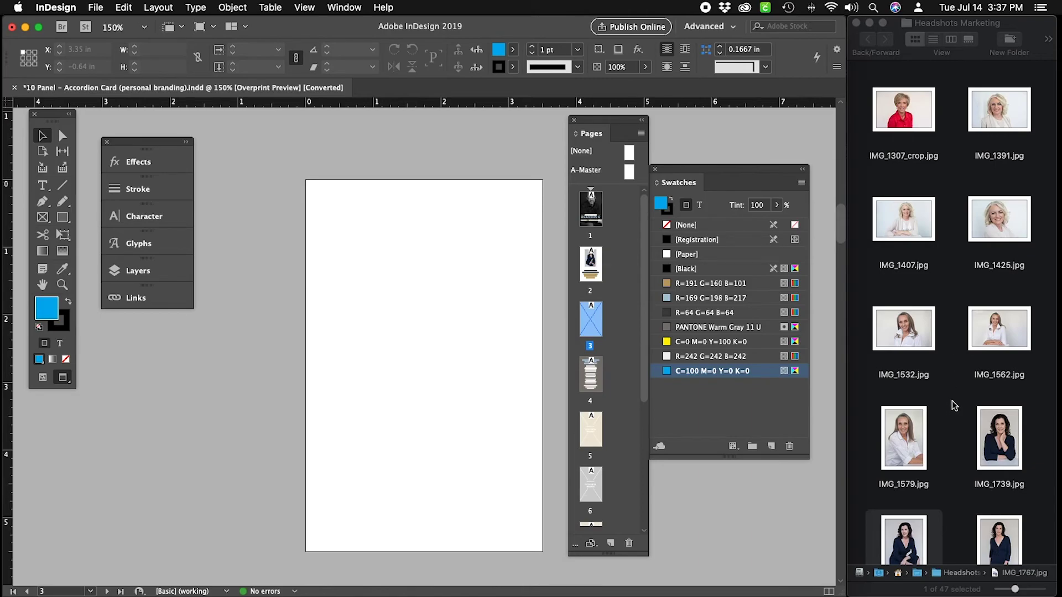
pyautogui.scroll(6, 954, 406)
pyautogui.scroll(-5, 958, 408)
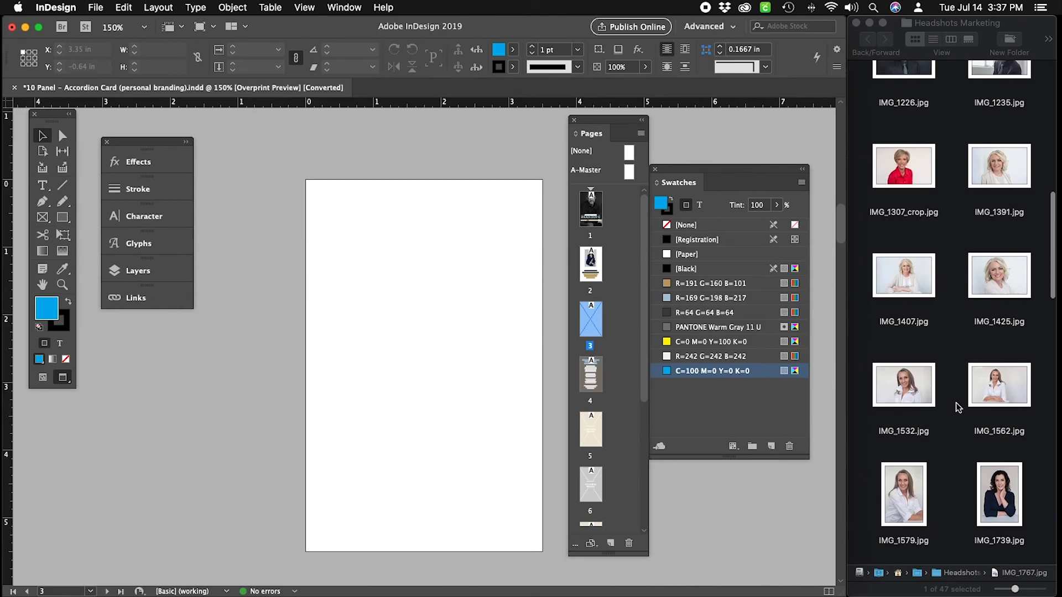
pyautogui.scroll(6, 955, 408)
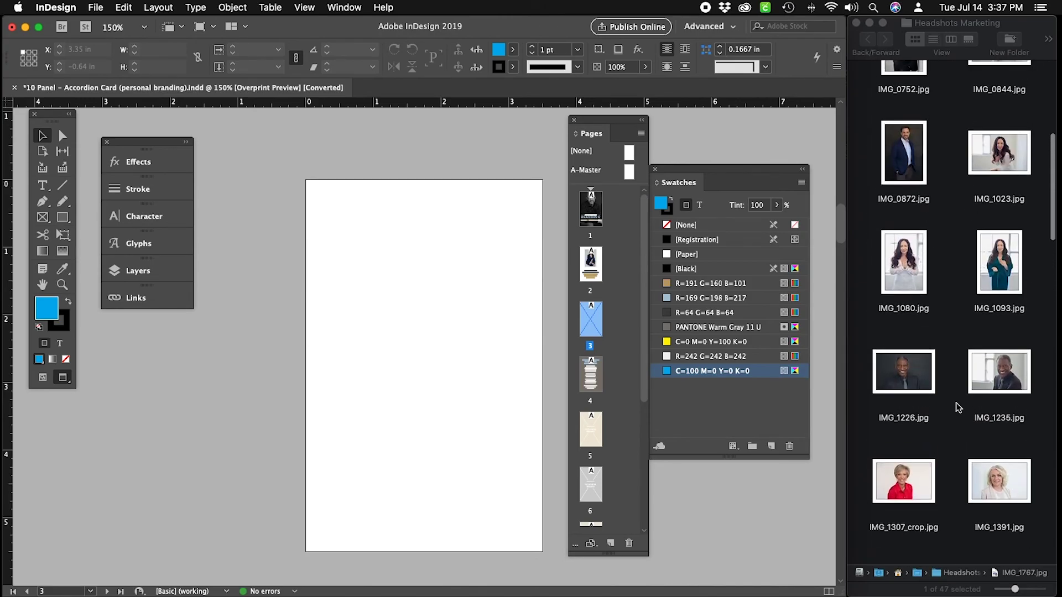
pyautogui.scroll(5, 915, 277)
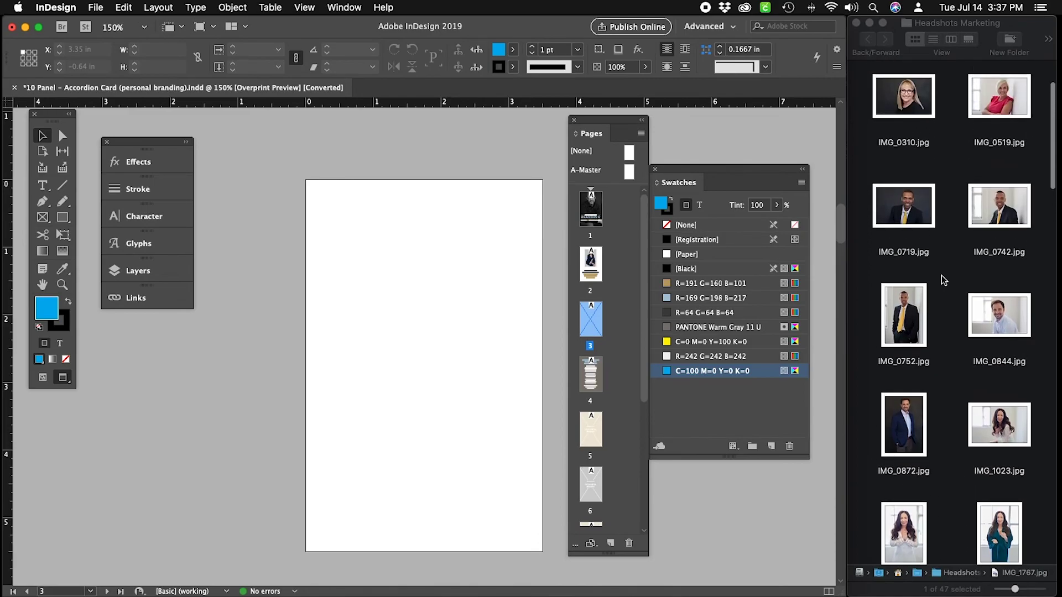
pyautogui.scroll(3, 942, 276)
pyautogui.scroll(-6, 942, 275)
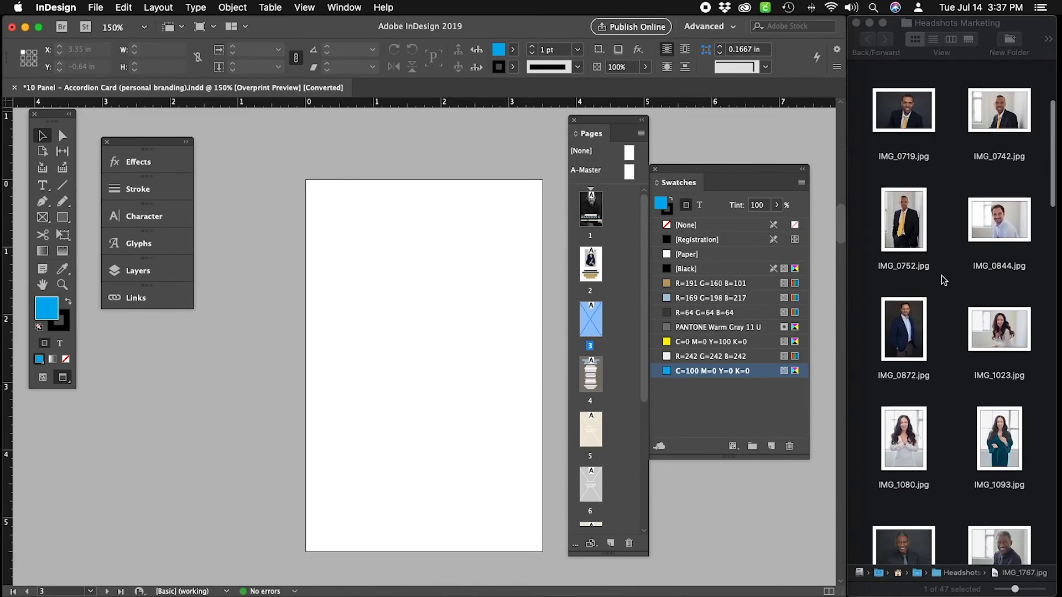
pyautogui.scroll(-2, 941, 275)
pyautogui.moveTo(904, 166); pyautogui.dragTo(429, 281)
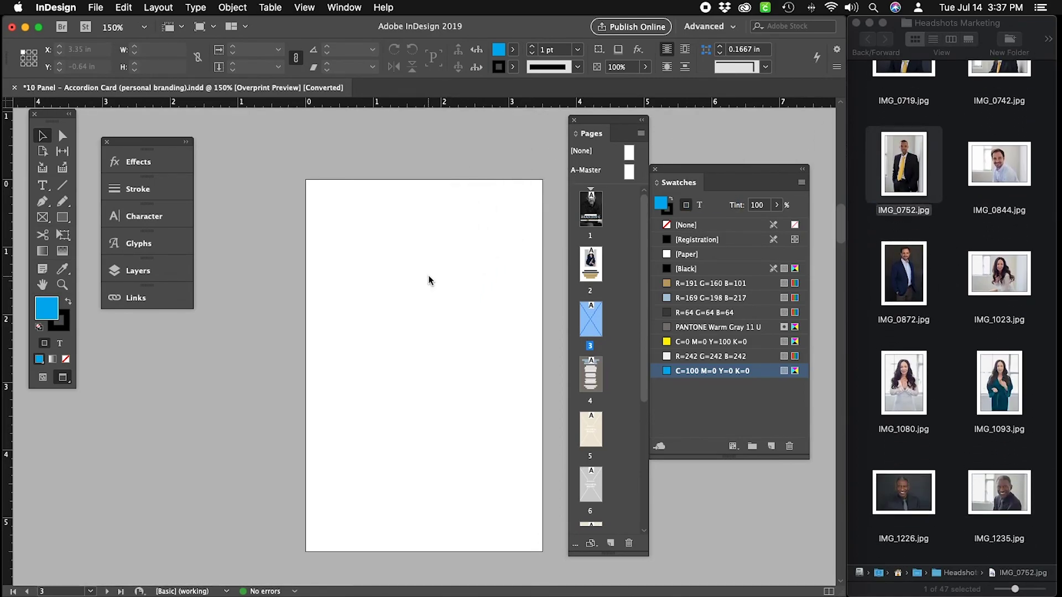
pyautogui.scroll(-5, 524, 161)
pyautogui.scroll(-5, 524, 162)
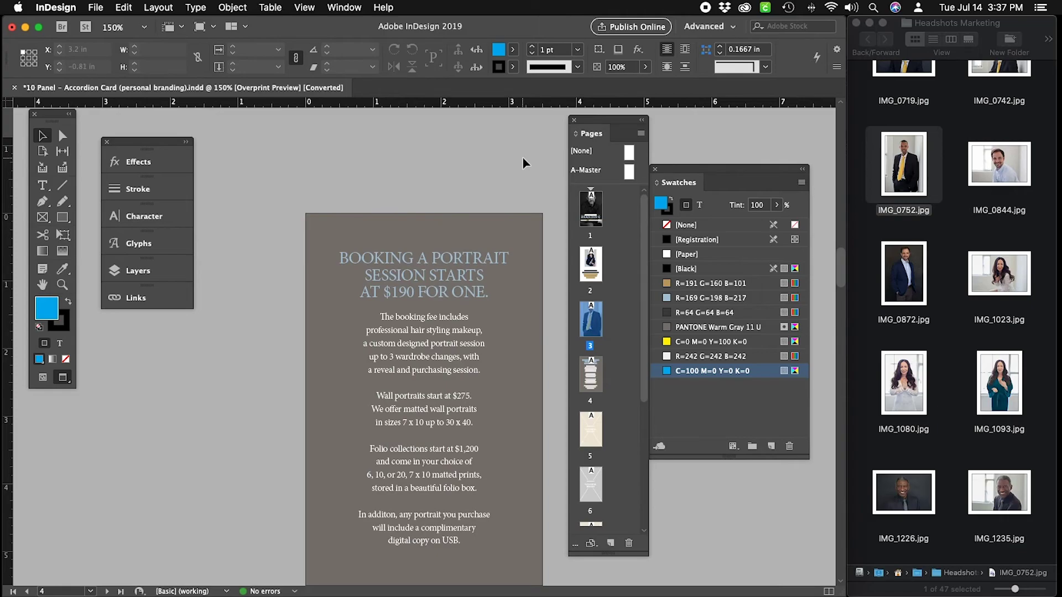
# Go to page 5 and delete the placeholder graphic from its frame.
pyautogui.scroll(-10, 523, 163)
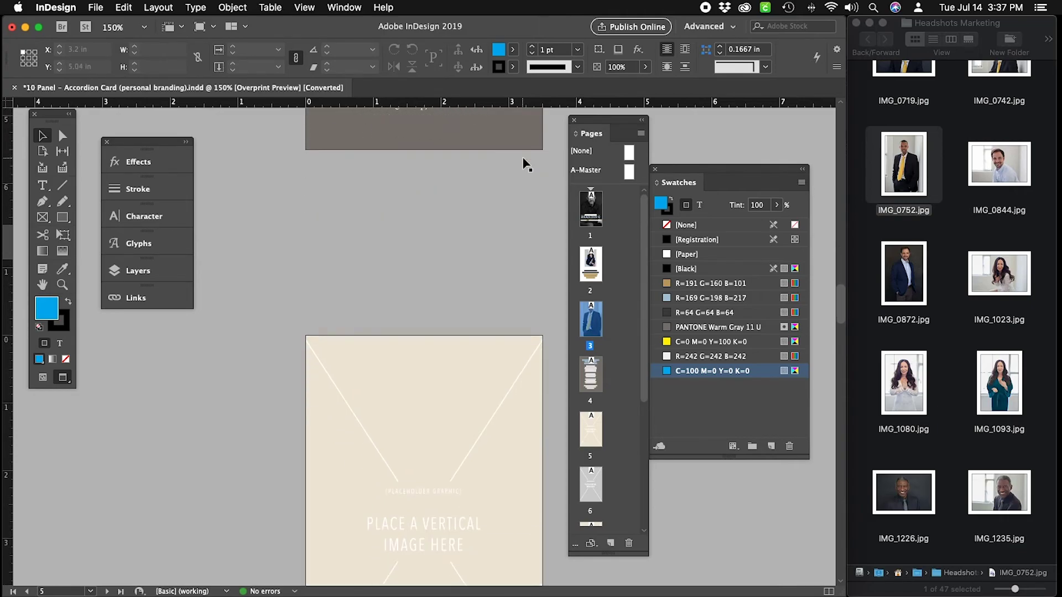
pyautogui.scroll(10, 525, 165)
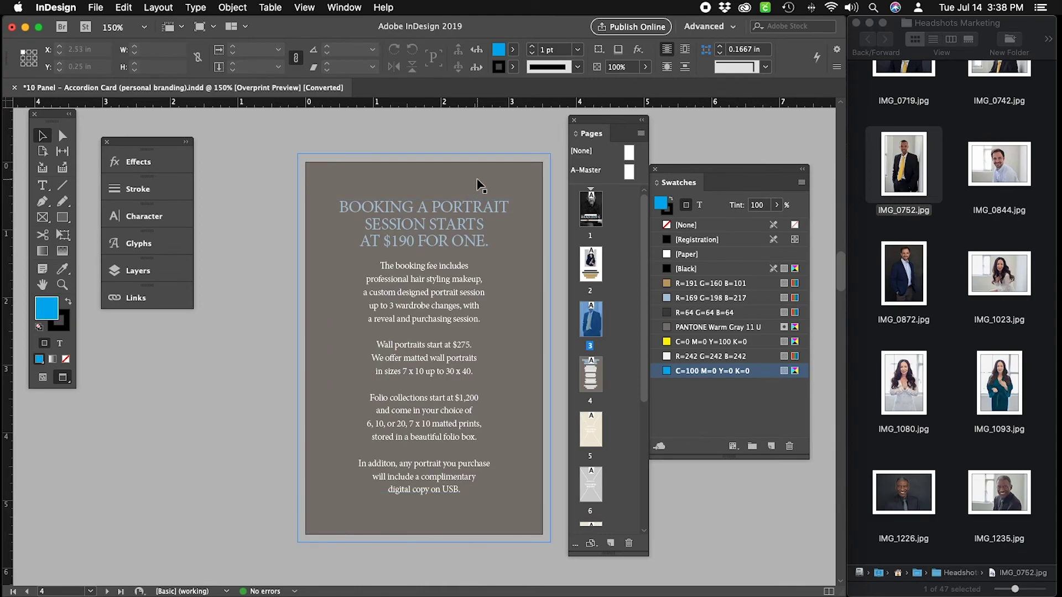
pyautogui.doubleClick(592, 437)
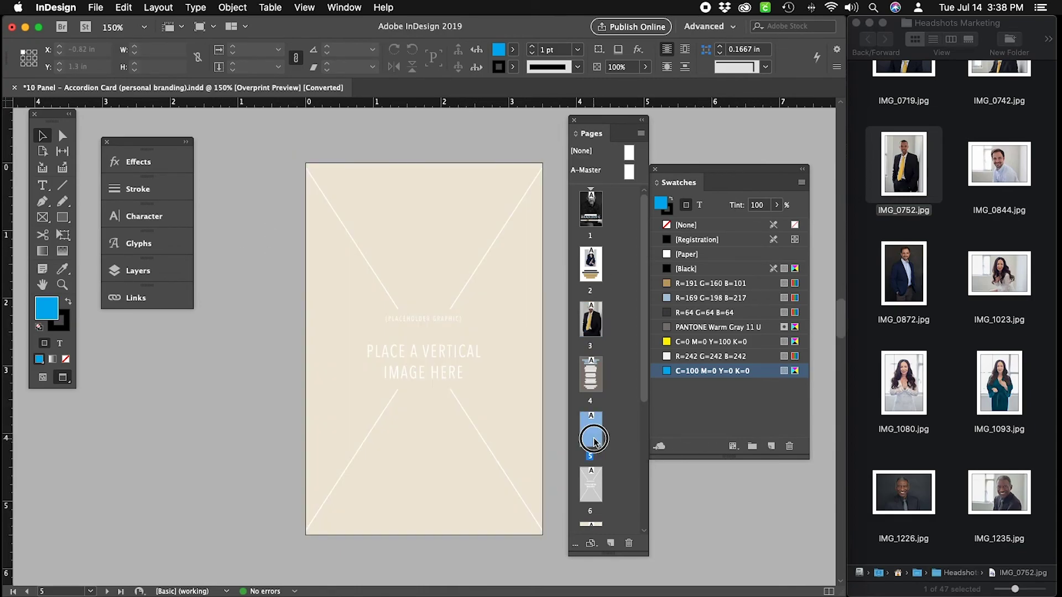
pyautogui.click(502, 176)
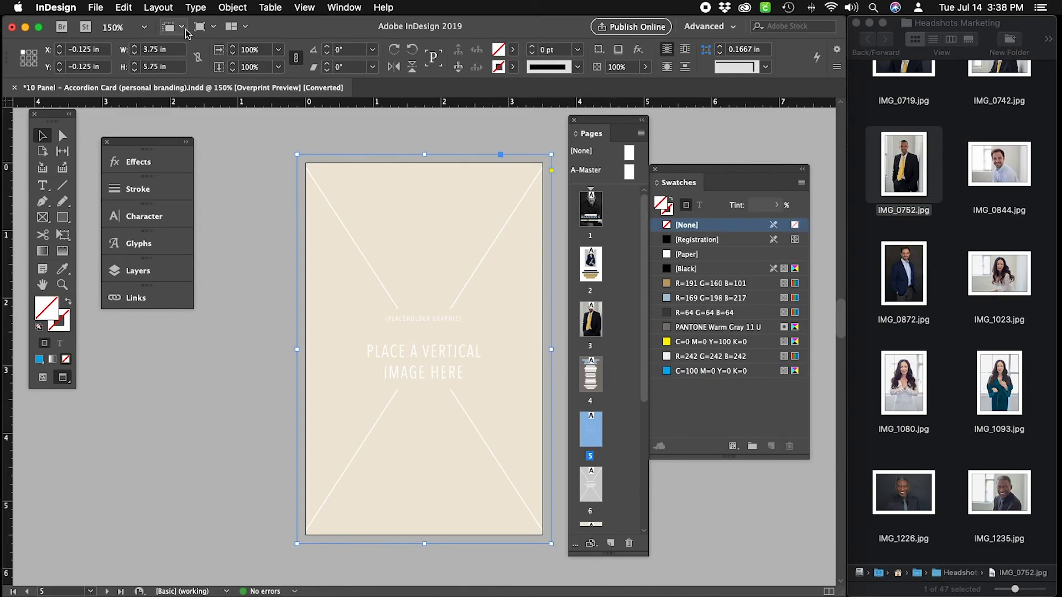
pyautogui.click(222, 10)
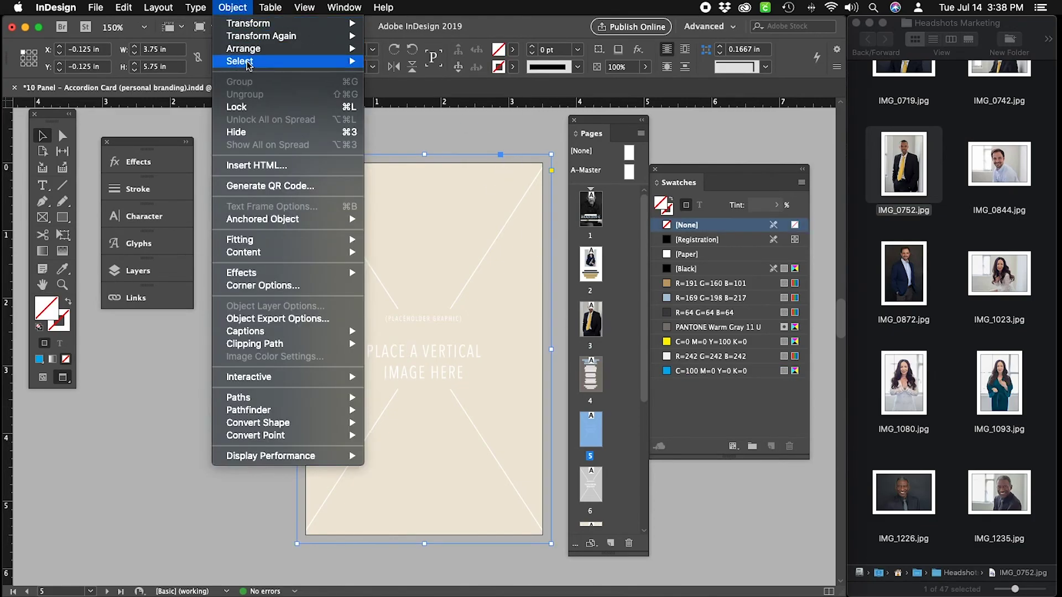
pyautogui.moveTo(269, 64)
pyautogui.click(405, 133)
pyautogui.press('Delete')
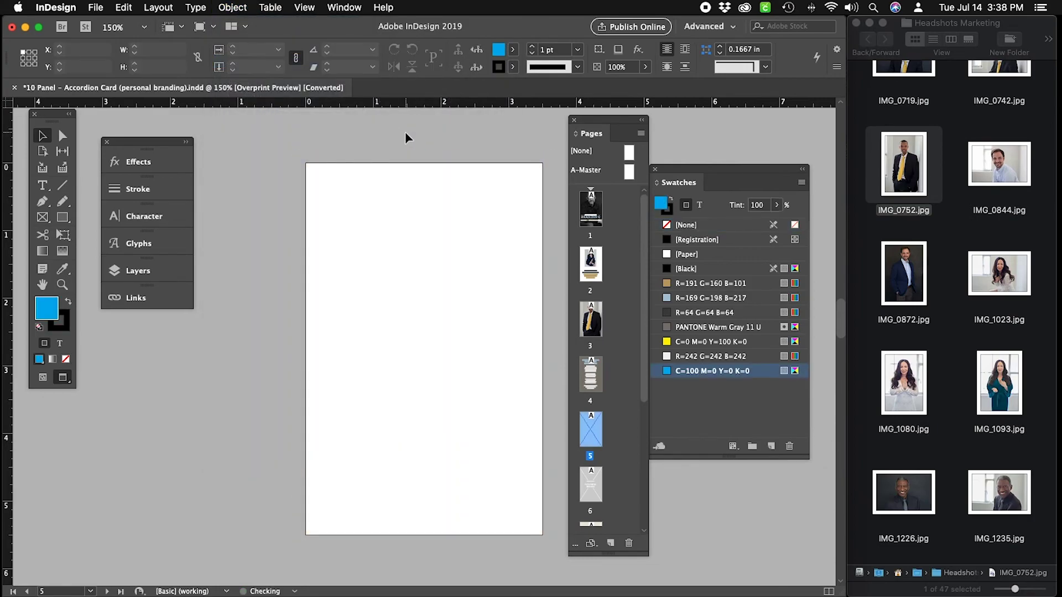
# Drag IMG_1093.jpg from Finder into the empty page 5 frame.
pyautogui.scroll(-5, 984, 330)
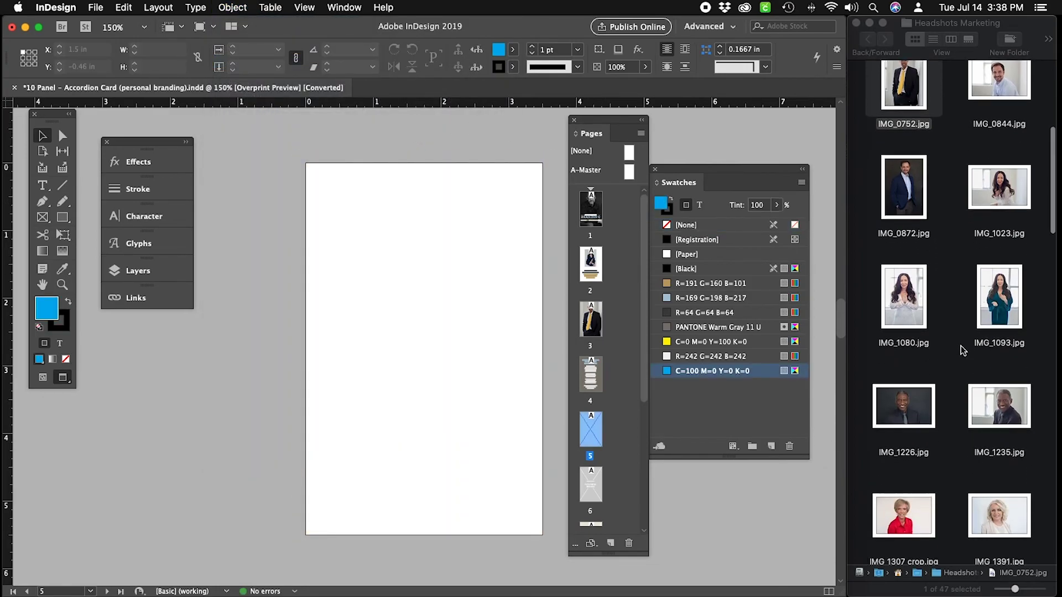
pyautogui.scroll(-1, 961, 346)
pyautogui.moveTo(1014, 196); pyautogui.dragTo(446, 282)
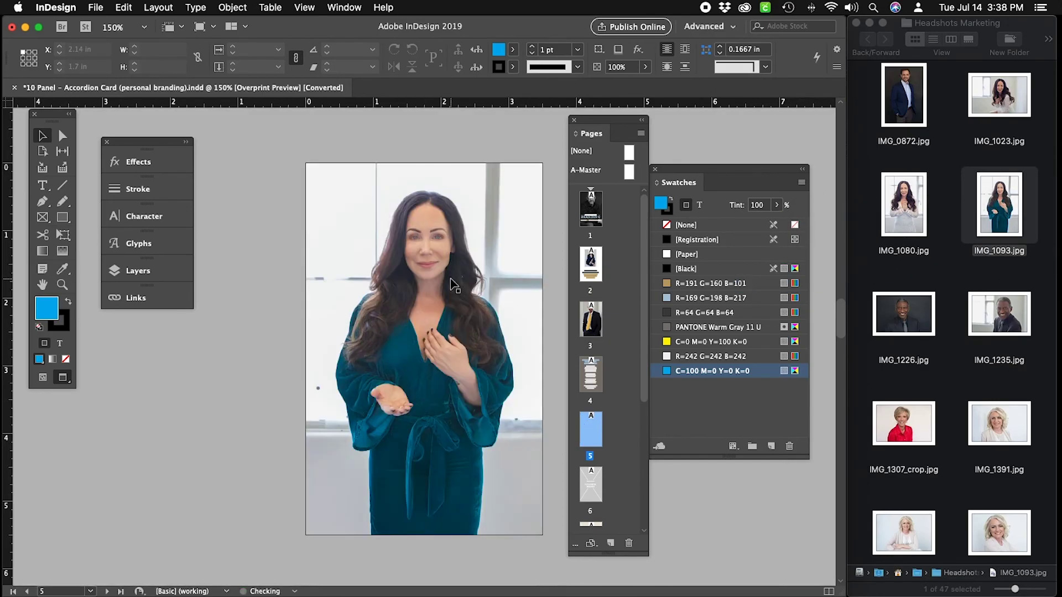
# Delete the placeholder graphic from the page 6 frame.
pyautogui.scroll(-10, 464, 374)
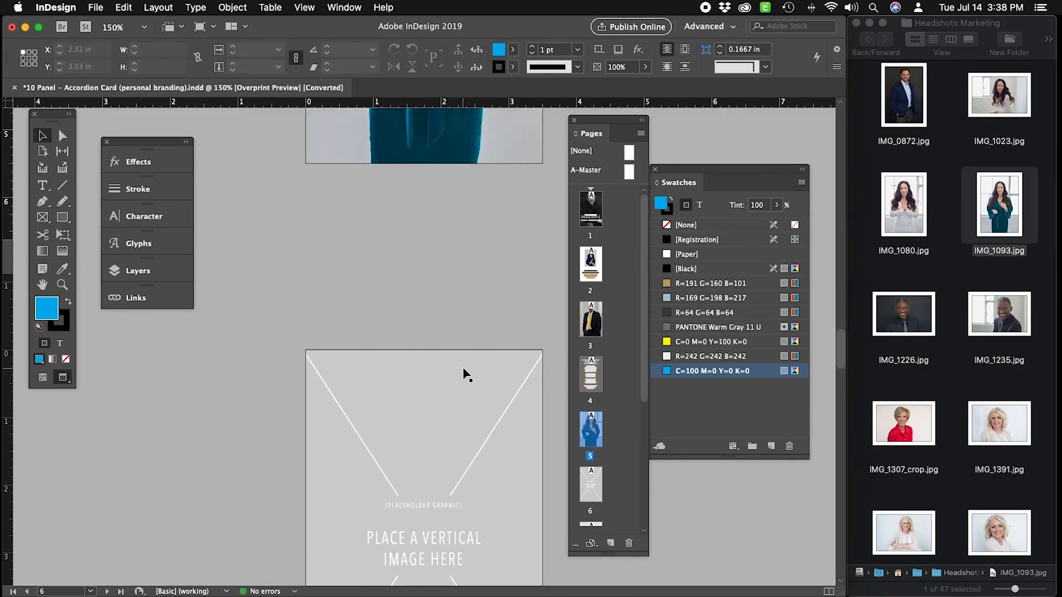
pyautogui.scroll(-1, 467, 376)
pyautogui.click(464, 372)
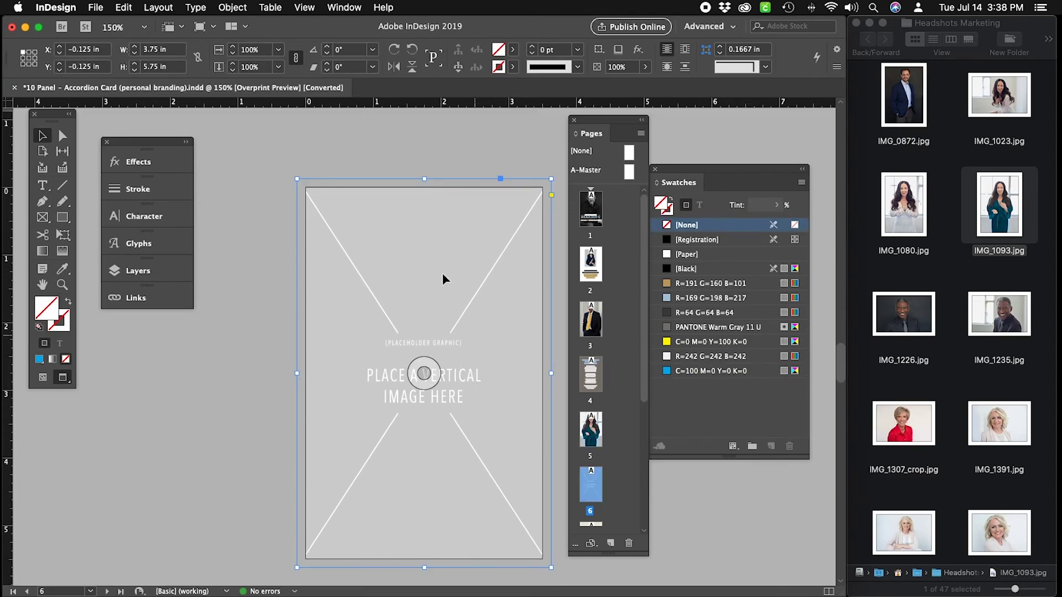
pyautogui.click(232, 7)
pyautogui.moveTo(248, 61)
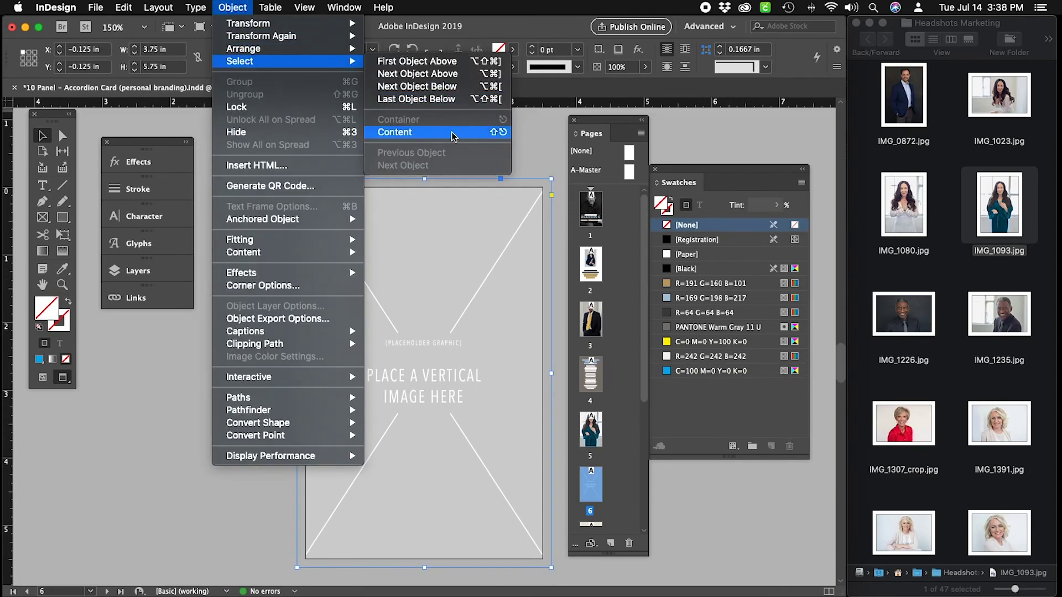
pyautogui.click(451, 133)
pyautogui.press('Delete')
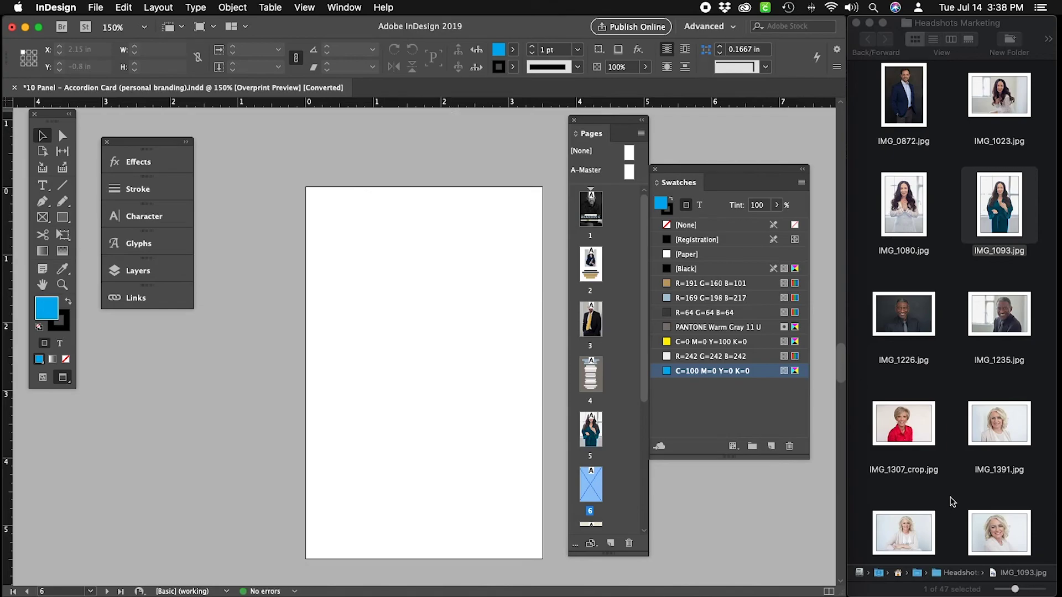
# Place IMG_2467.jpg in the page 6 frame, then select page 7's frame.
pyautogui.scroll(-10, 966, 489)
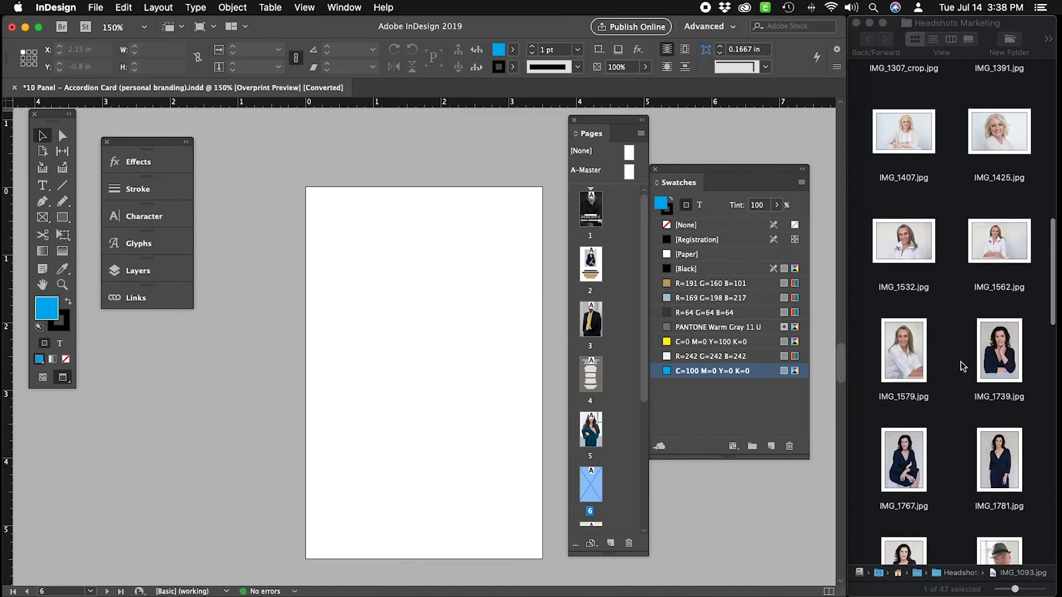
pyautogui.scroll(-10, 963, 367)
pyautogui.moveTo(985, 176); pyautogui.dragTo(478, 339)
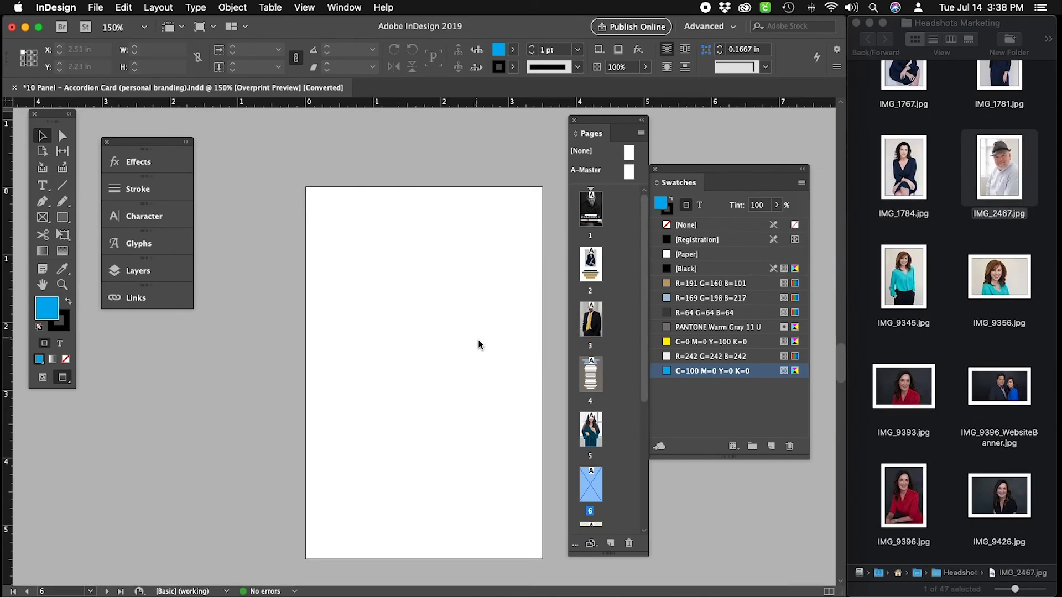
pyautogui.scroll(-1, 616, 398)
pyautogui.scroll(-5, 615, 398)
pyautogui.doubleClick(591, 384)
pyautogui.click(500, 289)
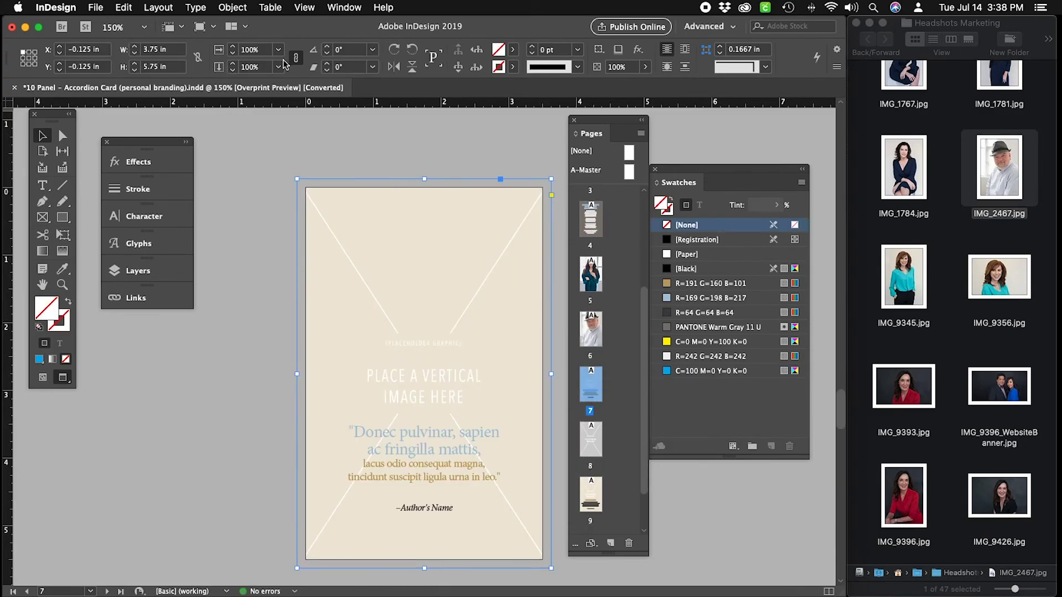
# Select the page 7 frame's content and delete the placeholder graphic.
pyautogui.click(232, 7)
pyautogui.moveTo(249, 50)
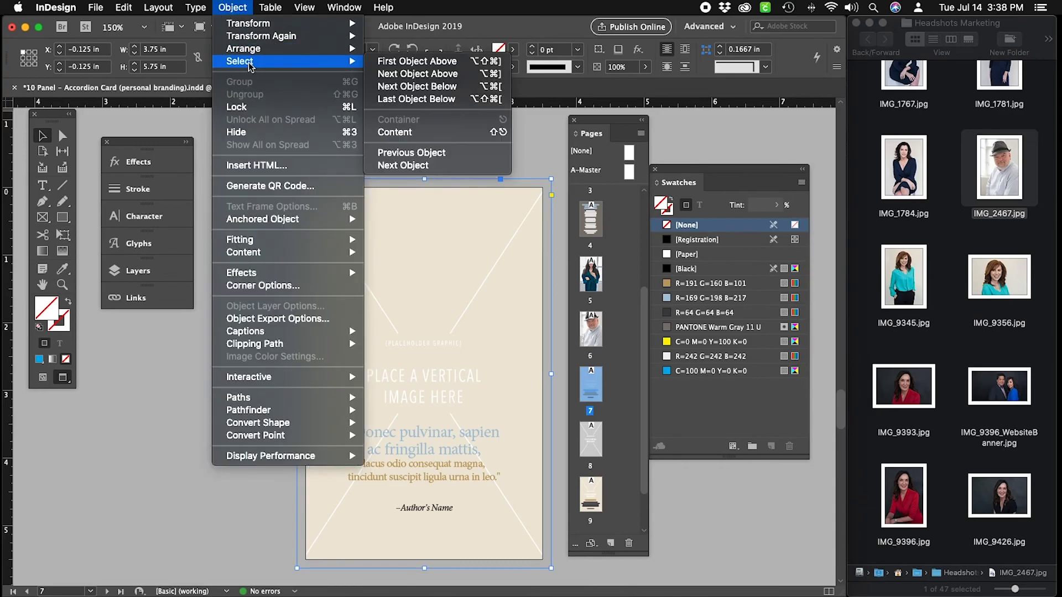
pyautogui.click(418, 132)
pyautogui.press('Delete')
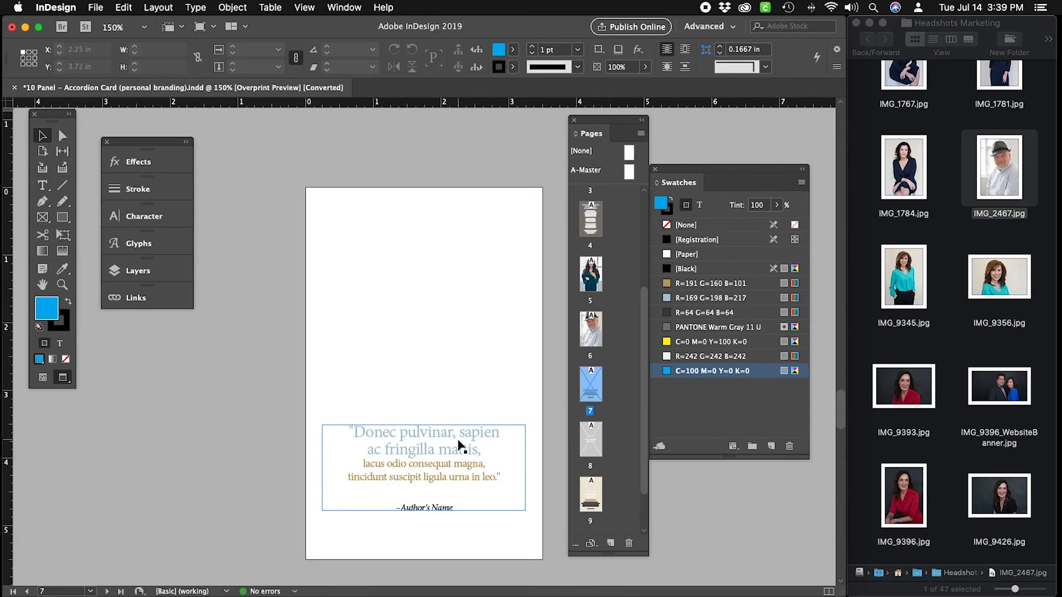
# Color the quote's opening two lines pale blue-grey and the lines below tan brown.
pyautogui.click(264, 288)
pyautogui.click(42, 186)
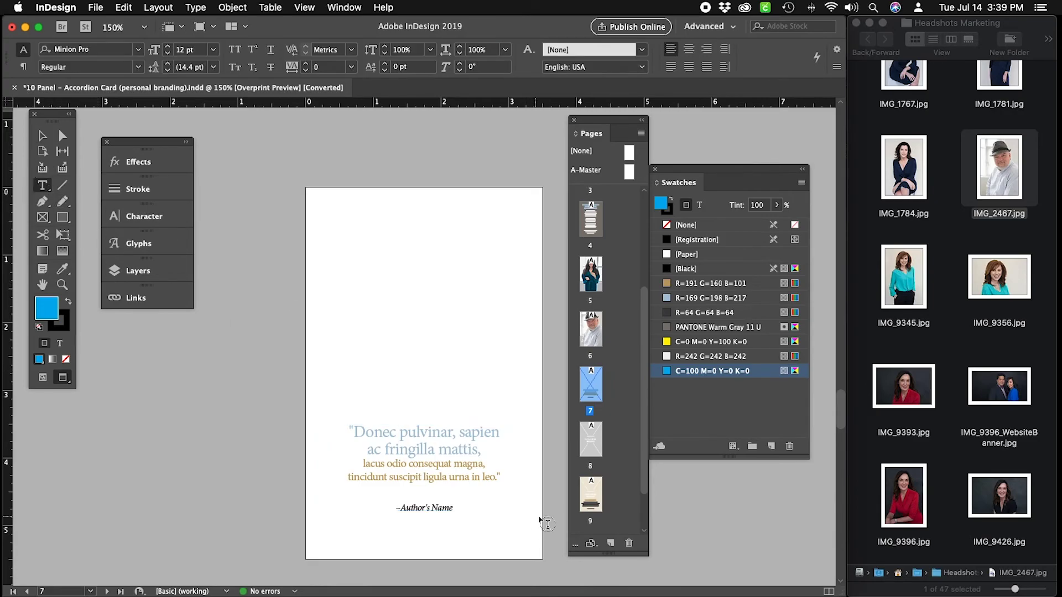
pyautogui.moveTo(479, 449); pyautogui.dragTo(354, 432)
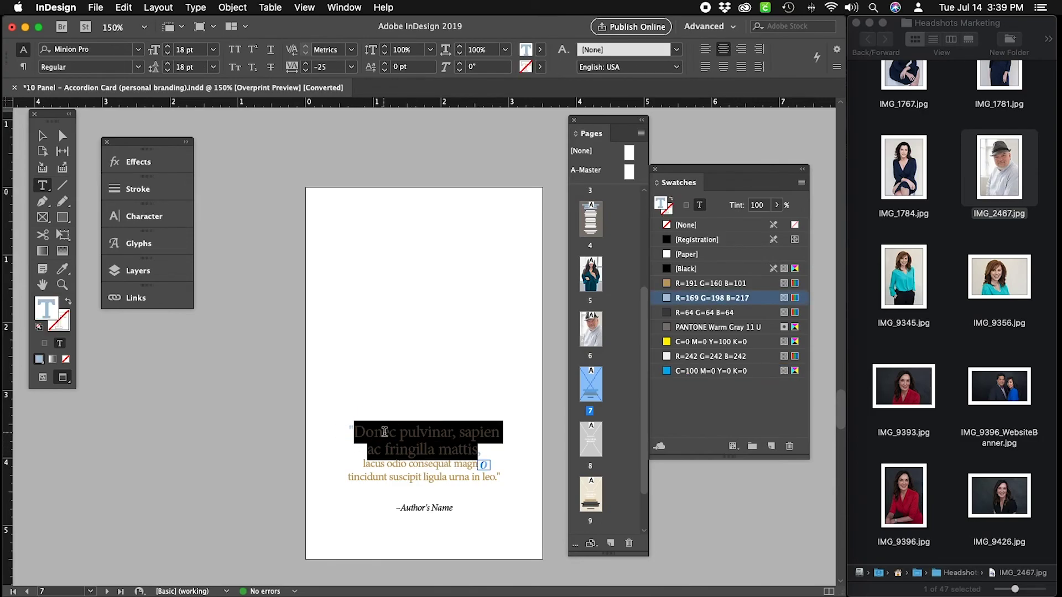
pyautogui.moveTo(363, 461); pyautogui.dragTo(356, 432)
pyautogui.click(473, 451)
pyautogui.moveTo(478, 449); pyautogui.dragTo(358, 432)
pyautogui.click(453, 473)
pyautogui.moveTo(359, 464)
pyautogui.mouseDown()
pyautogui.moveTo(512, 479)
pyautogui.moveTo(343, 463)
pyautogui.mouseUp()
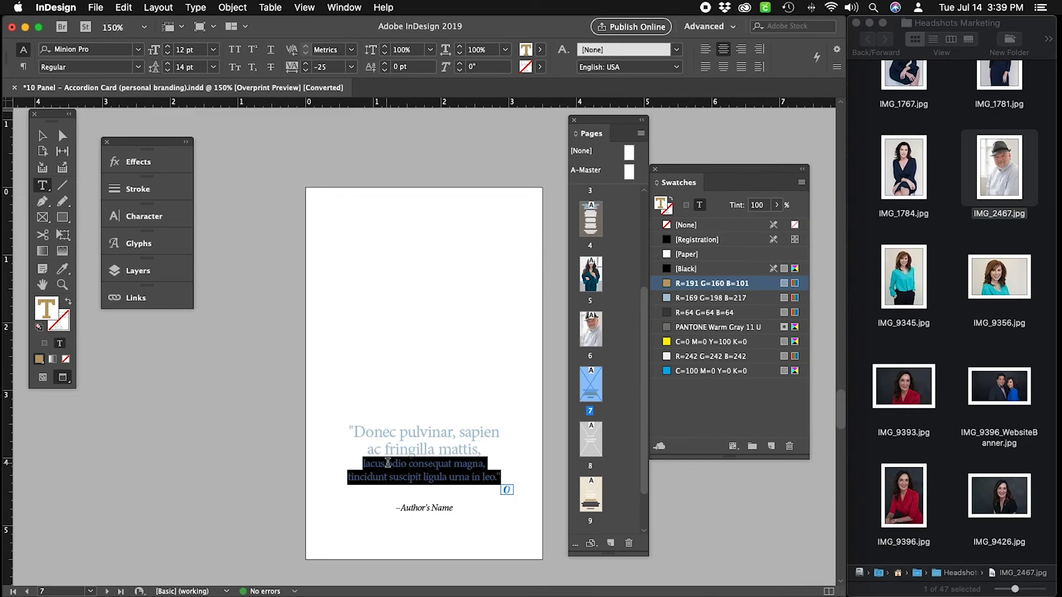
pyautogui.moveTo(486, 448); pyautogui.dragTo(366, 432)
pyautogui.click(42, 135)
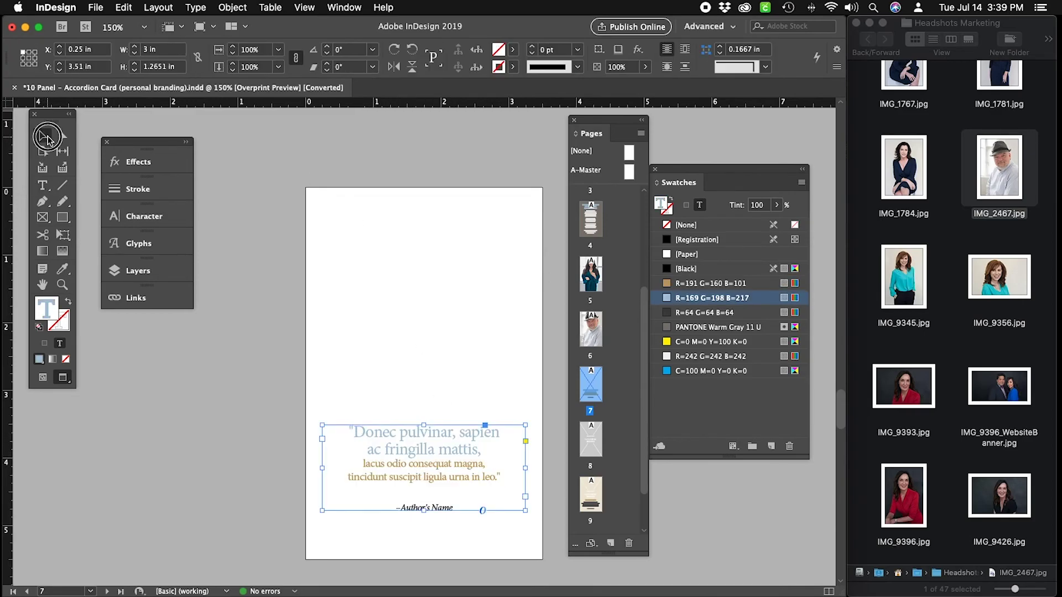
pyautogui.click(481, 238)
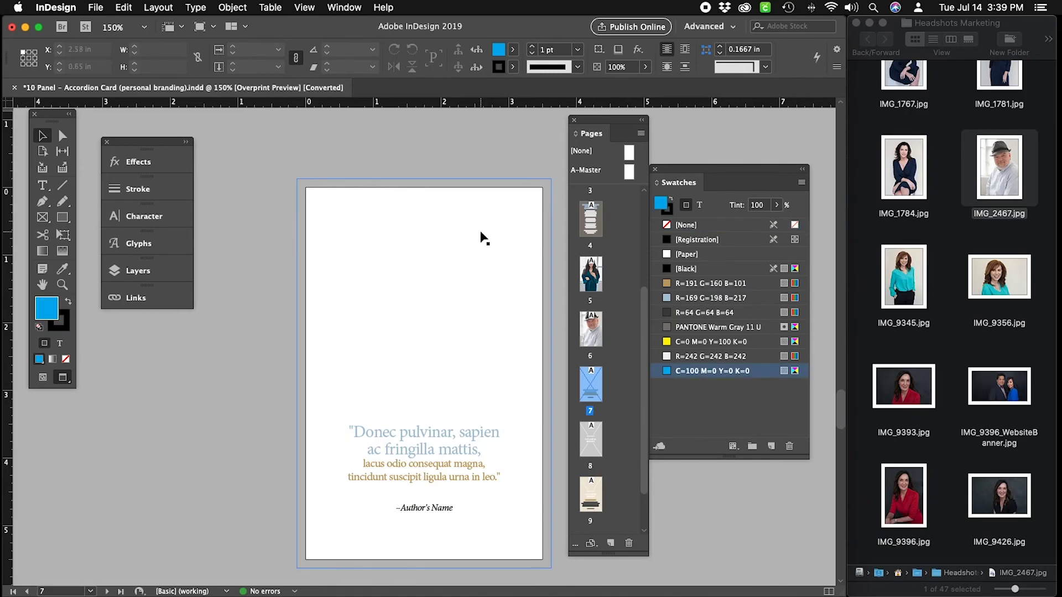
# Drop a banner photo into page 7's full-page frame and nudge it left.
pyautogui.click(480, 237)
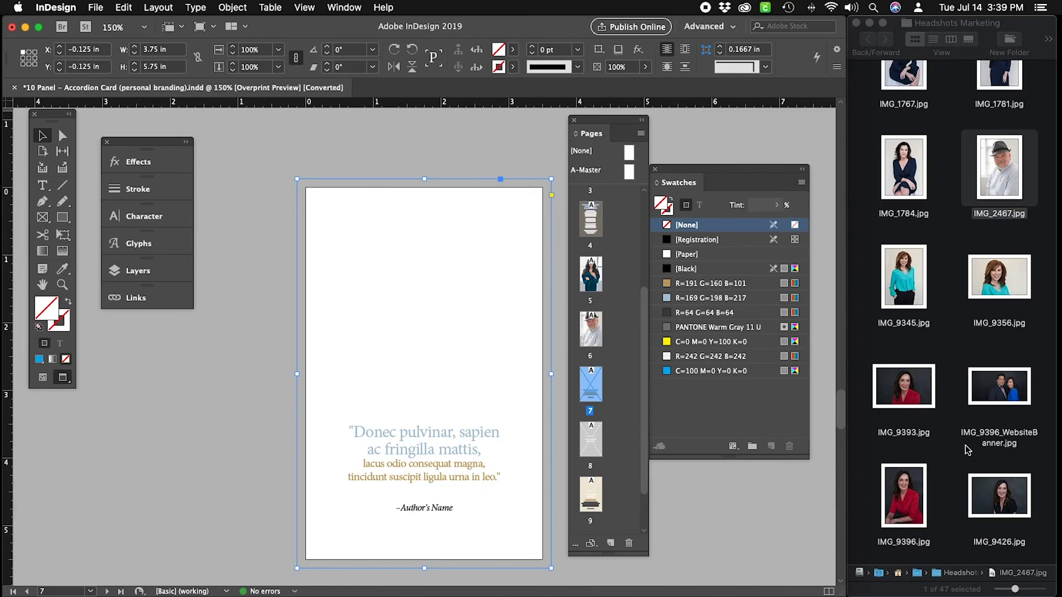
pyautogui.scroll(-5, 967, 450)
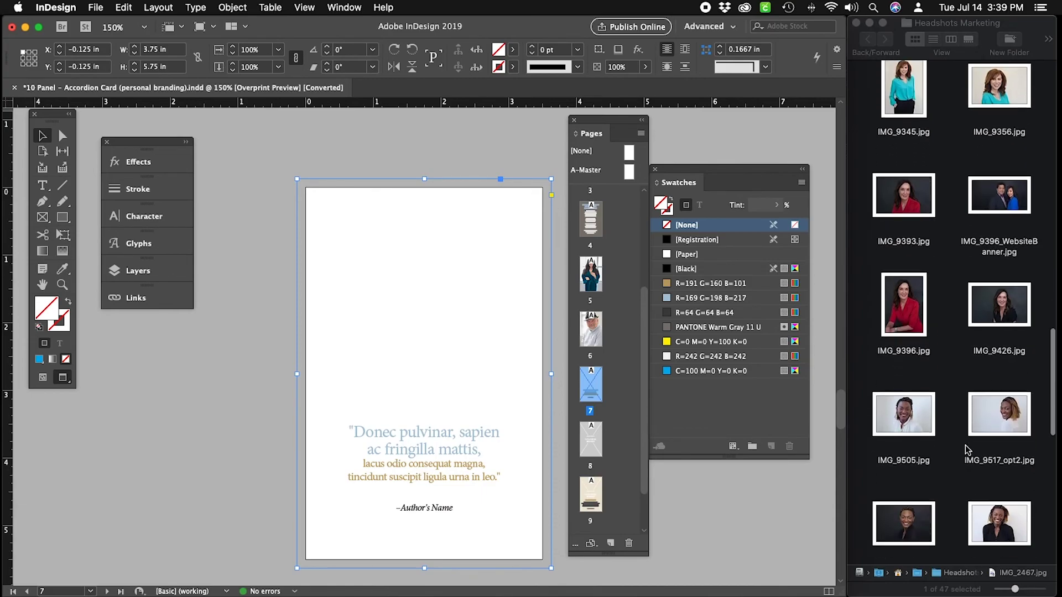
pyautogui.scroll(3, 967, 450)
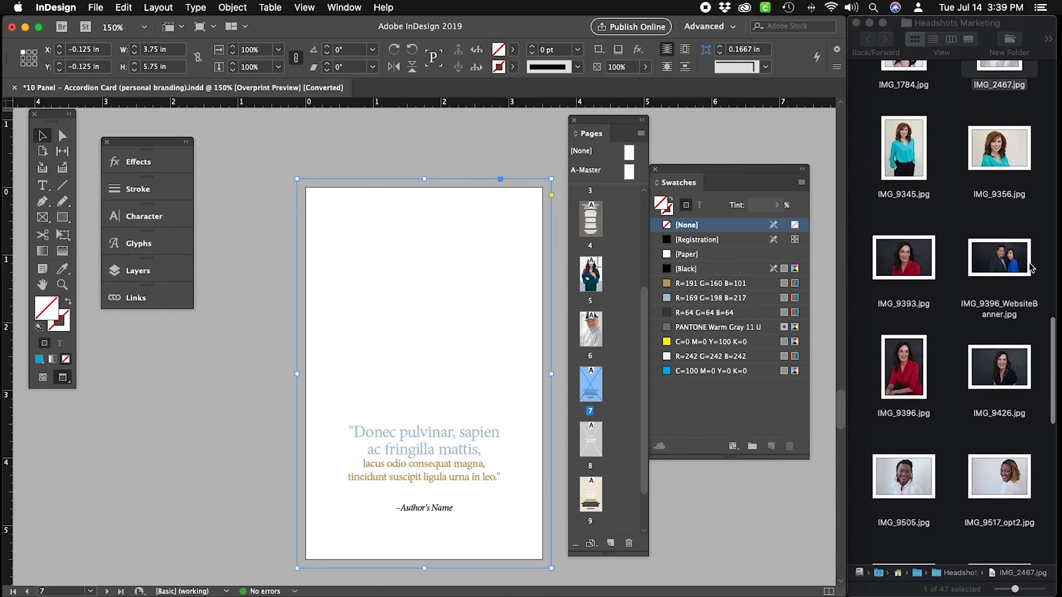
pyautogui.moveTo(1001, 259); pyautogui.dragTo(407, 301)
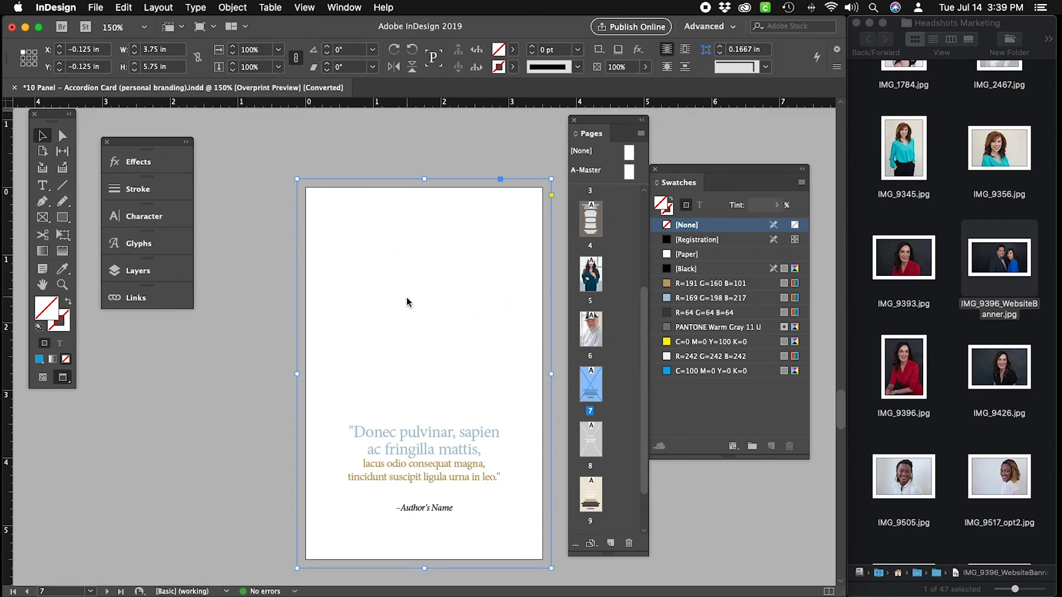
pyautogui.press('a')
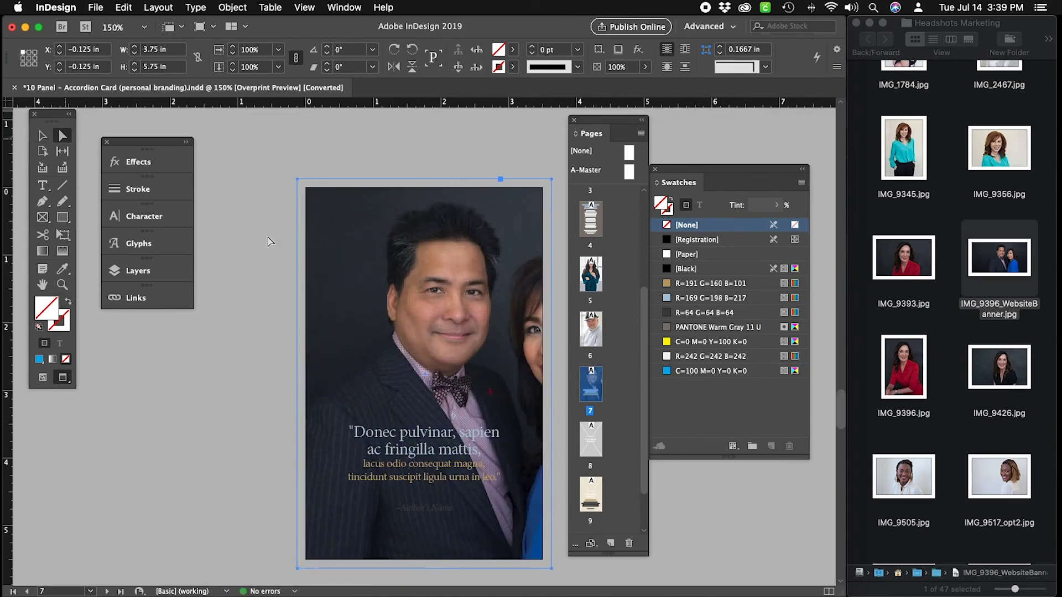
pyautogui.click(469, 334)
pyautogui.hotkey('shift', 'Left')
pyautogui.hotkey('shift', 'Left')
pyautogui.hotkey('shift', 'Left')
pyautogui.hotkey('shift', 'Left')
pyautogui.hotkey('shift', 'Left')
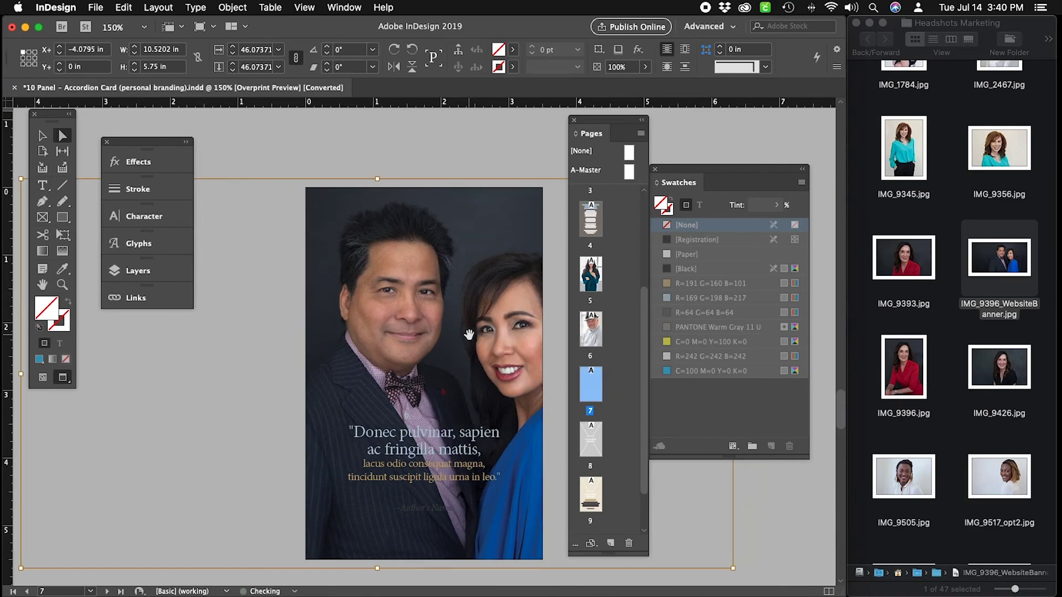
pyautogui.hotkey('shift', 'Left')
pyautogui.hotkey('shift', 'Left')
pyautogui.hotkey('shift', 'Left')
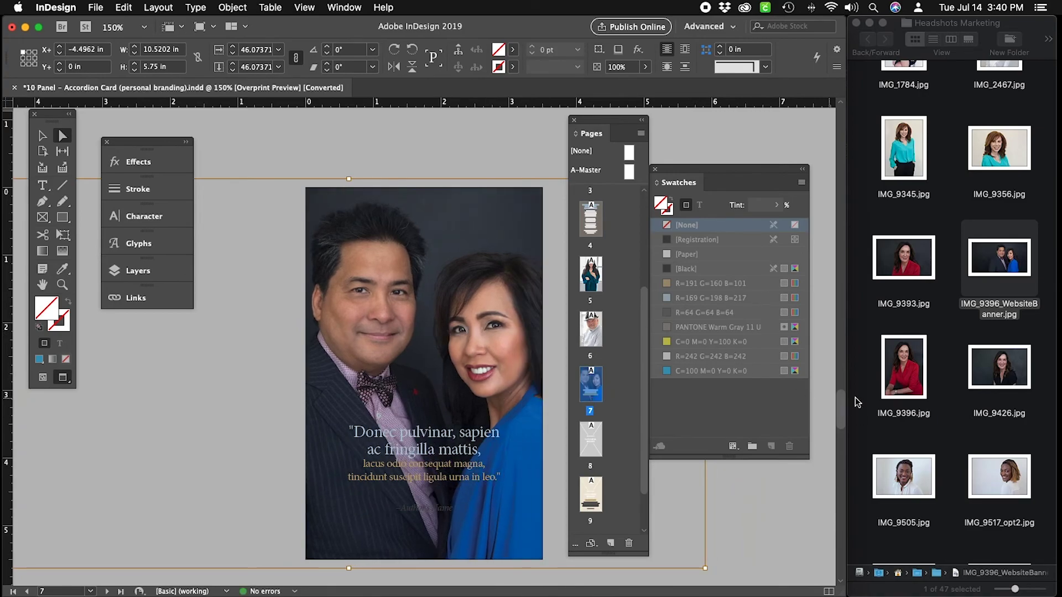
# Replace it with IMG_9396.jpg and apply Fill Frame Proportionally.
pyautogui.moveTo(919, 382); pyautogui.dragTo(470, 274)
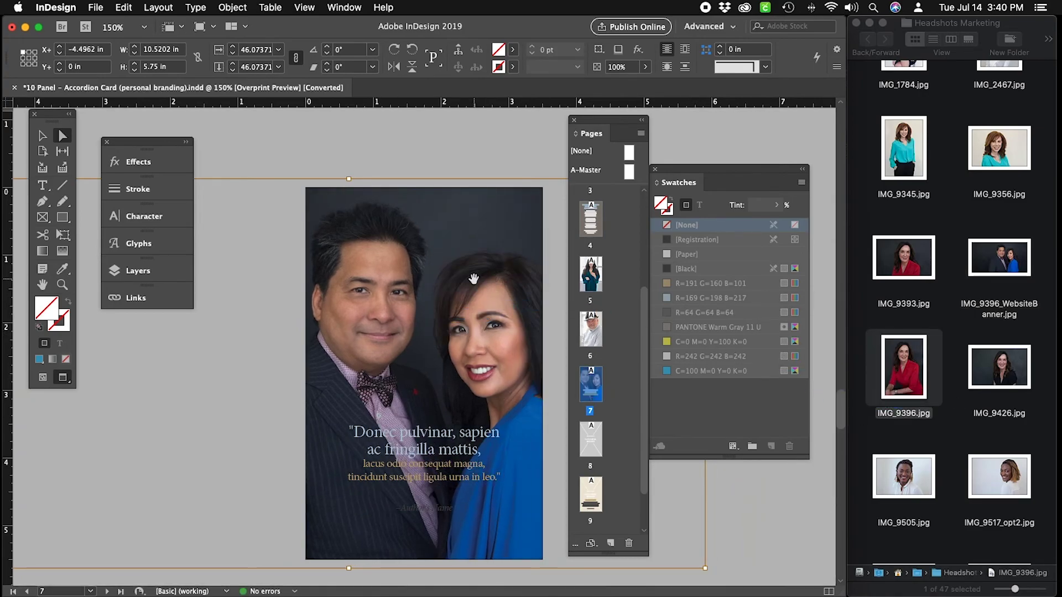
pyautogui.click(43, 135)
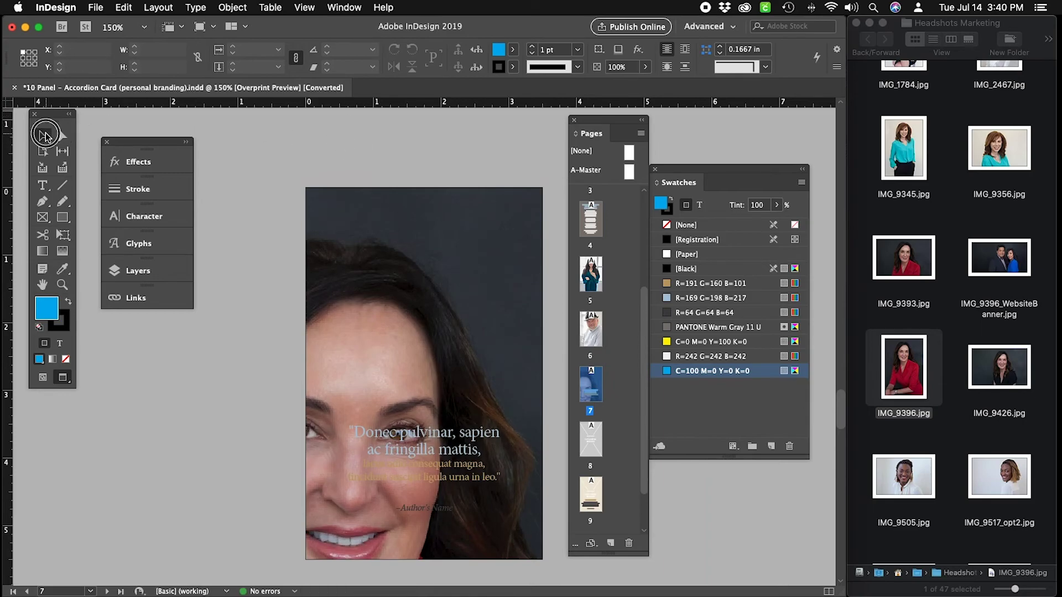
pyautogui.click(513, 253)
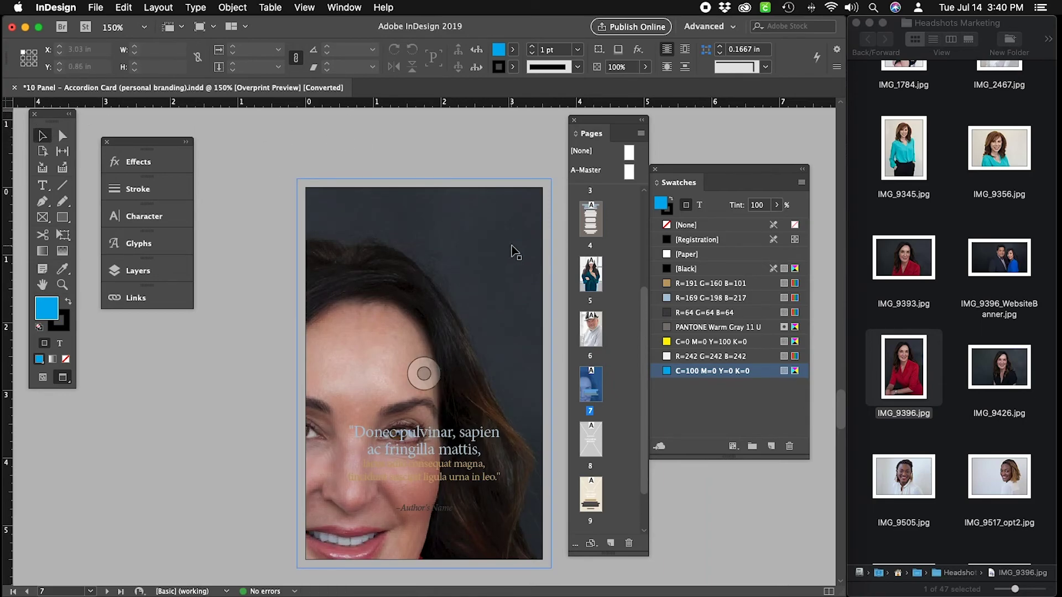
pyautogui.click(513, 252)
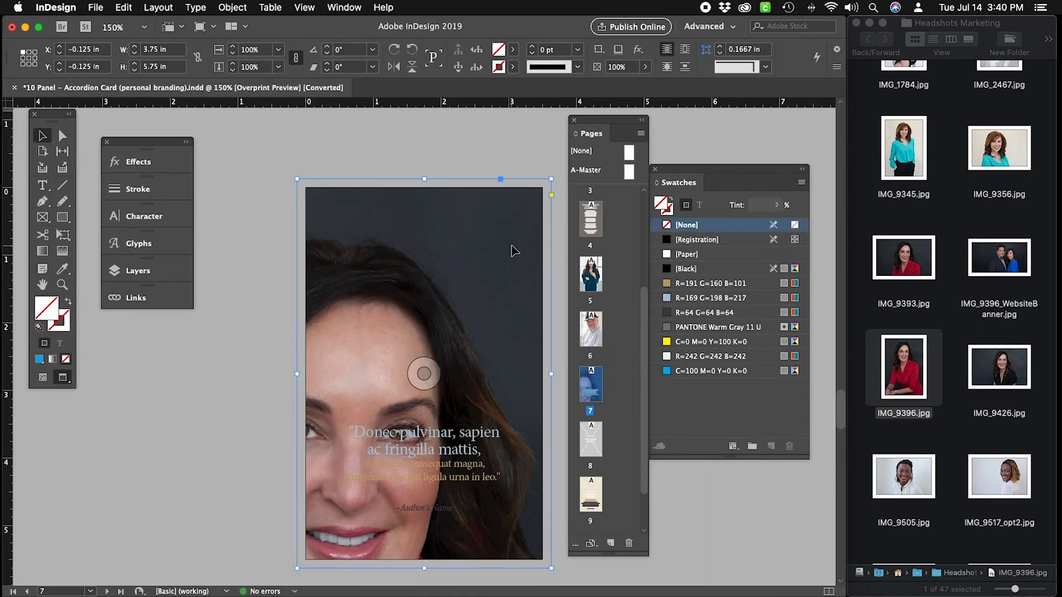
pyautogui.click(232, 7)
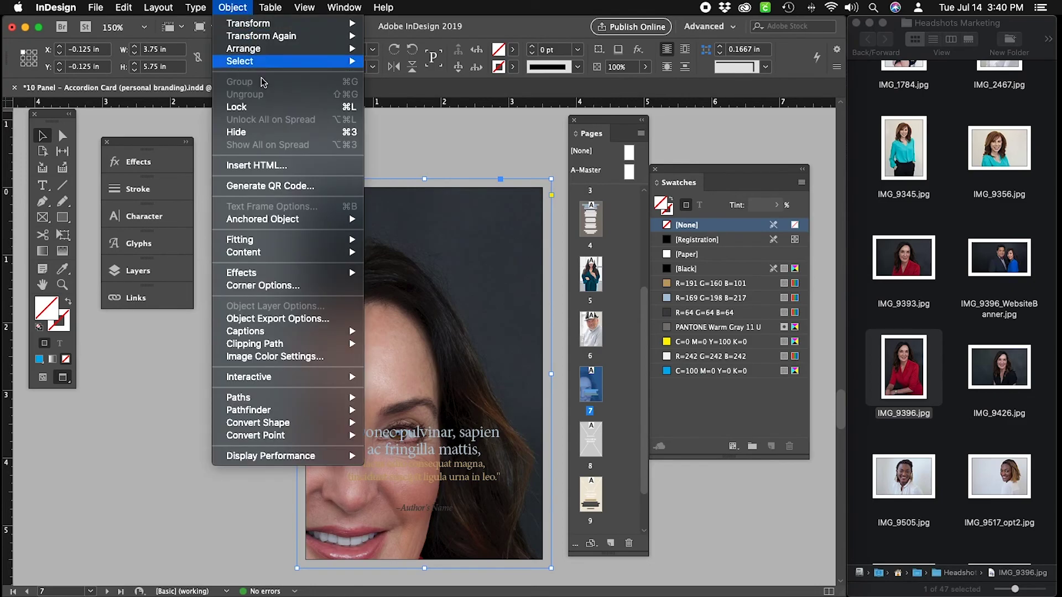
pyautogui.moveTo(332, 239)
pyautogui.click(423, 244)
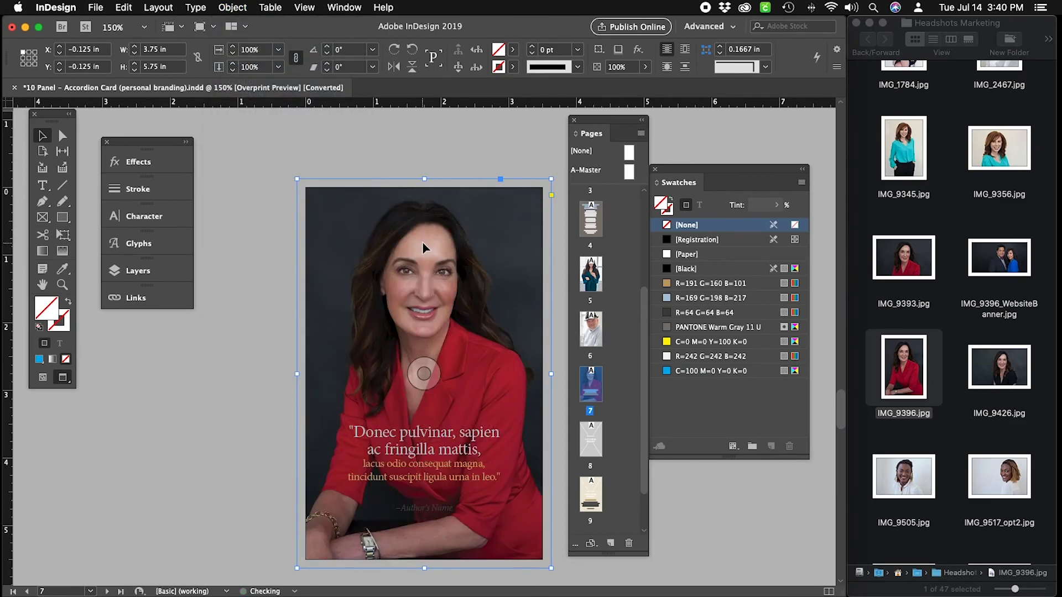
pyautogui.click(452, 143)
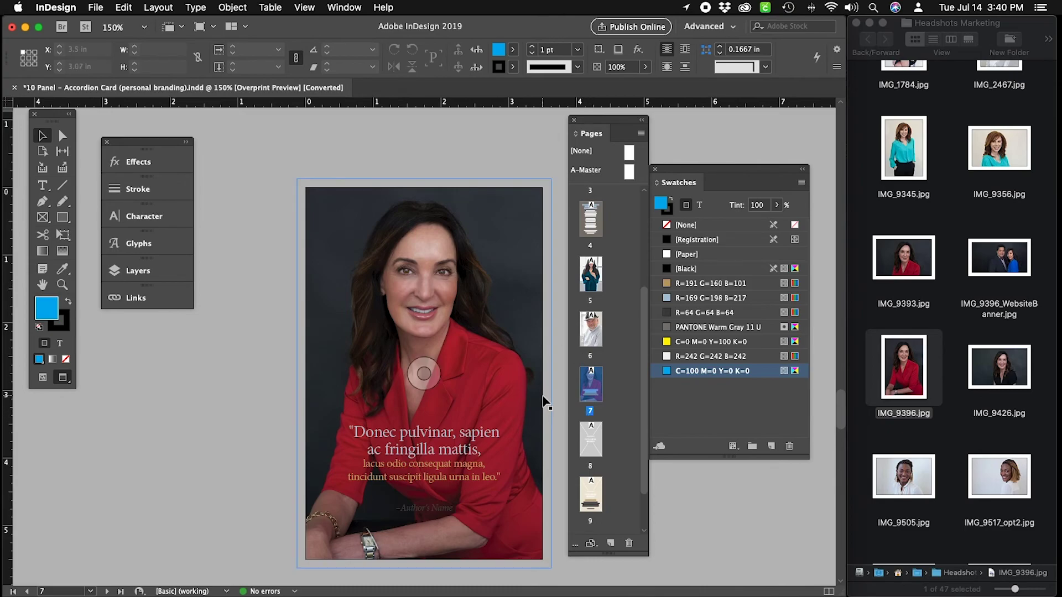
# Delete the placeholder graphic from page 8's frame.
pyautogui.scroll(-2, 542, 402)
pyautogui.scroll(-15, 542, 402)
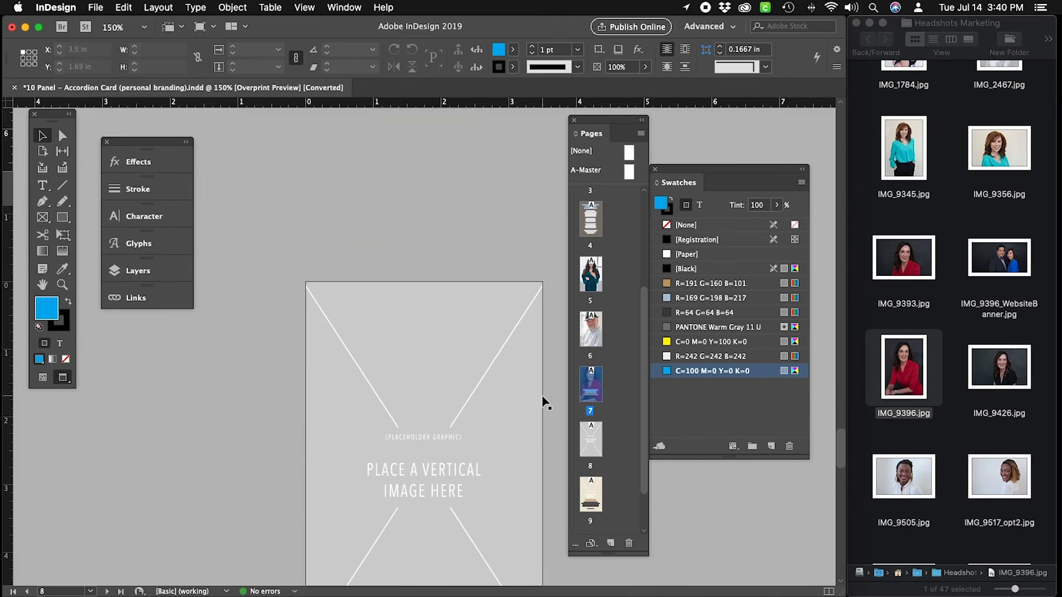
pyautogui.scroll(-2, 531, 362)
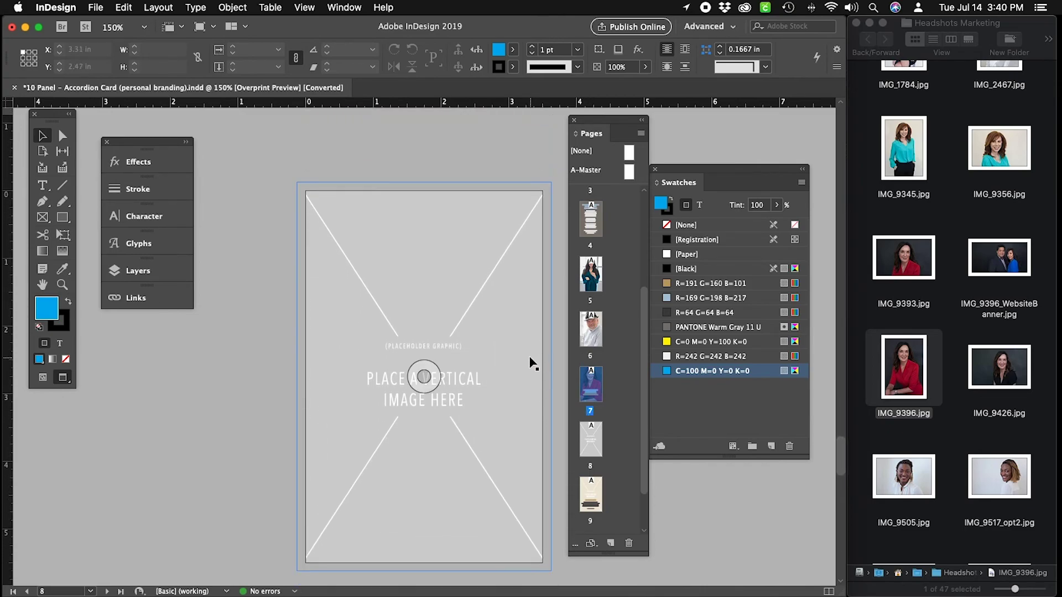
pyautogui.click(524, 361)
pyautogui.click(232, 8)
pyautogui.moveTo(288, 61)
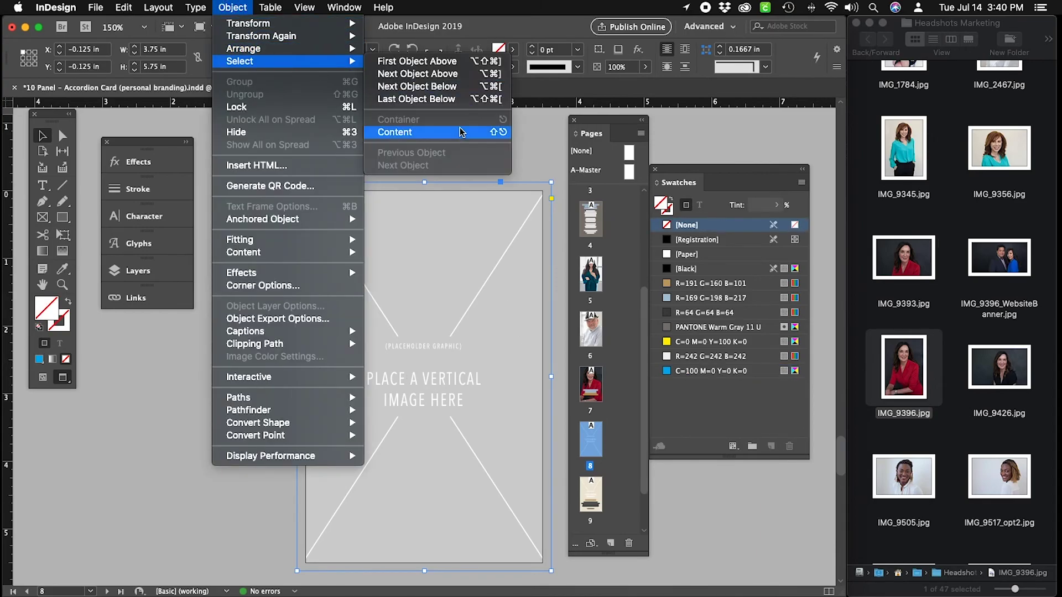
pyautogui.click(447, 133)
pyautogui.press('Delete')
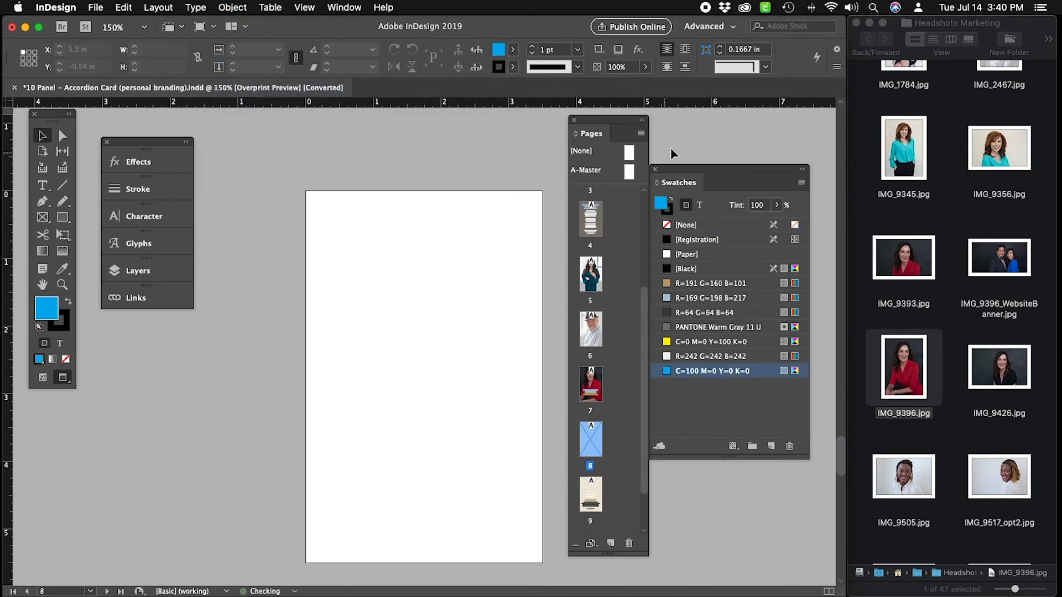
# Drag IMG_9345.jpg from Finder into the empty page 8 frame.
pyautogui.scroll(5, 974, 416)
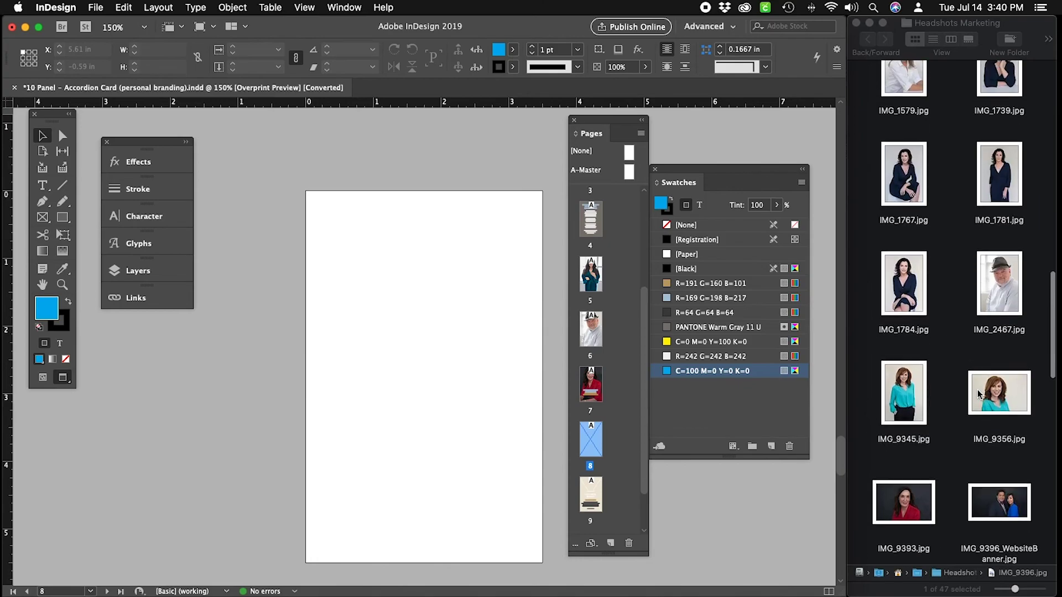
pyautogui.moveTo(918, 416); pyautogui.dragTo(408, 330)
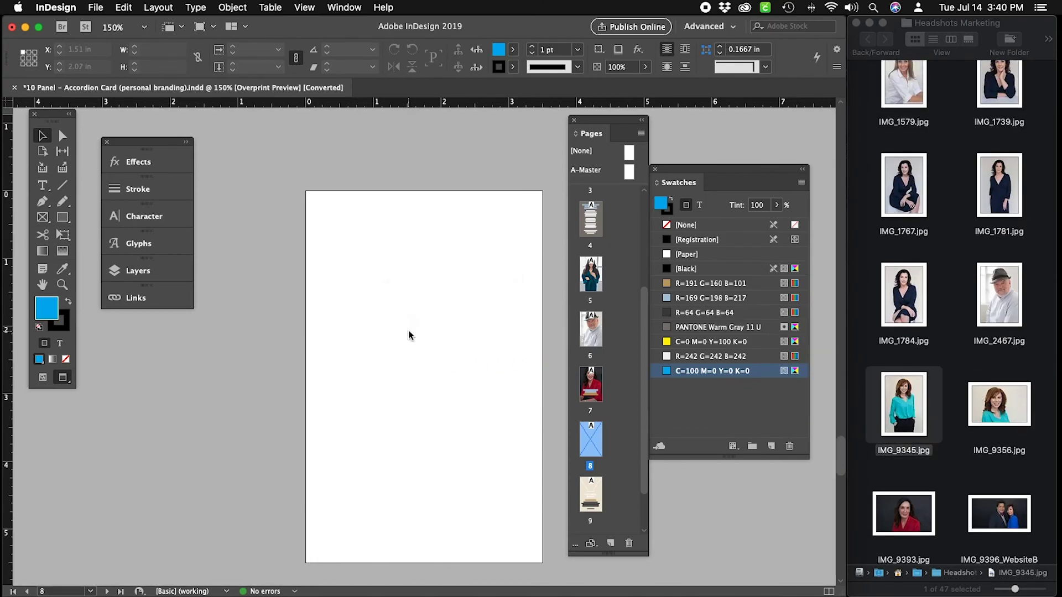
pyautogui.scroll(-15, 477, 317)
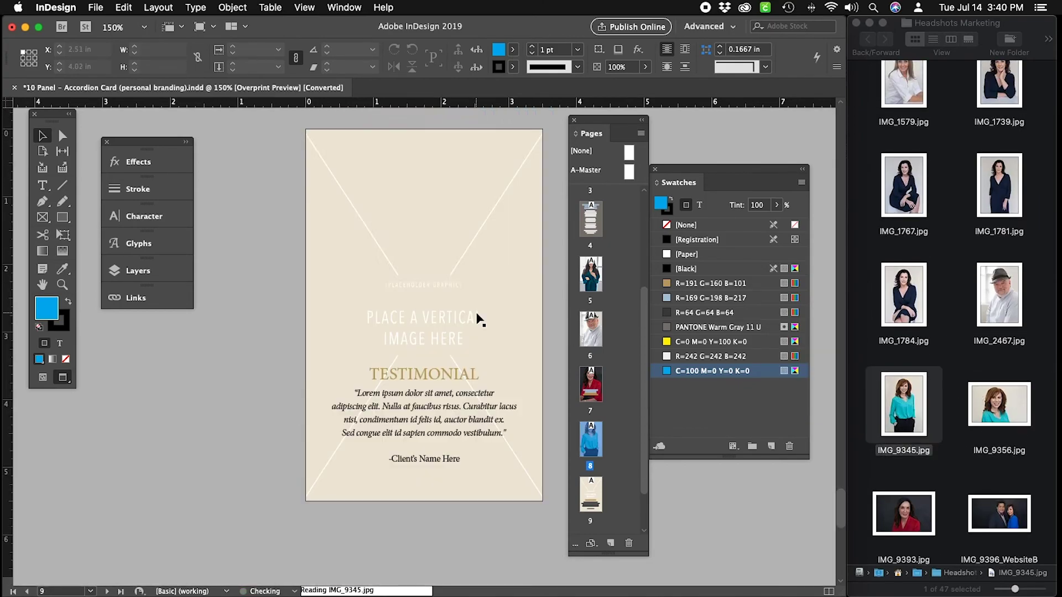
pyautogui.scroll(8, 478, 319)
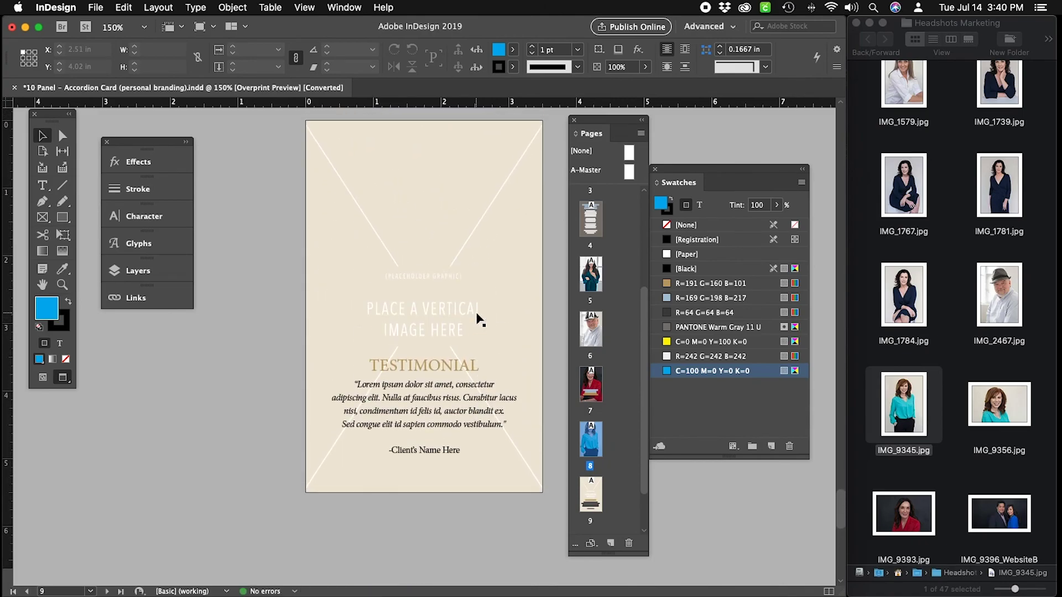
# Copy page 9's testimonial text frame, then go to page 7's red-jacket portrait.
pyautogui.click(479, 319)
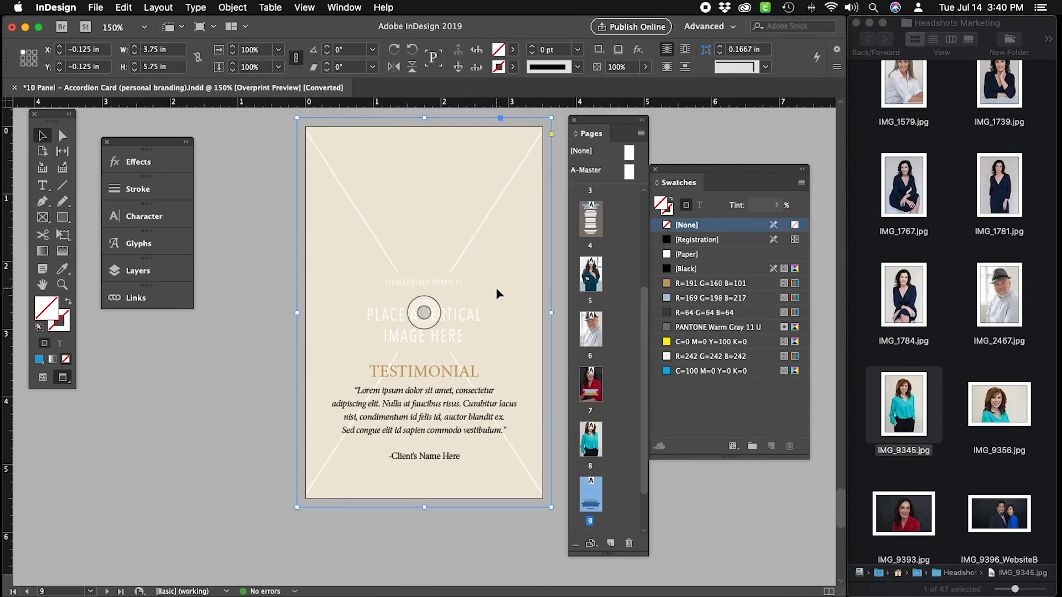
pyautogui.scroll(20, 497, 289)
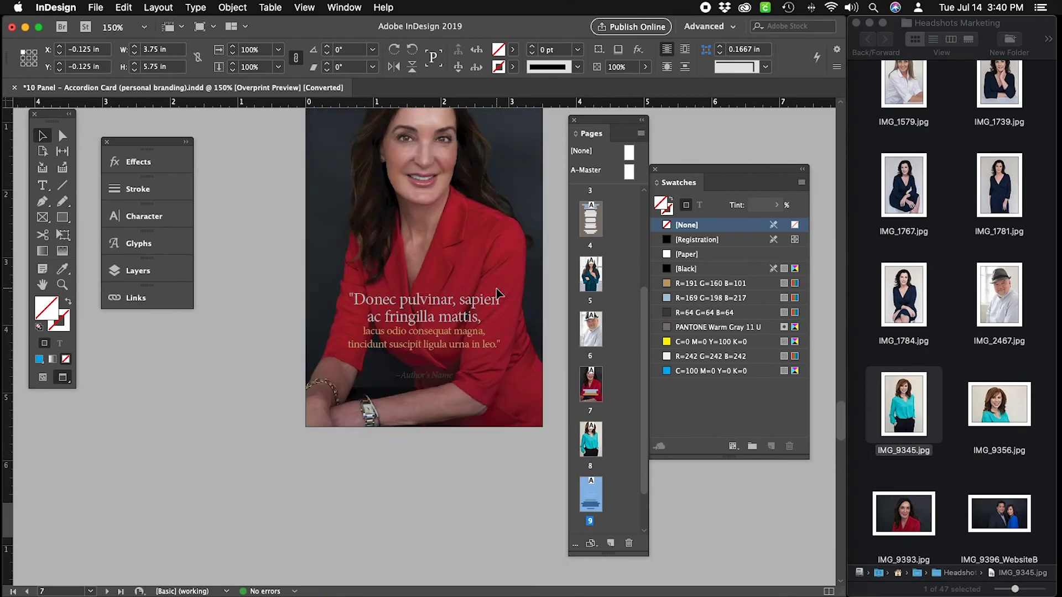
pyautogui.scroll(-6, 497, 290)
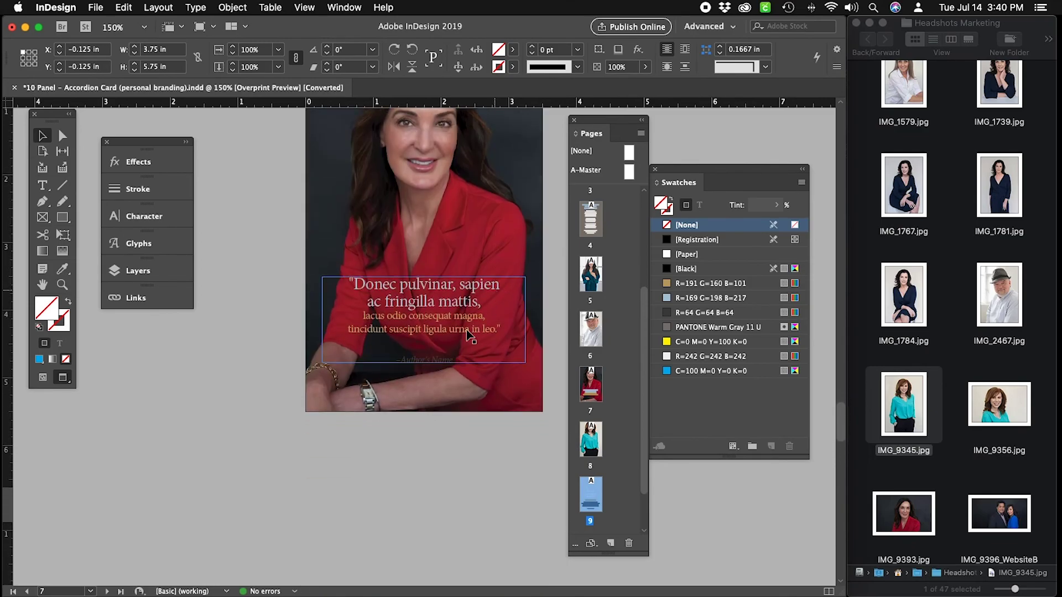
pyautogui.scroll(-12, 463, 369)
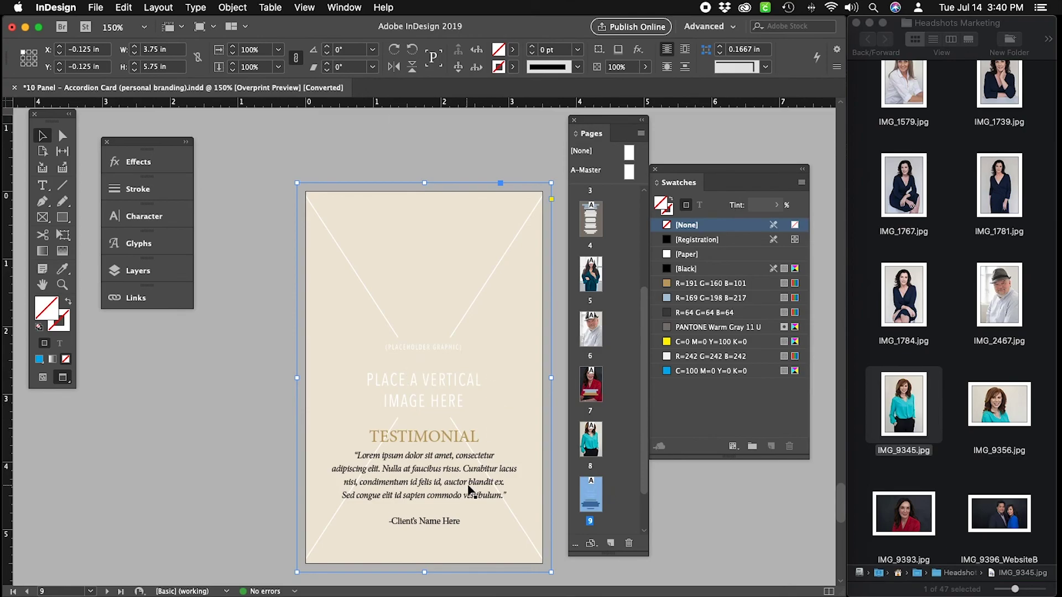
pyautogui.click(469, 486)
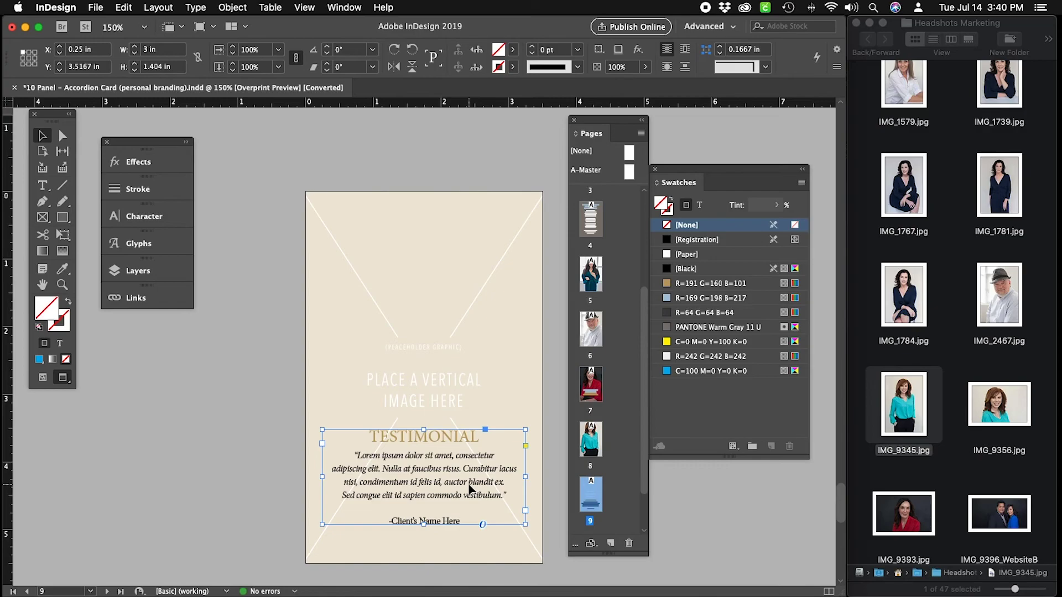
pyautogui.click(133, 6)
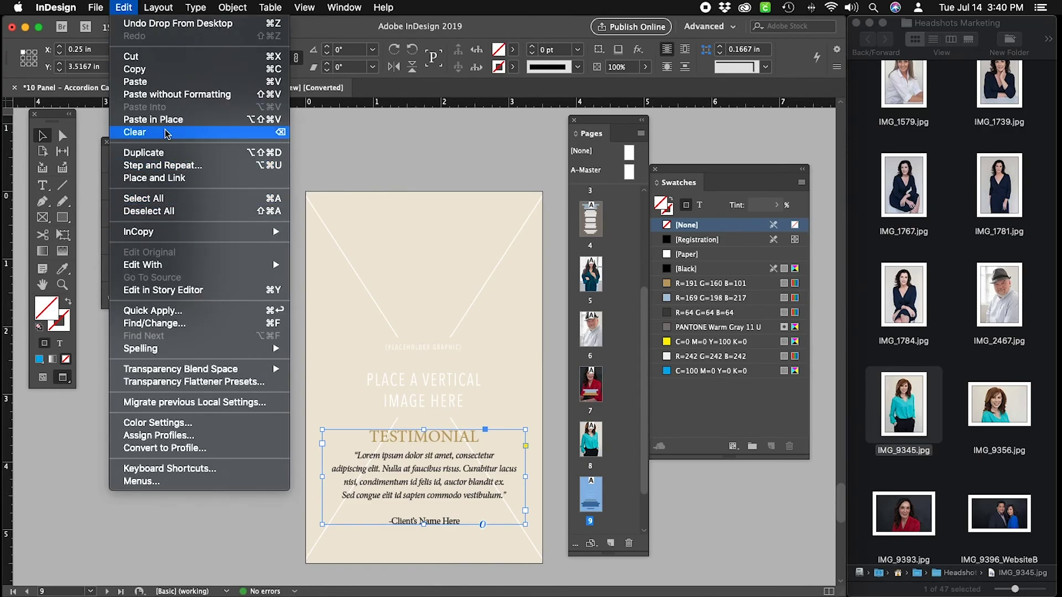
pyautogui.click(145, 73)
pyautogui.scroll(10, 550, 256)
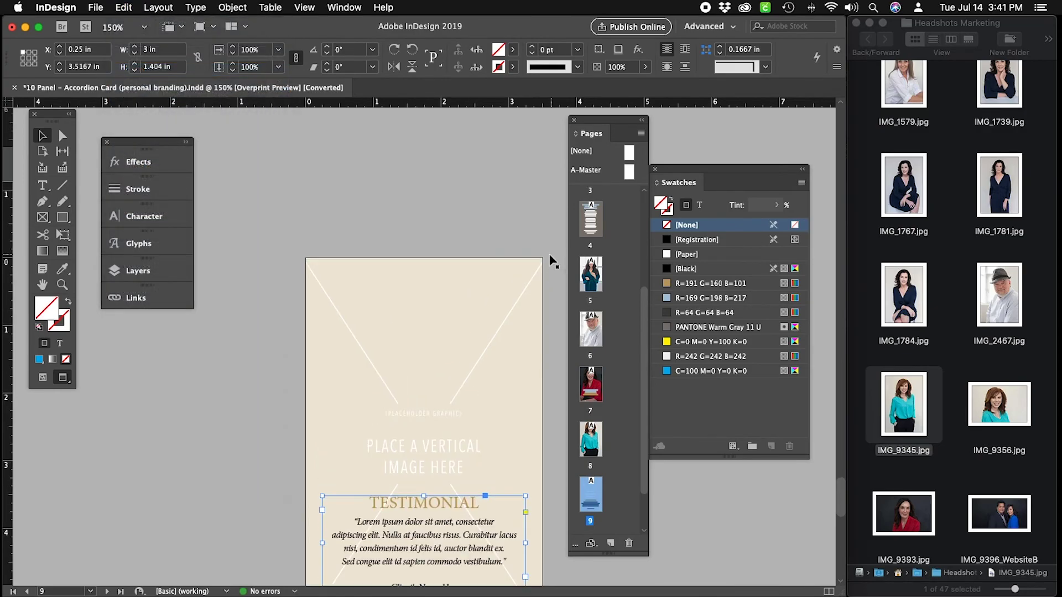
pyautogui.doubleClick(591, 384)
# Replace page 7's quote frame with the pasted testimonial frame, moved lower over the photo.
pyautogui.click(455, 455)
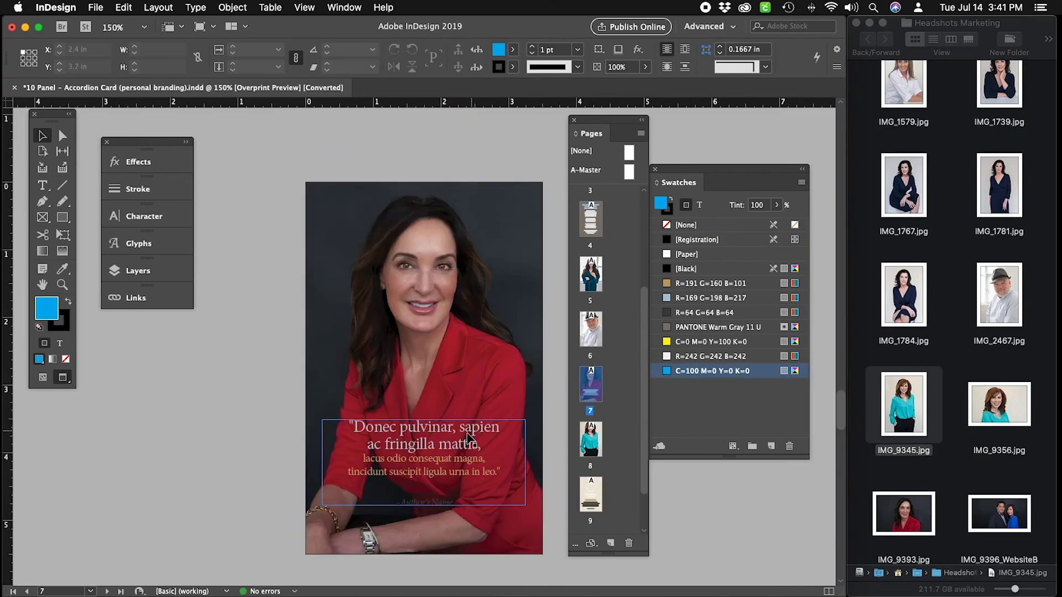
pyautogui.moveTo(455, 455); pyautogui.dragTo(198, 451)
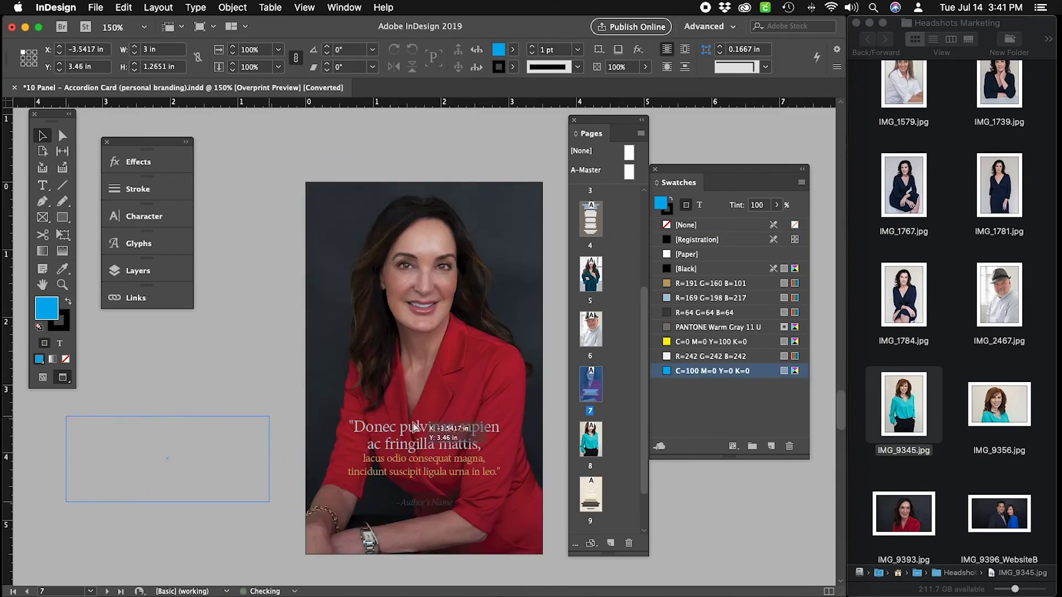
pyautogui.press('Delete')
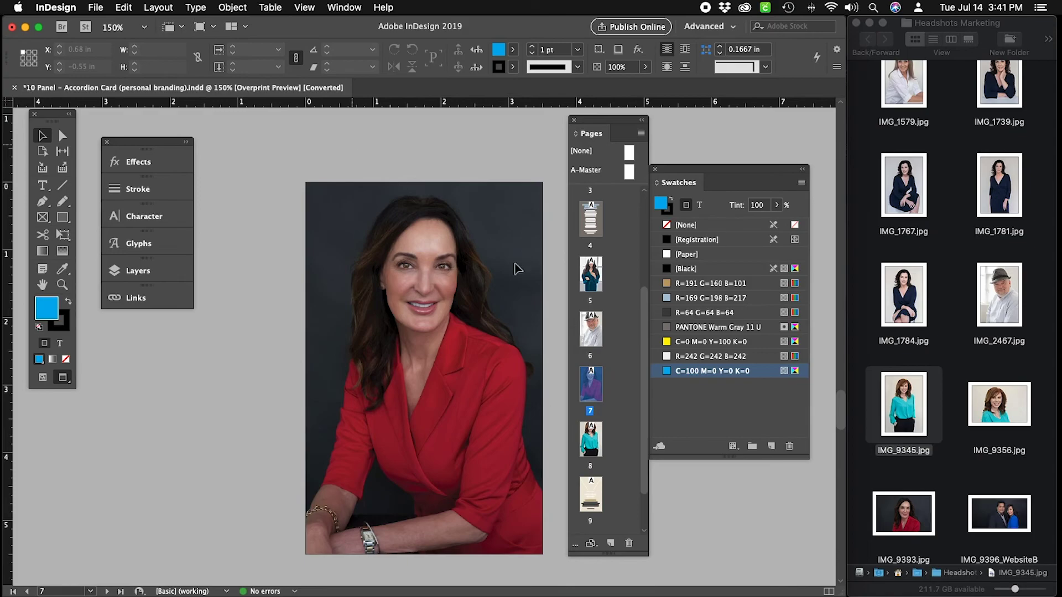
pyautogui.press('super+v')
pyautogui.moveTo(442, 344); pyautogui.dragTo(447, 464)
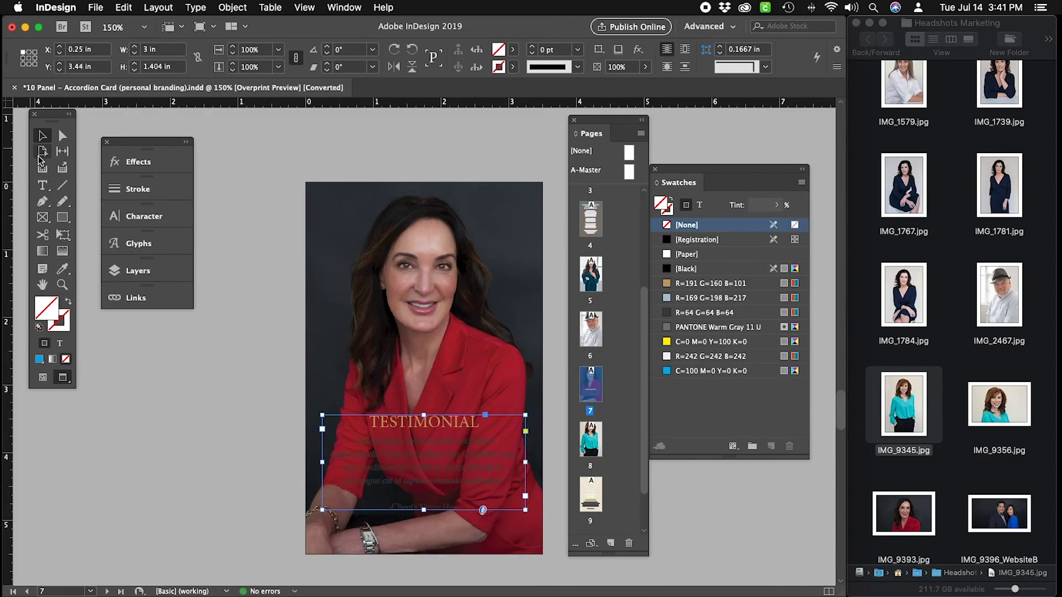
# Make the testimonial body text and client name white (Paper).
pyautogui.click(43, 185)
pyautogui.moveTo(474, 510); pyautogui.dragTo(321, 437)
pyautogui.click(716, 254)
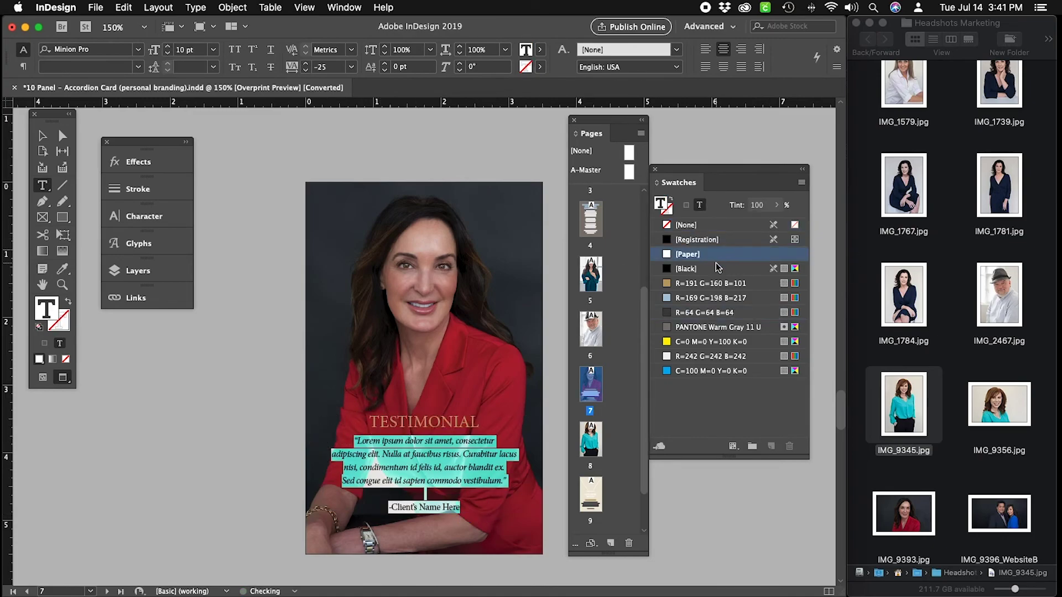
pyautogui.click(42, 135)
pyautogui.click(281, 152)
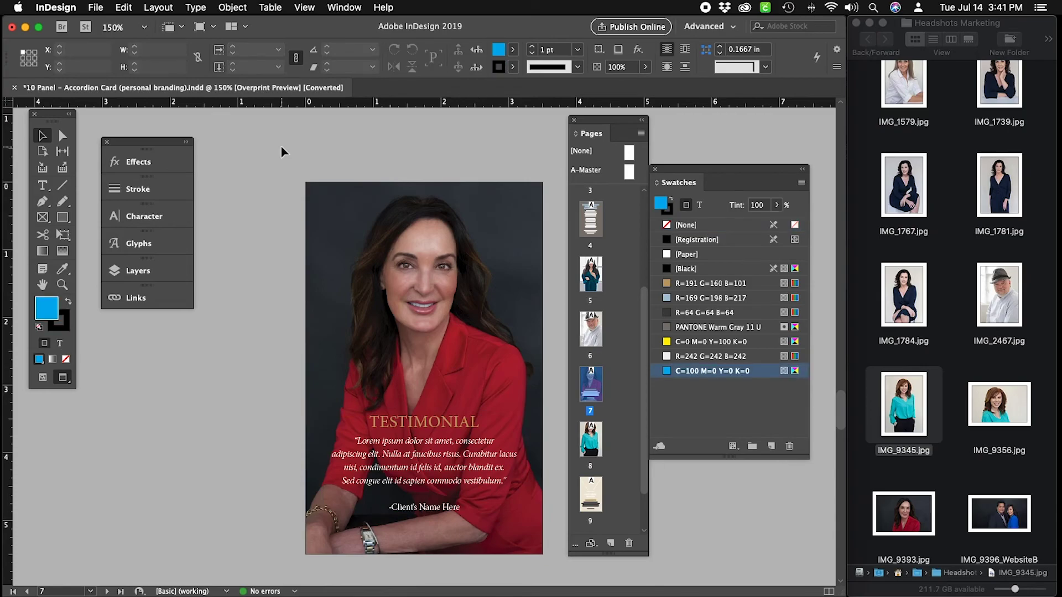
# Undo the testimonial changes to restore page 7's original quote, then scroll to page 9.
pyautogui.click(462, 499)
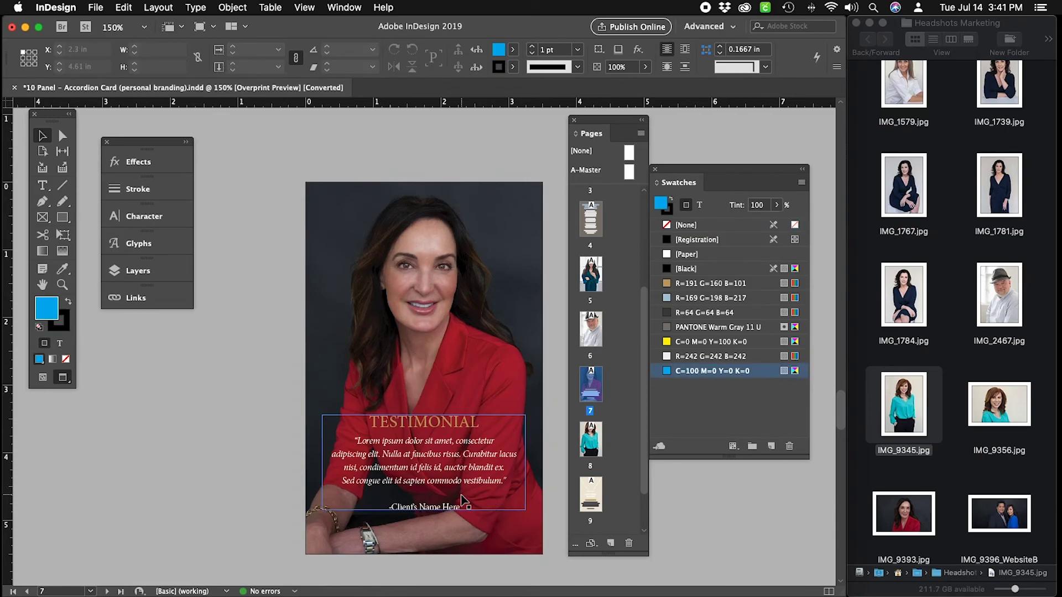
pyautogui.click(466, 354)
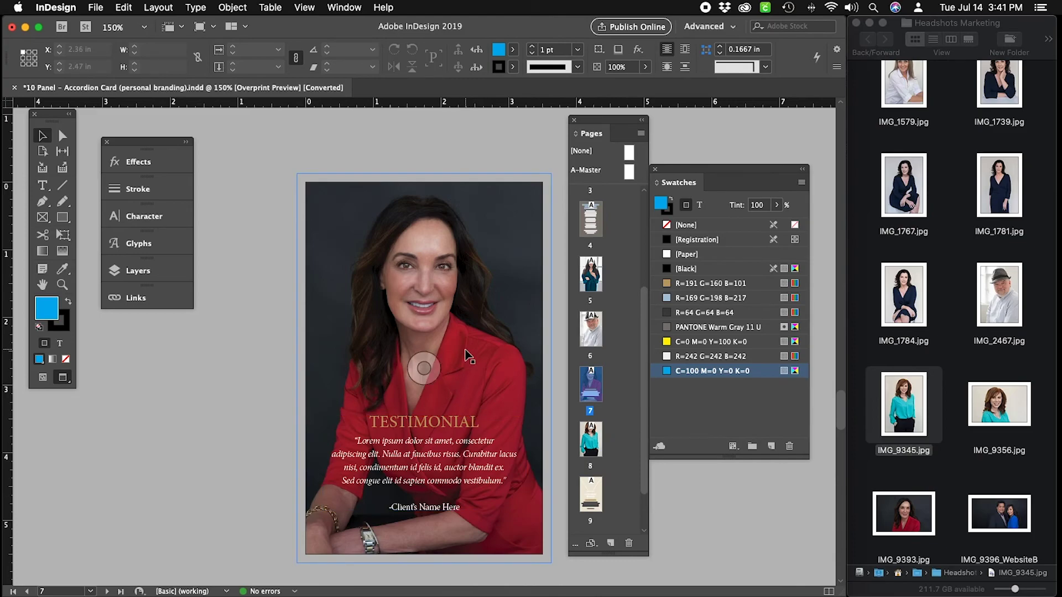
pyautogui.press('super+z')
pyautogui.press('super+z')
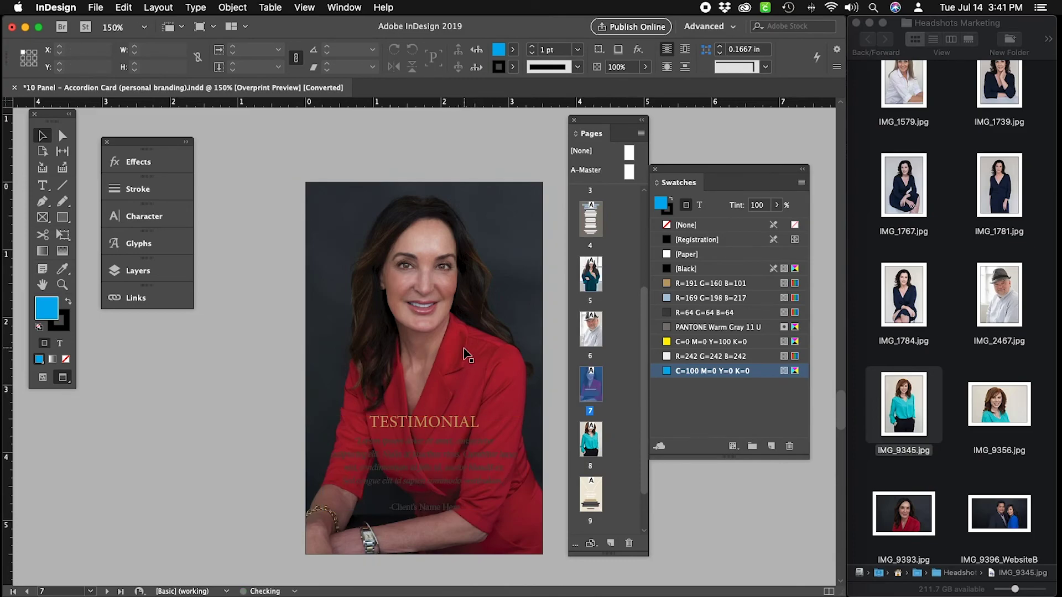
pyautogui.press('super+z')
pyautogui.press('super+z')
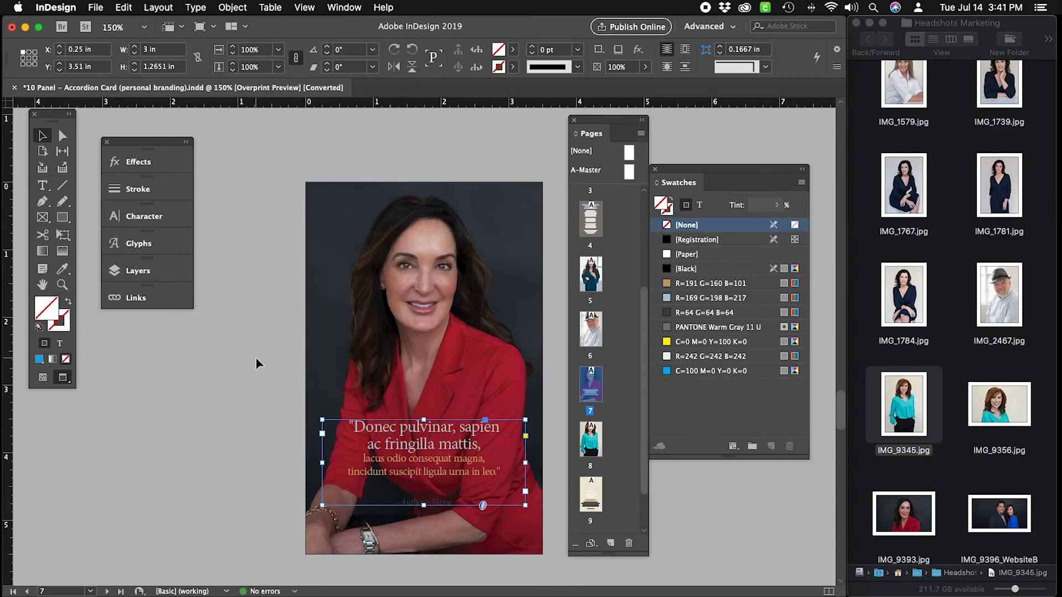
pyautogui.click(252, 356)
pyautogui.scroll(-15, 252, 357)
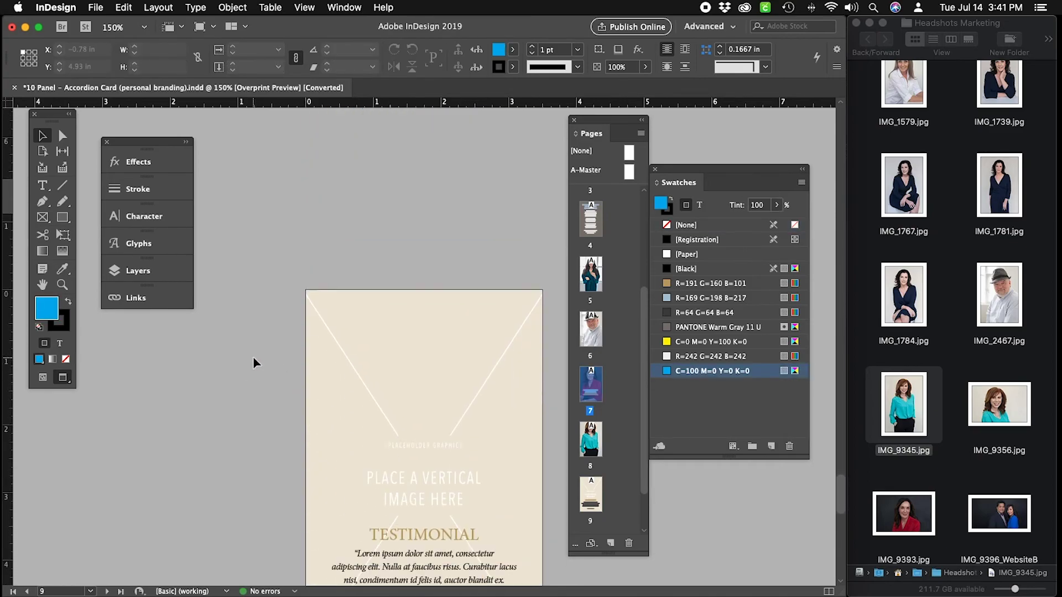
# Delete the placeholder graphic from page 9's image frame.
pyautogui.click(414, 293)
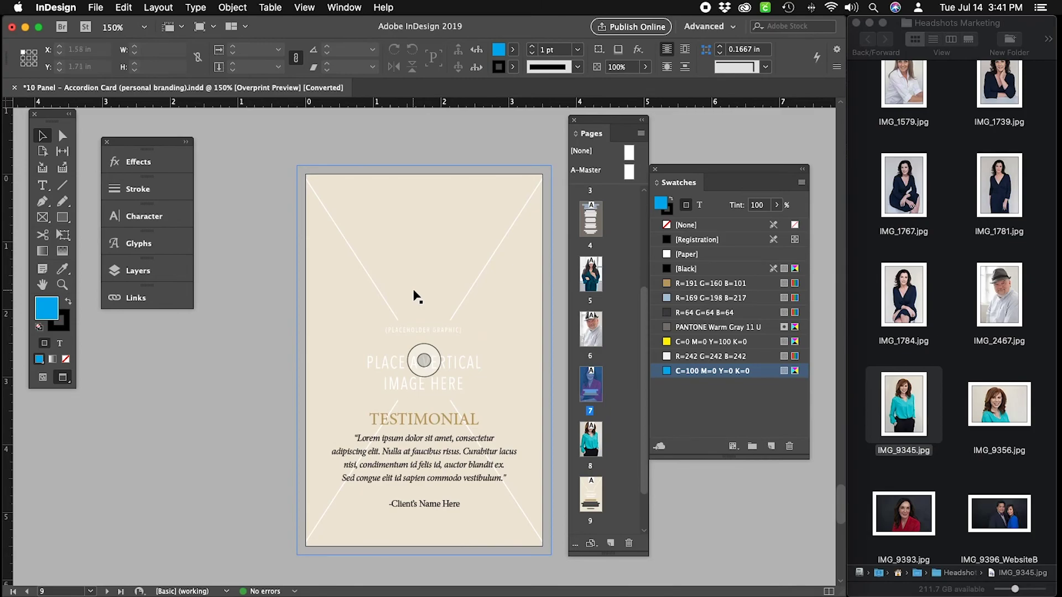
pyautogui.click(413, 292)
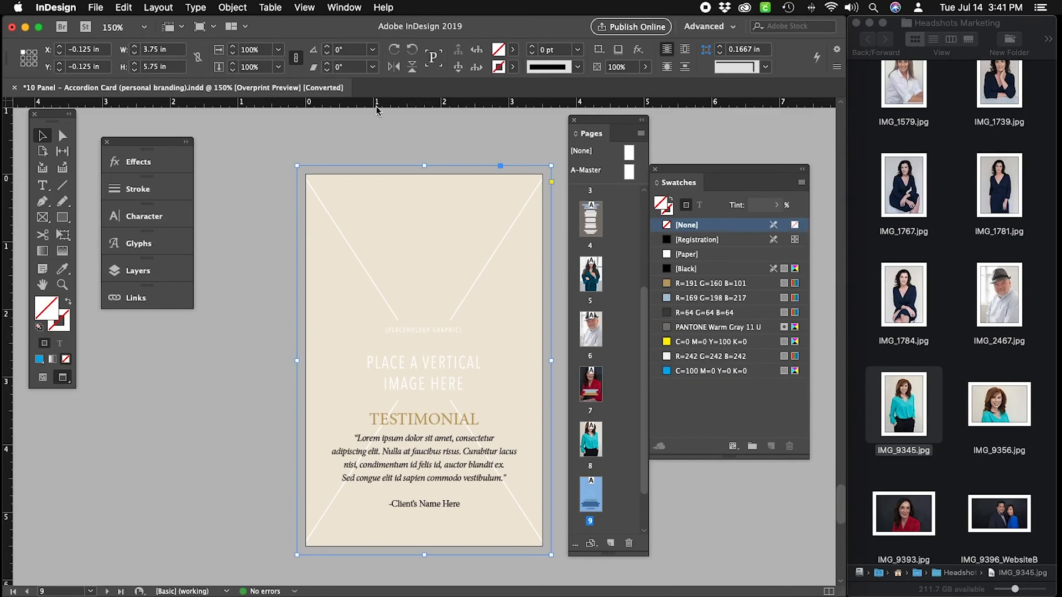
pyautogui.click(221, 7)
pyautogui.moveTo(337, 62)
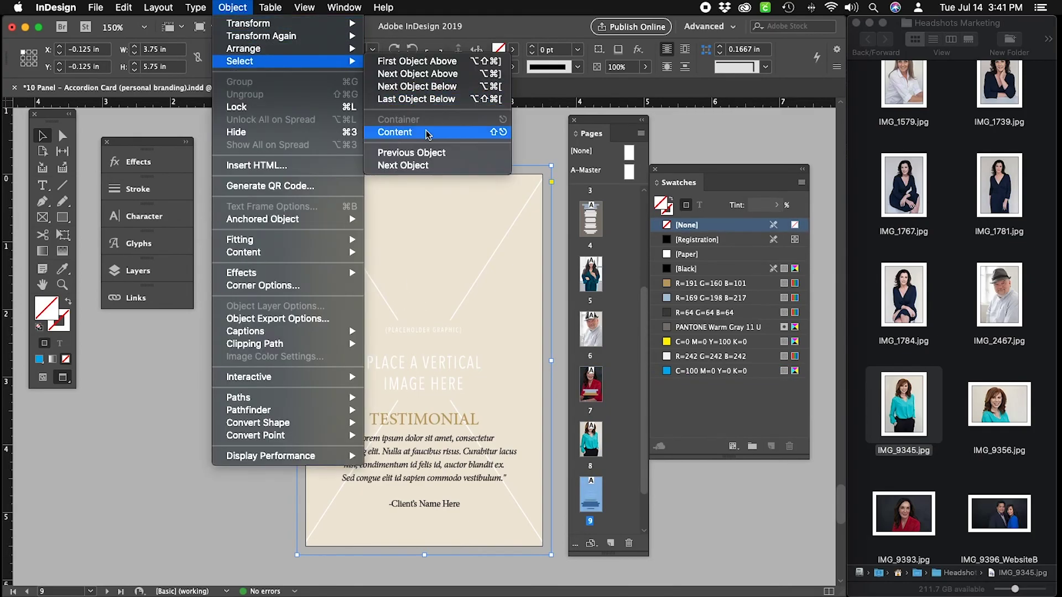
pyautogui.click(426, 132)
pyautogui.press('Delete')
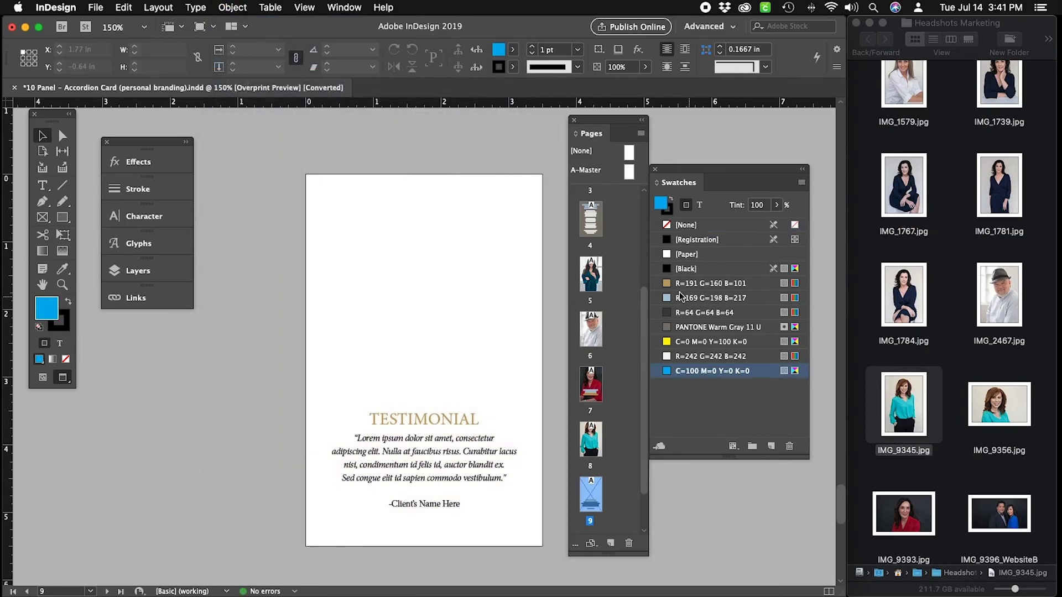
# Place IMG_0872.jpg, the navy-blazer portrait, as a full-page photo on page 9.
pyautogui.scroll(10, 965, 367)
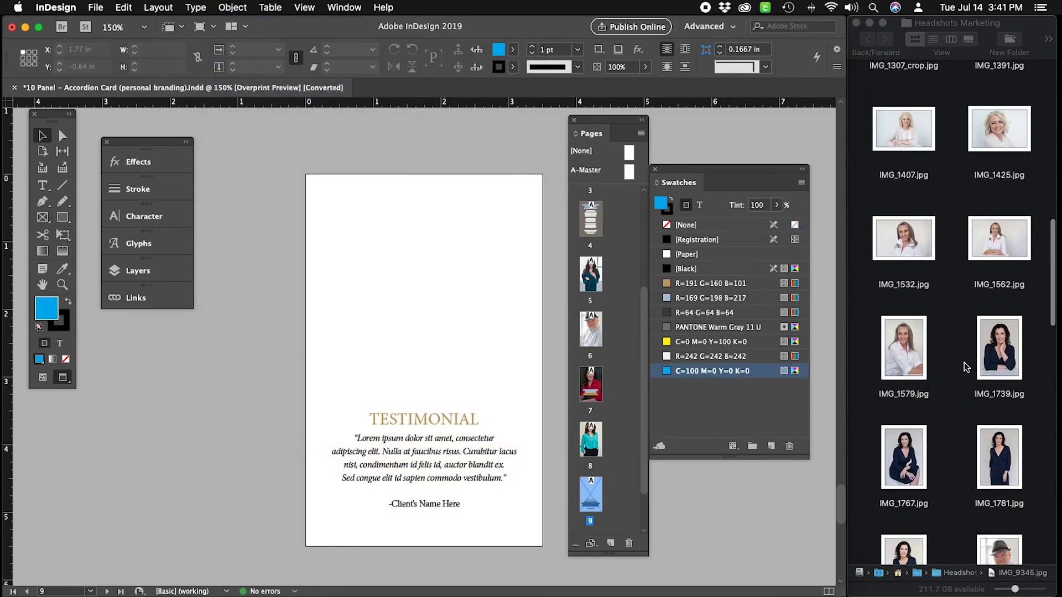
pyautogui.scroll(5, 965, 367)
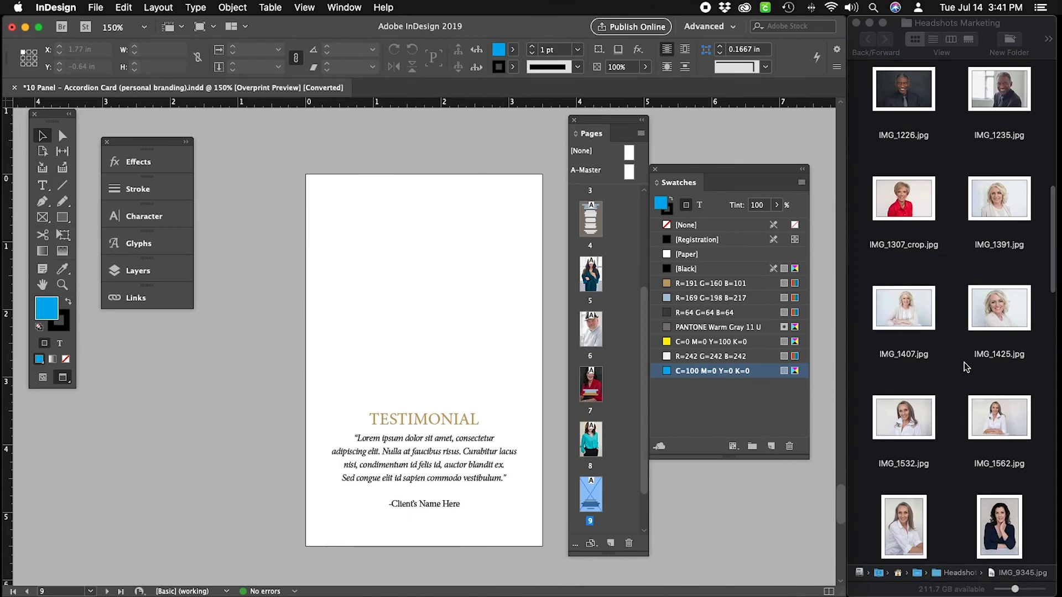
pyautogui.scroll(2, 964, 362)
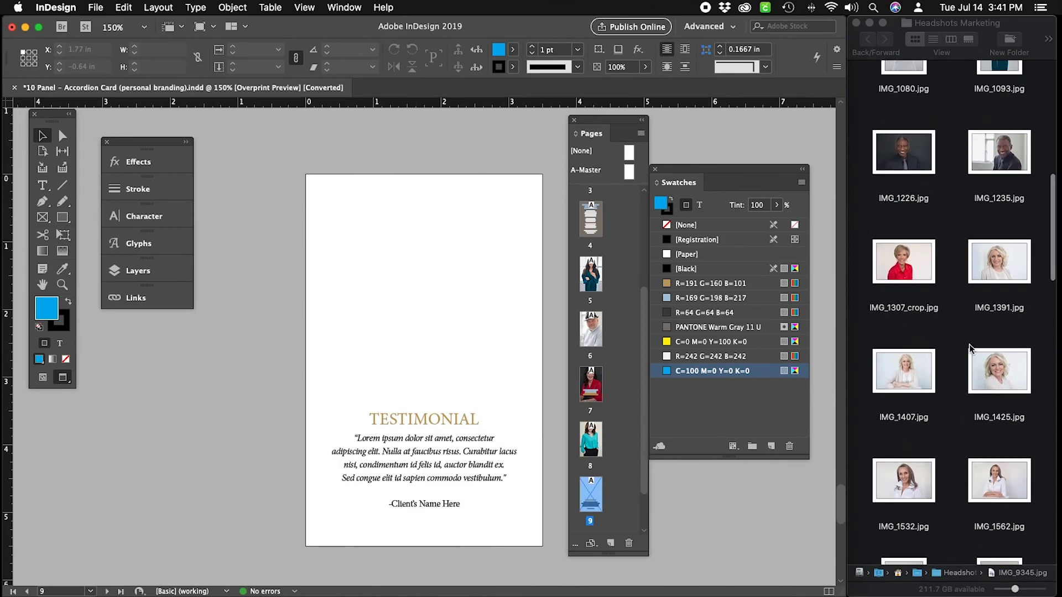
pyautogui.scroll(6, 943, 221)
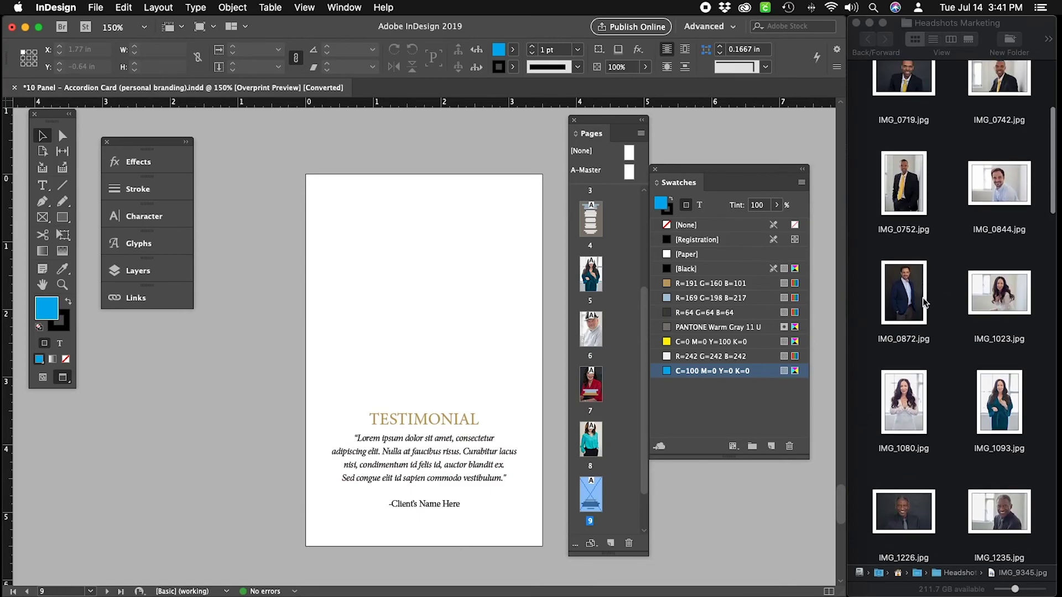
pyautogui.scroll(4, 942, 293)
pyautogui.moveTo(910, 391); pyautogui.dragTo(504, 331)
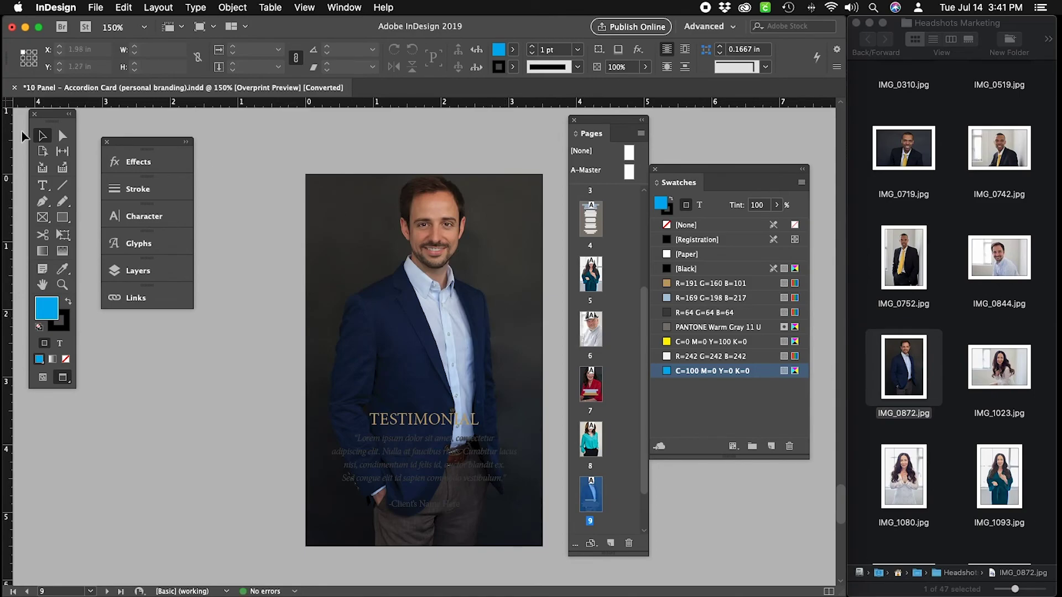
# Check the placed photo, then return to page 8 with the Selection tool active.
pyautogui.click(64, 136)
pyautogui.click(488, 269)
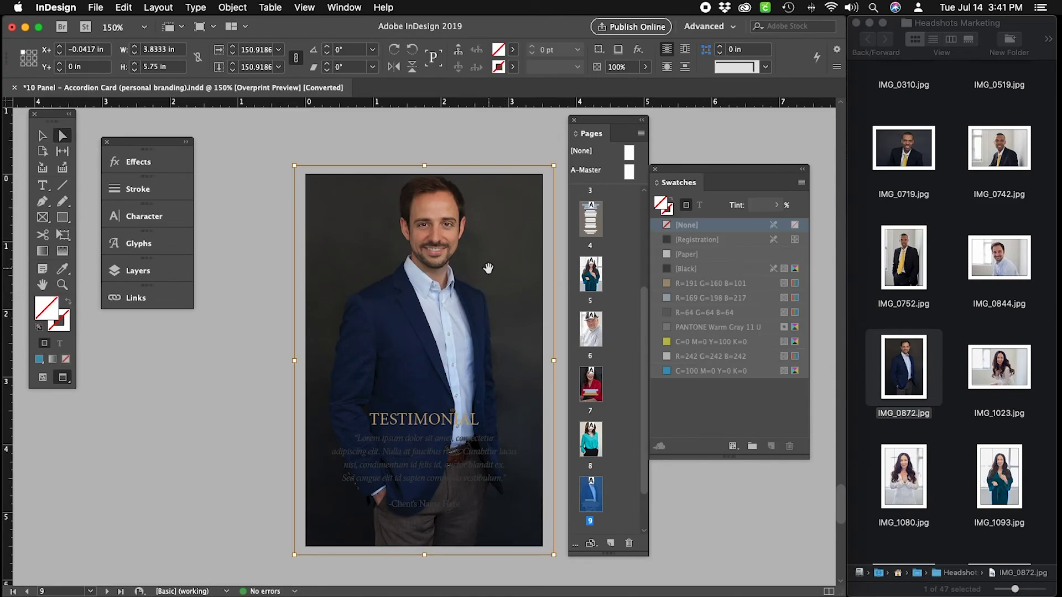
pyautogui.click(414, 141)
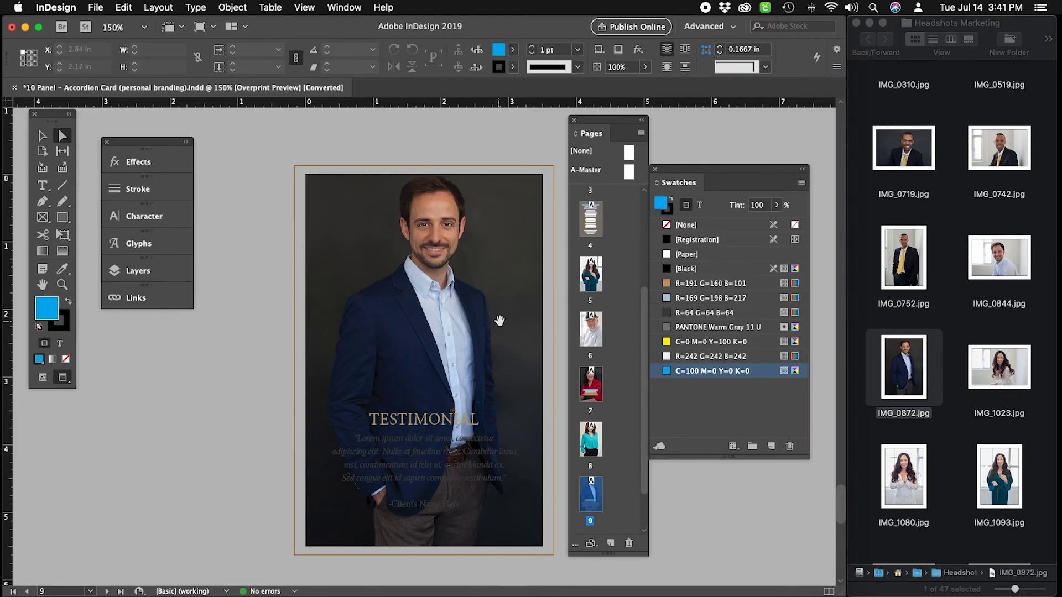
pyautogui.scroll(-10, 500, 321)
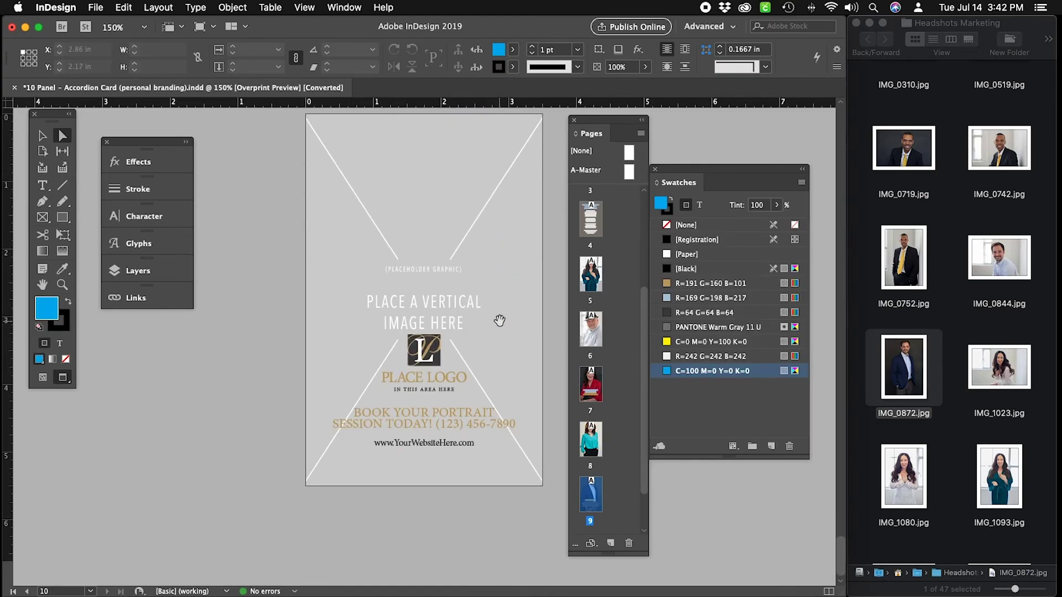
pyautogui.scroll(15, 499, 321)
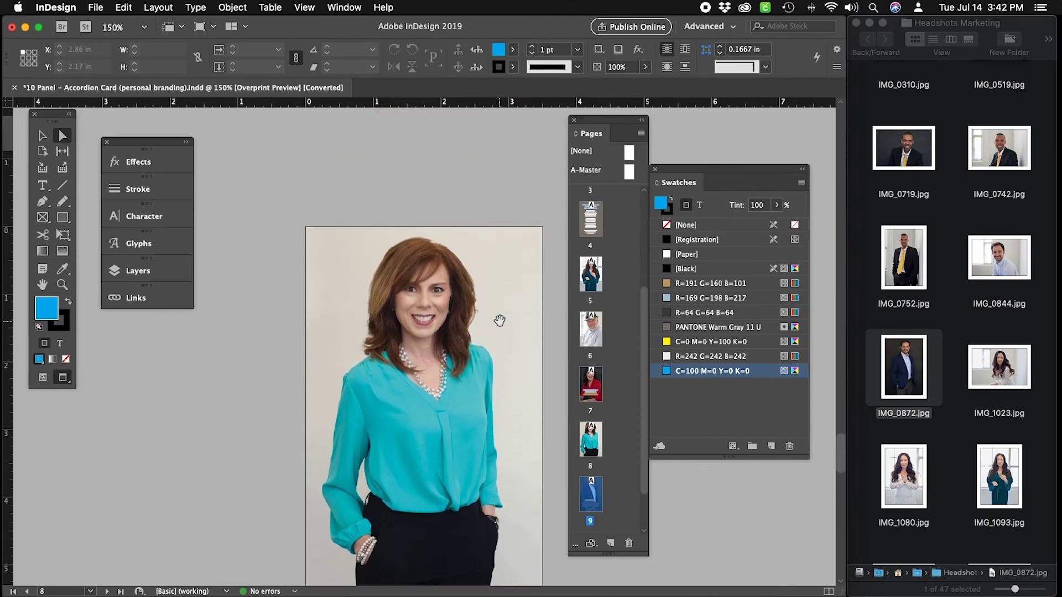
pyautogui.scroll(-3, 499, 321)
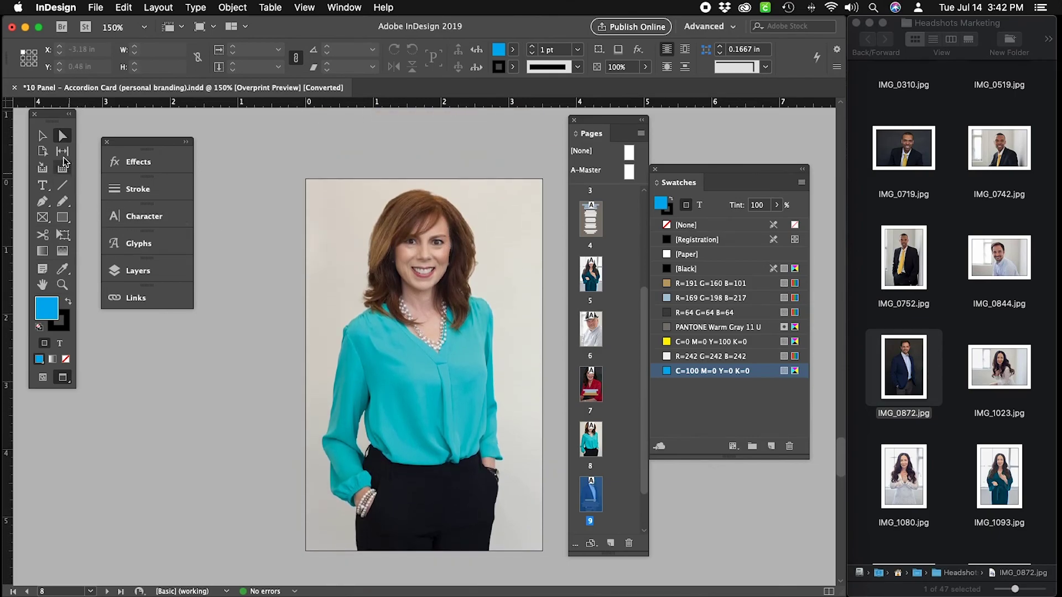
pyautogui.press('v')
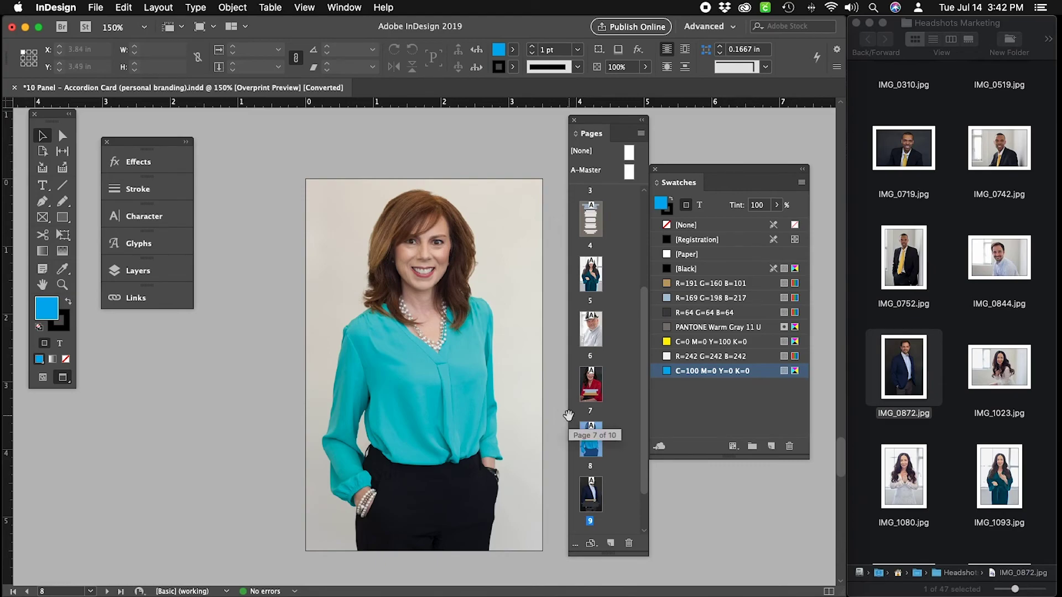
# Delete the turquoise-blouse photo from its frame and view the empty frame in Normal mode.
pyautogui.click(523, 405)
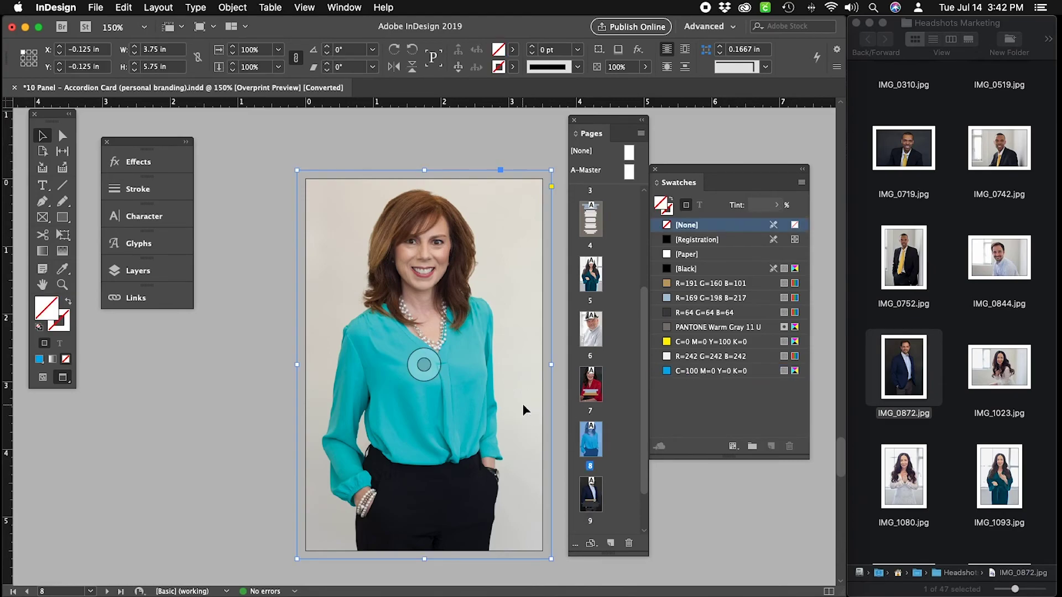
pyautogui.click(423, 364)
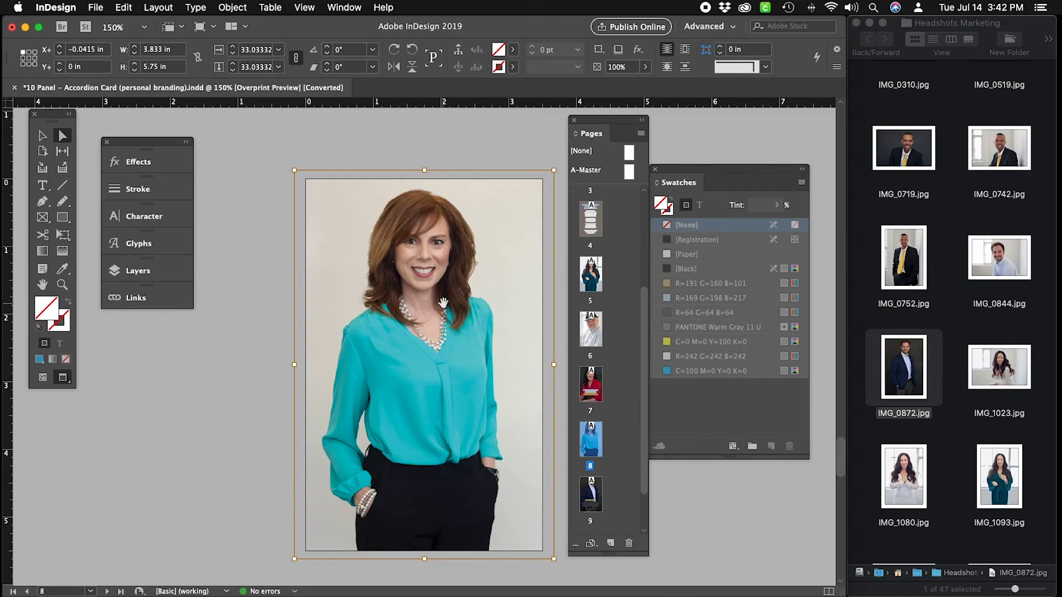
pyautogui.press('Delete')
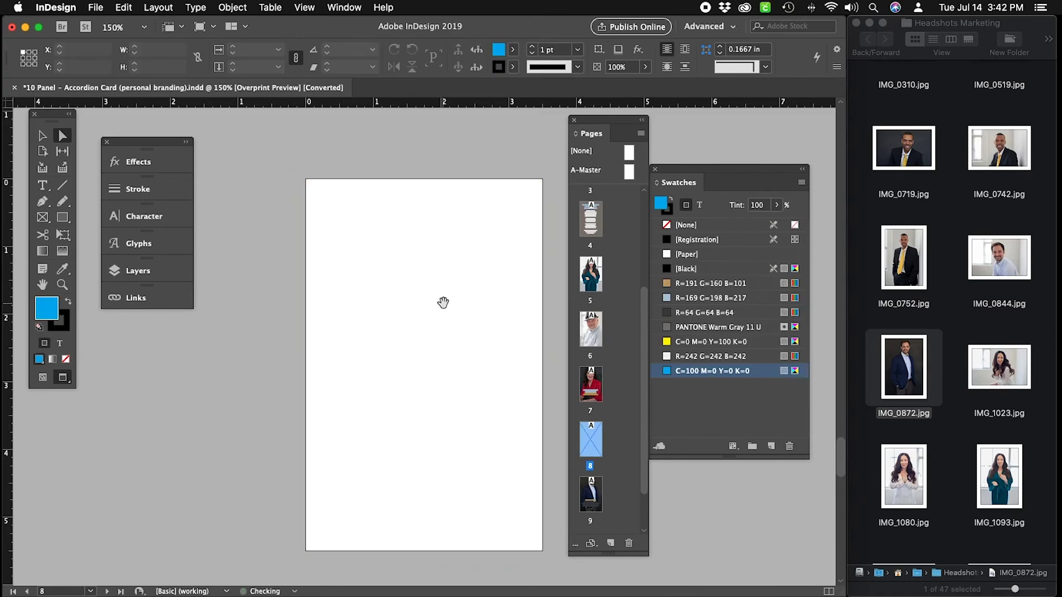
pyautogui.click(42, 135)
pyautogui.click(483, 237)
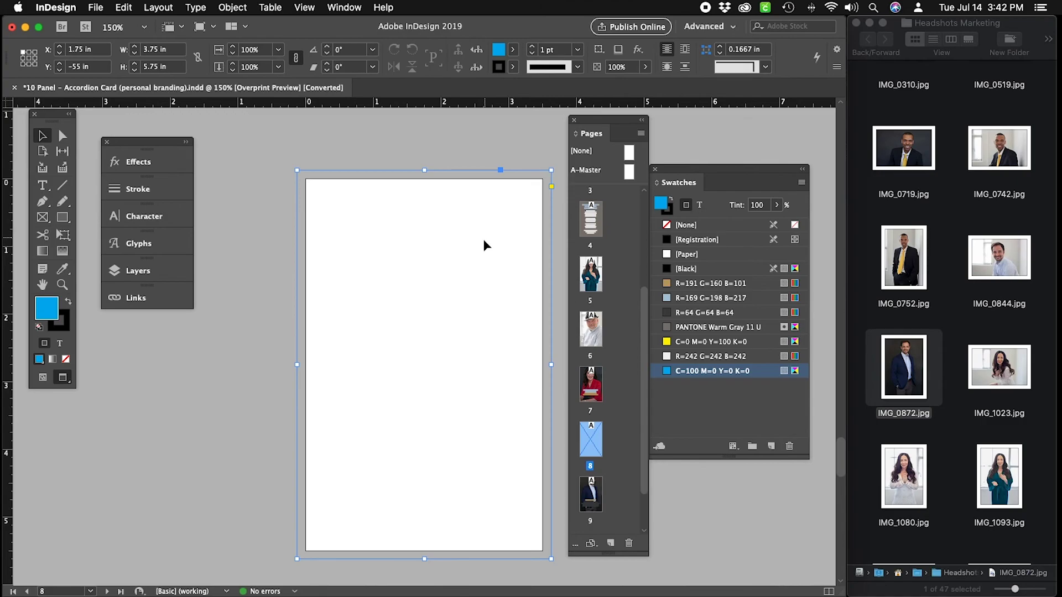
pyautogui.press('w')
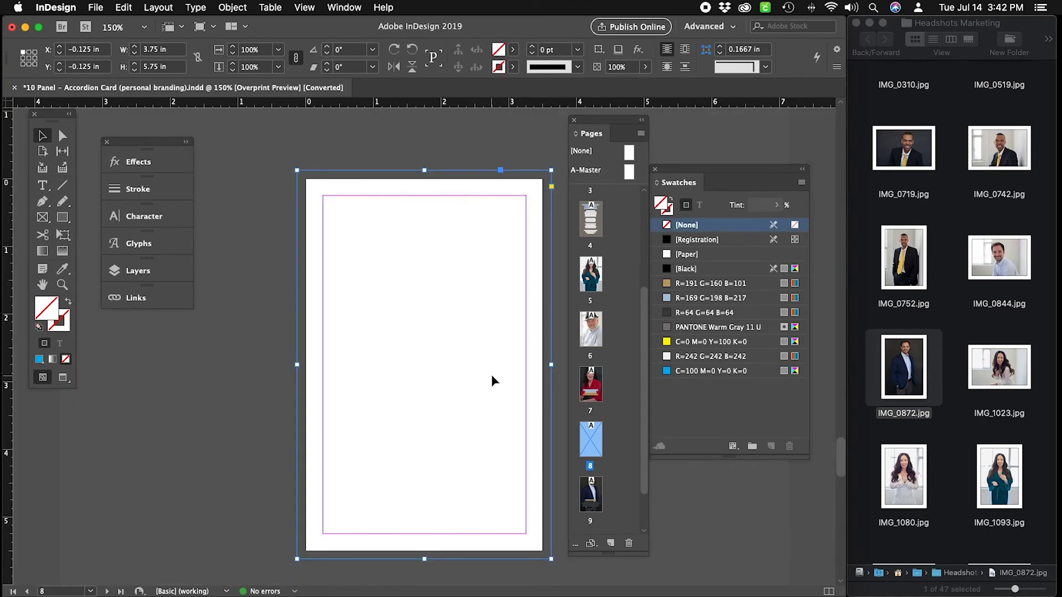
# Shrink the page 8 frame to the top half, 2.875 in tall.
pyautogui.click(330, 139)
pyautogui.press('w')
pyautogui.press('w')
pyautogui.moveTo(425, 559); pyautogui.dragTo(427, 362)
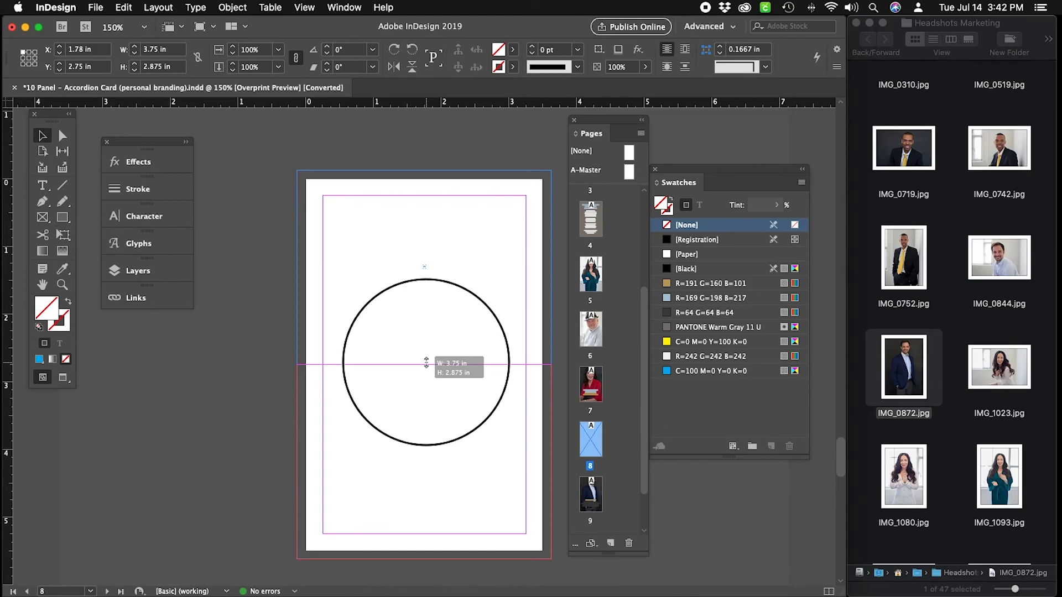
pyautogui.moveTo(426, 362); pyautogui.dragTo(426, 363)
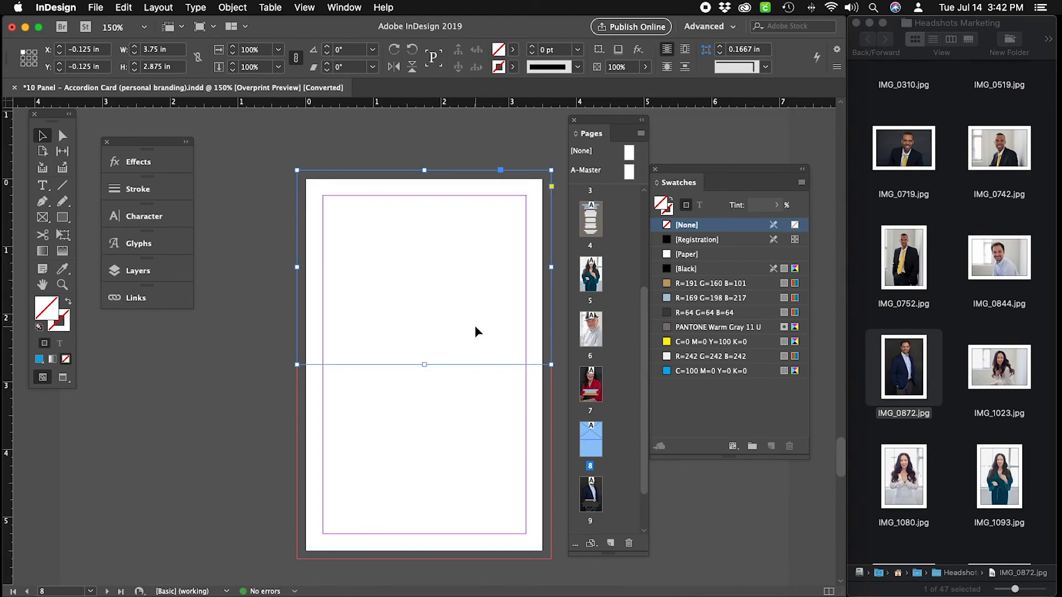
# Draw a 3.75 x 2.875 in frame in the lower half, its top edge meeting the upper frame.
pyautogui.click(43, 219)
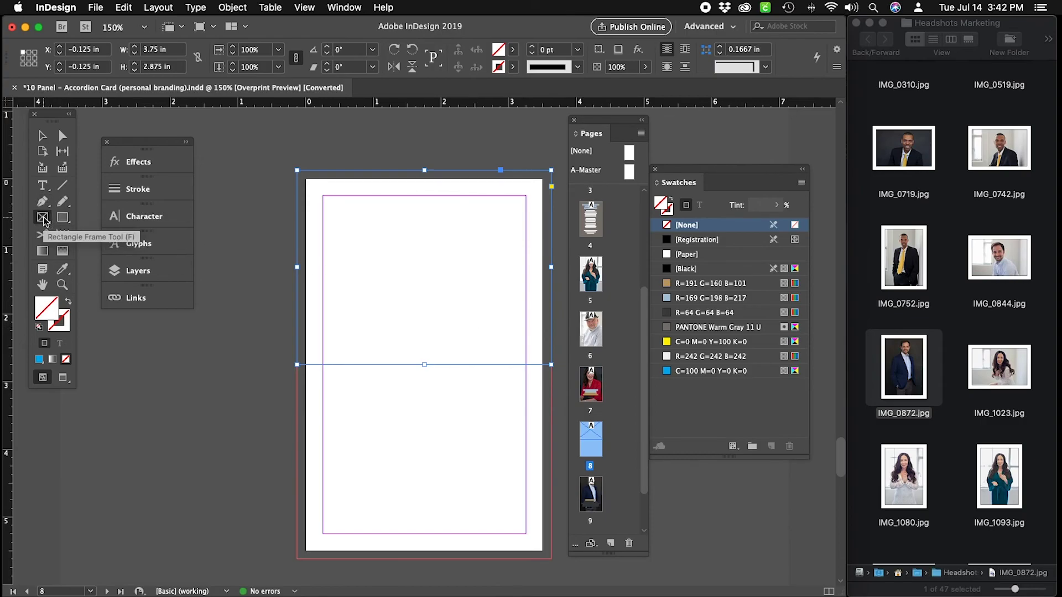
pyautogui.moveTo(297, 558); pyautogui.dragTo(554, 371)
pyautogui.press('/')
pyautogui.click(42, 135)
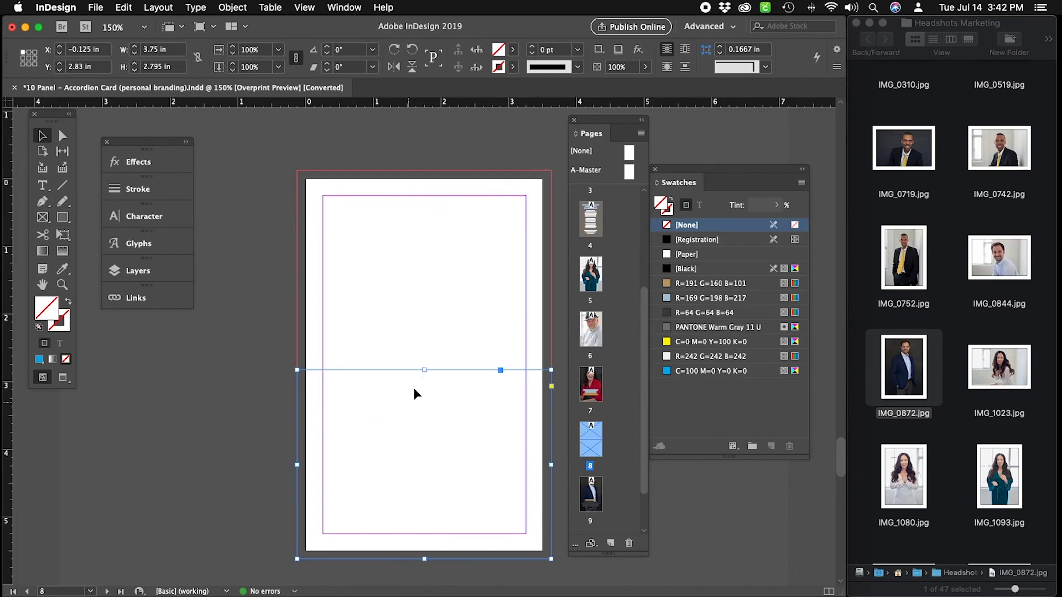
pyautogui.moveTo(424, 371); pyautogui.dragTo(423, 365)
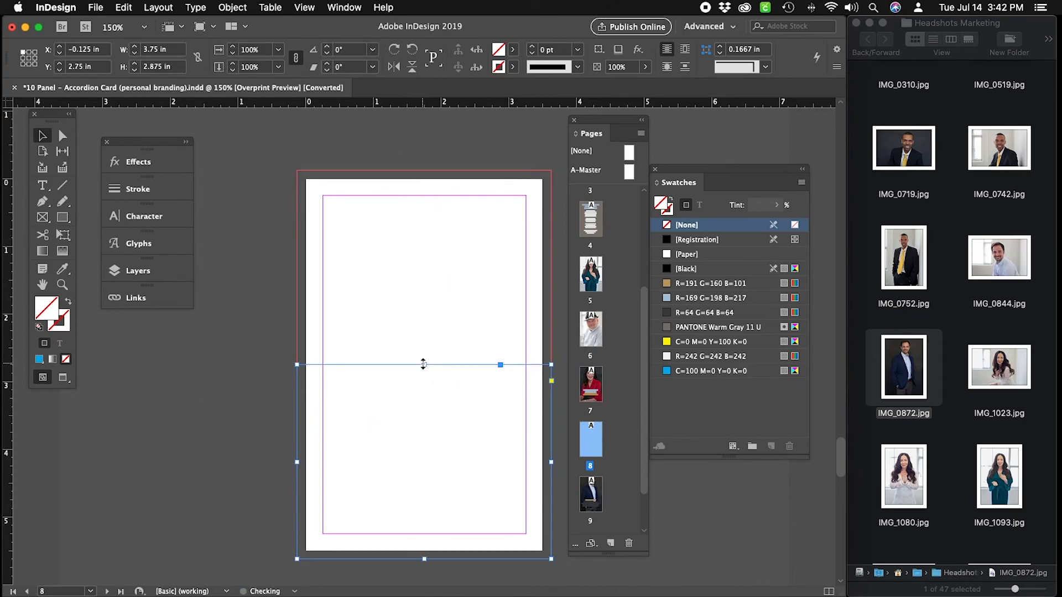
pyautogui.click(248, 331)
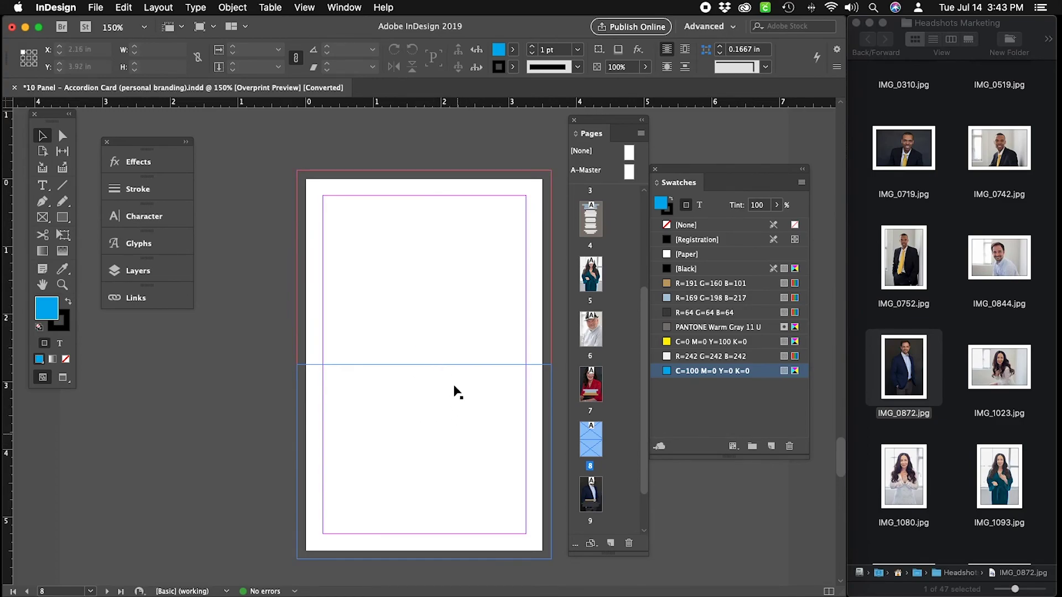
# Drag IMG_1425.jpg into the top frame and IMG_1532.jpg into the bottom frame.
pyautogui.click(969, 331)
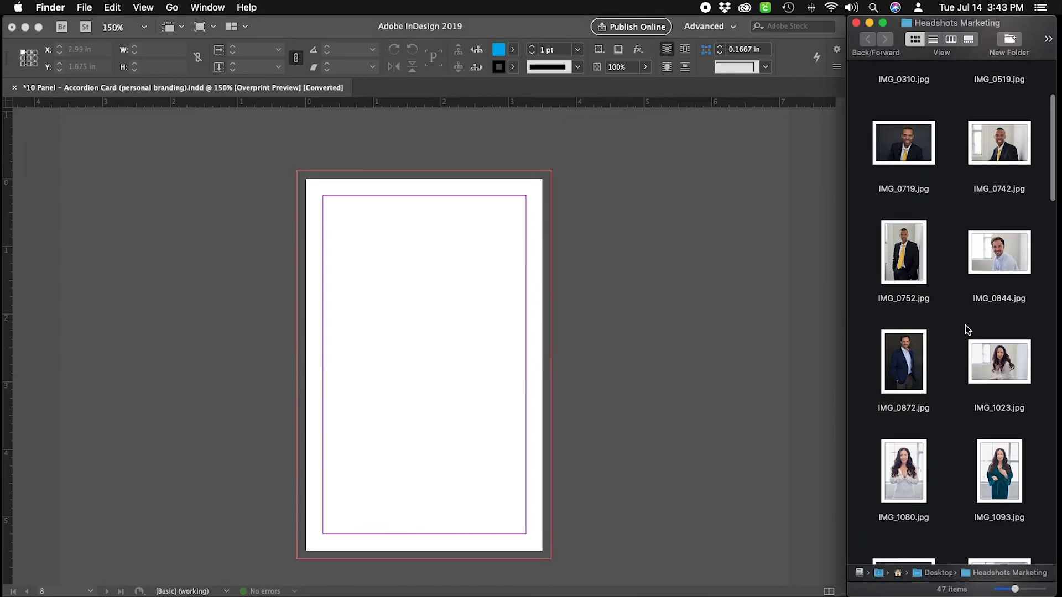
pyautogui.scroll(-2, 968, 327)
pyautogui.scroll(-10, 951, 400)
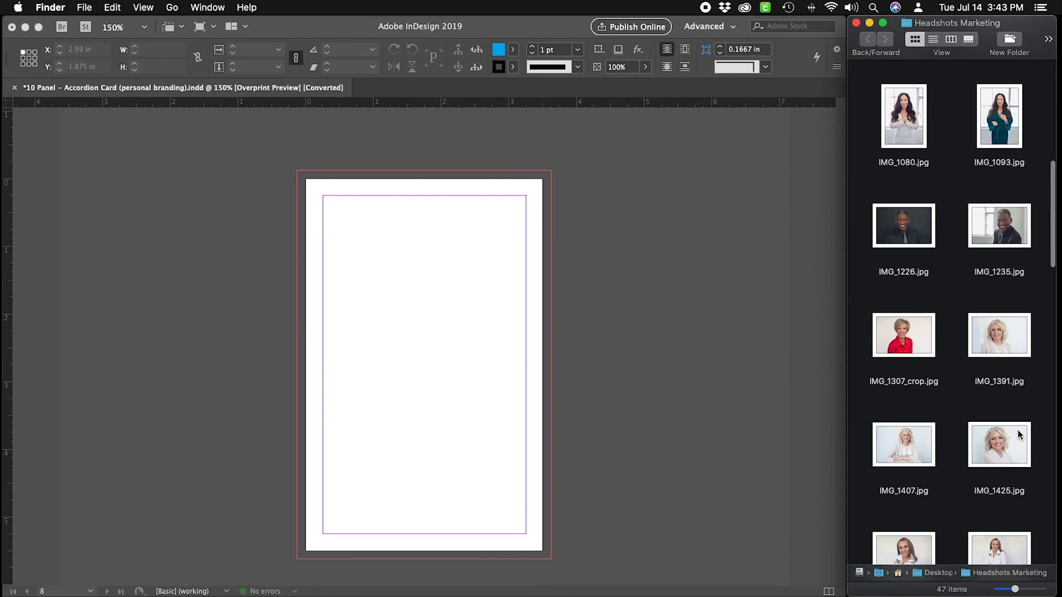
pyautogui.scroll(-1, 1012, 409)
pyautogui.moveTo(987, 425); pyautogui.dragTo(458, 282)
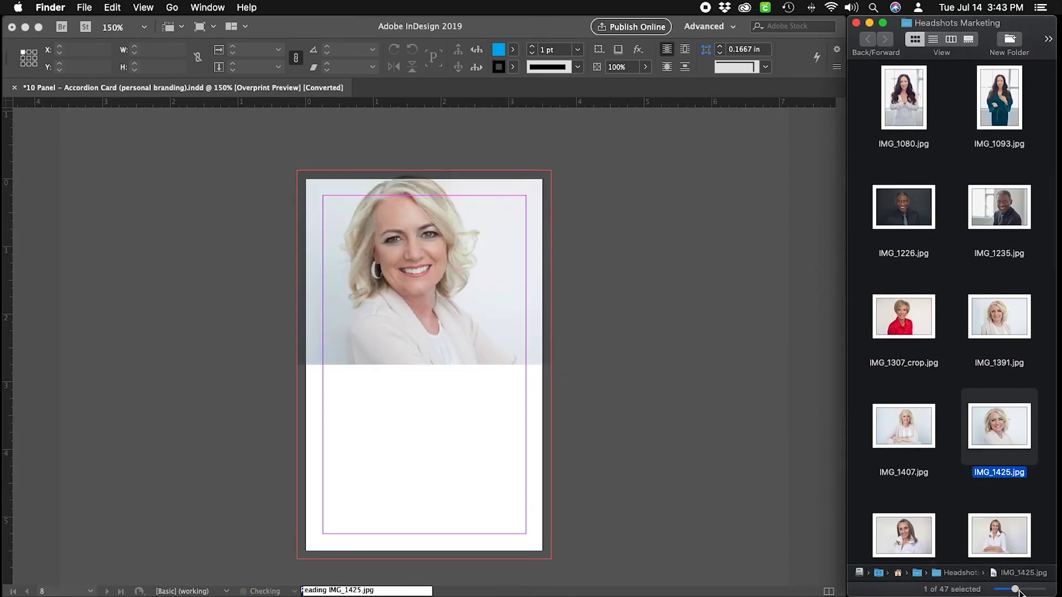
pyautogui.moveTo(903, 535); pyautogui.dragTo(447, 477)
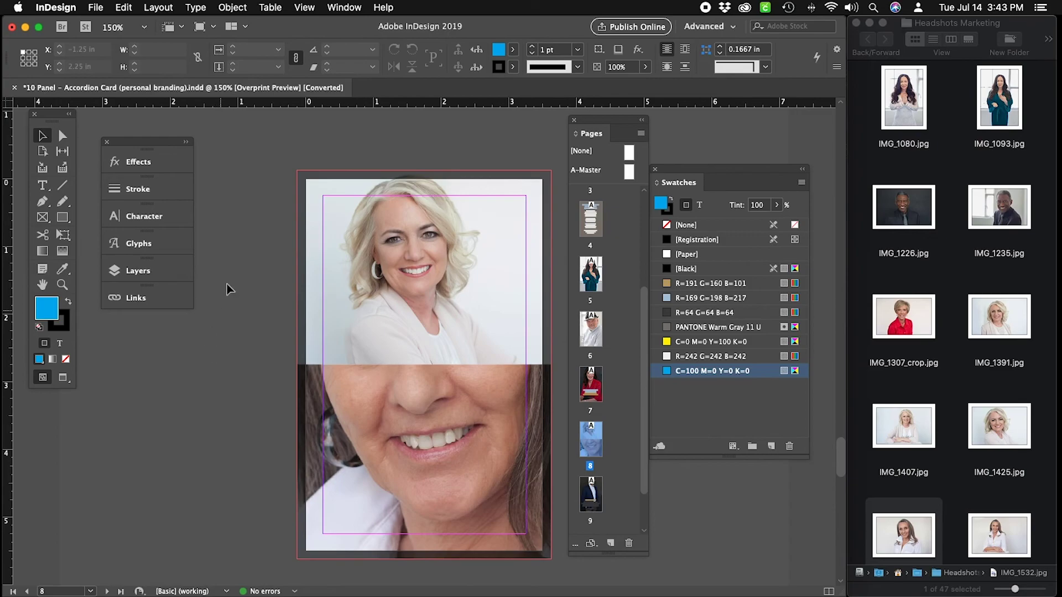
# Set both image frames to Fill Frame Proportionally.
pyautogui.click(476, 416)
pyautogui.click(347, 150)
pyautogui.moveTo(277, 153); pyautogui.dragTo(442, 459)
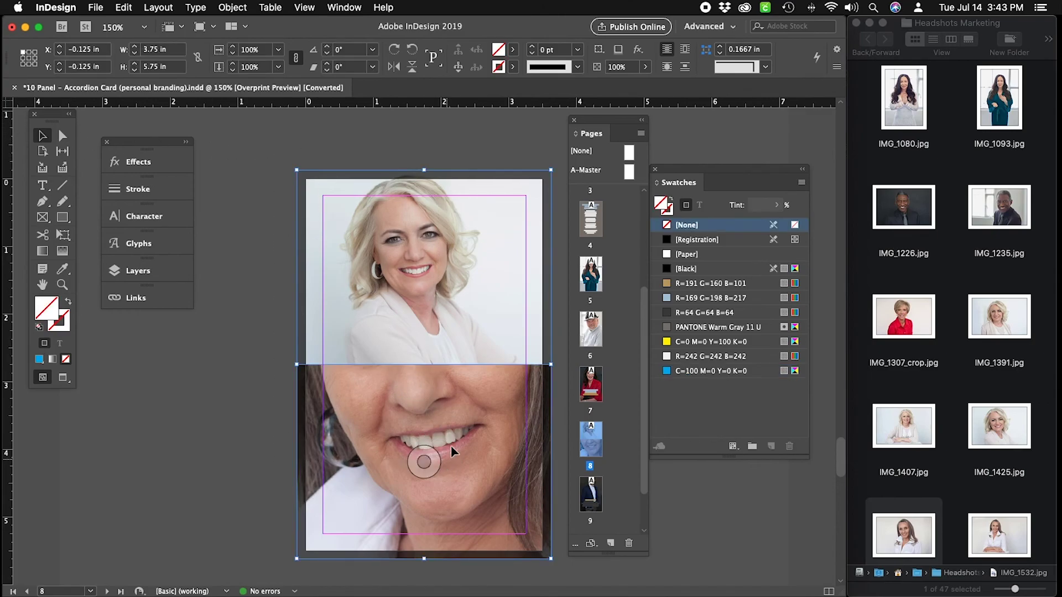
pyautogui.click(243, 8)
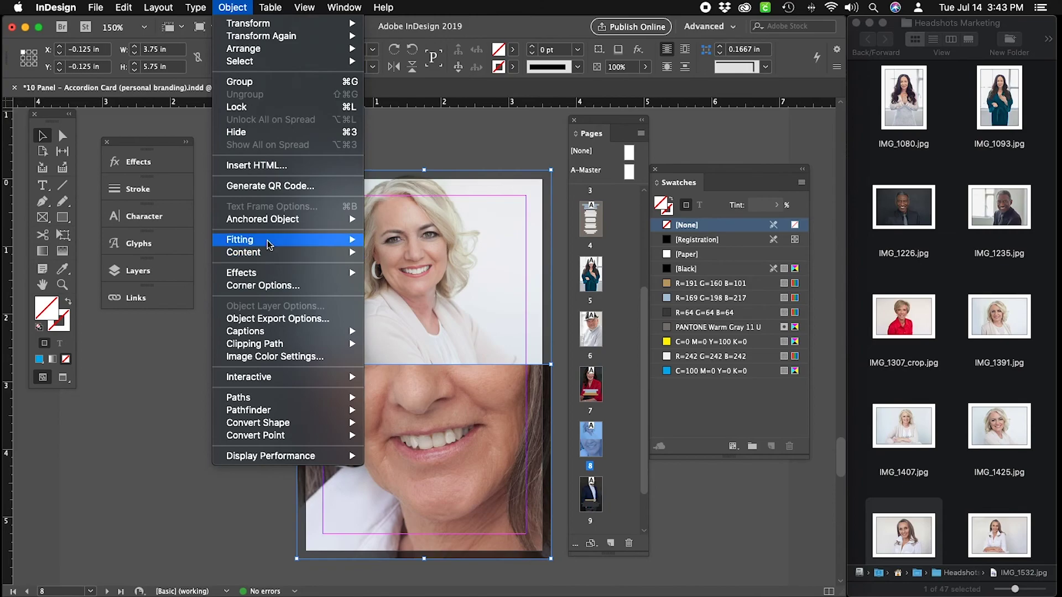
pyautogui.moveTo(271, 245)
pyautogui.click(418, 240)
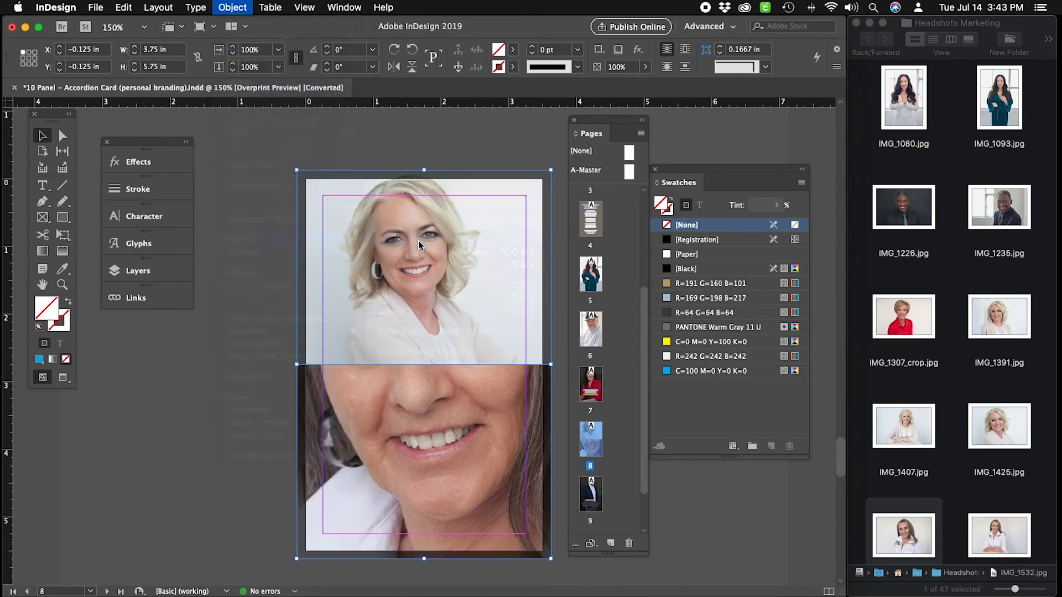
pyautogui.click(254, 207)
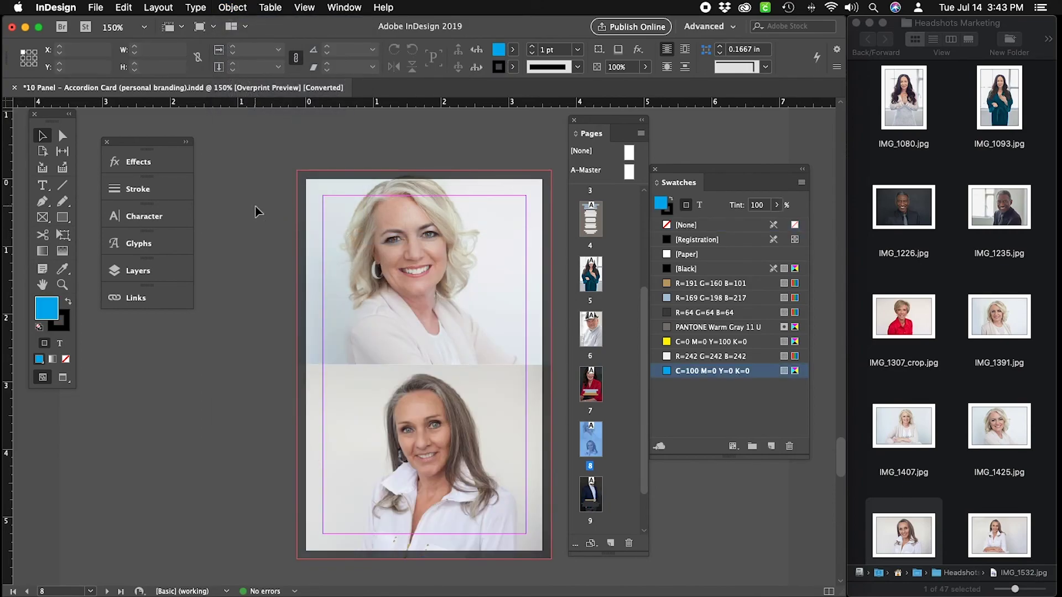
# In Preview mode, nudge the top portrait slightly left within its frame.
pyautogui.press('w')
pyautogui.click(494, 338)
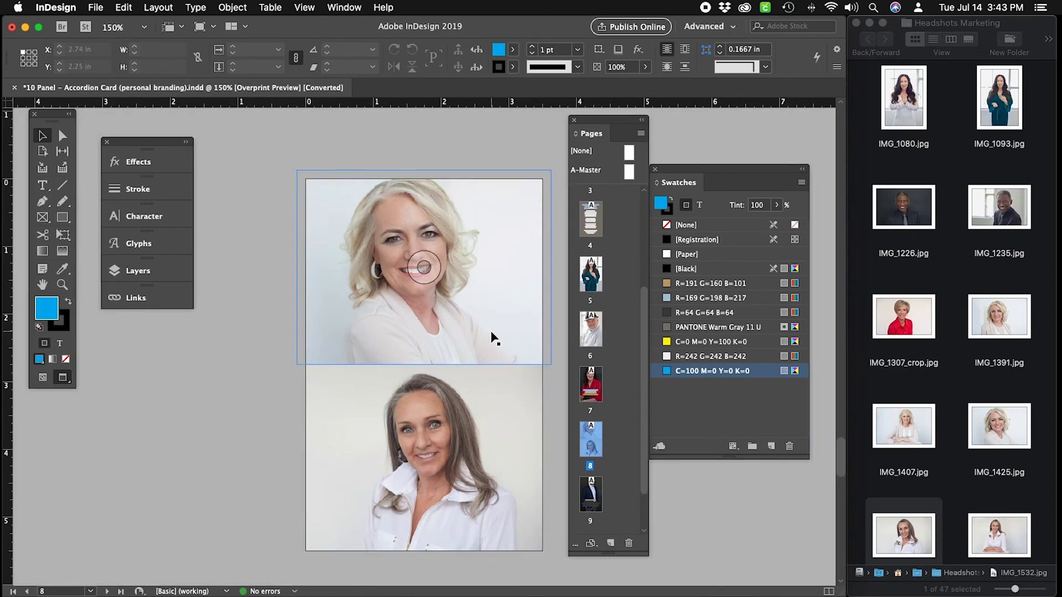
pyautogui.click(63, 135)
pyautogui.click(365, 249)
pyautogui.hotkey('shift', 'Left')
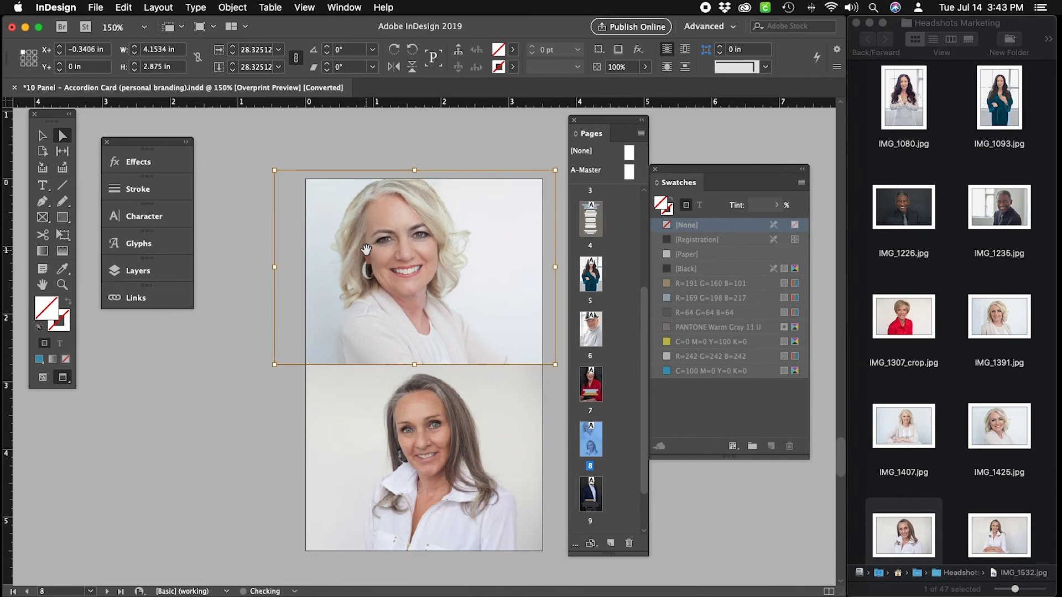
pyautogui.hotkey('shift', 'Left')
pyautogui.hotkey('shift', 'Right')
# Replace the bottom photo with IMG_1307_crop.jpg from Finder.
pyautogui.scroll(-5, 986, 467)
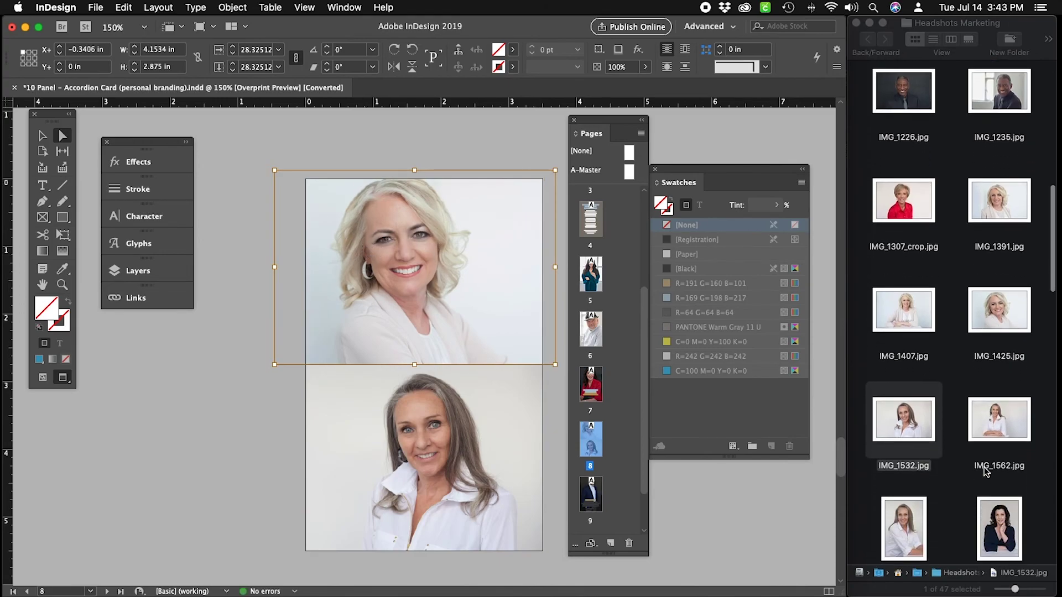
pyautogui.click(899, 525)
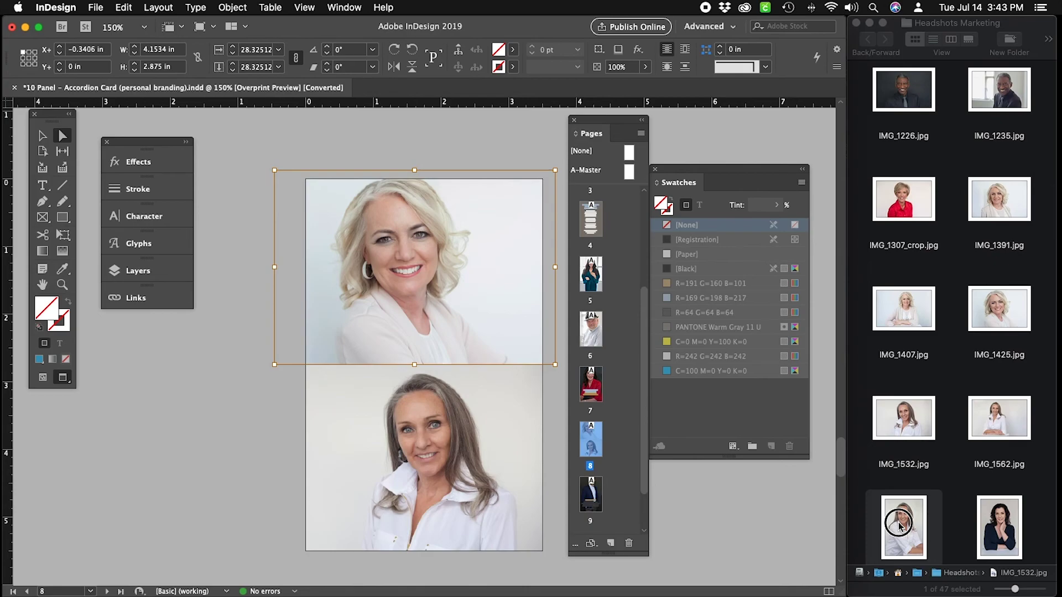
pyautogui.click(1005, 203)
pyautogui.moveTo(904, 200); pyautogui.dragTo(437, 500)
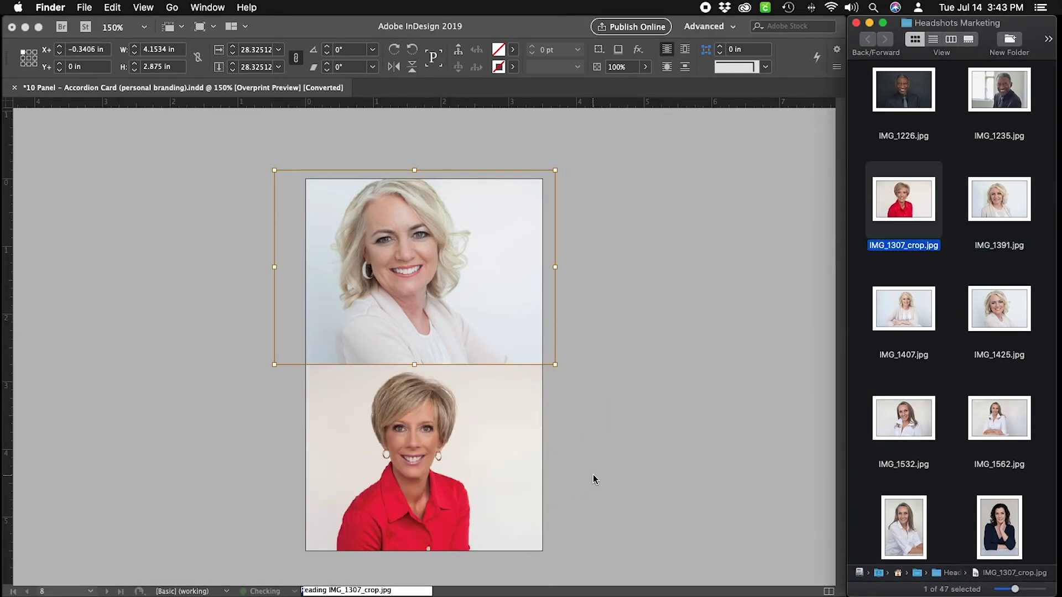
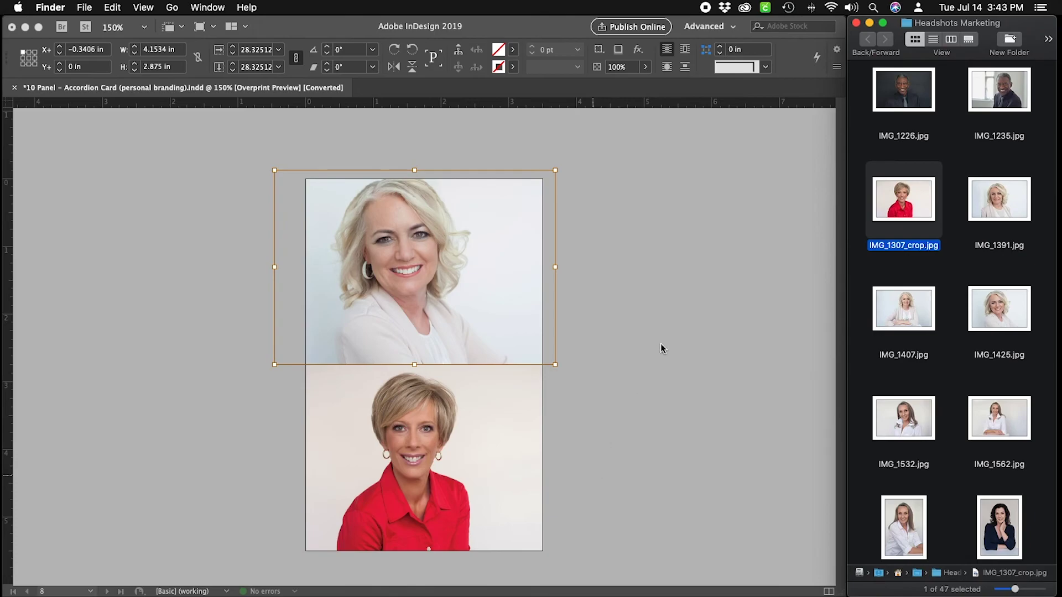
# Place IMG_1532.jpg in page 8's bottom frame and IMG_1407.jpg in the top frame.
pyautogui.moveTo(913, 423); pyautogui.dragTo(424, 433)
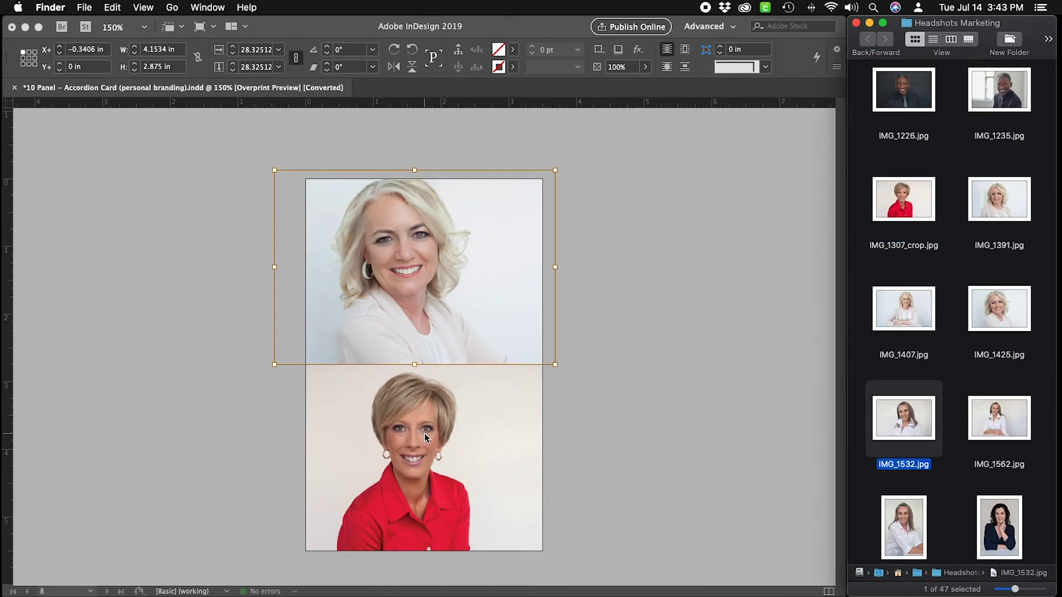
pyautogui.click(605, 459)
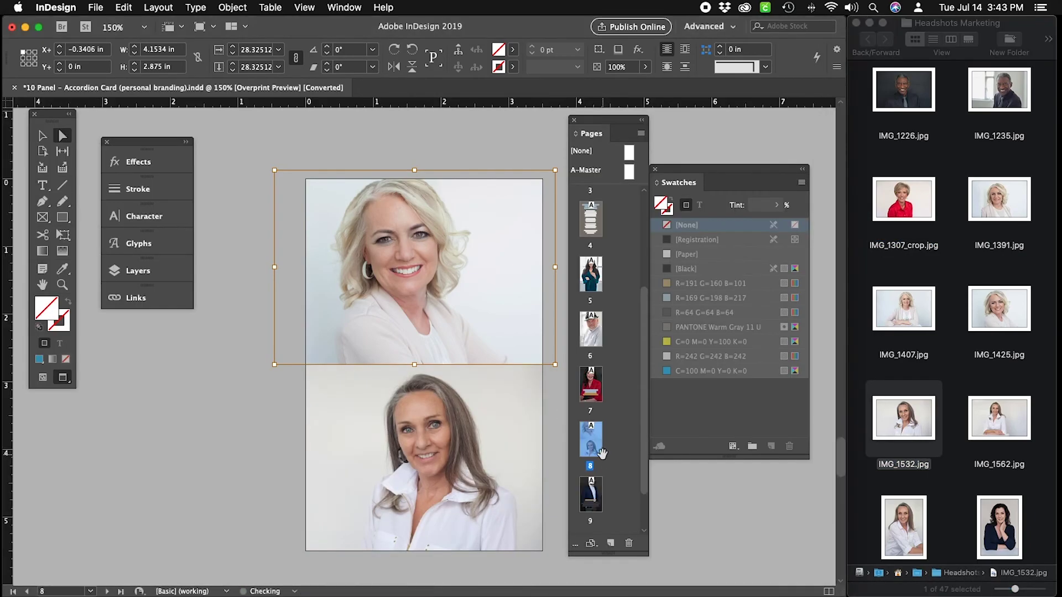
pyautogui.click(559, 456)
pyautogui.click(360, 227)
pyautogui.press('w')
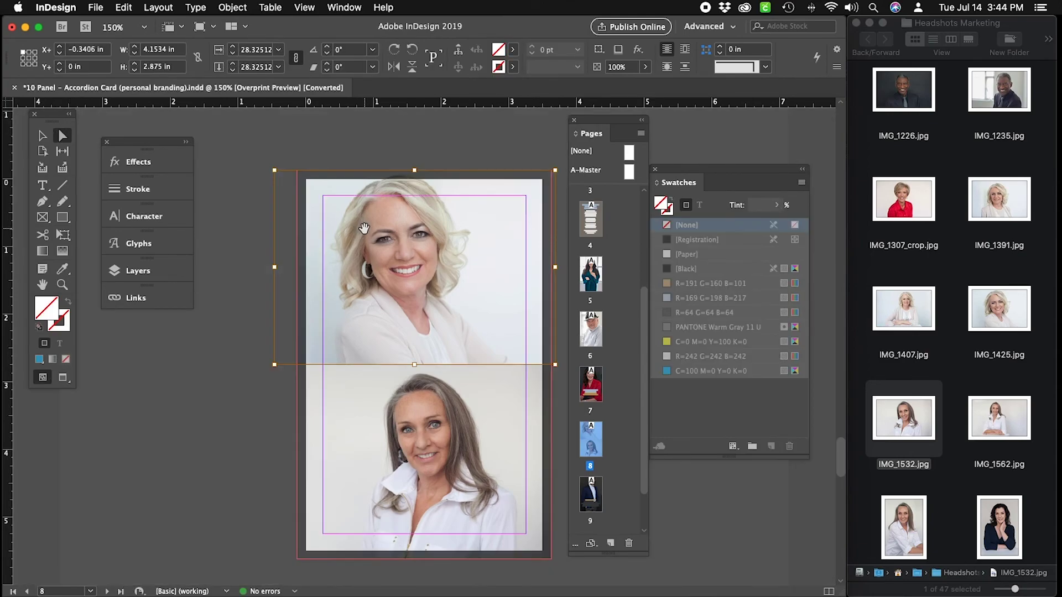
pyautogui.moveTo(904, 308); pyautogui.dragTo(486, 300)
# Fit the top IMG_1407 portrait proportionally in its frame and preview the page.
pyautogui.click(488, 220)
pyautogui.click(42, 135)
pyautogui.click(489, 214)
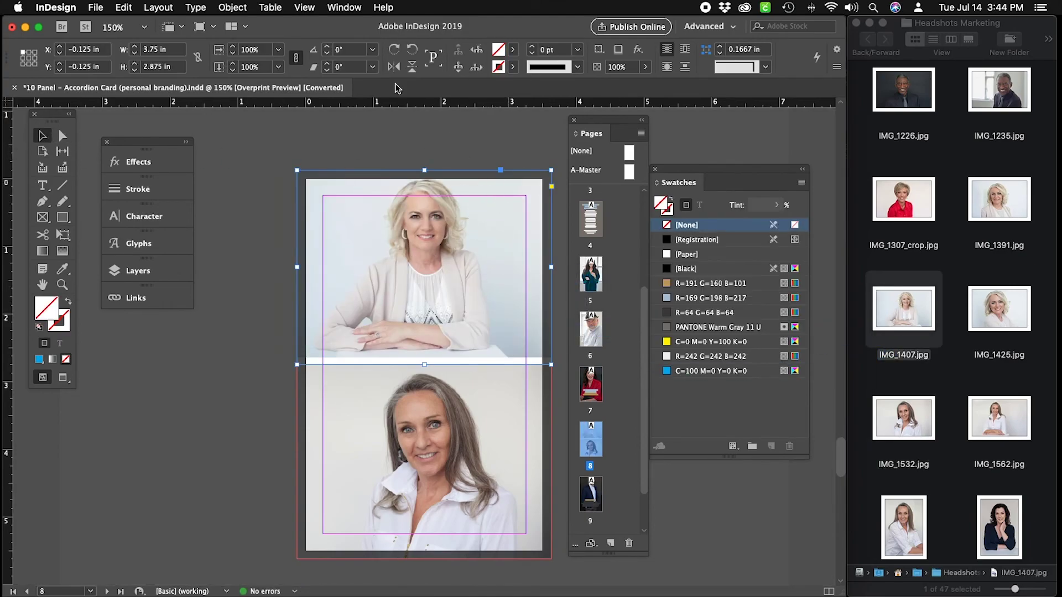
pyautogui.click(232, 8)
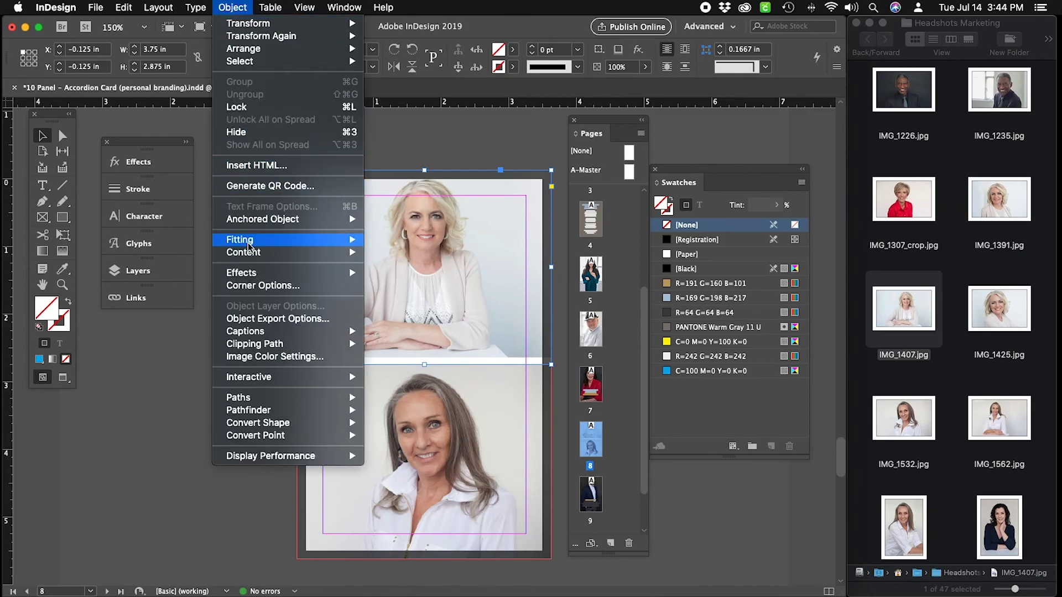
pyautogui.moveTo(253, 241)
pyautogui.click(433, 252)
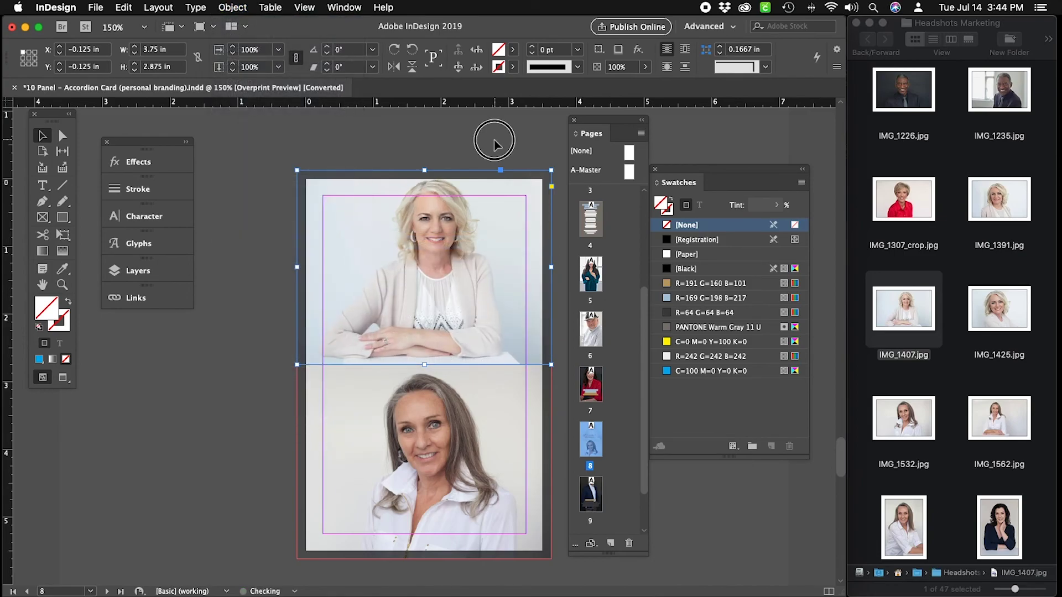
pyautogui.click(493, 141)
pyautogui.press('w')
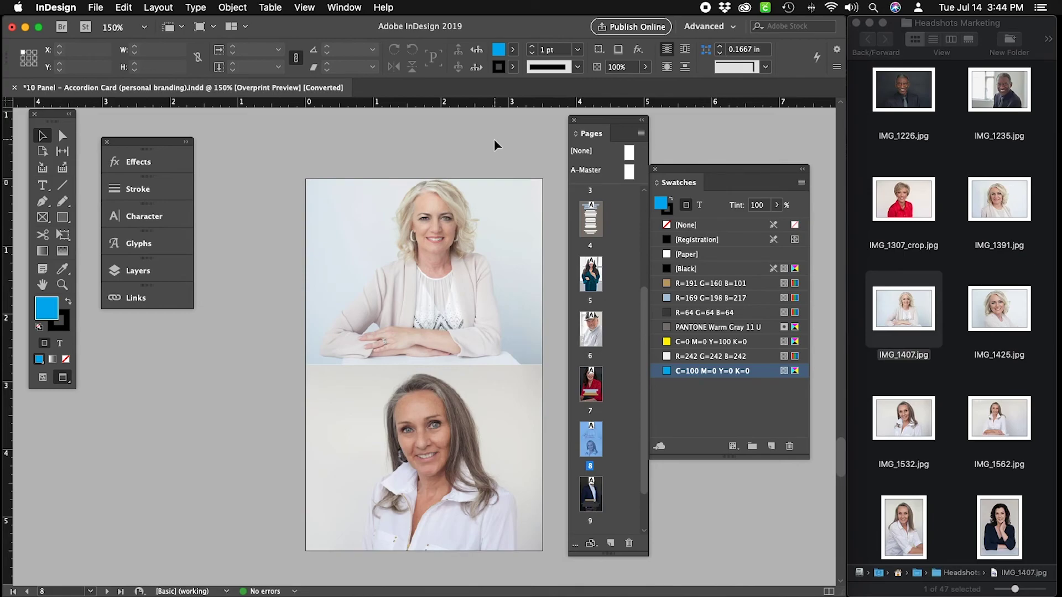
# Put IMG_1425.jpg in the top frame and stretch the bottom frame upward, enlarging its headshot to about 26.58%.
pyautogui.moveTo(1002, 222); pyautogui.dragTo(496, 281)
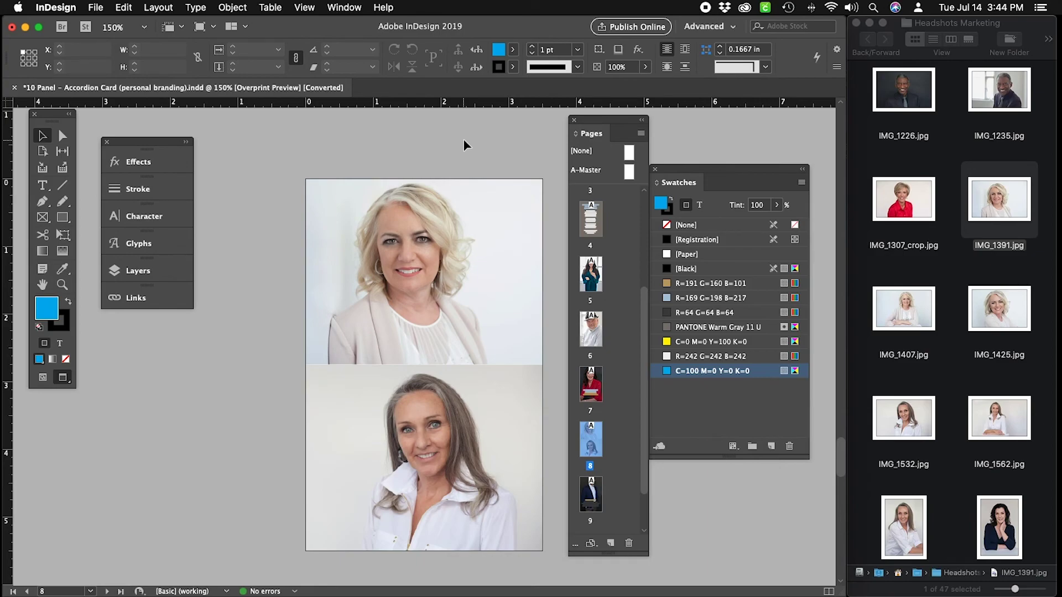
pyautogui.moveTo(1016, 312); pyautogui.dragTo(493, 301)
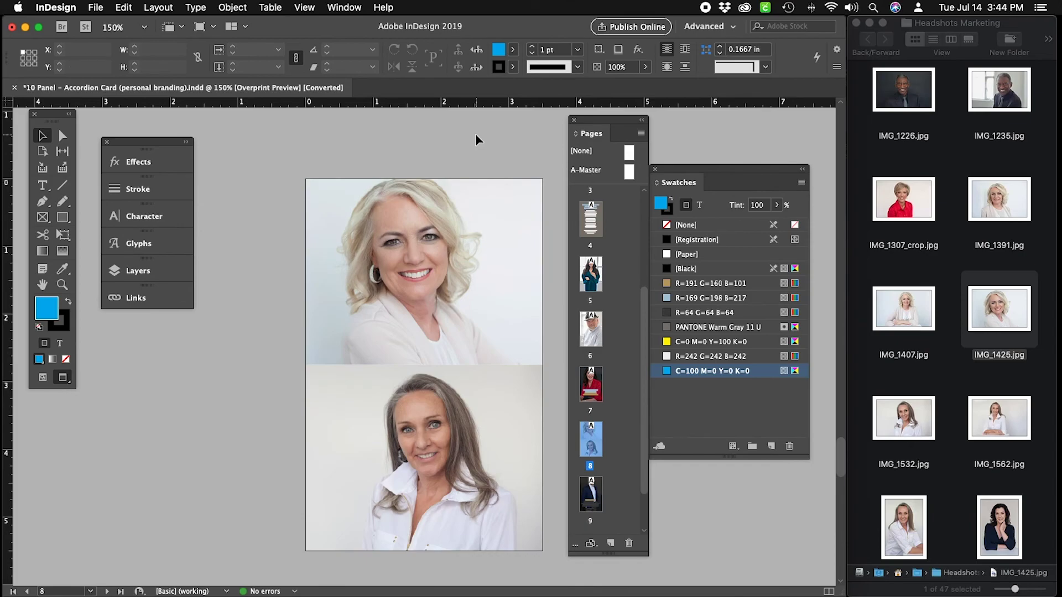
pyautogui.click(63, 136)
pyautogui.click(442, 410)
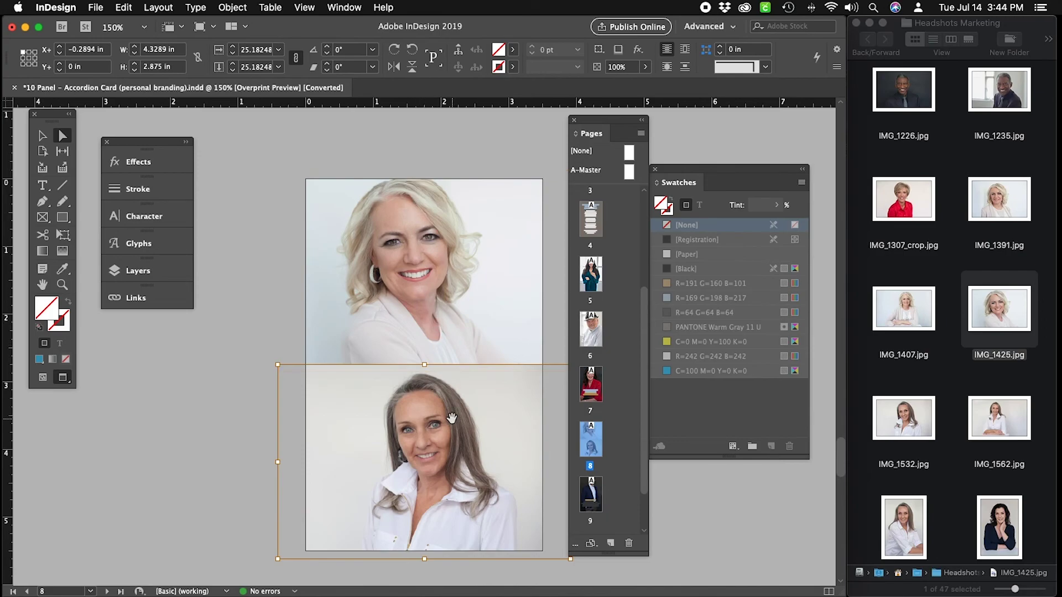
pyautogui.scroll(-1, 426, 318)
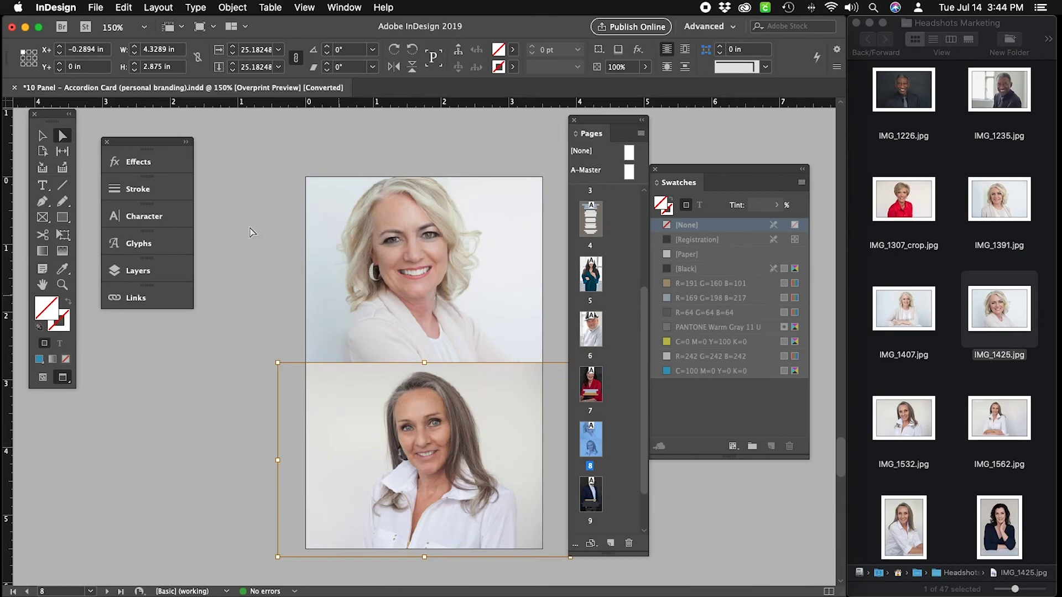
pyautogui.click(42, 137)
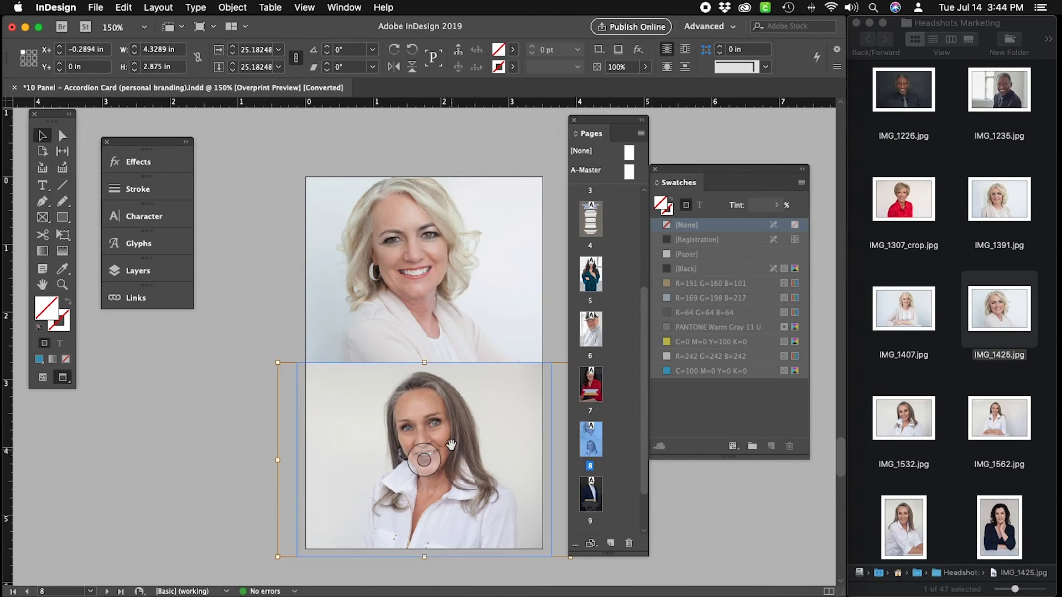
pyautogui.moveTo(425, 363); pyautogui.dragTo(427, 353)
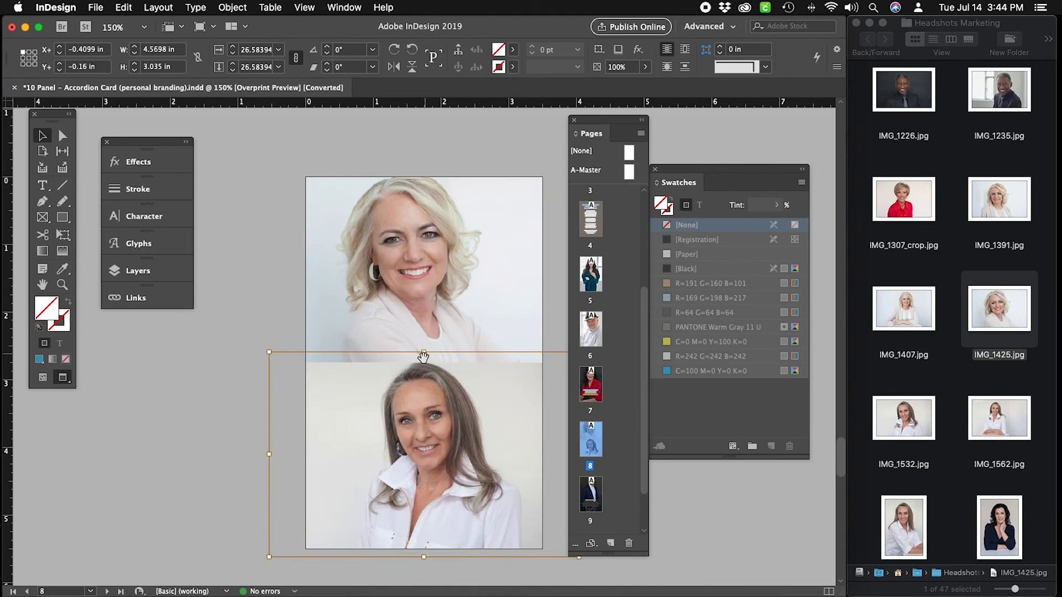
pyautogui.click(706, 549)
pyautogui.click(712, 371)
pyautogui.moveTo(643, 484); pyautogui.dragTo(645, 517)
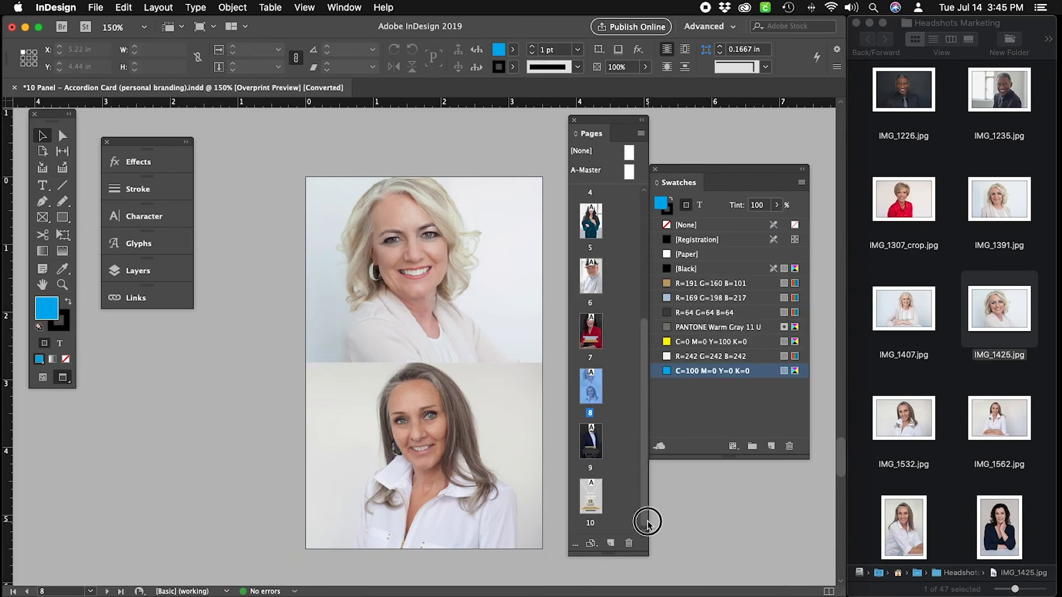
# Go to page 10 and select the placeholder graphic inside its frame for removal.
pyautogui.doubleClick(593, 494)
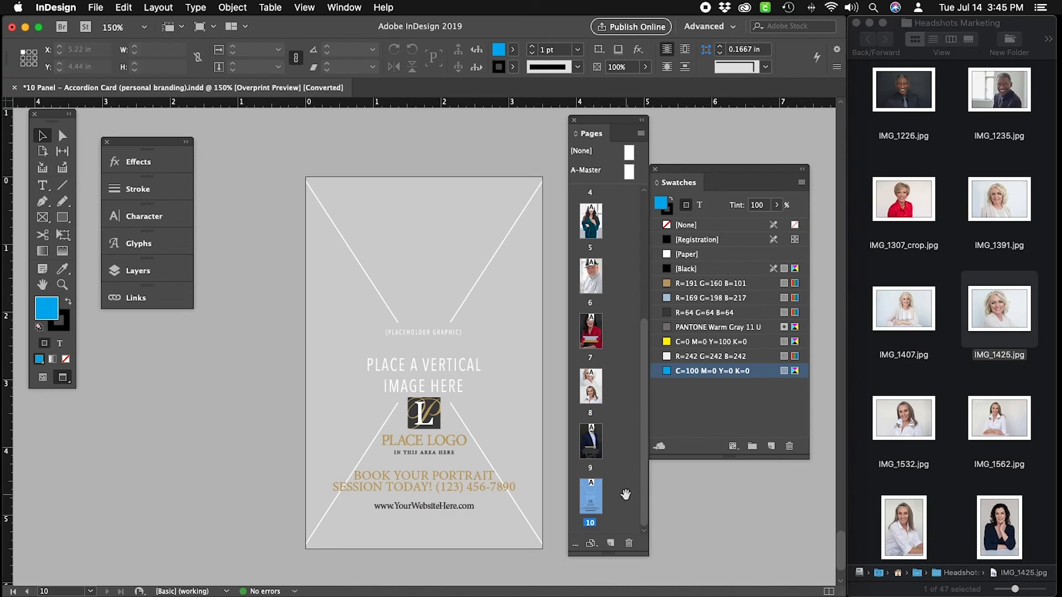
pyautogui.click(386, 352)
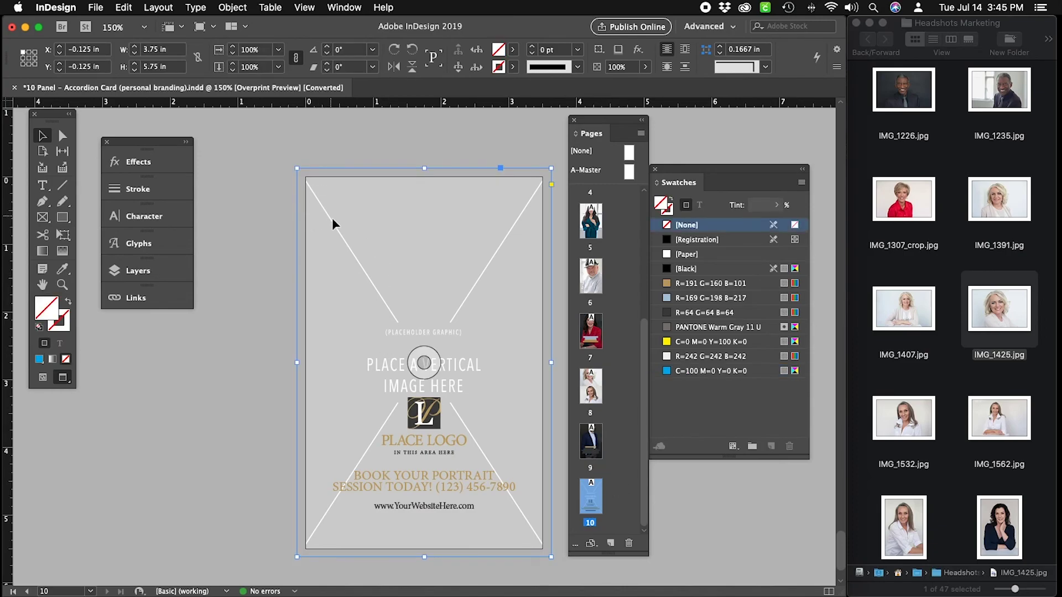
pyautogui.click(233, 8)
pyautogui.moveTo(261, 62)
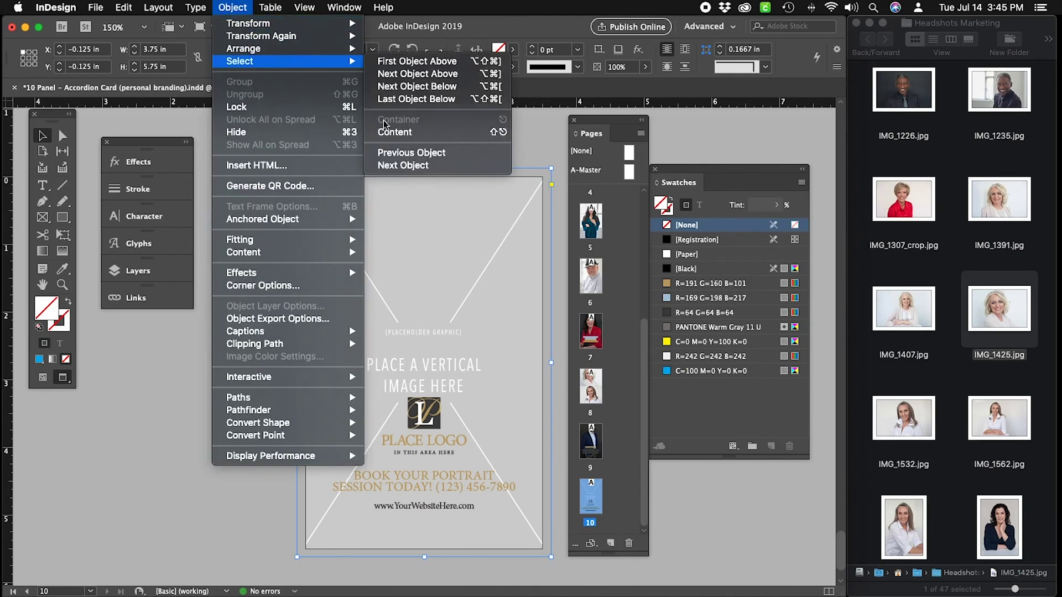
pyautogui.click(401, 133)
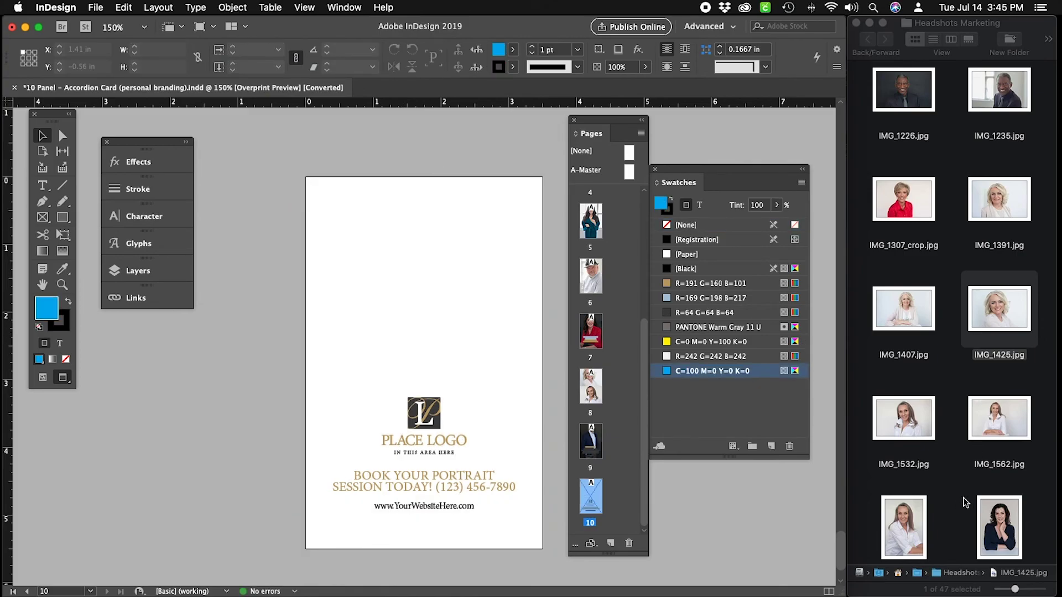
# Shorten the empty frame to the page's top half, 3.75 × 2.875 in.
pyautogui.scroll(5, 965, 502)
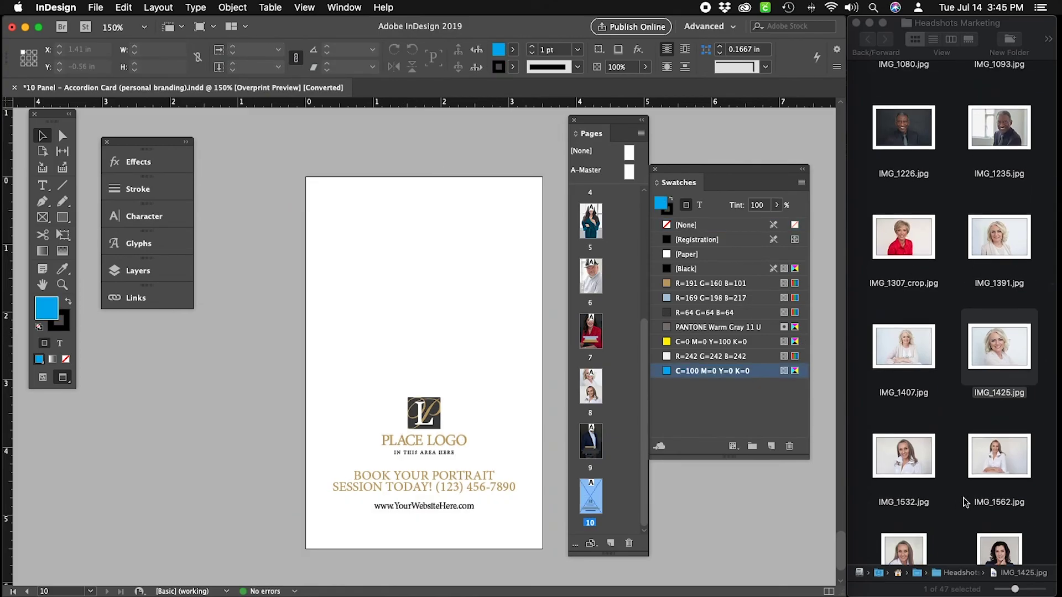
pyautogui.scroll(5, 963, 499)
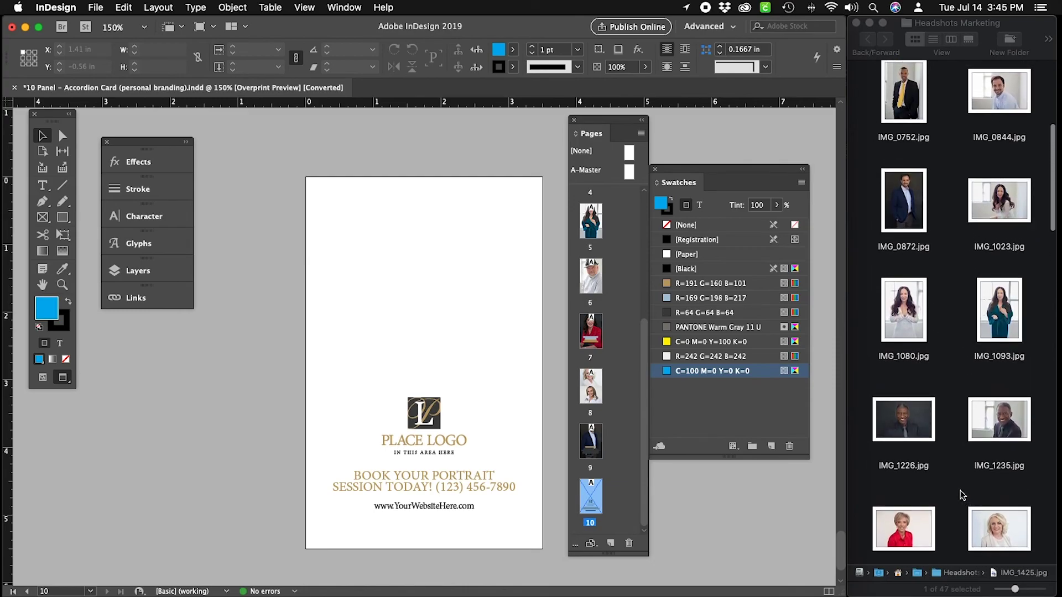
pyautogui.scroll(5, 962, 495)
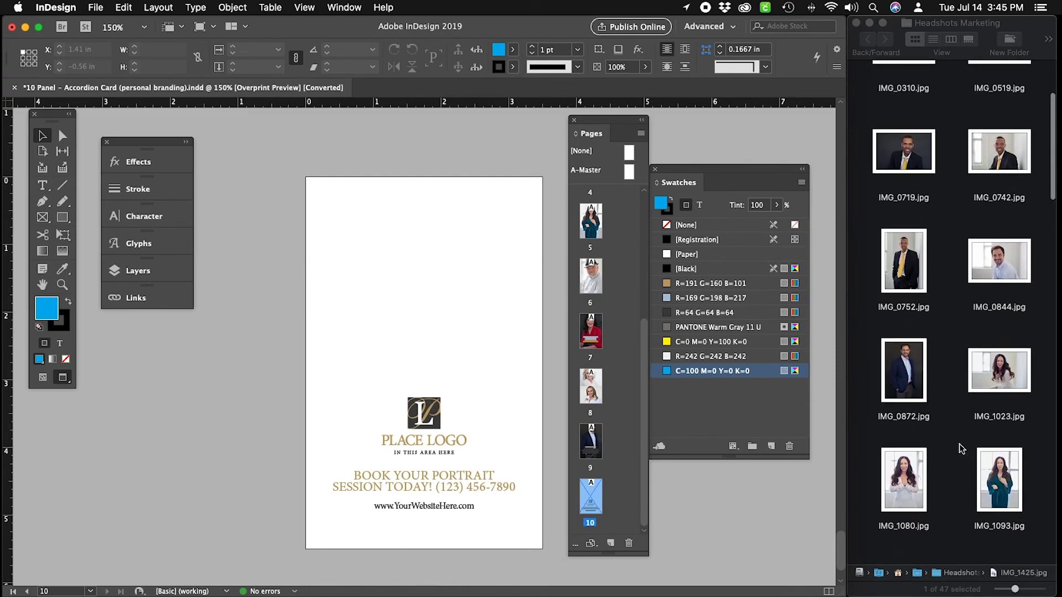
pyautogui.scroll(1, 959, 444)
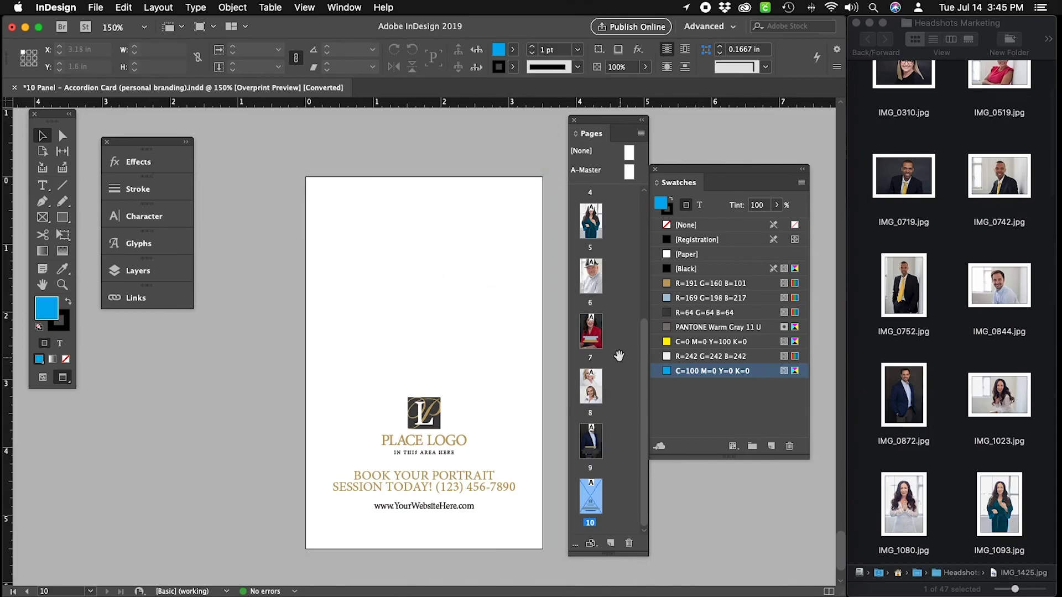
pyautogui.scroll(5, 969, 321)
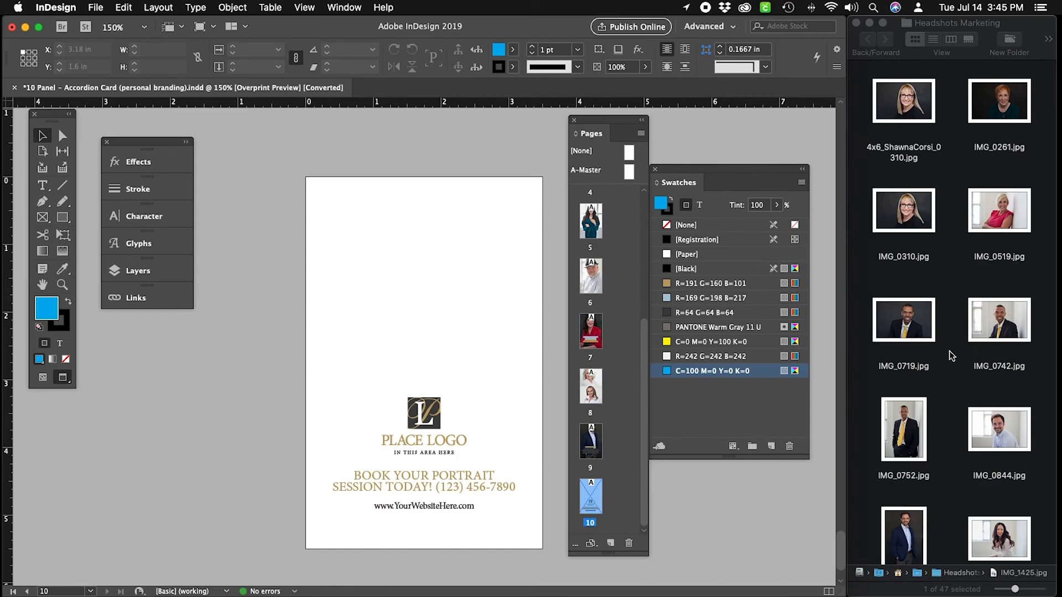
pyautogui.scroll(-15, 963, 343)
pyautogui.scroll(-10, 951, 356)
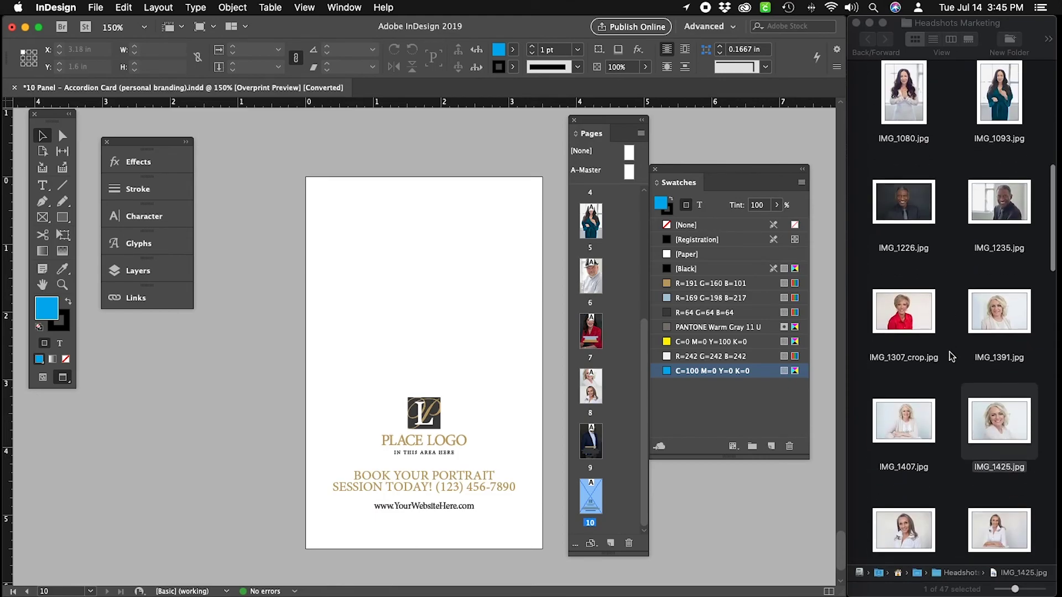
pyautogui.scroll(-5, 951, 357)
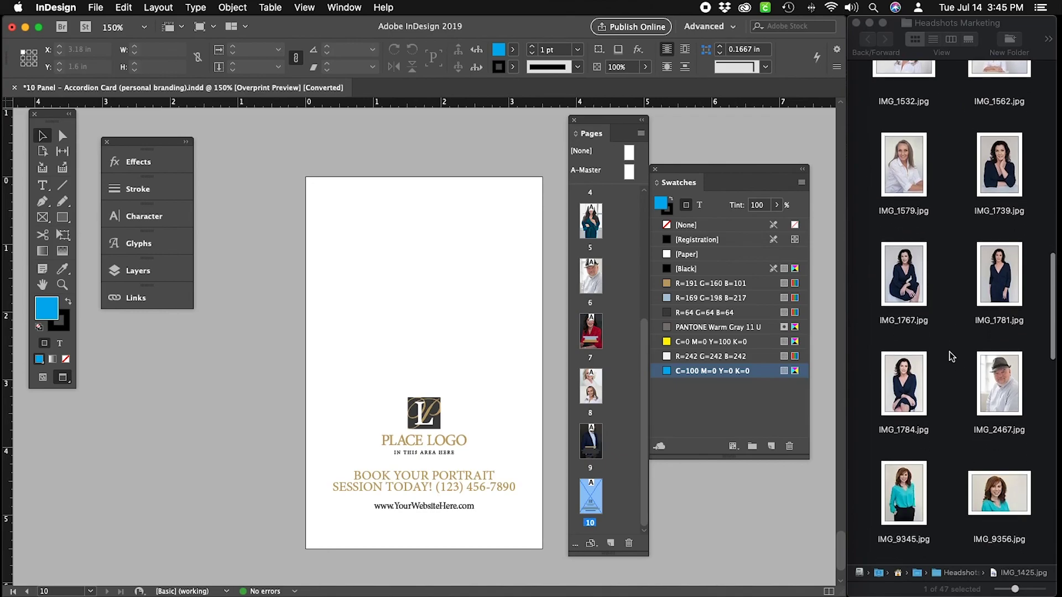
pyautogui.click(482, 270)
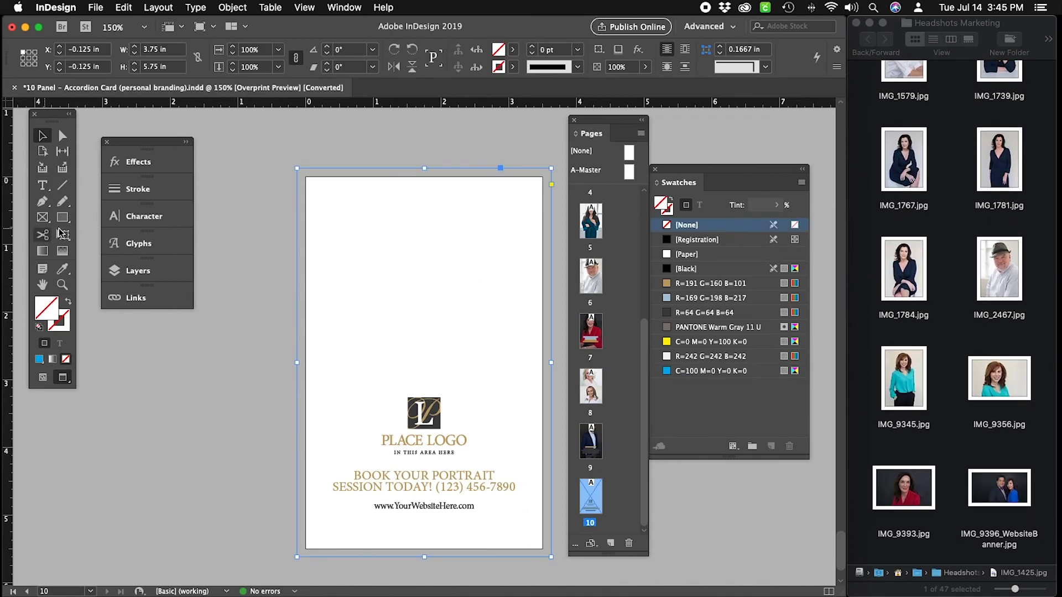
pyautogui.press('m')
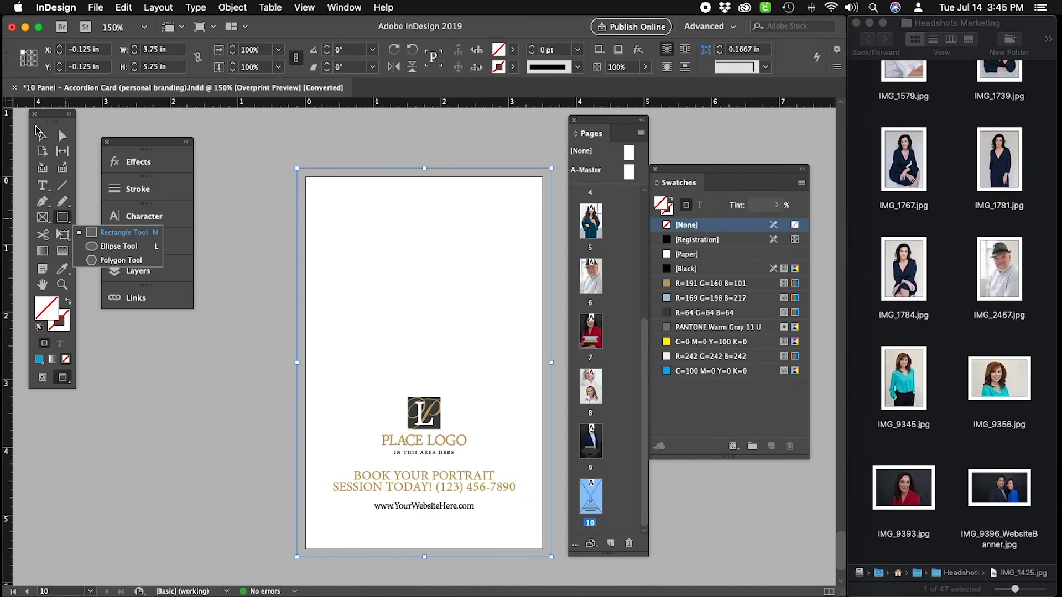
pyautogui.click(41, 132)
pyautogui.moveTo(425, 557); pyautogui.dragTo(440, 363)
# Drag IMG_9599.jpg from the Finder folder into page 10's top frame.
pyautogui.click(983, 451)
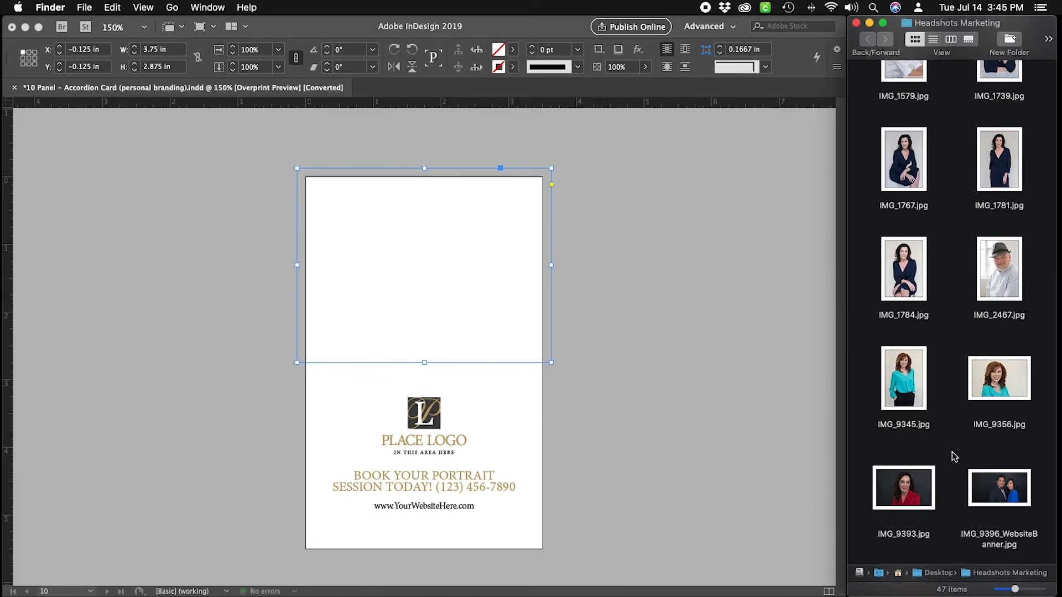
pyautogui.scroll(-5, 954, 457)
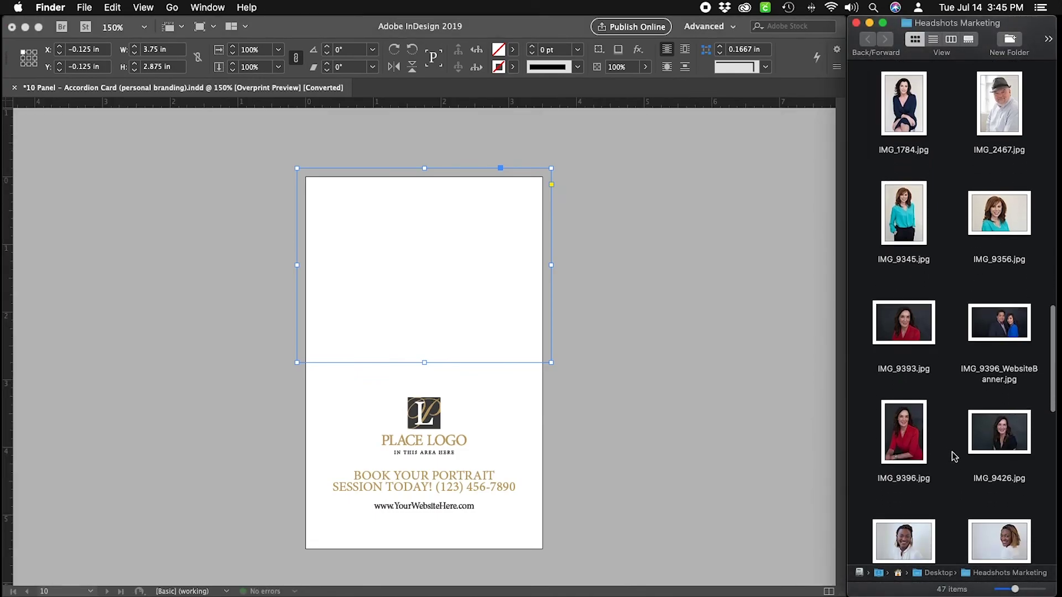
pyautogui.scroll(-5, 959, 483)
pyautogui.scroll(-1, 962, 442)
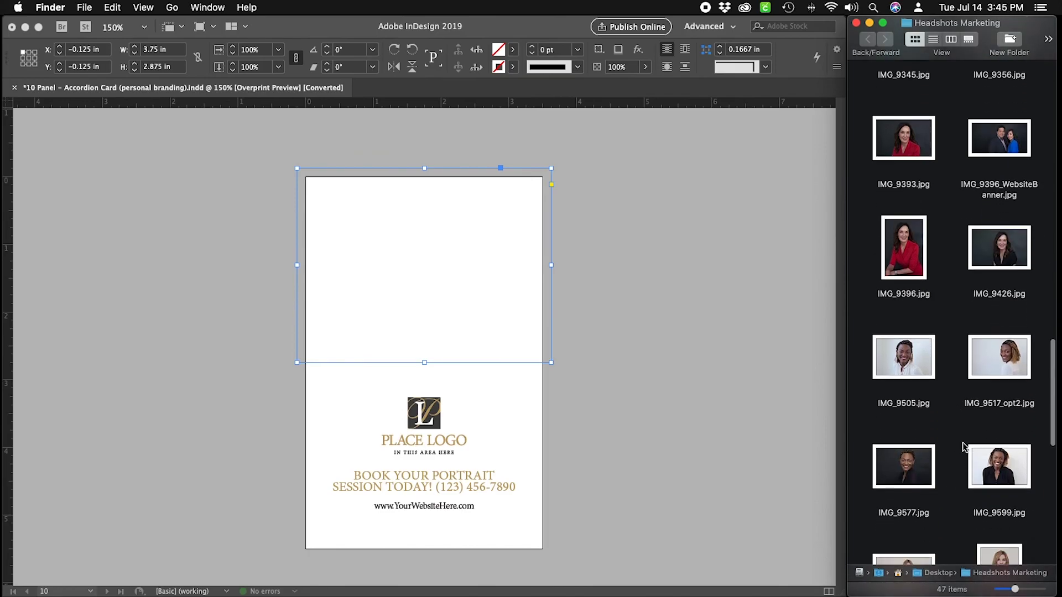
pyautogui.moveTo(1001, 462); pyautogui.dragTo(489, 311)
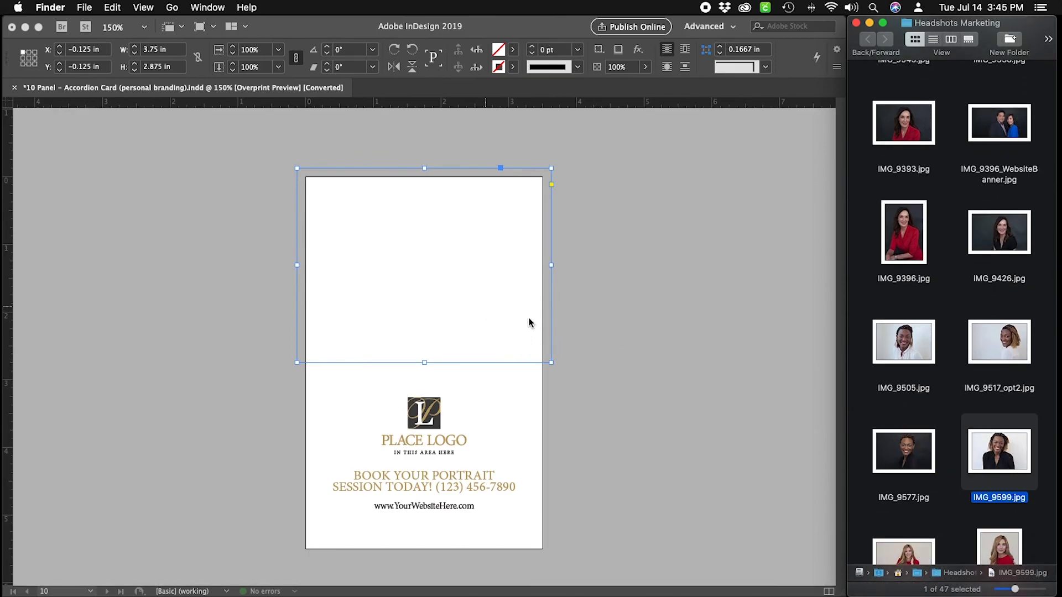
pyautogui.click(596, 347)
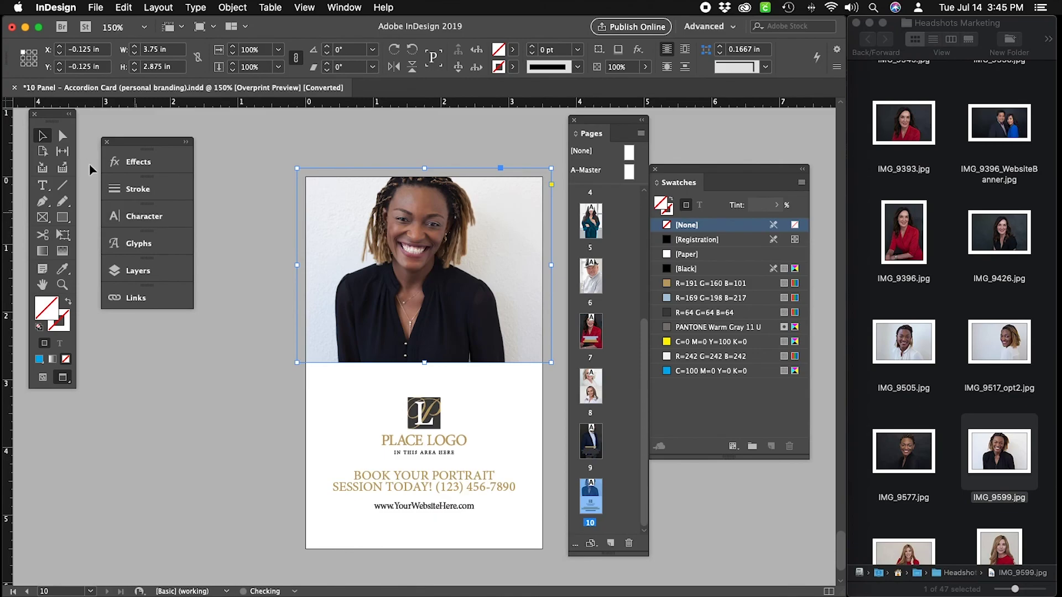
# Nudge the headshot frame down to sit at 0.25 in, then preview the page.
pyautogui.click(63, 135)
pyautogui.click(383, 251)
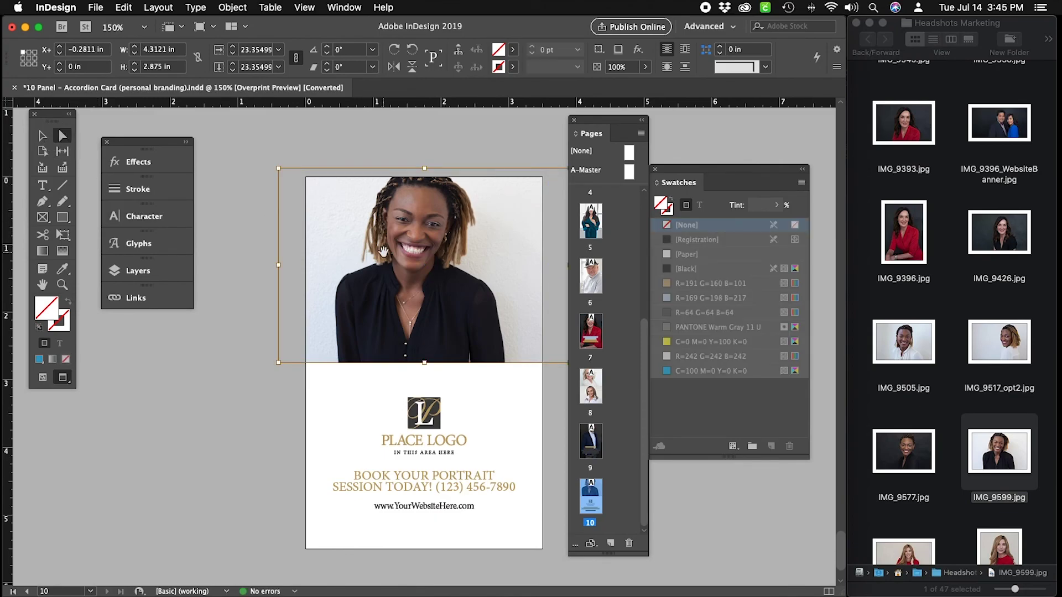
pyautogui.press('w')
pyautogui.click(42, 135)
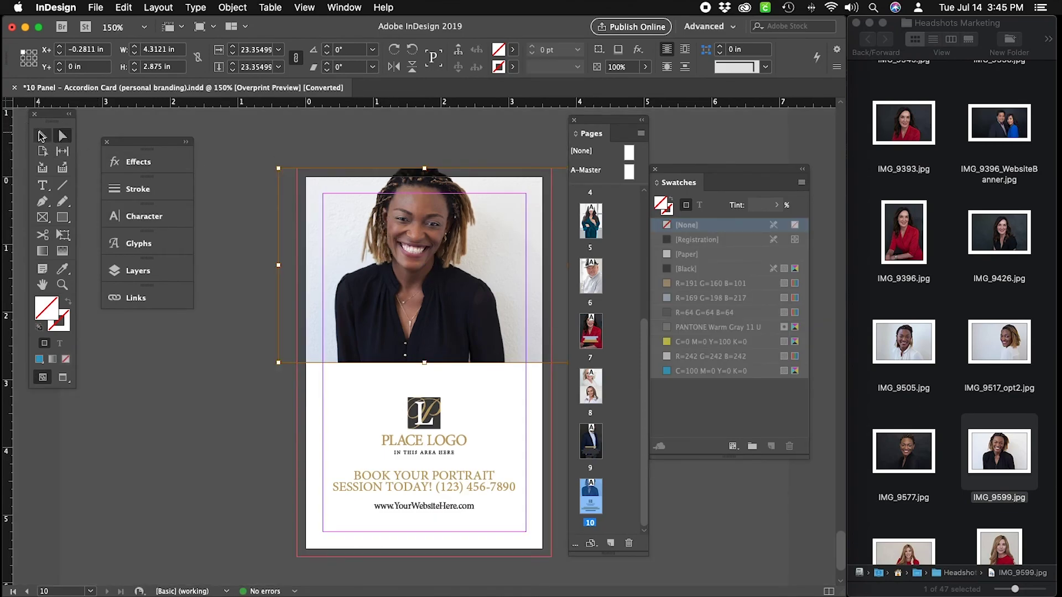
pyautogui.click(474, 213)
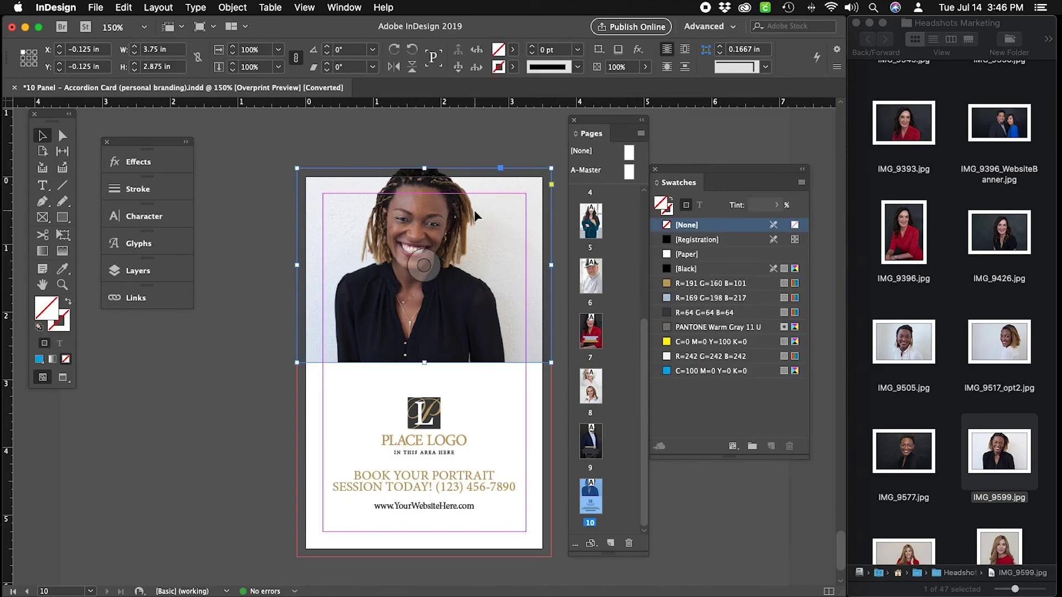
pyautogui.hotkey('shift', 'Down')
pyautogui.hotkey('shift', 'Down')
pyautogui.hotkey('shift', 'Down')
pyautogui.press('Up')
pyautogui.press('Up')
pyautogui.press('Up')
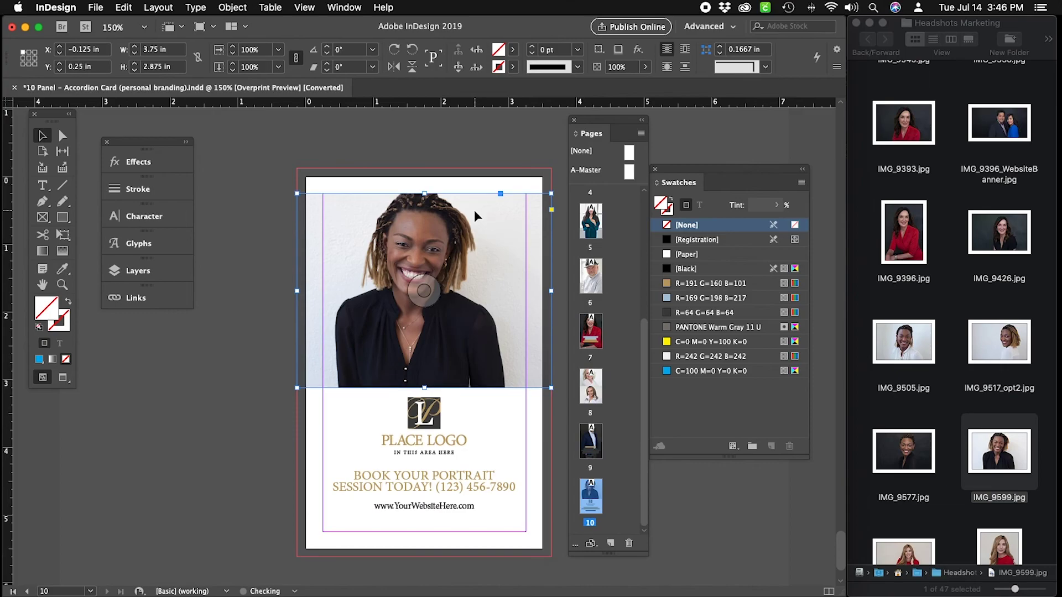
pyautogui.click(497, 164)
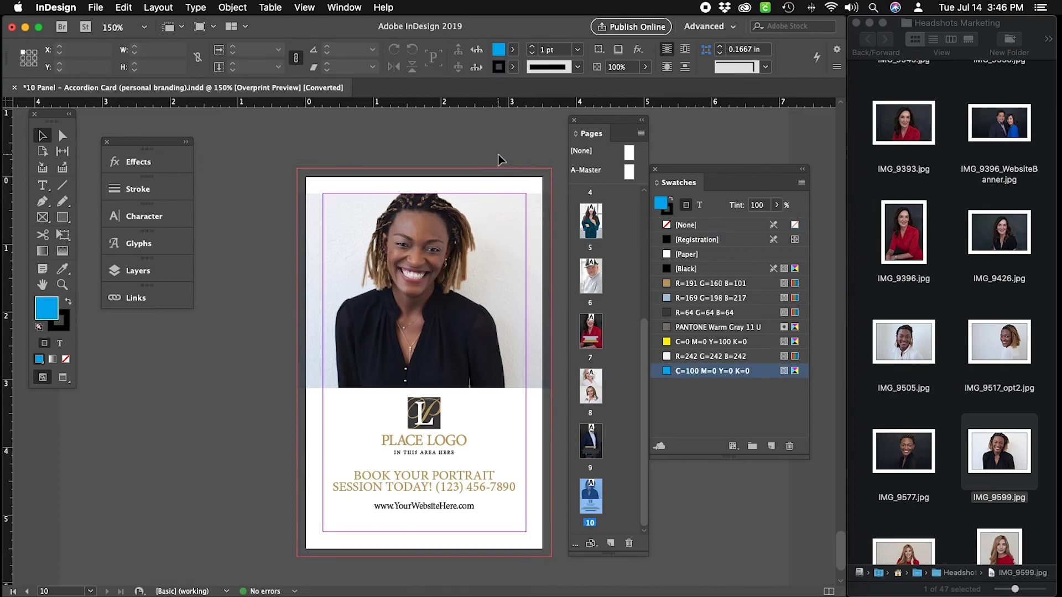
pyautogui.press('w')
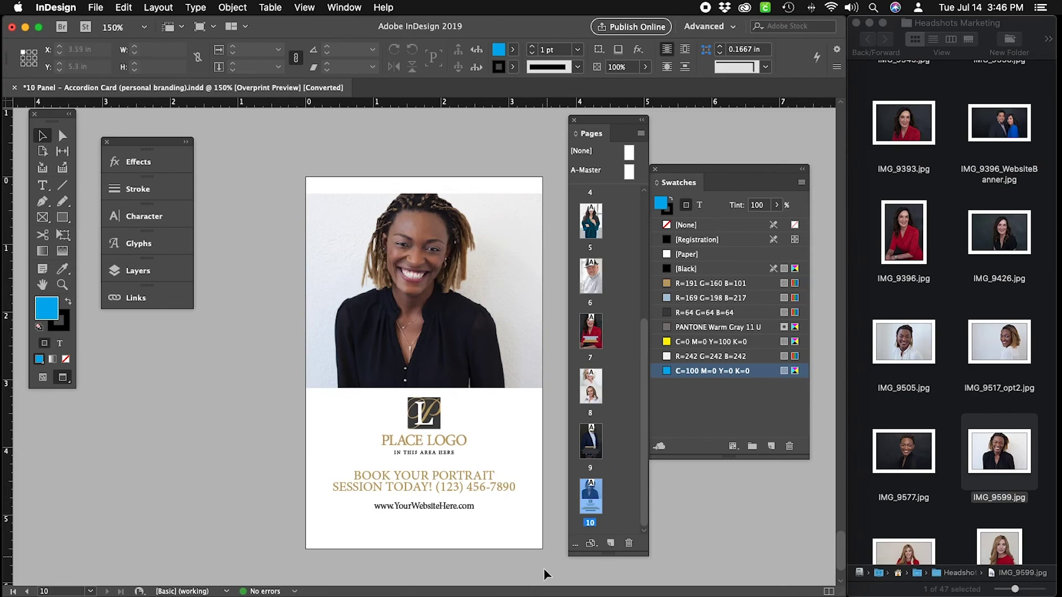
# Shift the logo and booking text block lower, to Y 3.4461 in.
pyautogui.moveTo(553, 523); pyautogui.dragTo(326, 399)
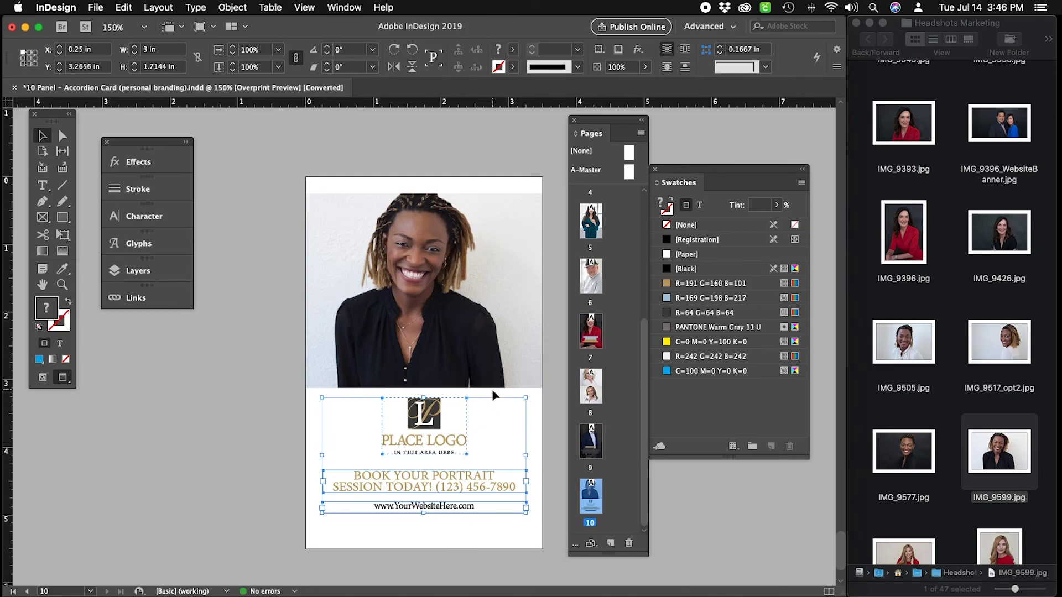
pyautogui.click(268, 426)
pyautogui.moveTo(281, 563); pyautogui.dragTo(525, 401)
pyautogui.press('Down')
pyautogui.press('Down')
pyautogui.press('Down')
pyautogui.press('Down')
pyautogui.press('Down')
pyautogui.press('Down')
pyautogui.press('Down')
pyautogui.press('Down')
pyautogui.press('Down')
pyautogui.press('Down')
pyautogui.press('Down')
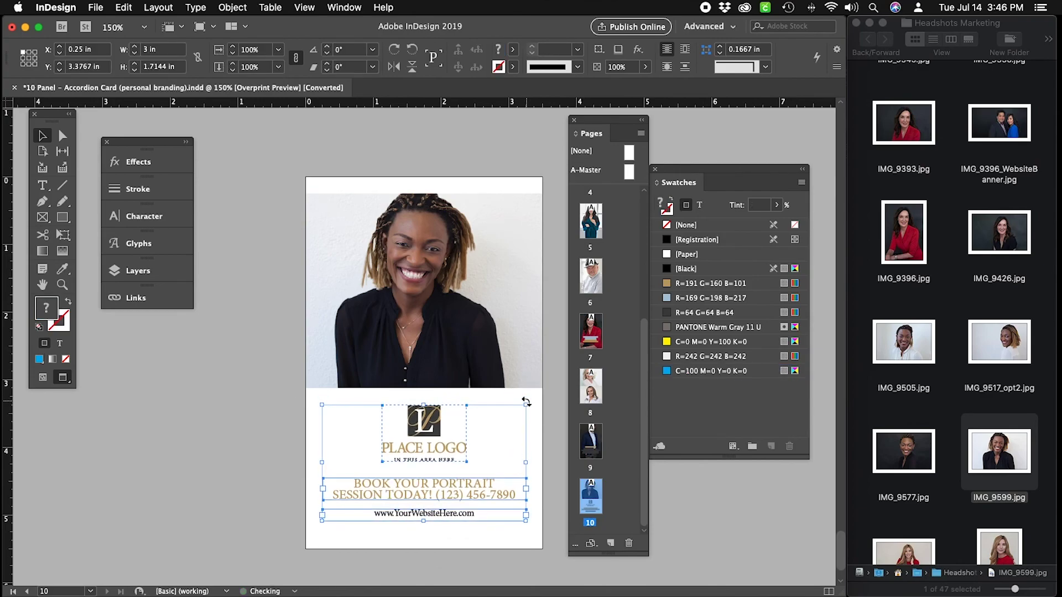
pyautogui.press('Down')
# Tighten the website frame to fit its text and select the BOOK YOUR PORTRAIT frame.
pyautogui.press('super+alt+c')
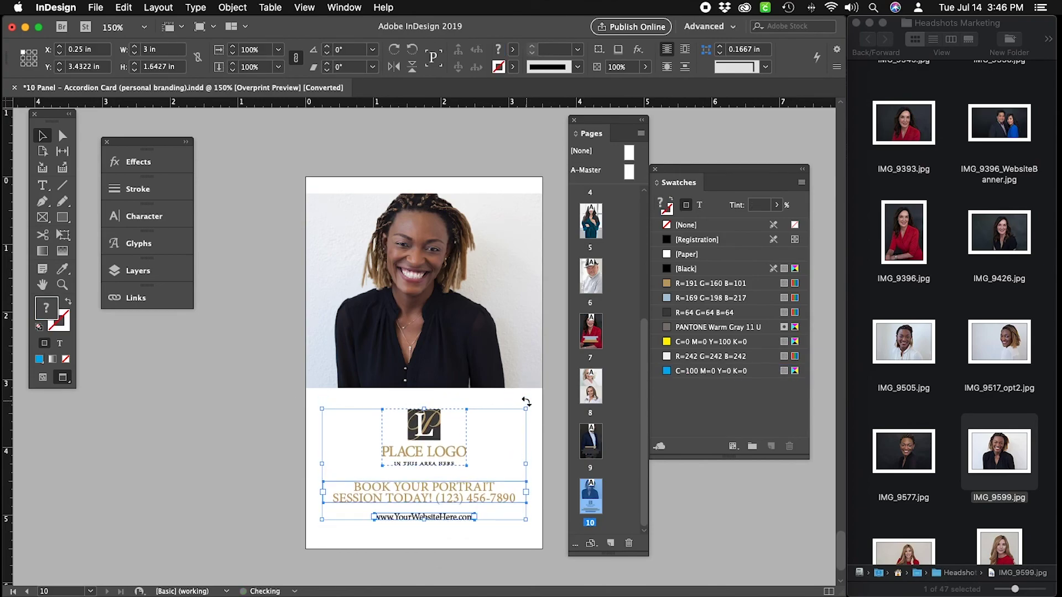
pyautogui.click(237, 400)
pyautogui.scroll(-1, 237, 399)
pyautogui.click(435, 496)
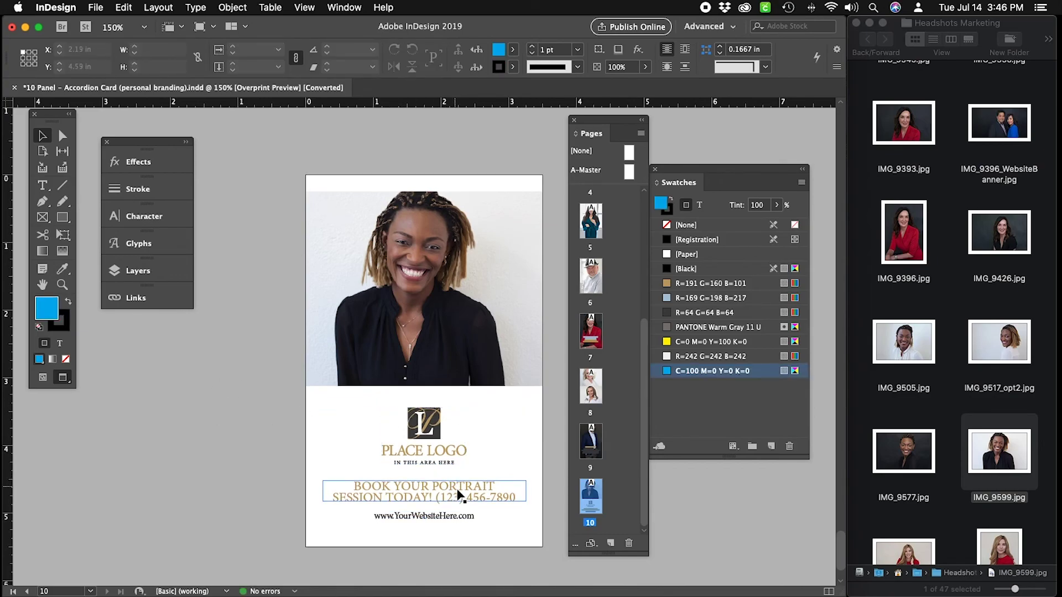
pyautogui.click(43, 185)
# Undo the mistaken 'RedCranePortraits' edit made over the phone number.
pyautogui.click(515, 497)
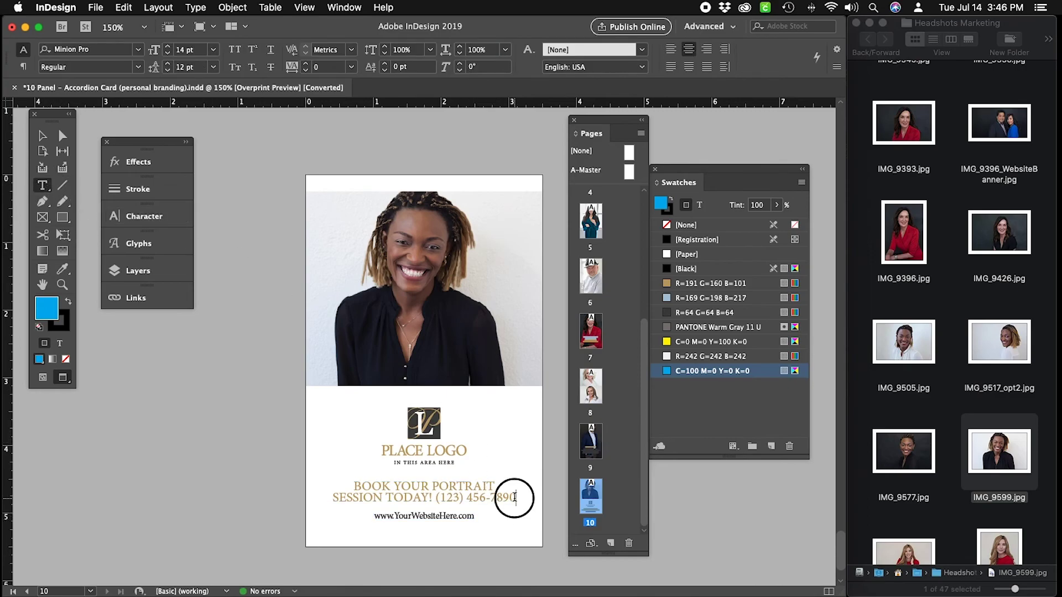
pyautogui.moveTo(514, 497); pyautogui.dragTo(395, 515)
pyautogui.write('RedCrane')
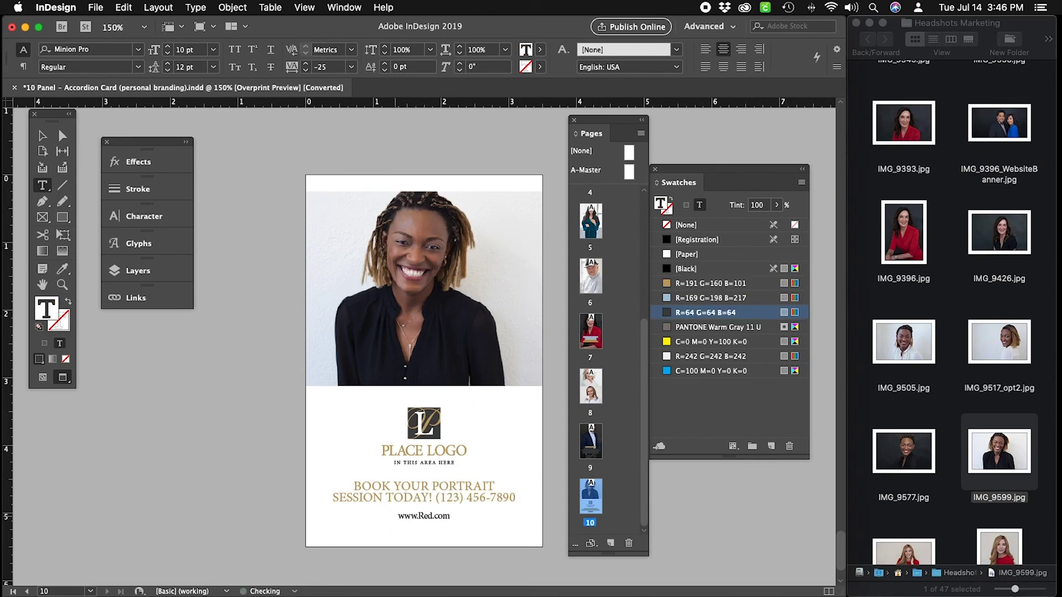
pyautogui.write('Portraits')
pyautogui.click(42, 135)
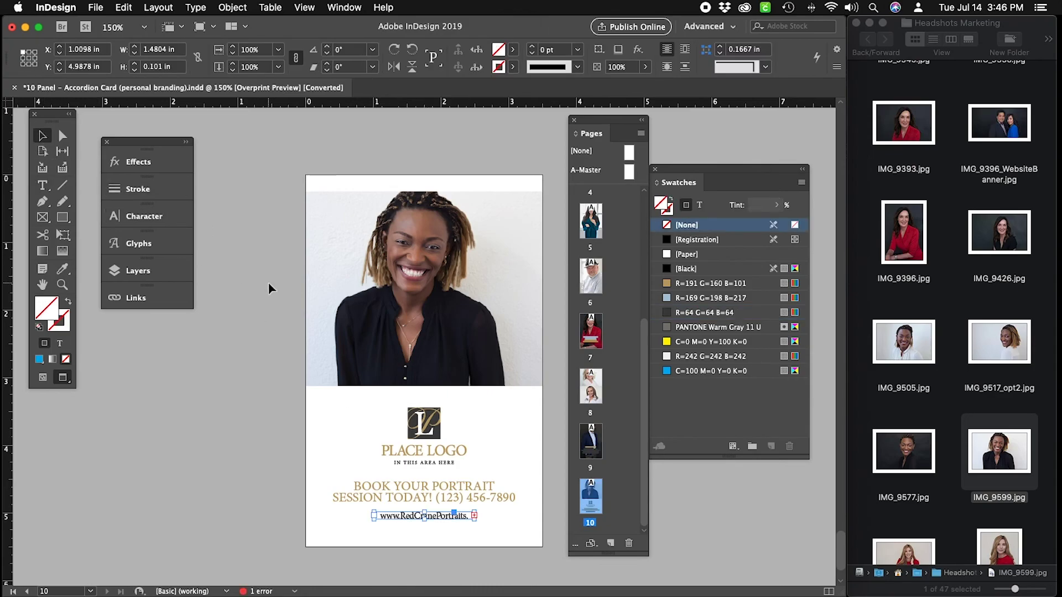
pyautogui.press('super+z')
pyautogui.press('super+z')
pyautogui.press('super+z')
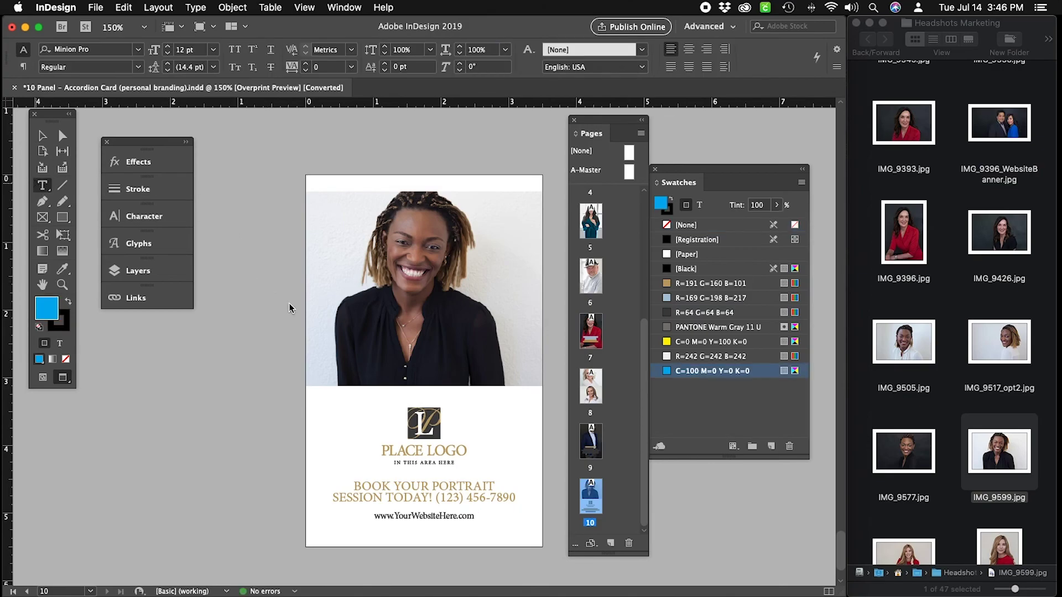
pyautogui.press('Escape')
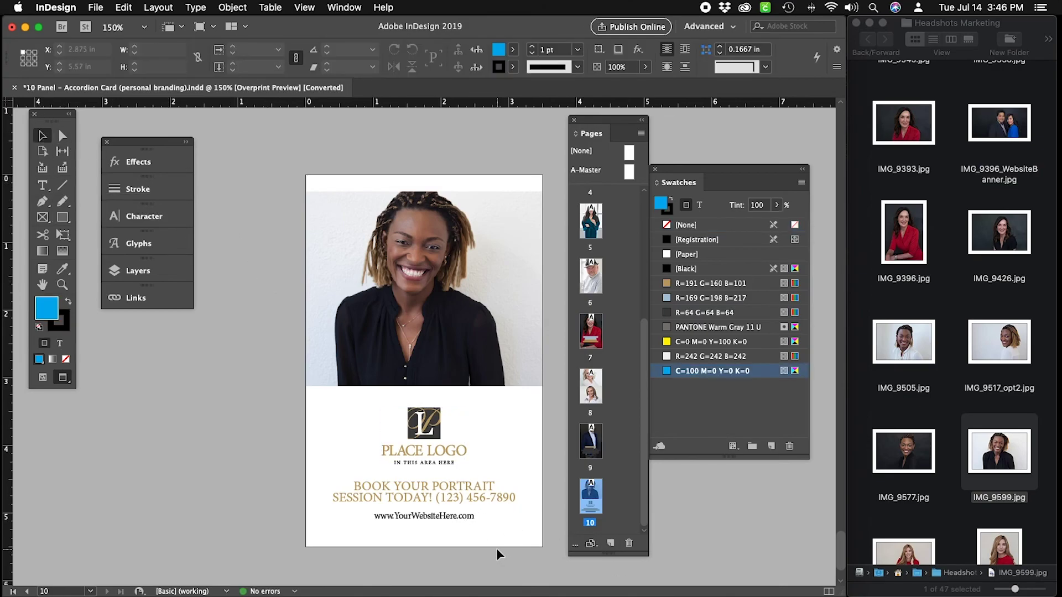
pyautogui.click(460, 515)
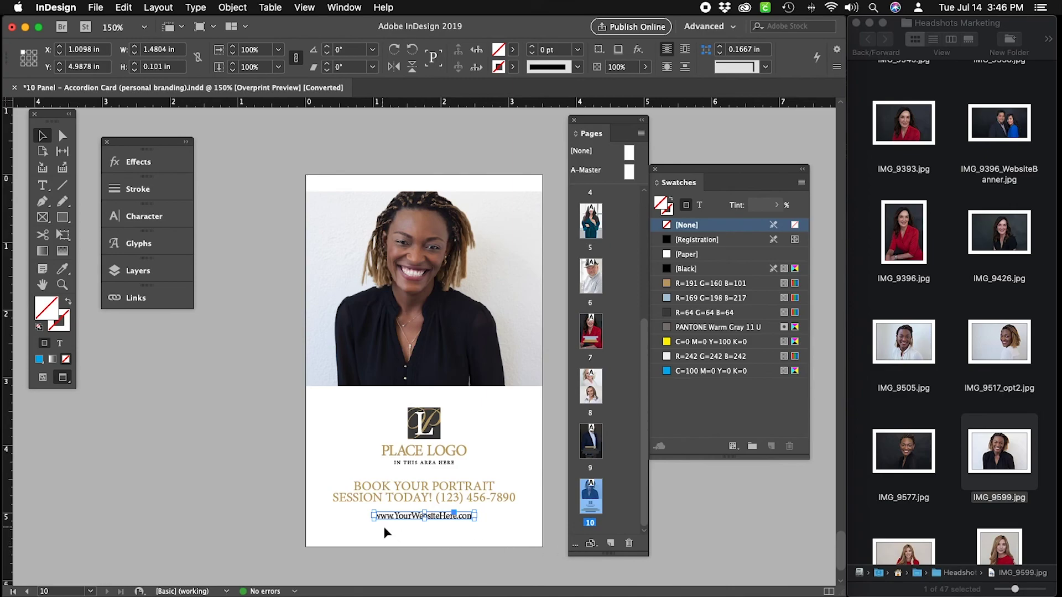
pyautogui.moveTo(372, 521); pyautogui.dragTo(306, 524)
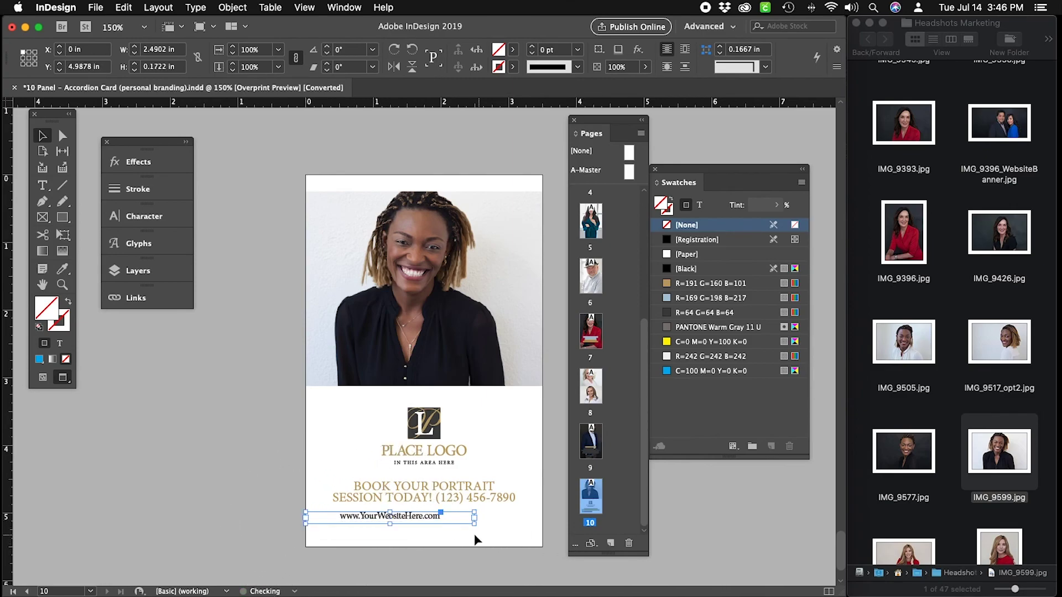
pyautogui.moveTo(474, 524); pyautogui.dragTo(543, 529)
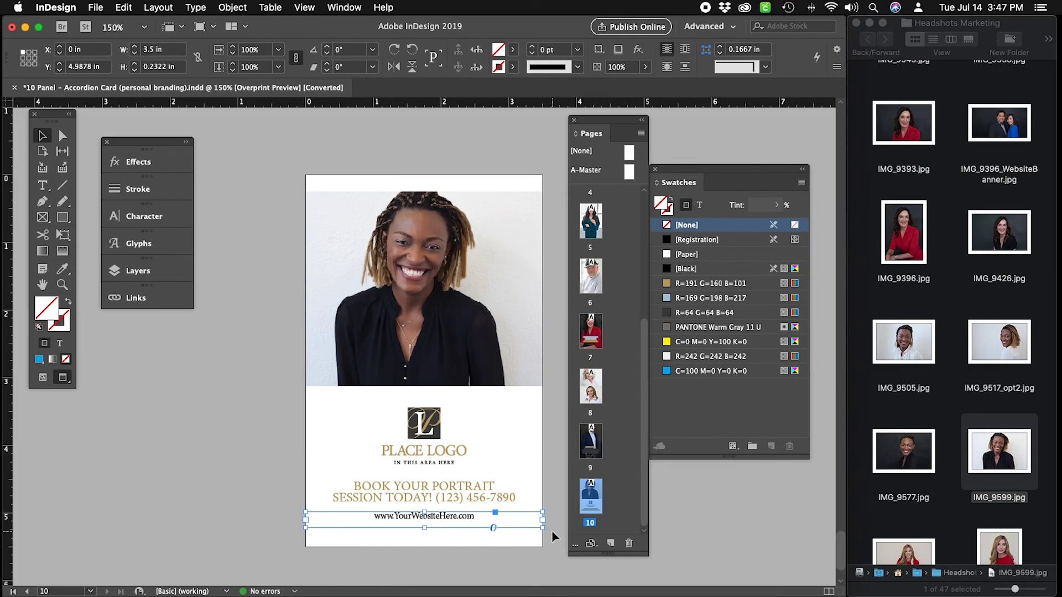
pyautogui.press('t')
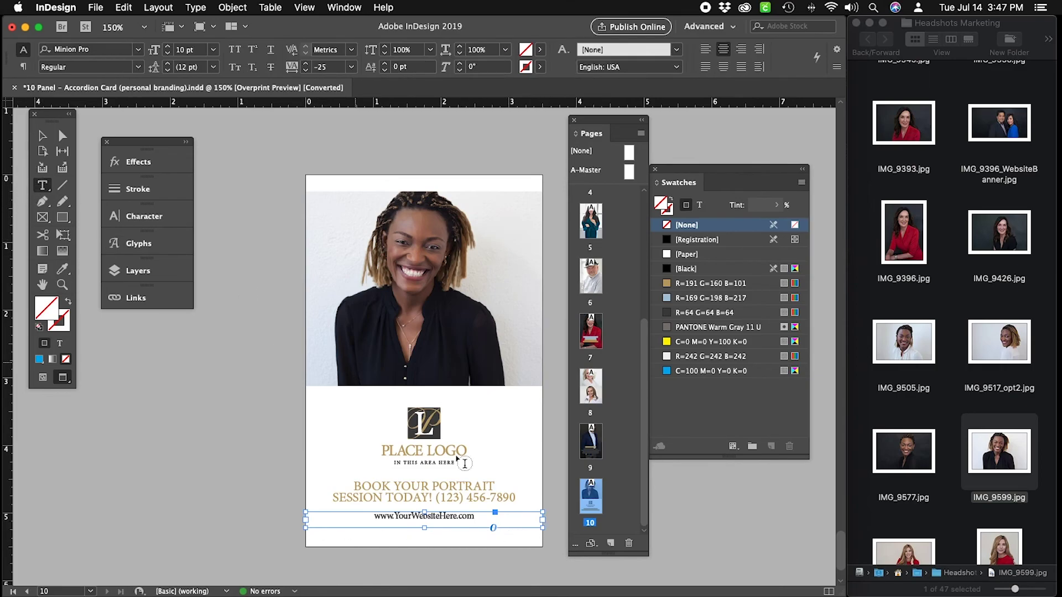
pyautogui.moveTo(457, 516); pyautogui.dragTo(394, 516)
pyautogui.write('RedCranePortraits')
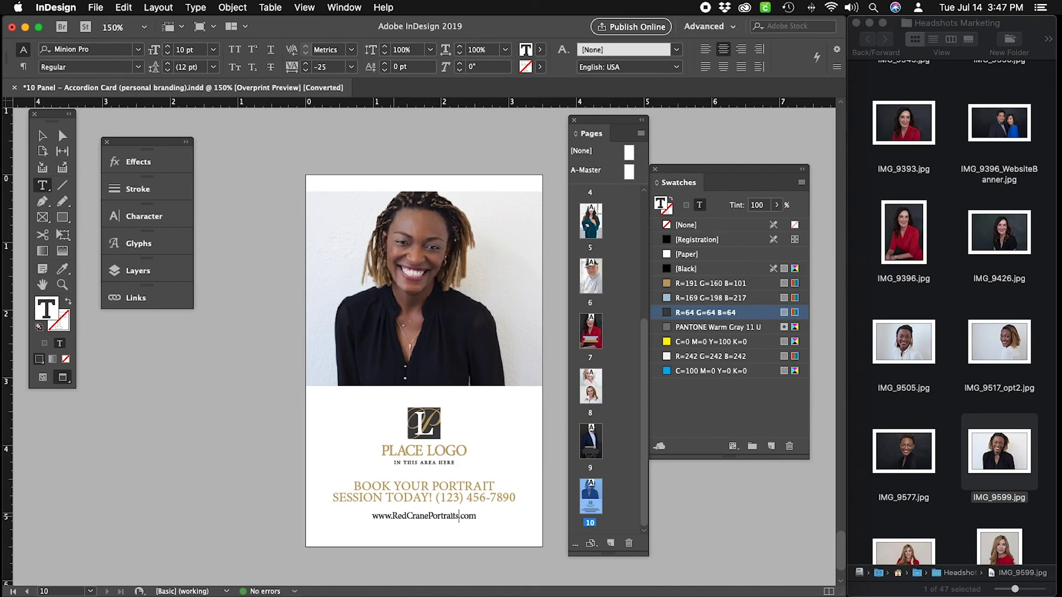
# Replace the placeholder area code and digits with the studio's phone number.
pyautogui.moveTo(459, 497); pyautogui.dragTo(445, 498)
pyautogui.scroll(-1, 508, 503)
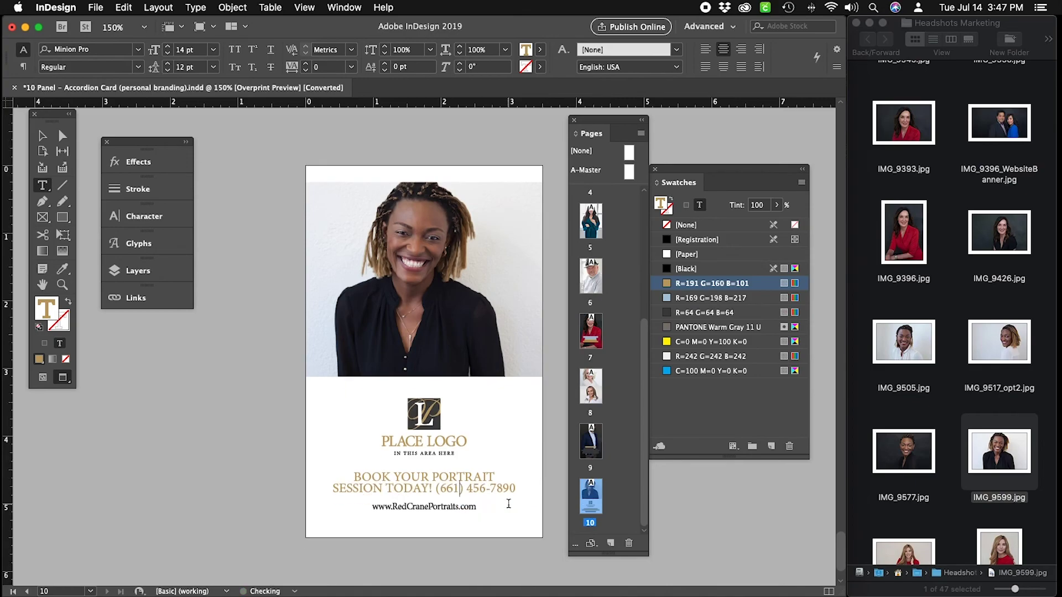
pyautogui.moveTo(516, 488); pyautogui.dragTo(467, 489)
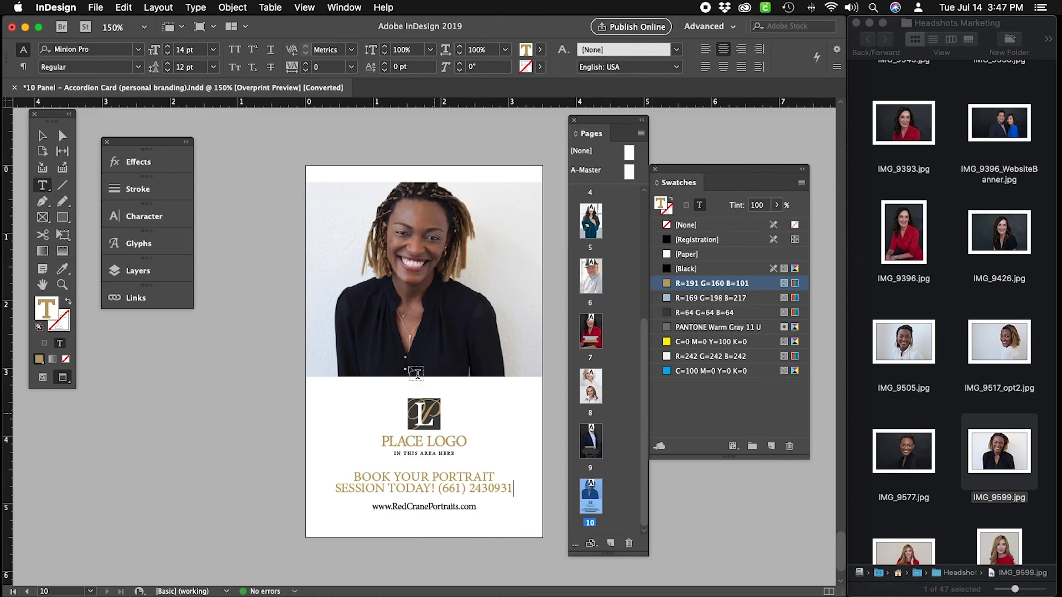
pyautogui.press('Escape')
# Delete the PLACE LOGO placeholder and draw a 1.36 × 1.1 in empty frame in its place.
pyautogui.click(509, 410)
pyautogui.moveTo(510, 394); pyautogui.dragTo(379, 459)
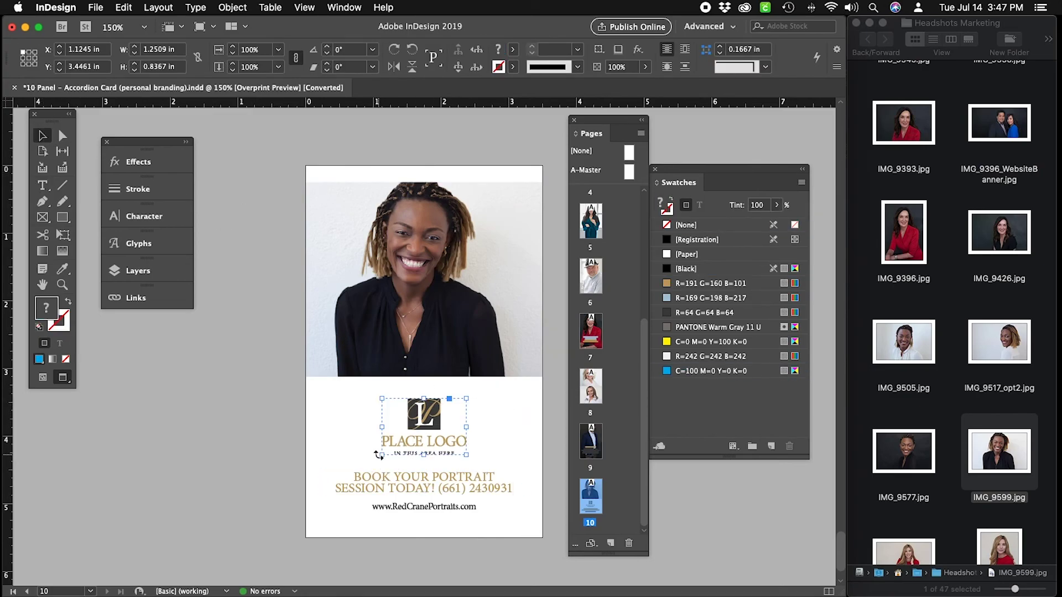
pyautogui.press('BackSpace')
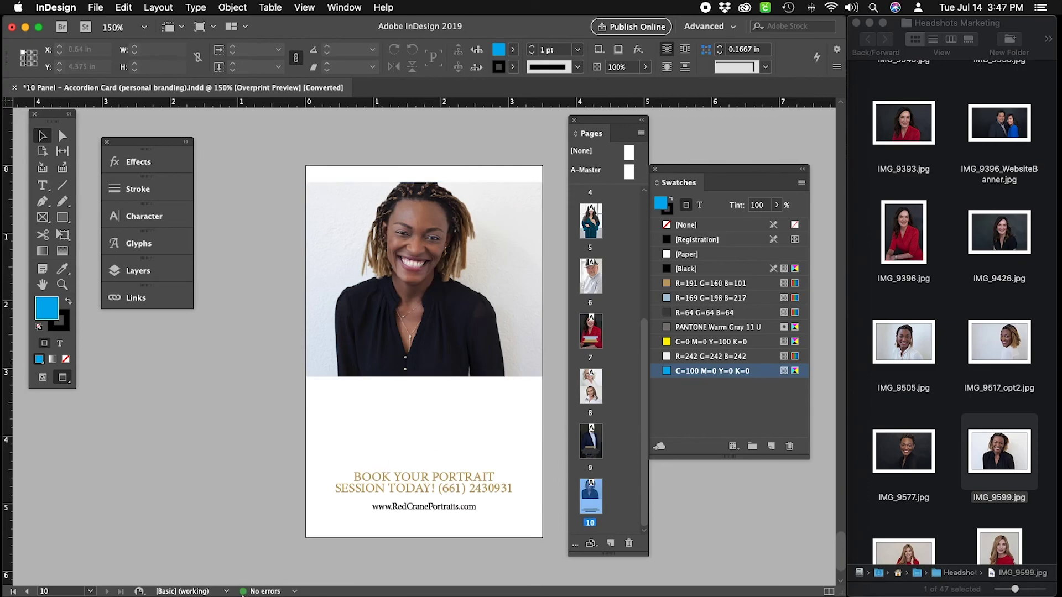
pyautogui.moveTo(241, 593)
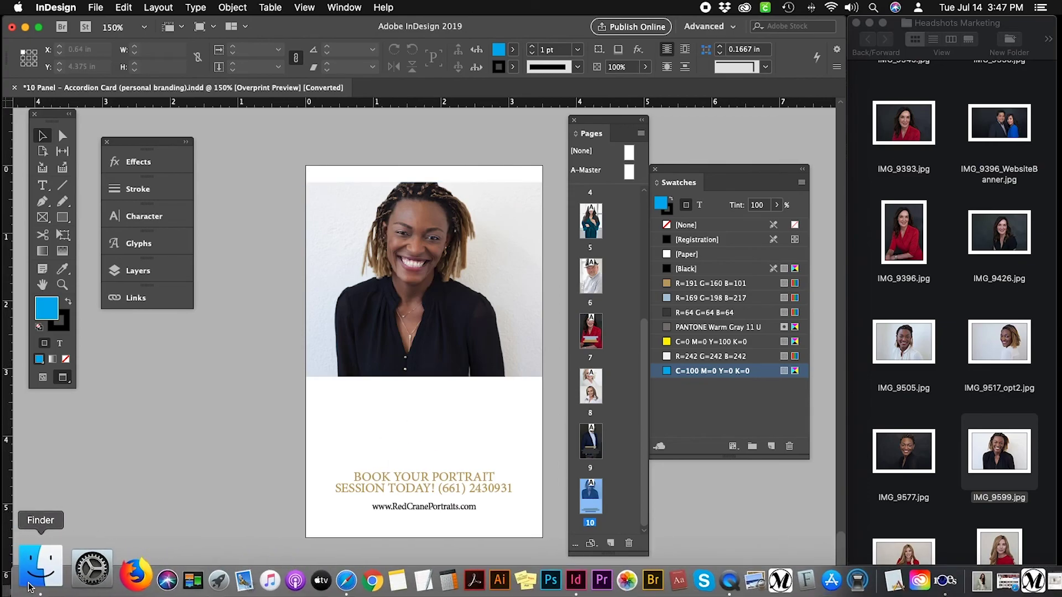
pyautogui.click(42, 219)
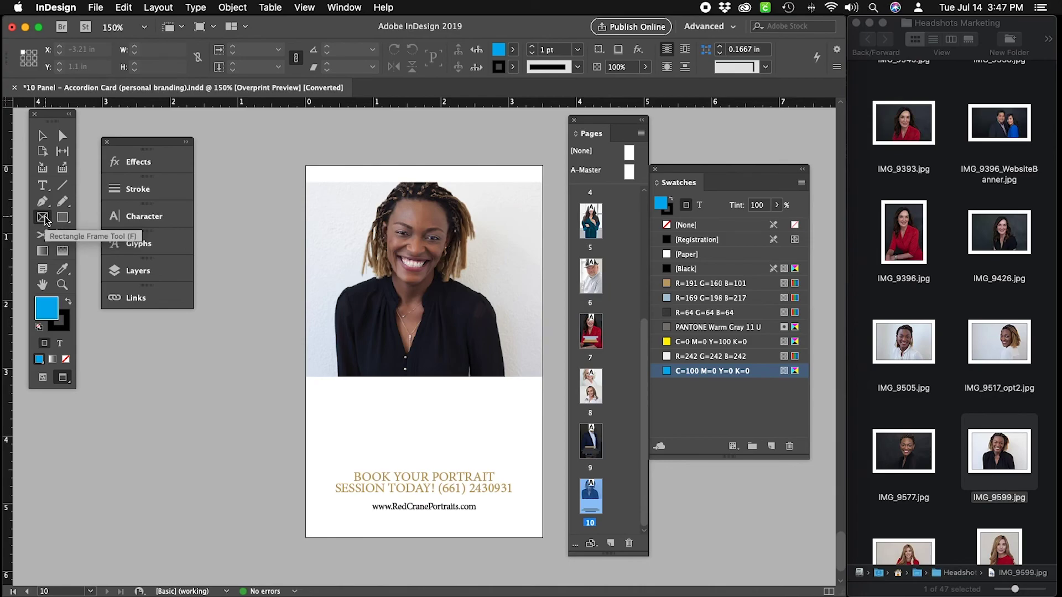
pyautogui.moveTo(382, 390)
pyautogui.mouseDown()
pyautogui.moveTo(442, 417)
pyautogui.moveTo(474, 464)
pyautogui.mouseUp()
# Place RedCrane_LOGO2019.eps from Desktop > RED CRANE PORTRAITS > LOGOS - SLP & DESIGN > Red Crane Portraits.
pyautogui.click(95, 7)
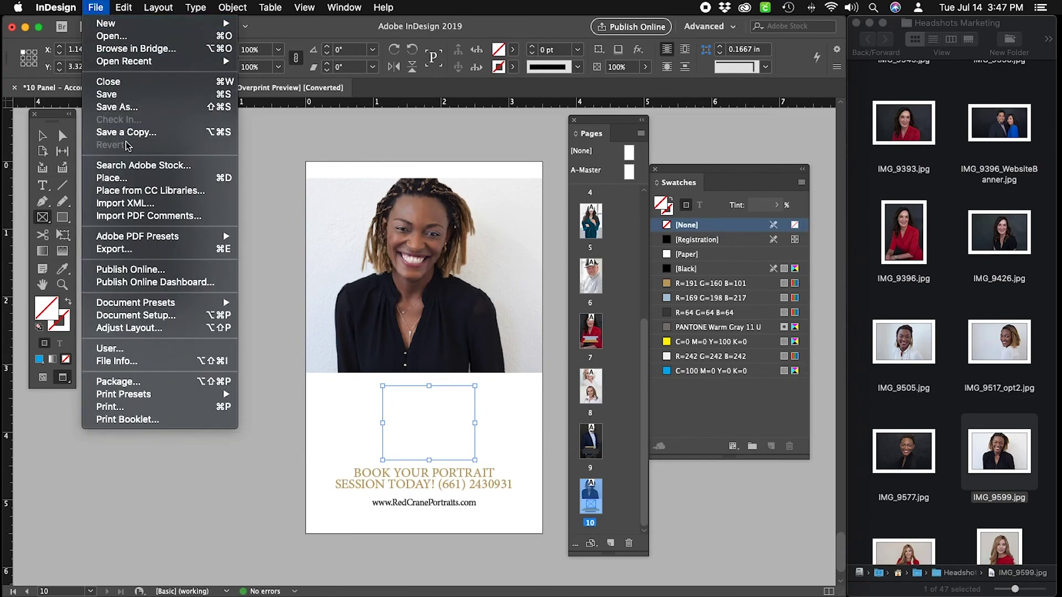
pyautogui.click(189, 178)
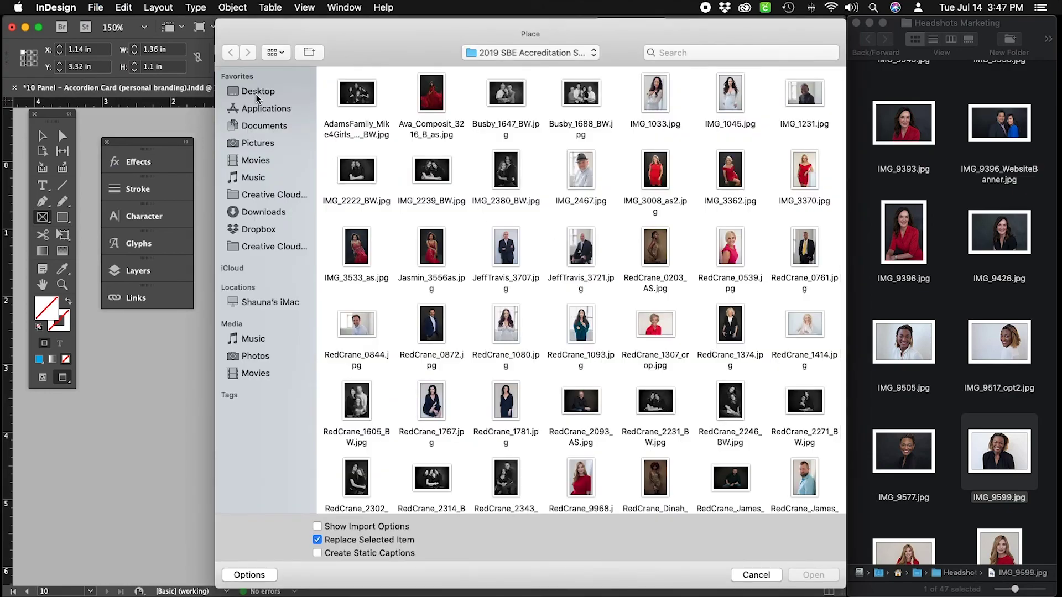
pyautogui.click(276, 91)
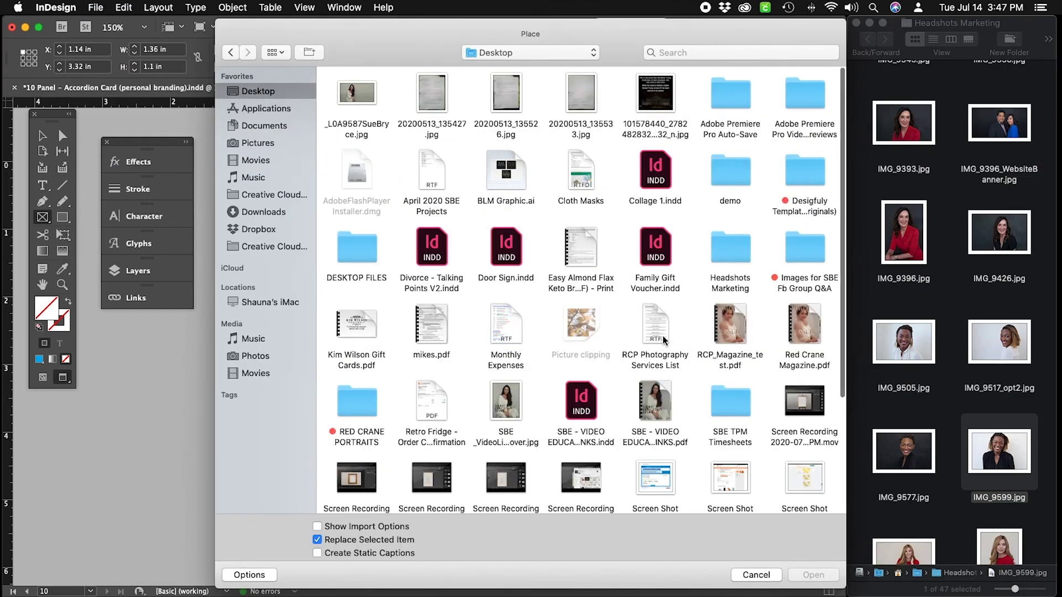
pyautogui.scroll(-5, 791, 228)
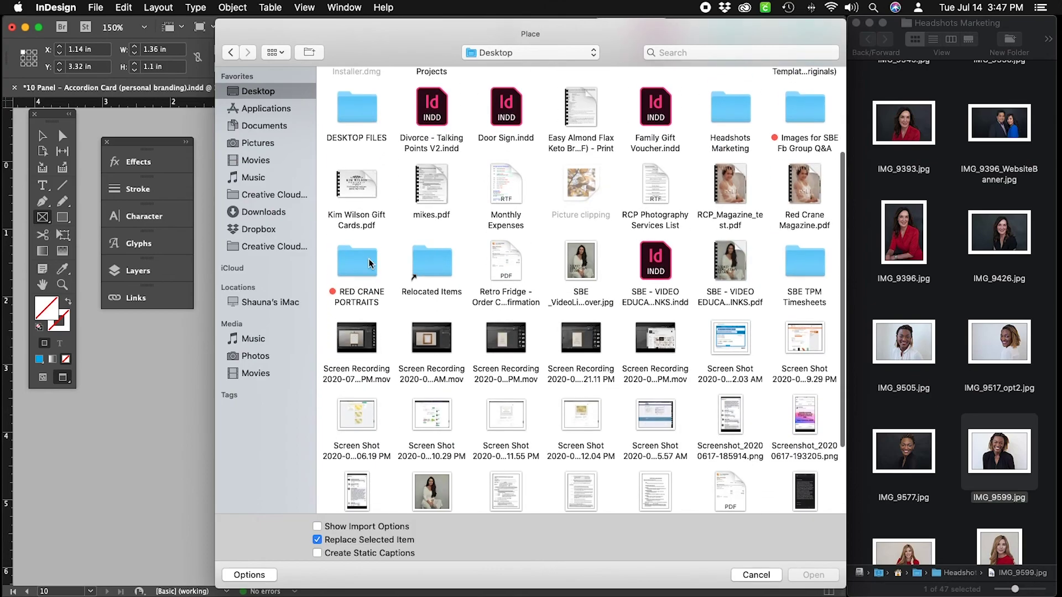
pyautogui.doubleClick(349, 266)
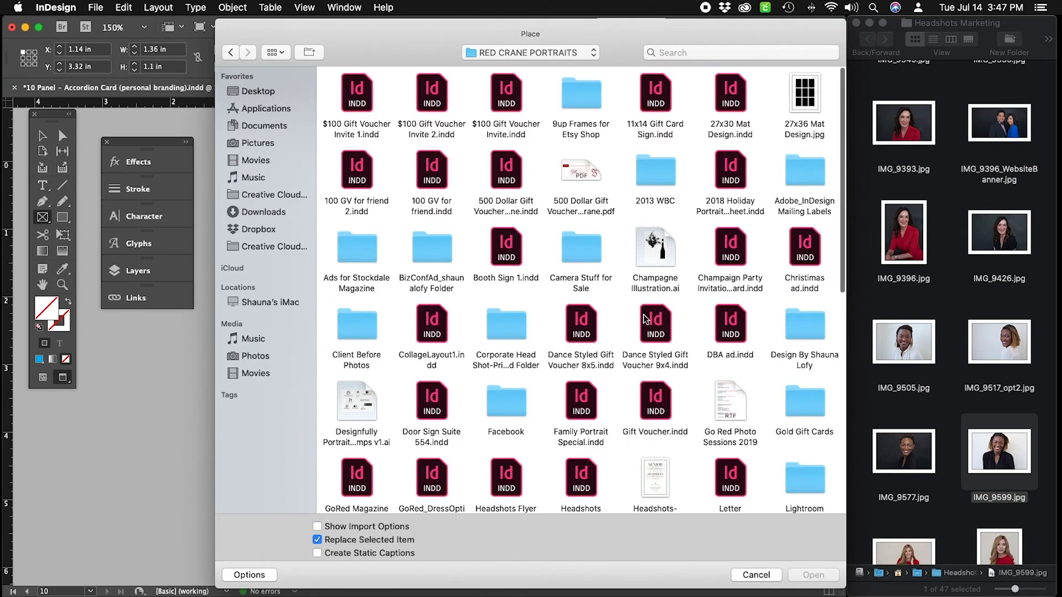
pyautogui.scroll(-10, 645, 353)
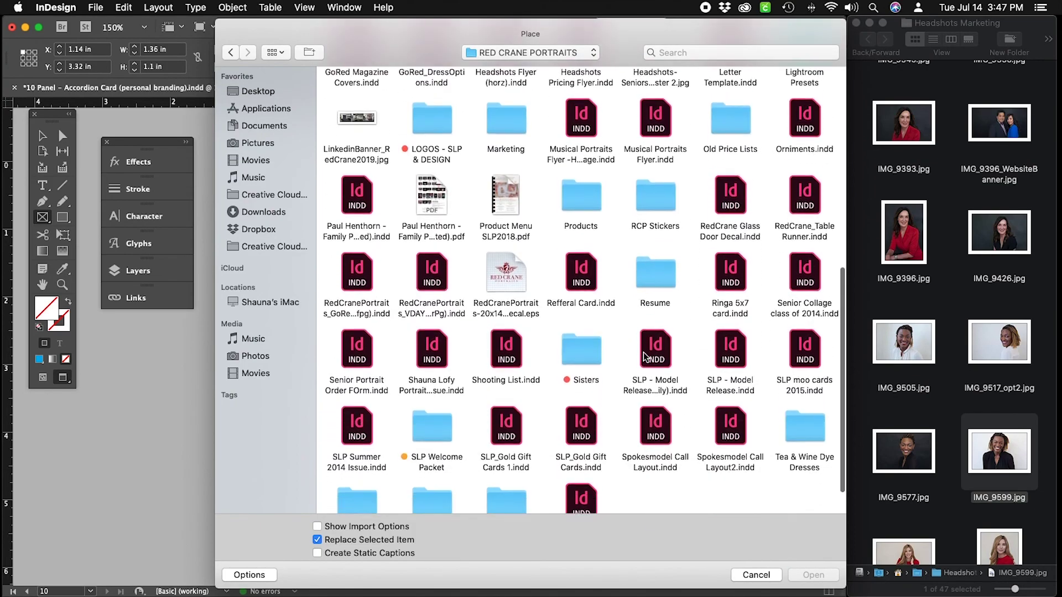
pyautogui.doubleClick(449, 111)
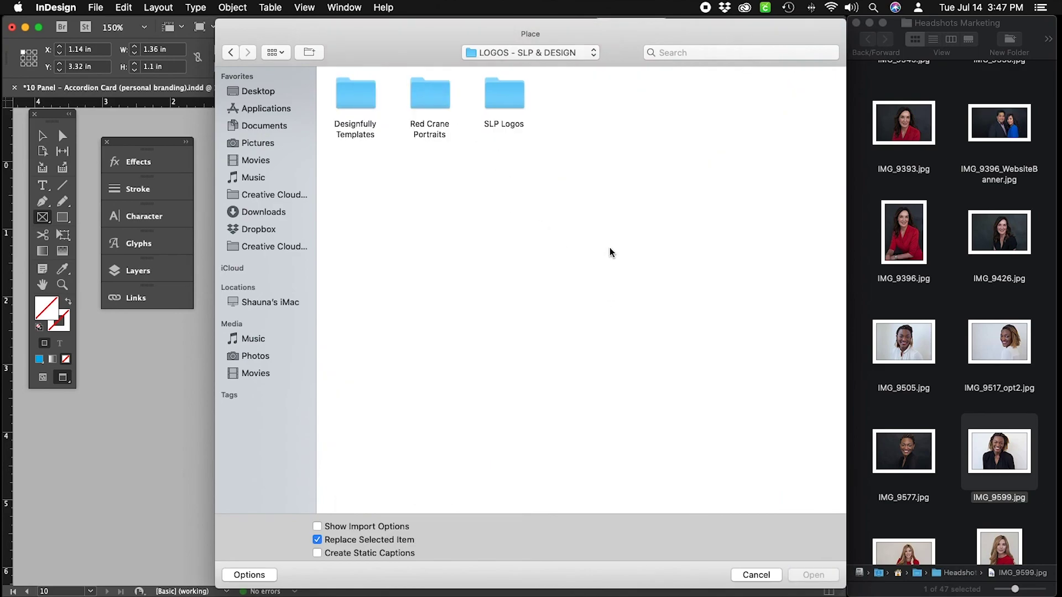
pyautogui.click(440, 99)
pyautogui.press('Return')
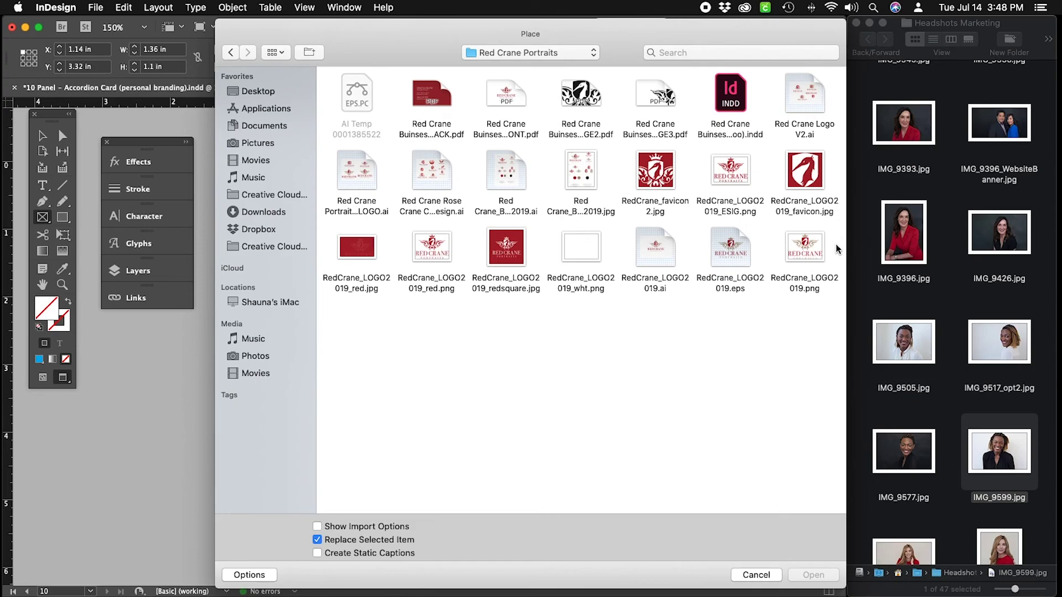
pyautogui.click(743, 256)
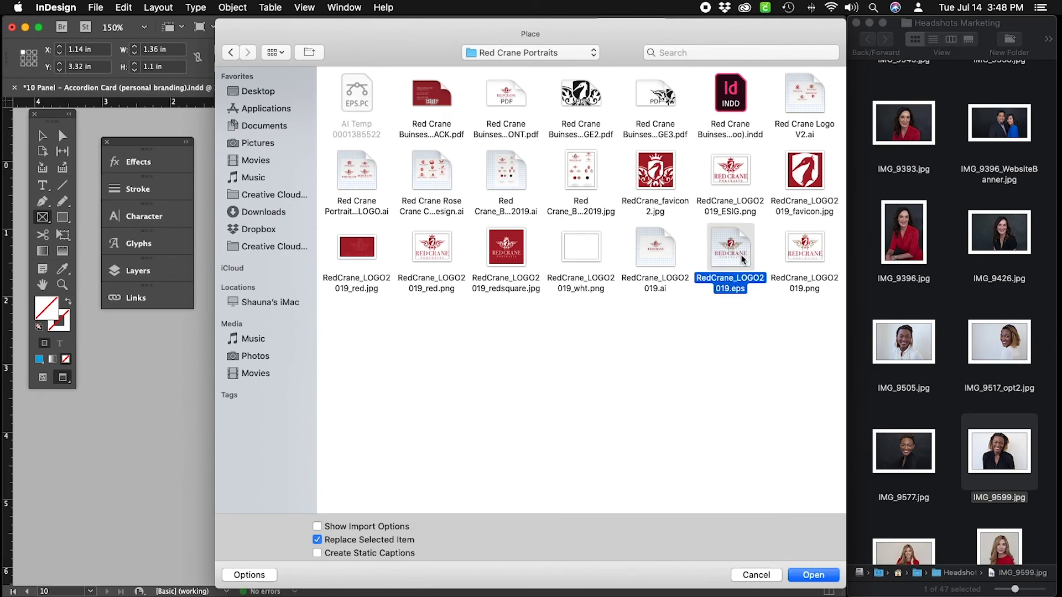
pyautogui.click(813, 575)
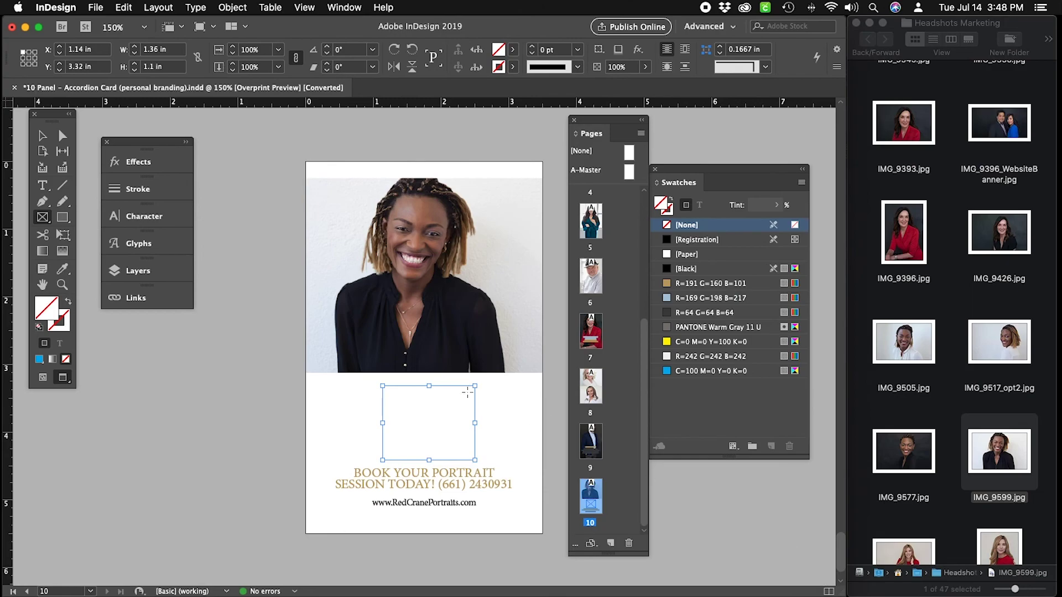
# Fit the Red Crane logo proportionally inside its frame.
pyautogui.press('v')
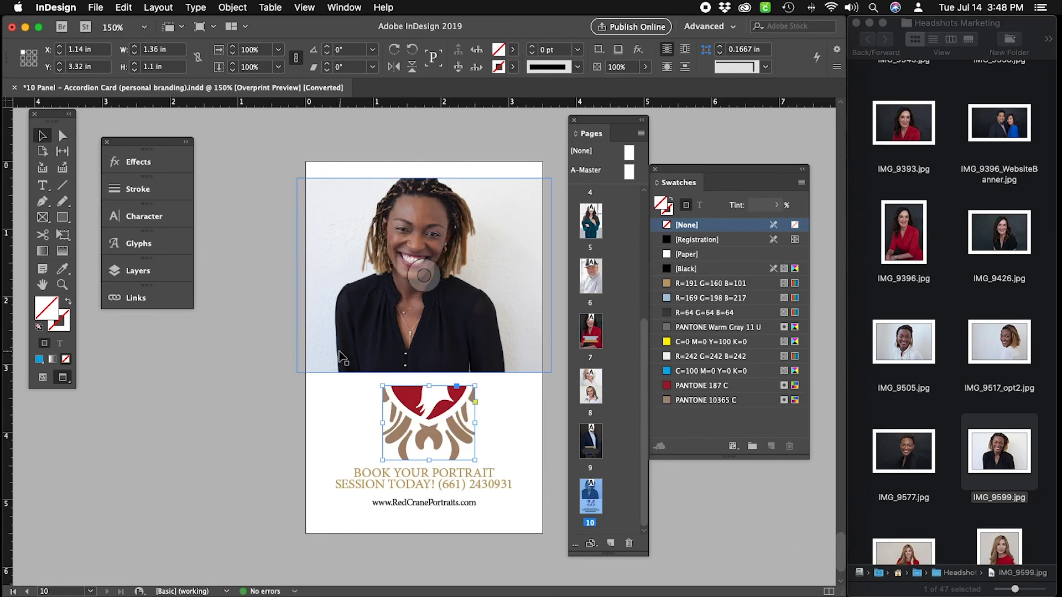
pyautogui.click(479, 427)
pyautogui.click(459, 425)
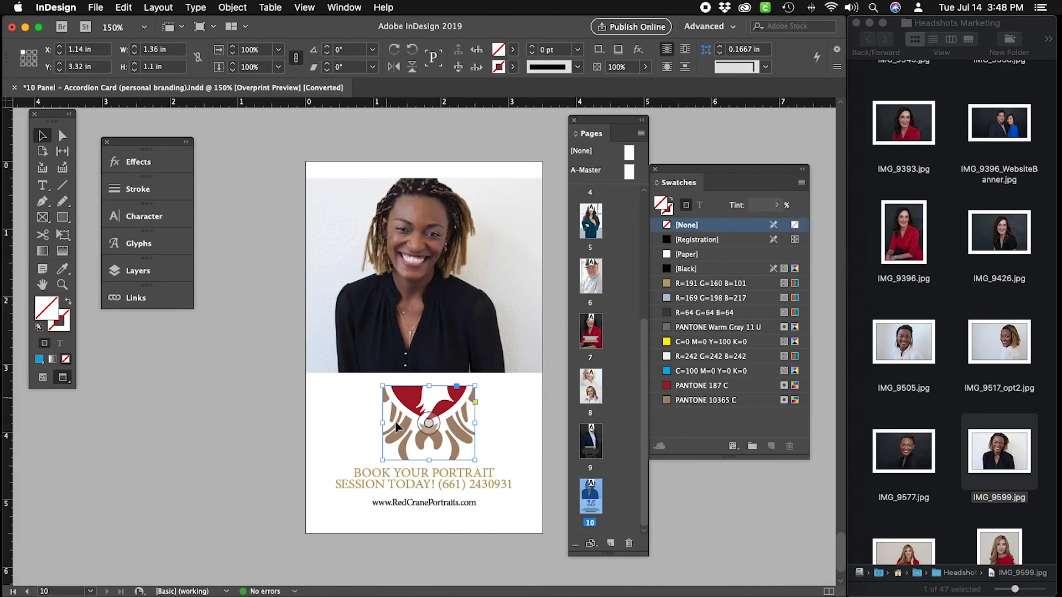
pyautogui.click(246, 8)
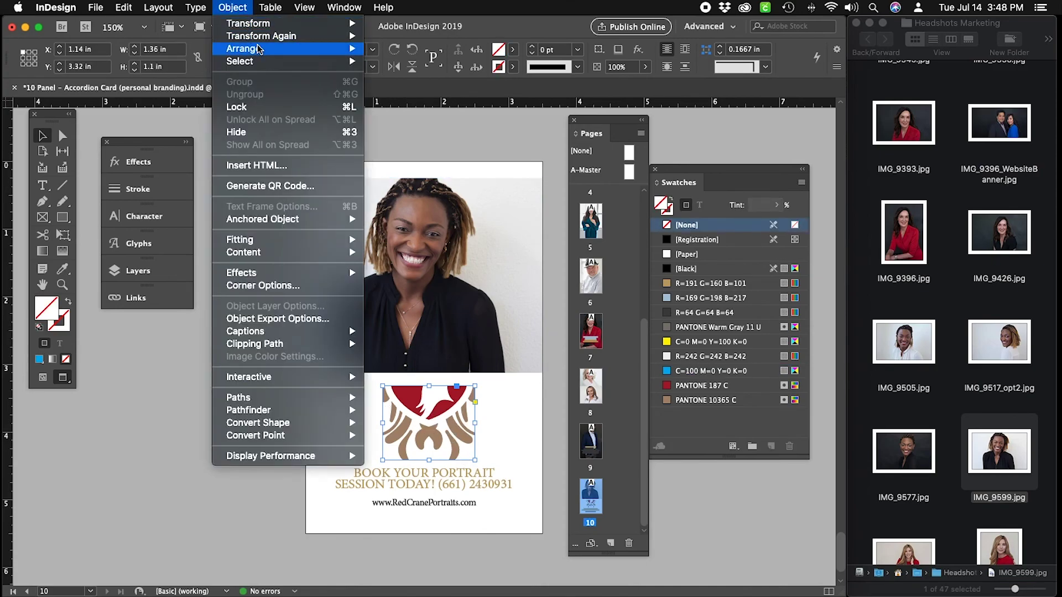
pyautogui.moveTo(292, 242)
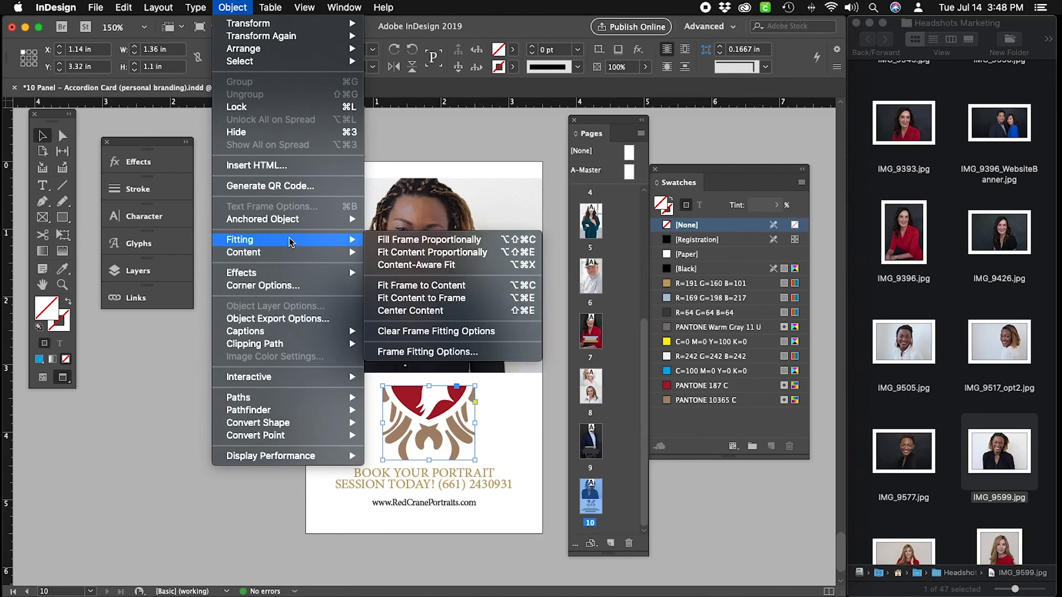
pyautogui.click(423, 253)
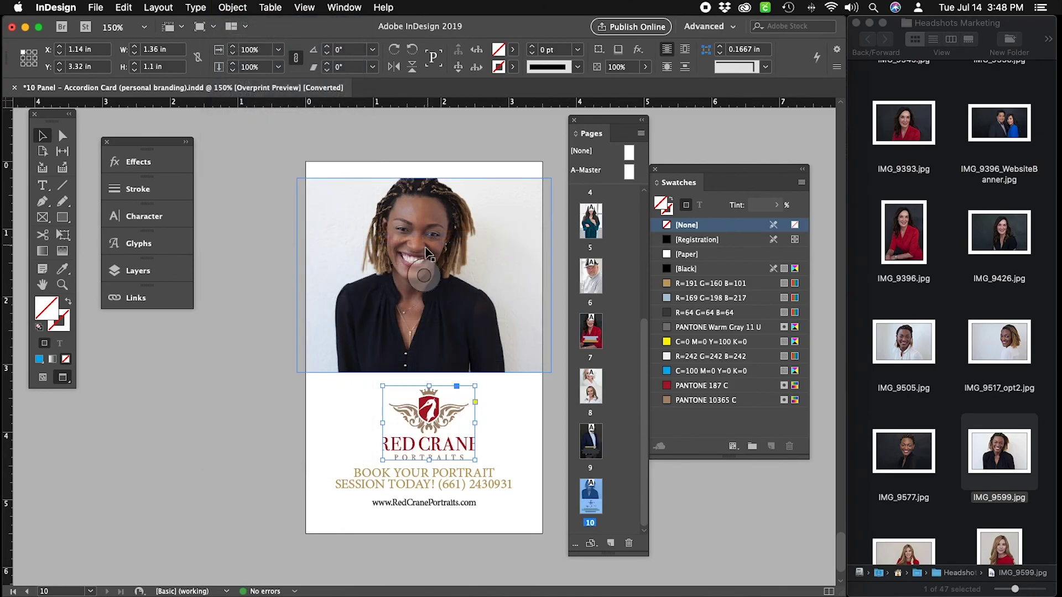
# Widen the logo frame, then fit the frame to the logo at 1.4765 × 1.1 in.
pyautogui.click(383, 424)
pyautogui.moveTo(384, 424); pyautogui.dragTo(378, 423)
pyautogui.moveTo(475, 424); pyautogui.dragTo(486, 423)
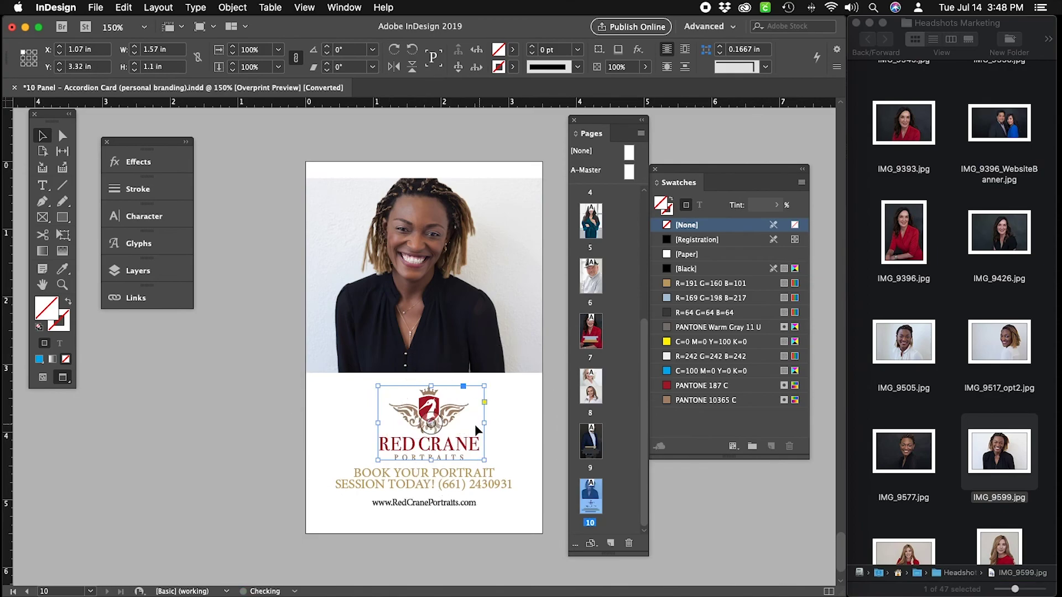
pyautogui.moveTo(376, 424); pyautogui.dragTo(370, 424)
pyautogui.click(486, 509)
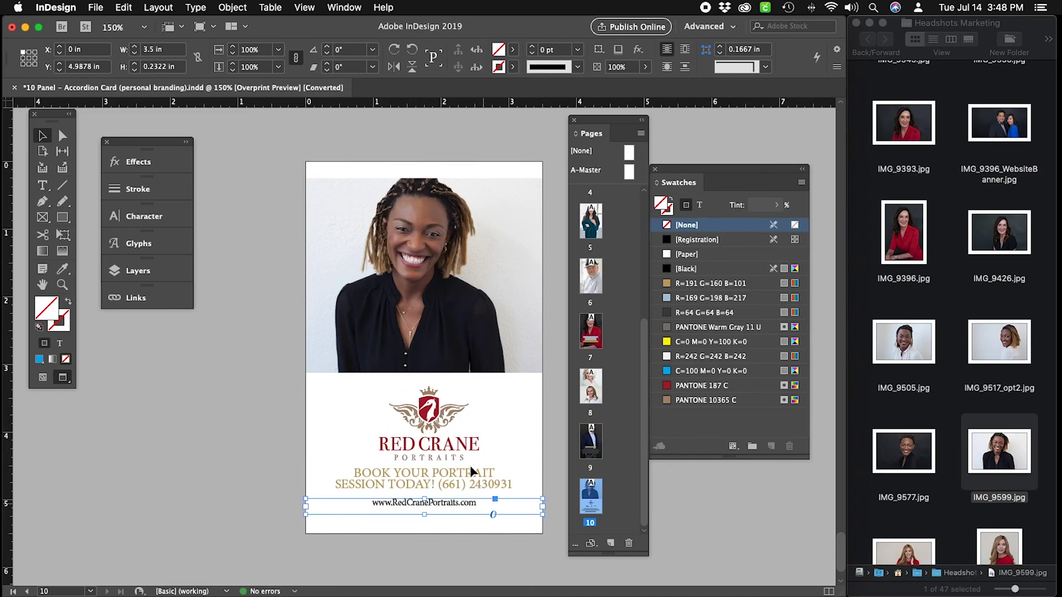
pyautogui.click(445, 424)
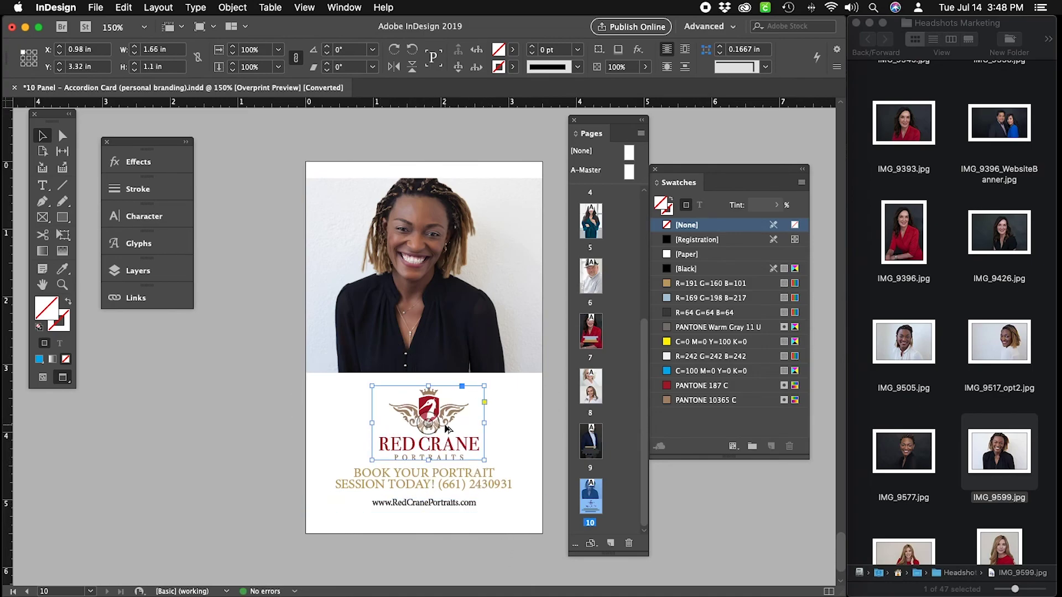
pyautogui.press('super+alt+c')
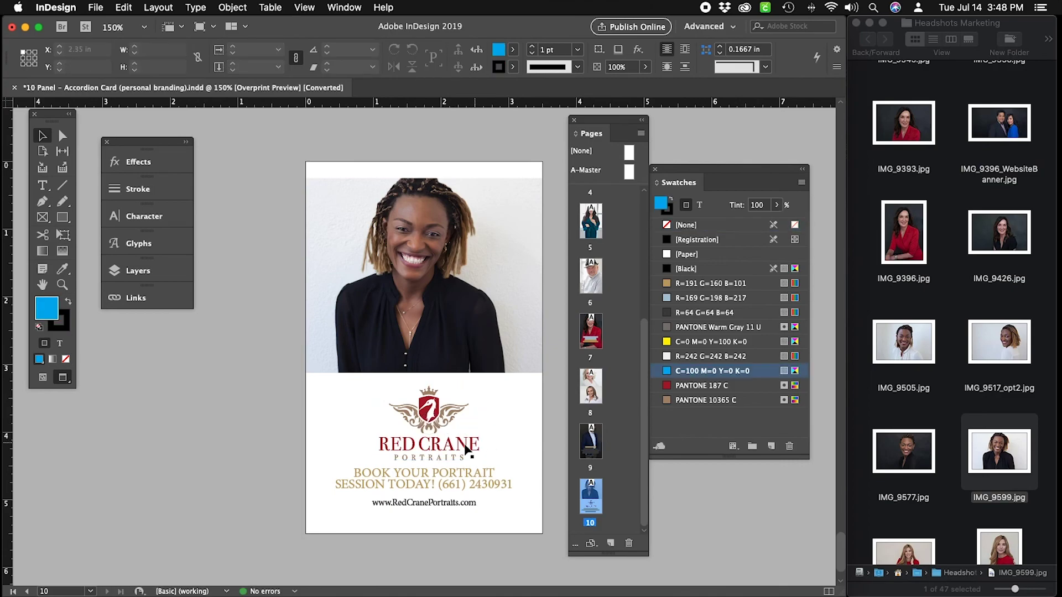
pyautogui.press('super+alt+c')
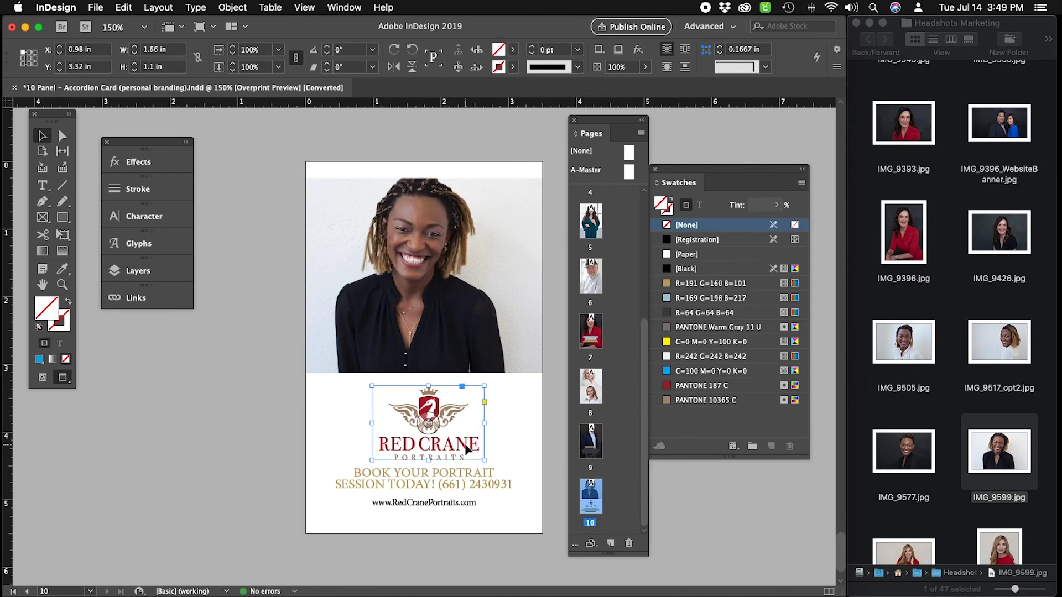
pyautogui.press('super+alt+c')
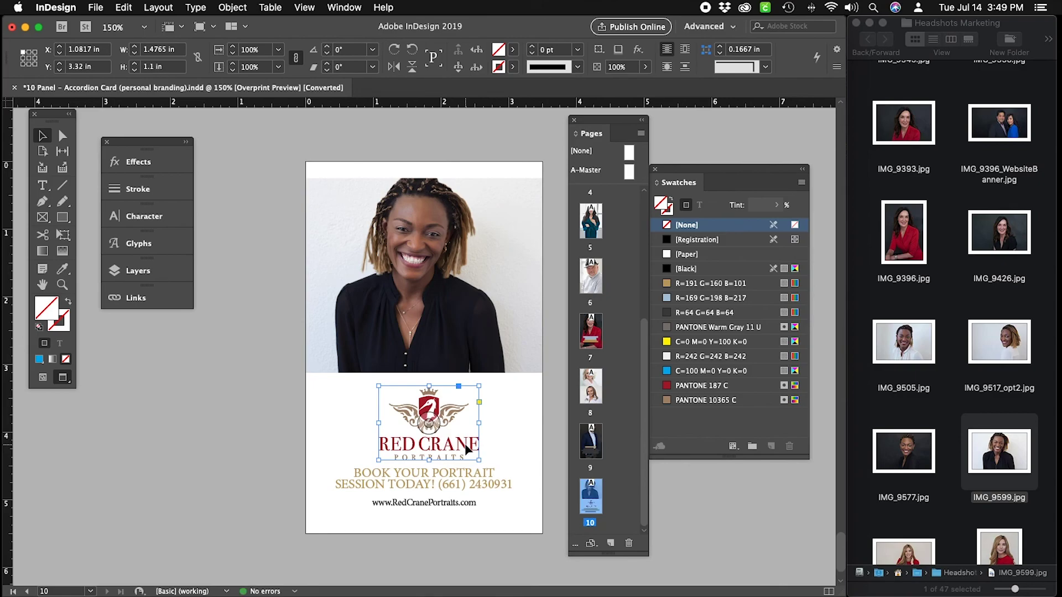
# Align the logo, booking text and web address on their horizontal centers.
pyautogui.moveTo(423, 547); pyautogui.dragTo(397, 415)
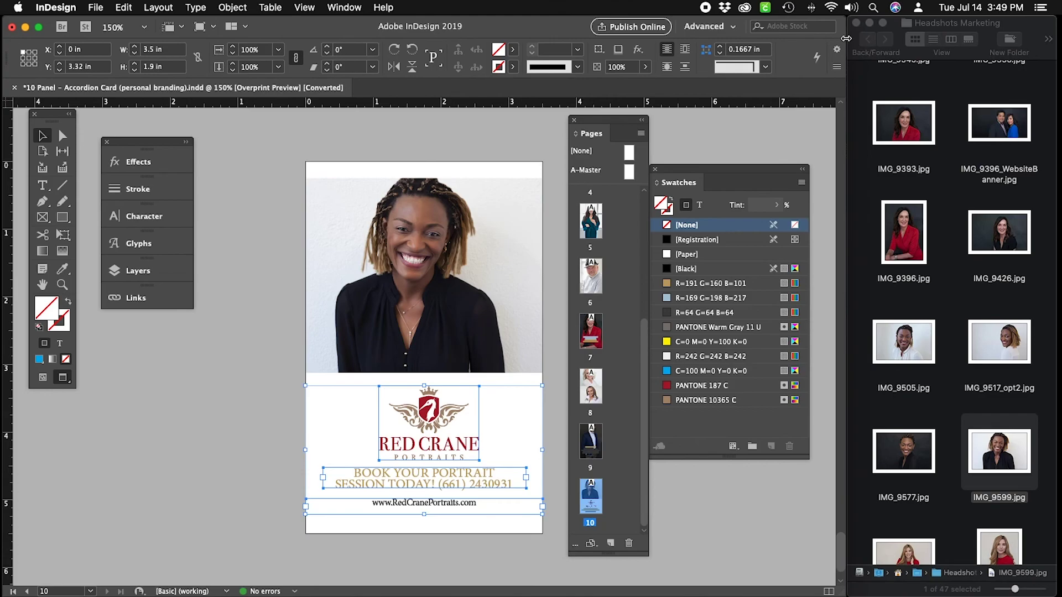
pyautogui.moveTo(846, 42); pyautogui.dragTo(1024, 40)
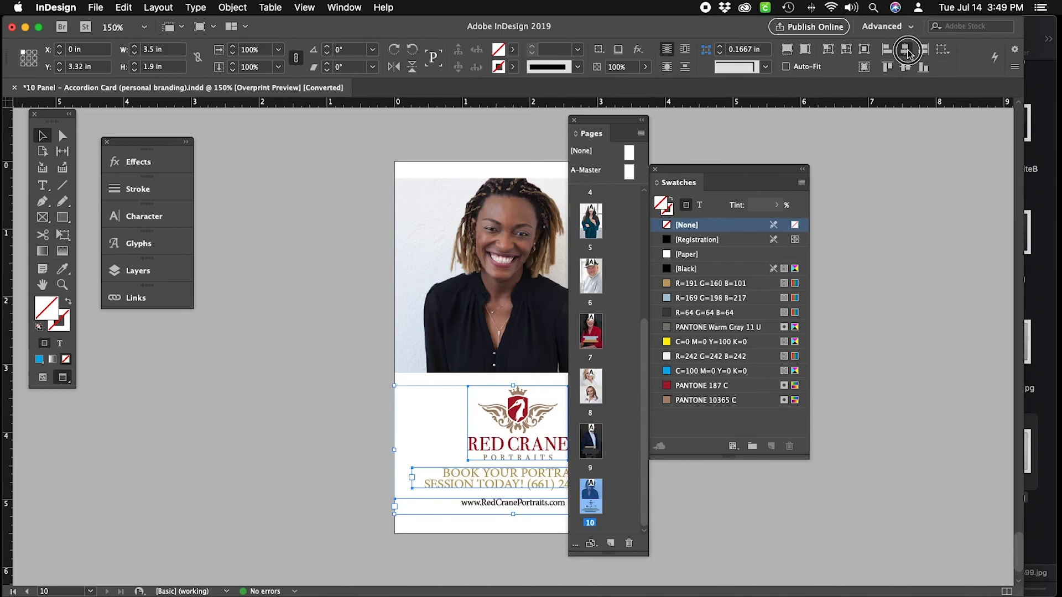
pyautogui.click(908, 52)
pyautogui.click(450, 367)
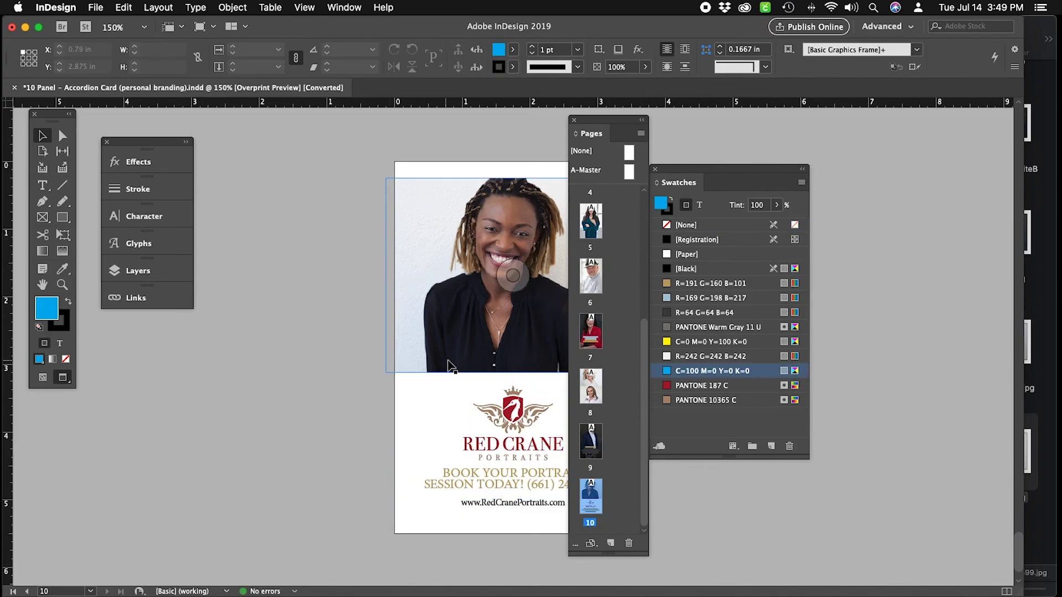
pyautogui.scroll(-1, 451, 363)
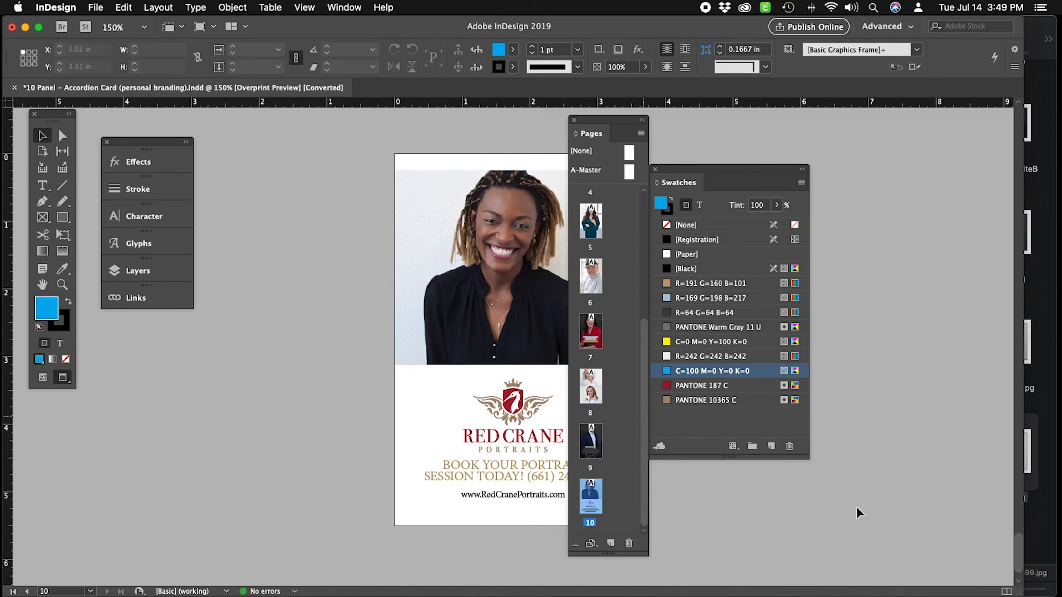
pyautogui.moveTo(1022, 594); pyautogui.dragTo(838, 593)
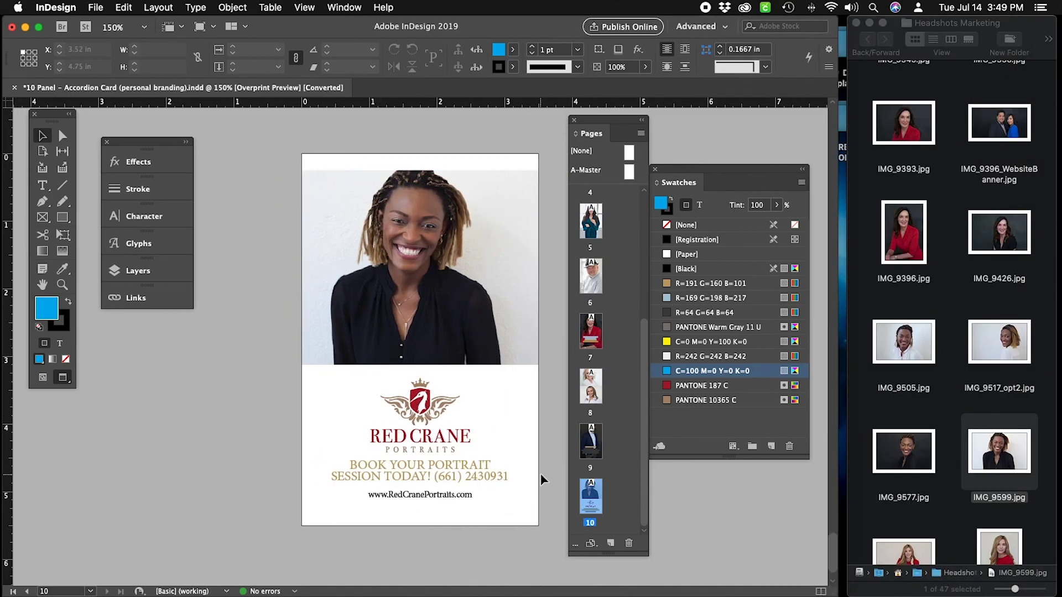
# Scale the Red Crane logo down to 85%.
pyautogui.click(437, 436)
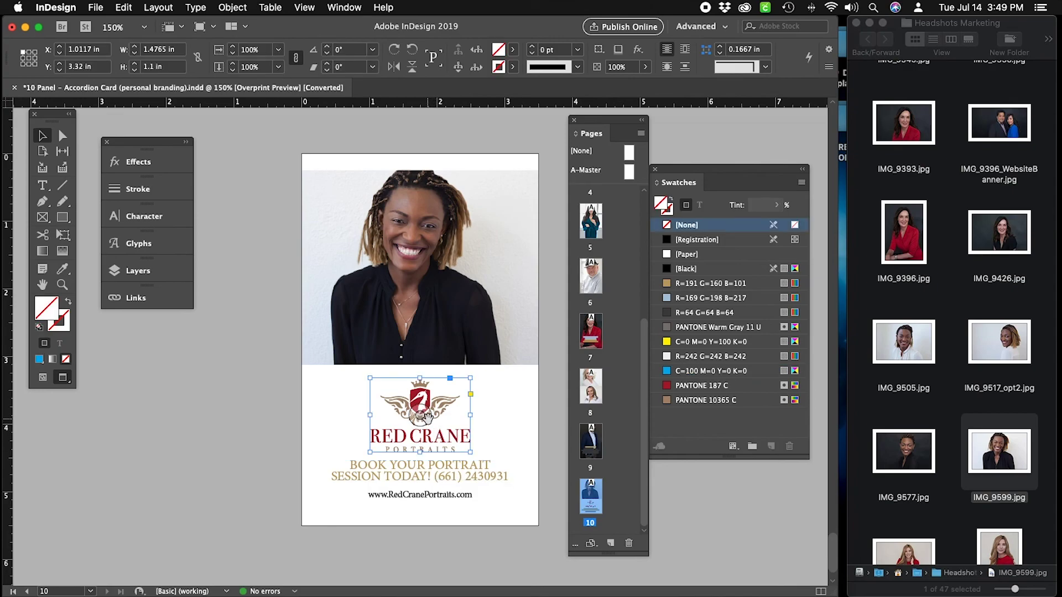
pyautogui.click(266, 48)
pyautogui.moveTo(266, 49); pyautogui.dragTo(238, 49)
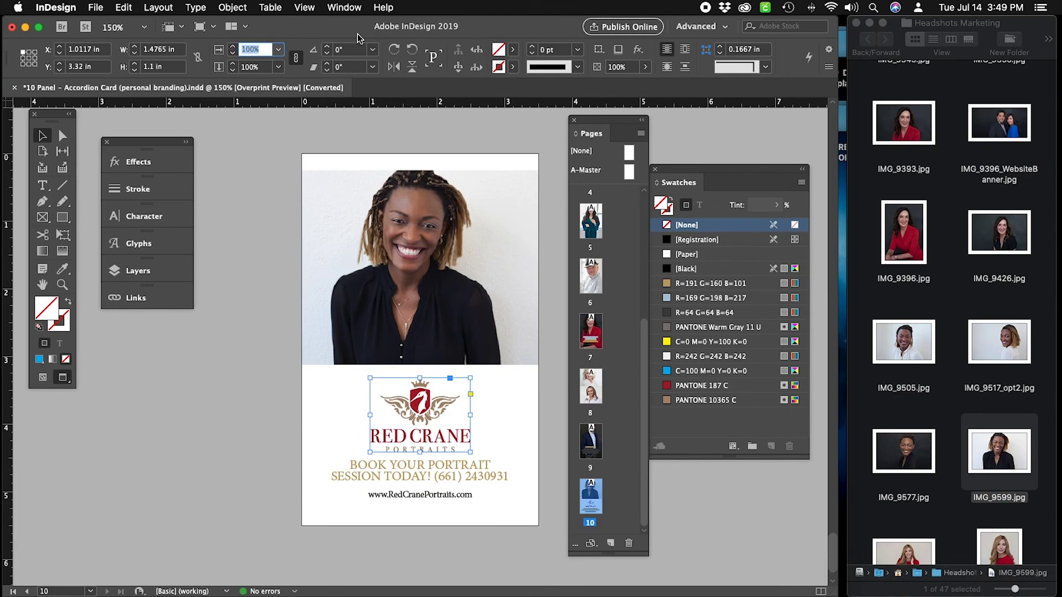
pyautogui.write('85')
pyautogui.press('Tab')
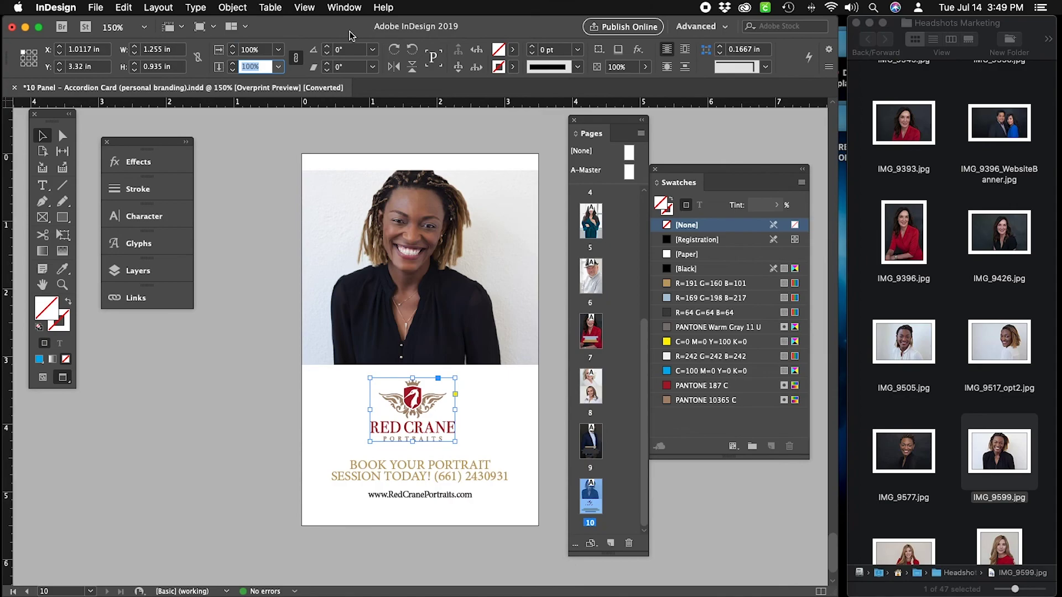
# Re-centre the resized logo horizontally with the booking text and web address.
pyautogui.moveTo(483, 540); pyautogui.dragTo(339, 403)
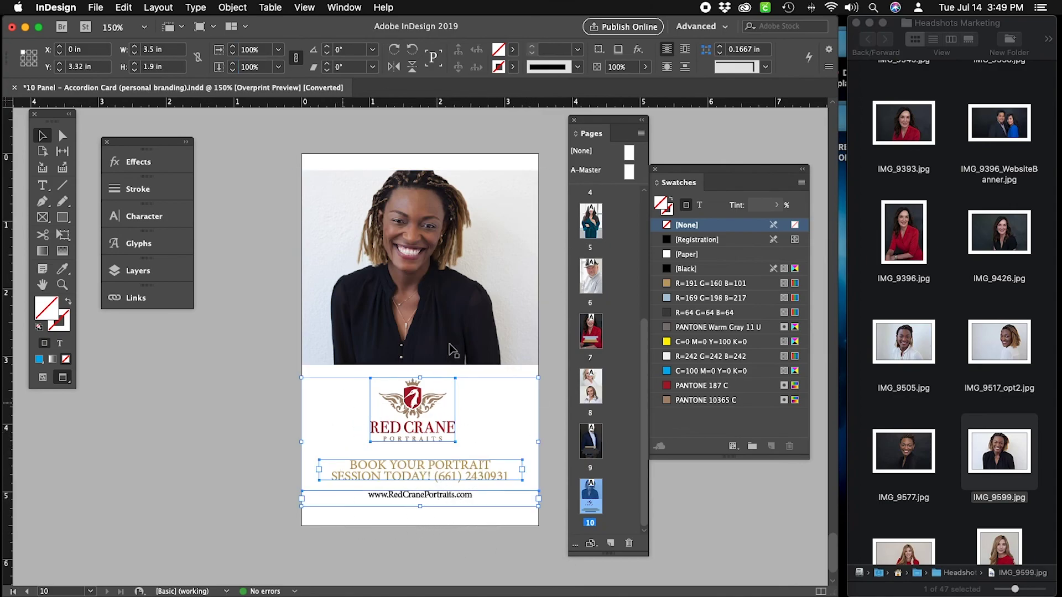
pyautogui.moveTo(840, 46); pyautogui.dragTo(998, 44)
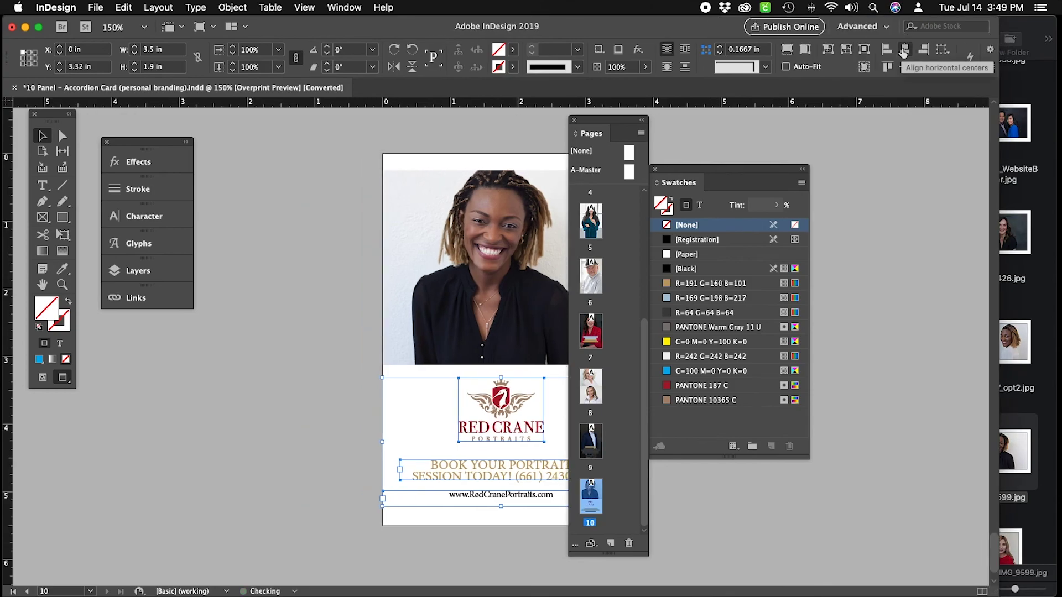
pyautogui.click(893, 354)
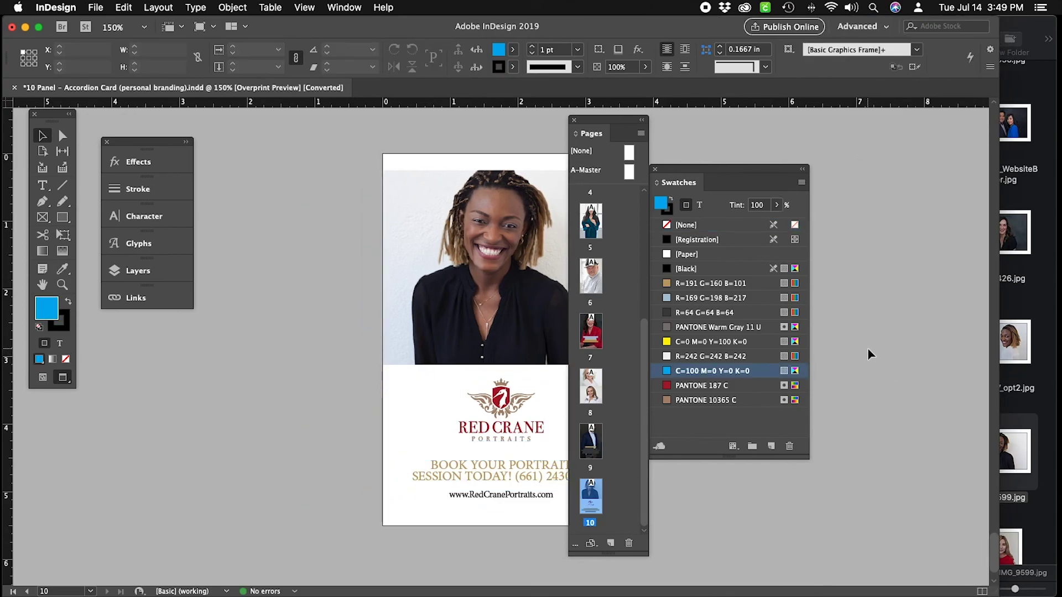
pyautogui.moveTo(996, 591); pyautogui.dragTo(838, 590)
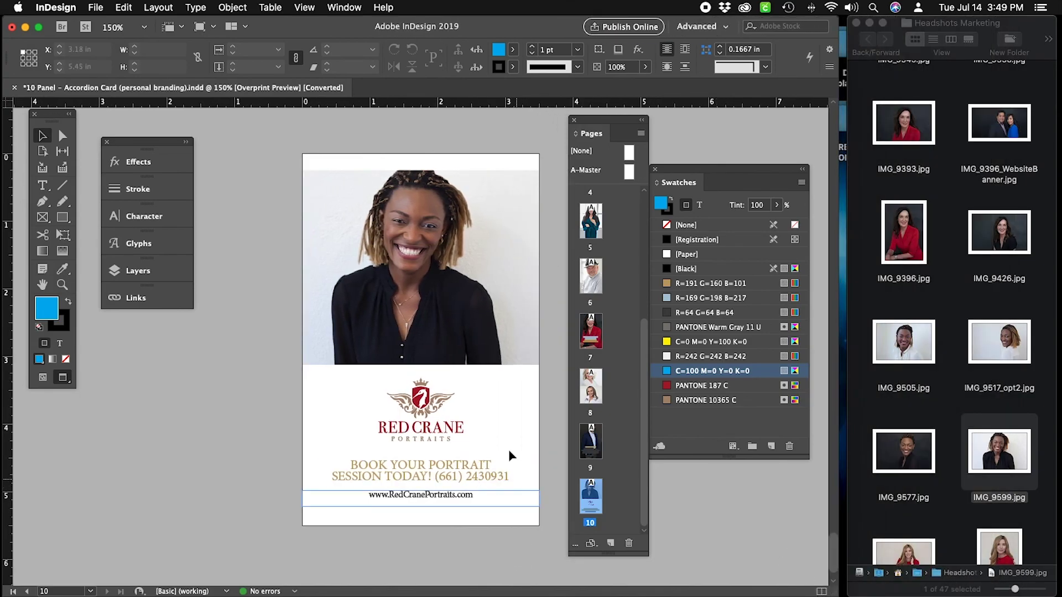
pyautogui.scroll(3, 550, 410)
pyautogui.scroll(-2, 550, 412)
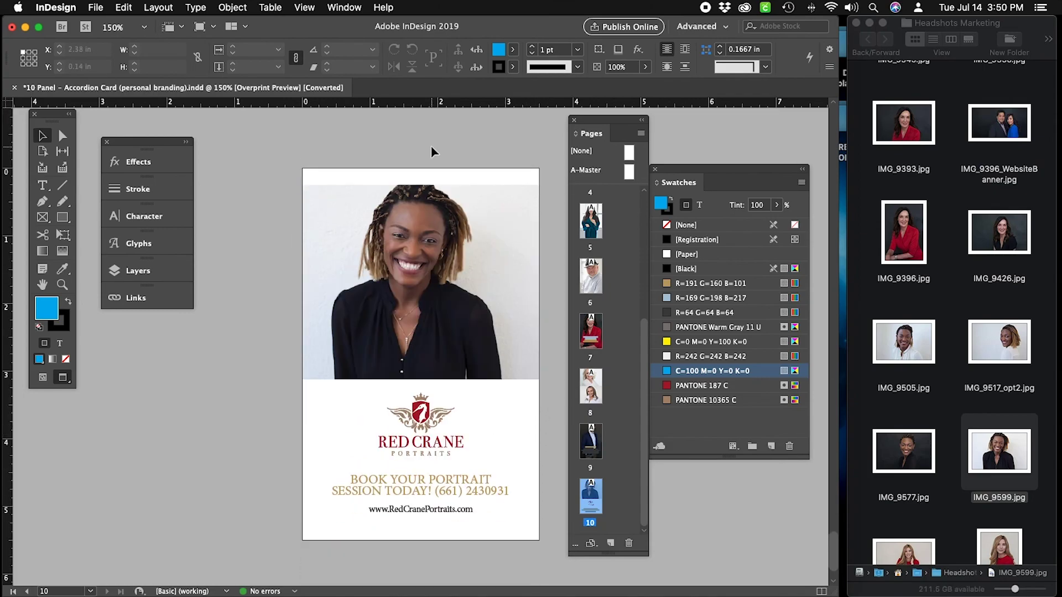
# Draw a rectangle covering all of page 10 in normal view.
pyautogui.press('w')
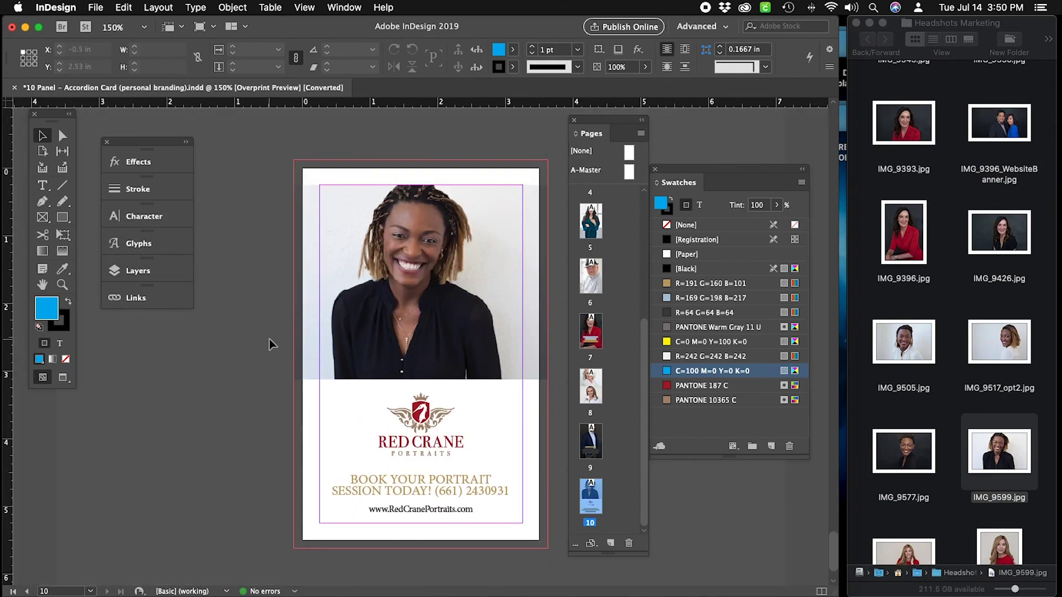
pyautogui.click(61, 221)
pyautogui.moveTo(294, 161)
pyautogui.mouseDown()
pyautogui.moveTo(403, 303)
pyautogui.moveTo(548, 549)
pyautogui.mouseUp()
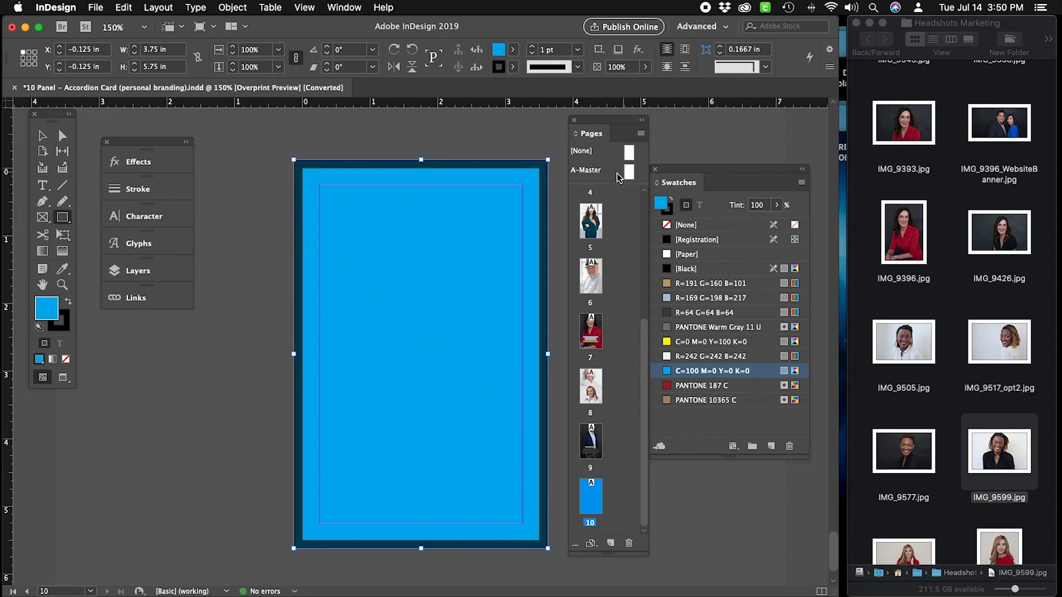
# Give the rectangle no stroke and a tan R=191 G=160 B=101 fill.
pyautogui.click(671, 214)
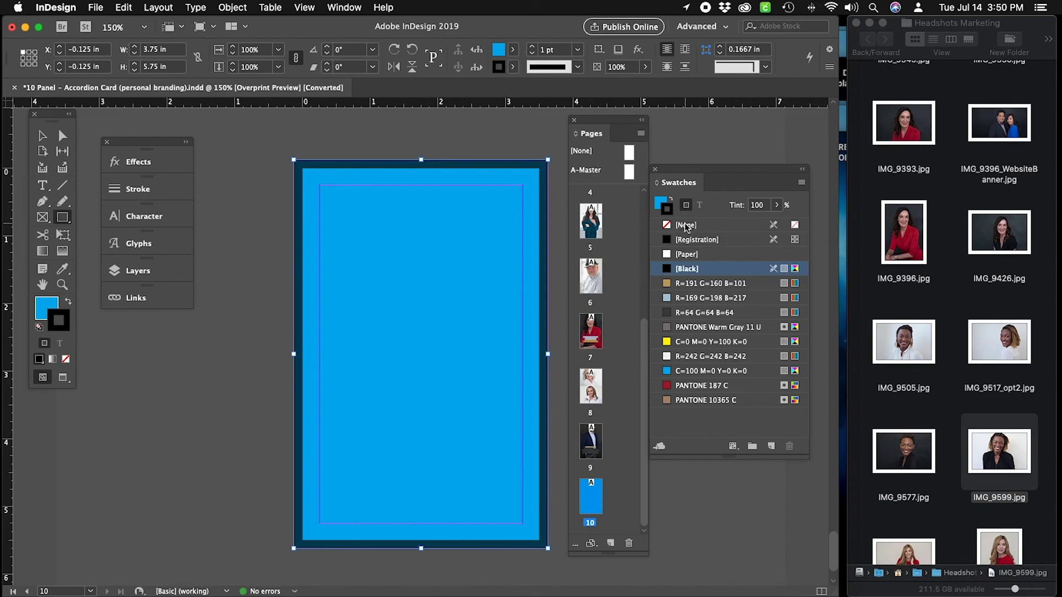
pyautogui.click(685, 226)
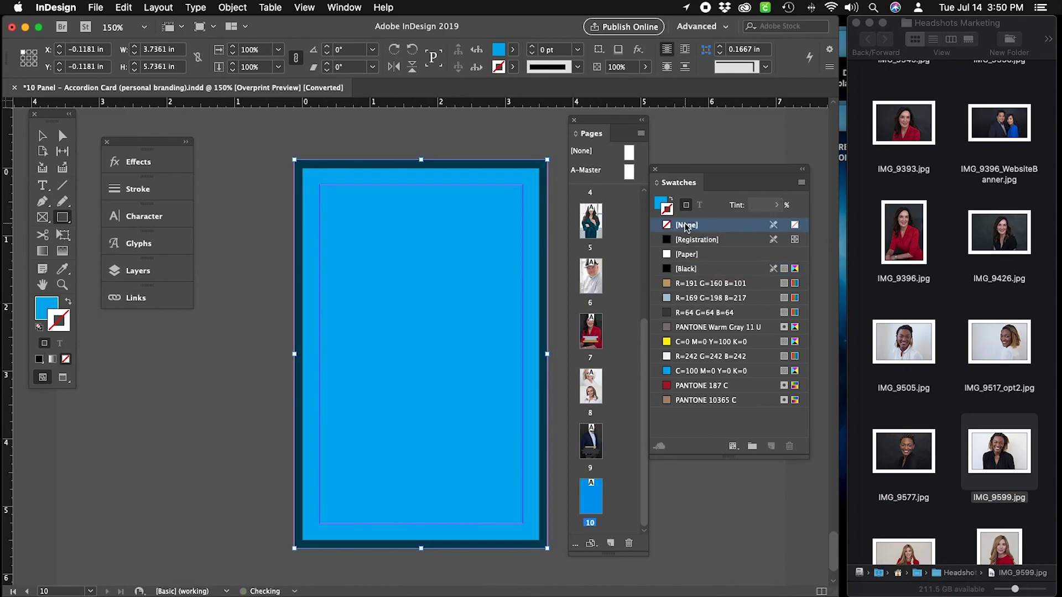
pyautogui.click(662, 205)
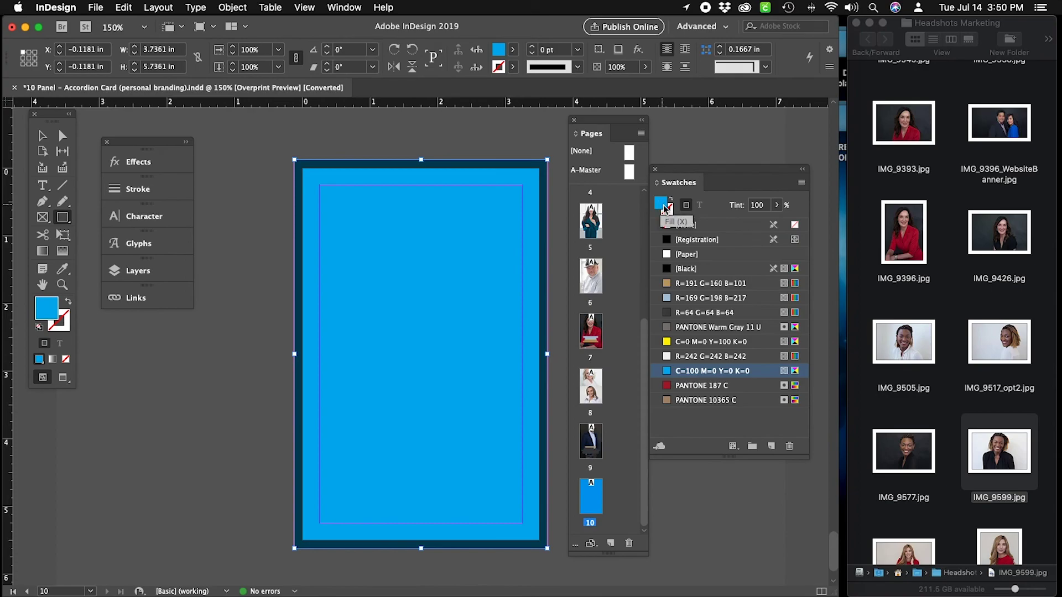
pyautogui.click(730, 284)
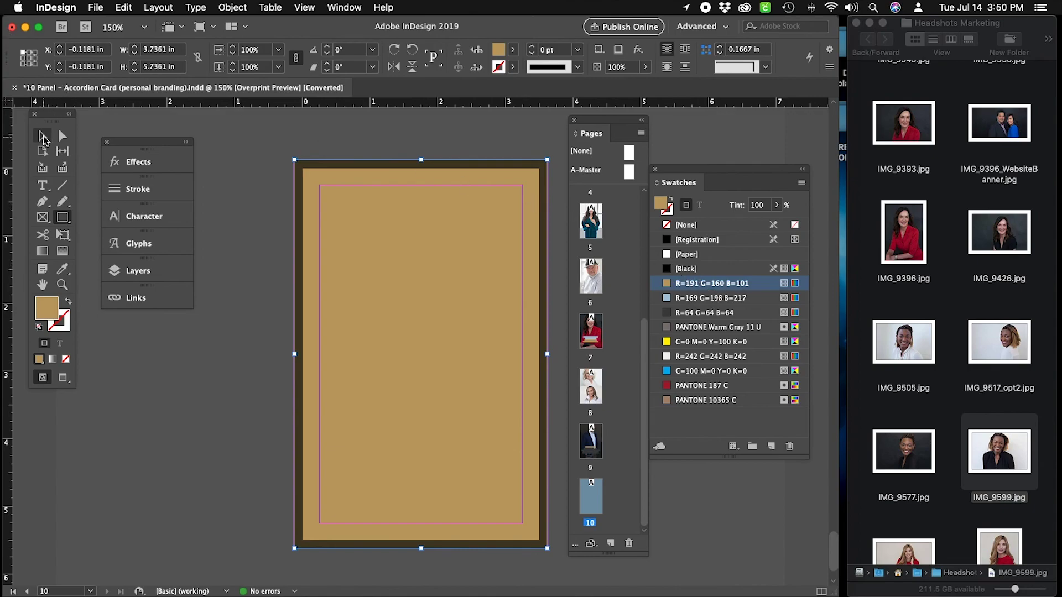
pyautogui.click(43, 136)
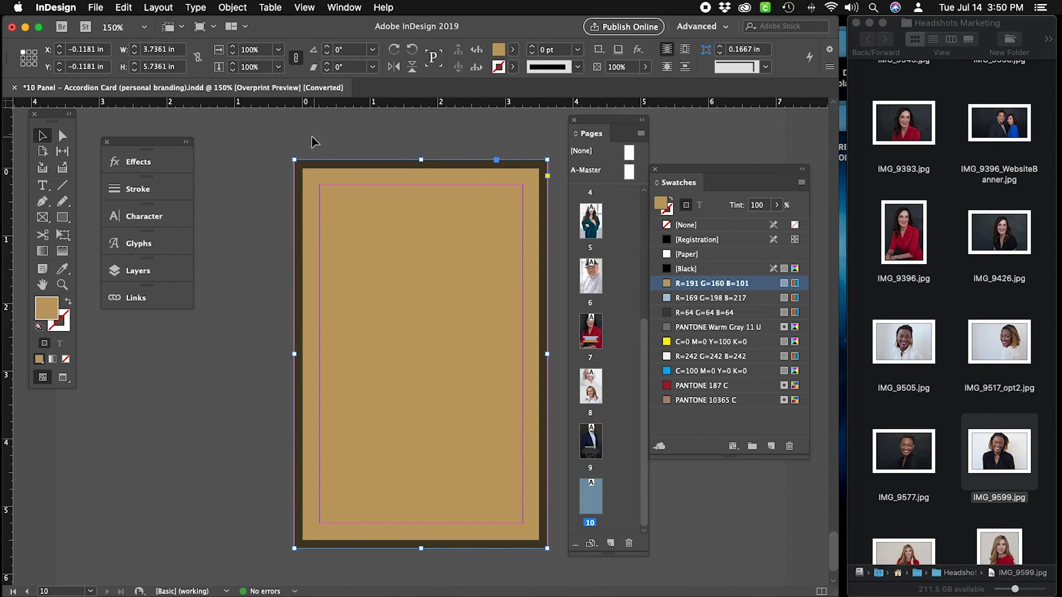
# Send the tan full-page frame to the back behind the photo and logo, checking it in Preview.
pyautogui.click(394, 216)
pyautogui.click(394, 217)
pyautogui.click(232, 7)
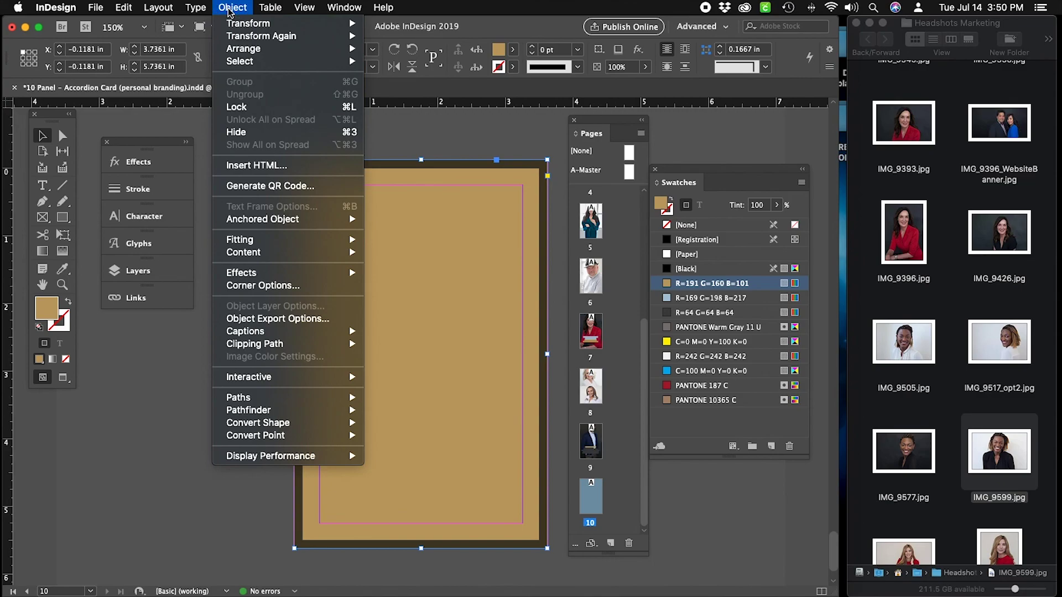
pyautogui.moveTo(260, 48)
pyautogui.click(417, 87)
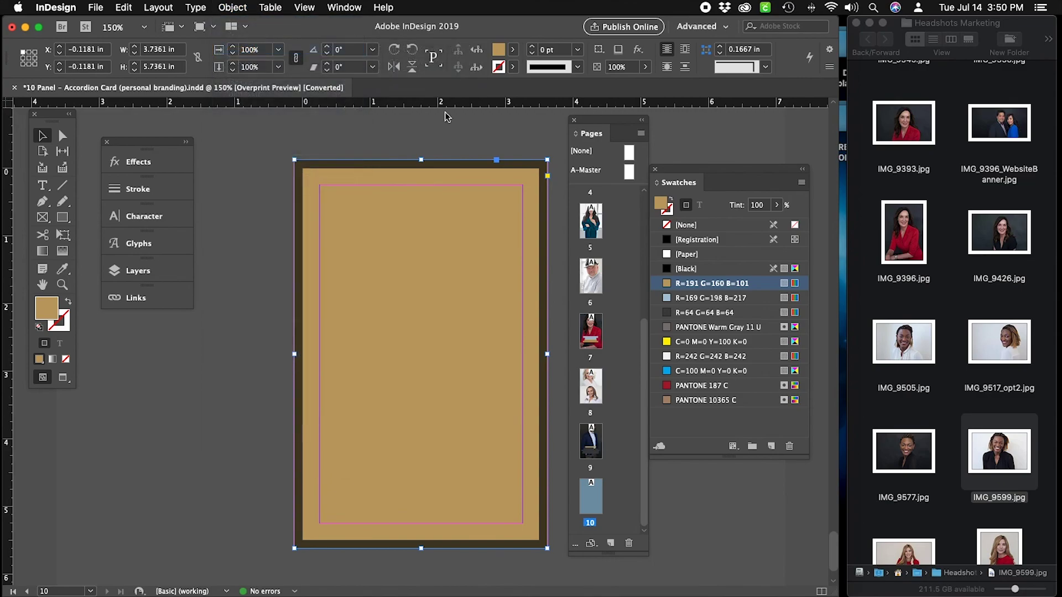
pyautogui.click(459, 128)
pyautogui.press('w')
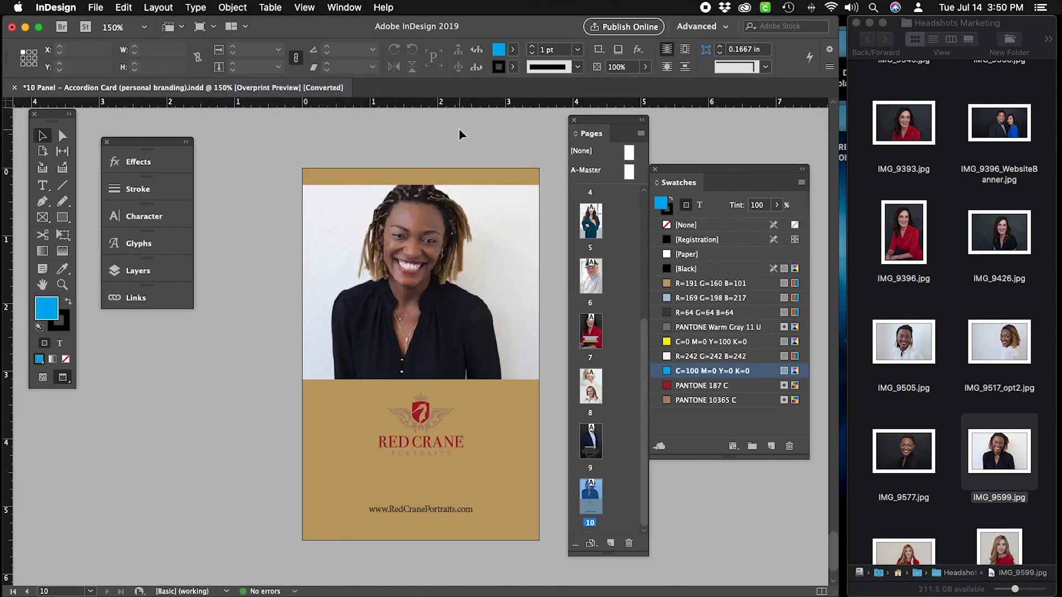
pyautogui.click(476, 176)
pyautogui.click(475, 176)
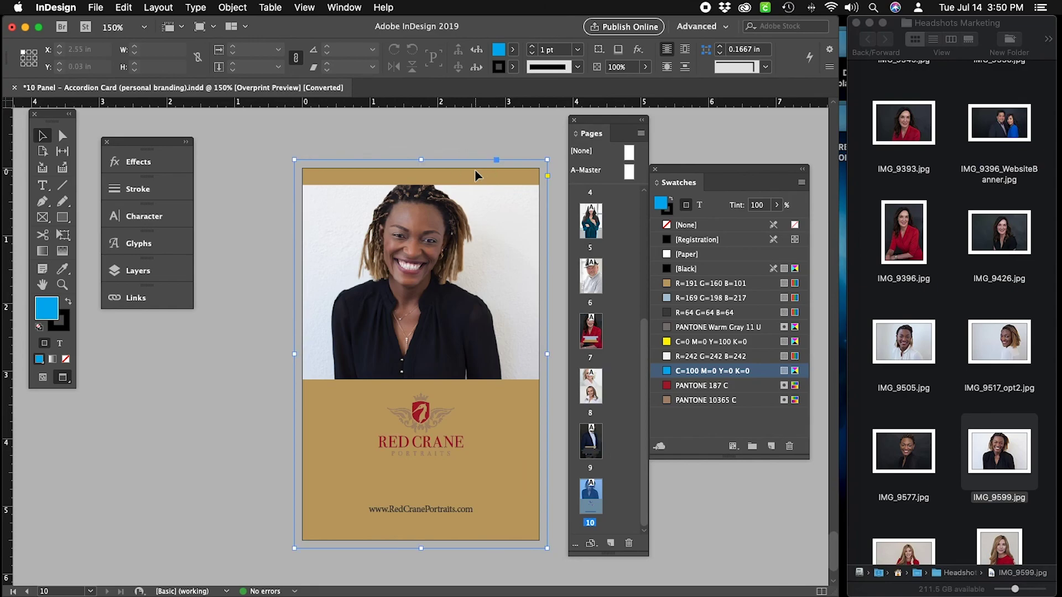
pyautogui.press('w')
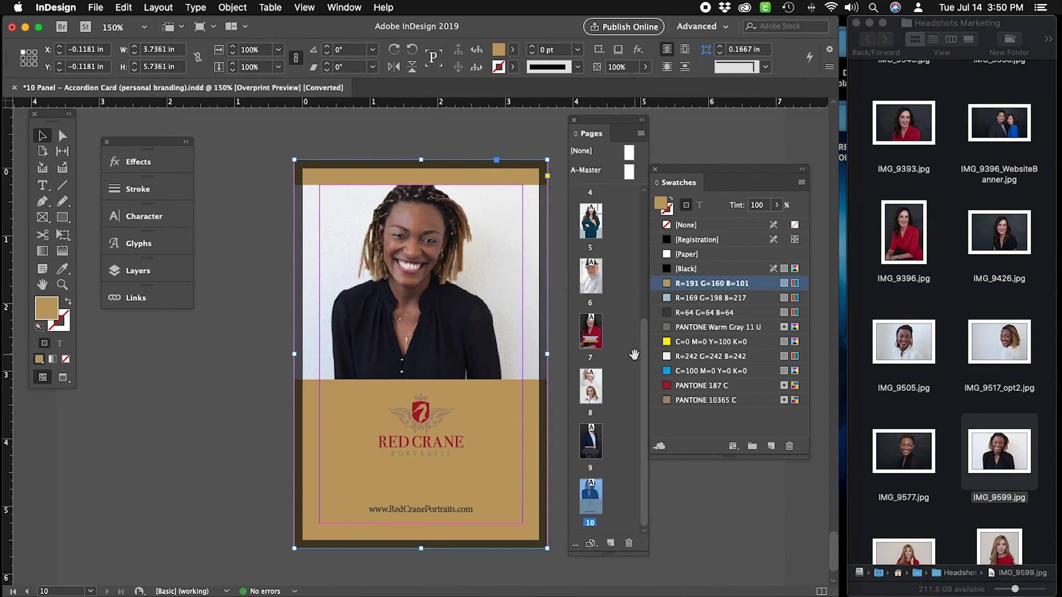
# After trying brown and light blue, fill the background with PANTONE Warm Gray 11 U at 50% tint.
pyautogui.click(708, 402)
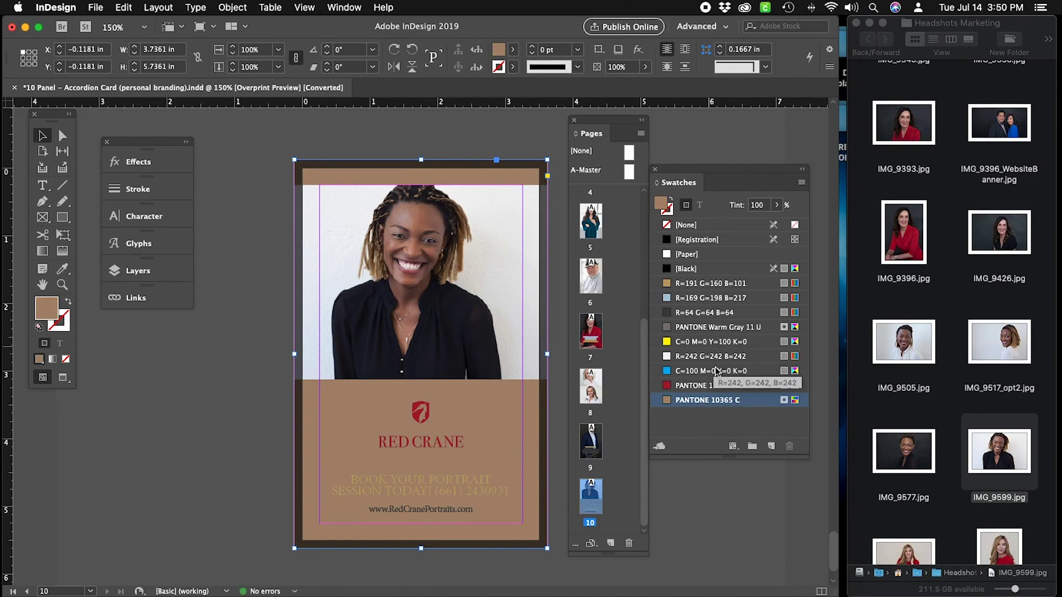
pyautogui.click(698, 298)
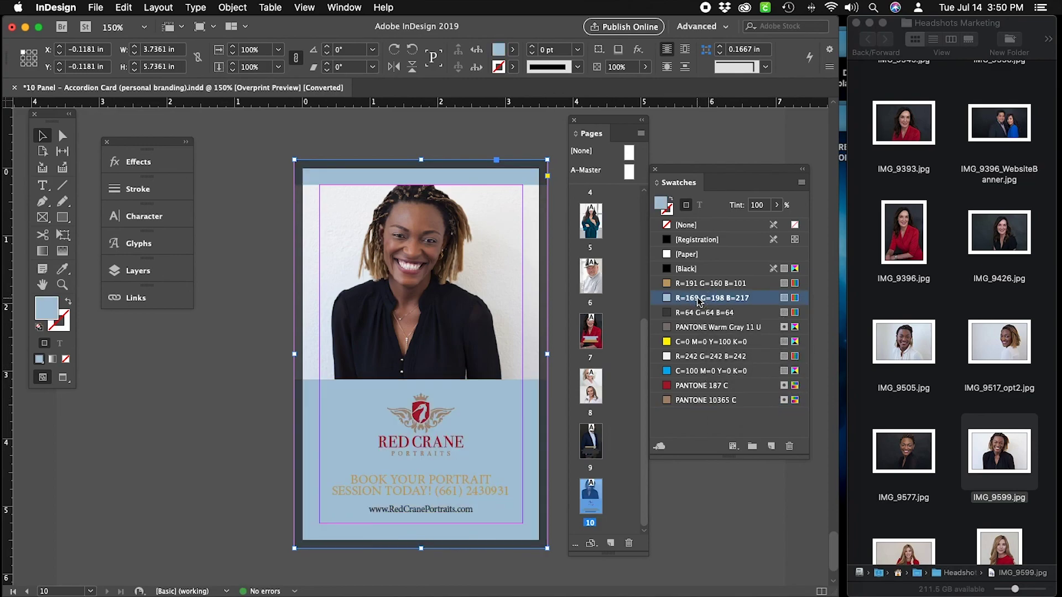
pyautogui.click(706, 329)
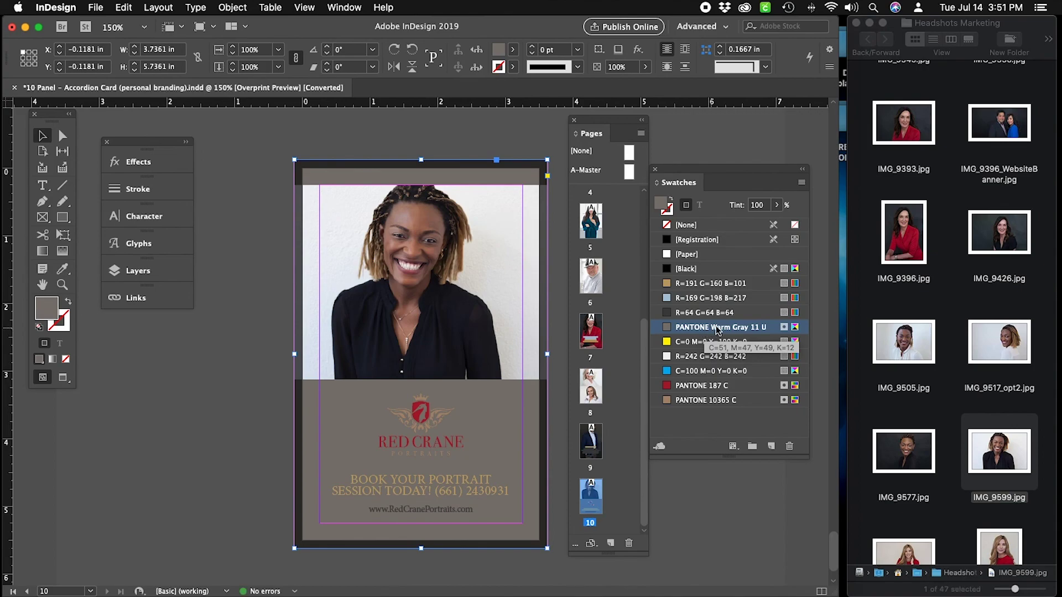
pyautogui.click(753, 205)
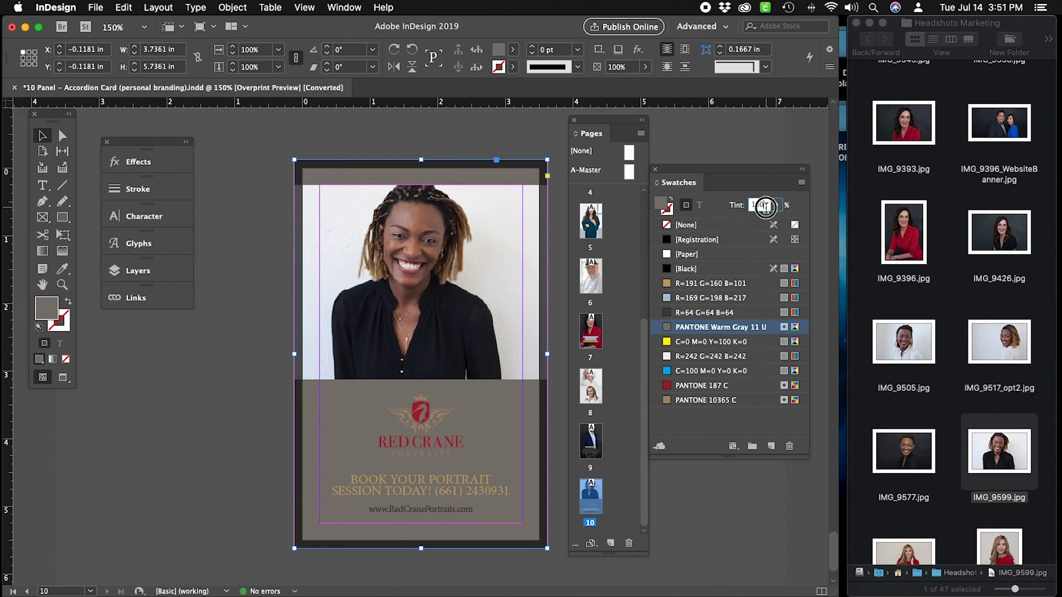
pyautogui.write('50')
pyautogui.press('Return')
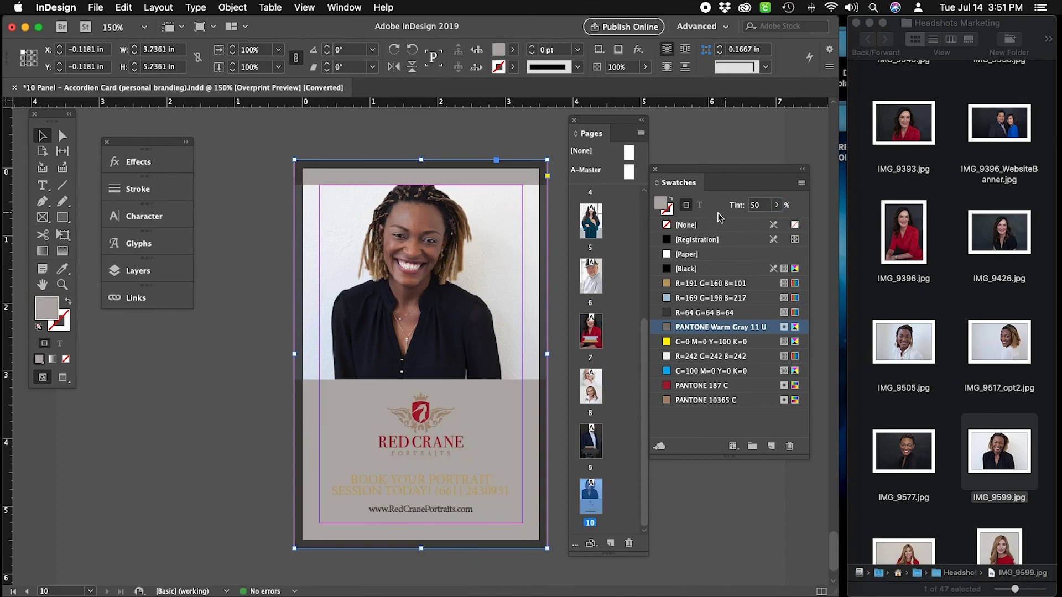
pyautogui.click(509, 144)
pyautogui.press('w')
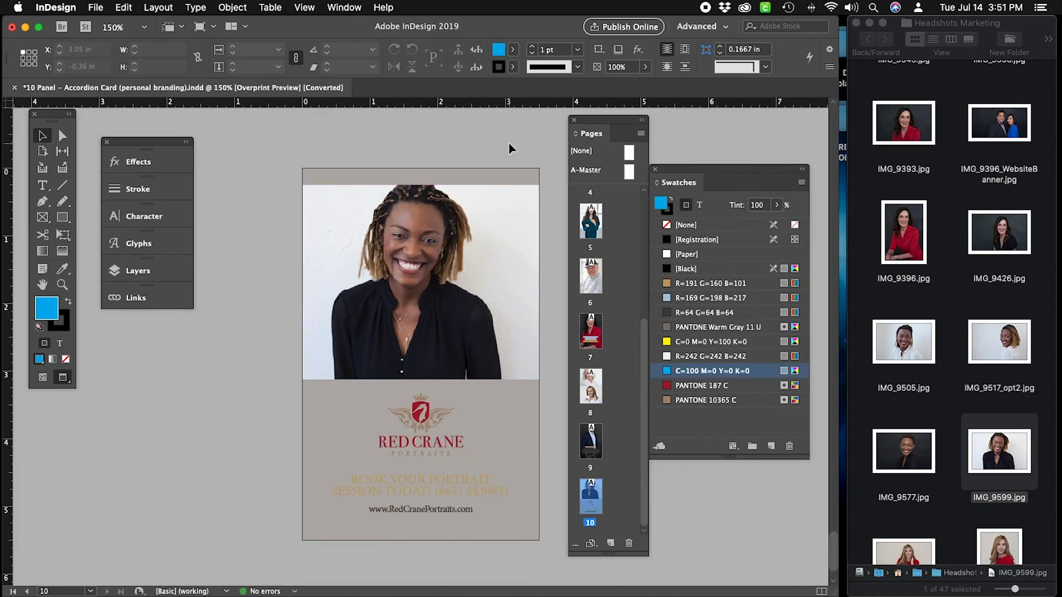
pyautogui.click(534, 438)
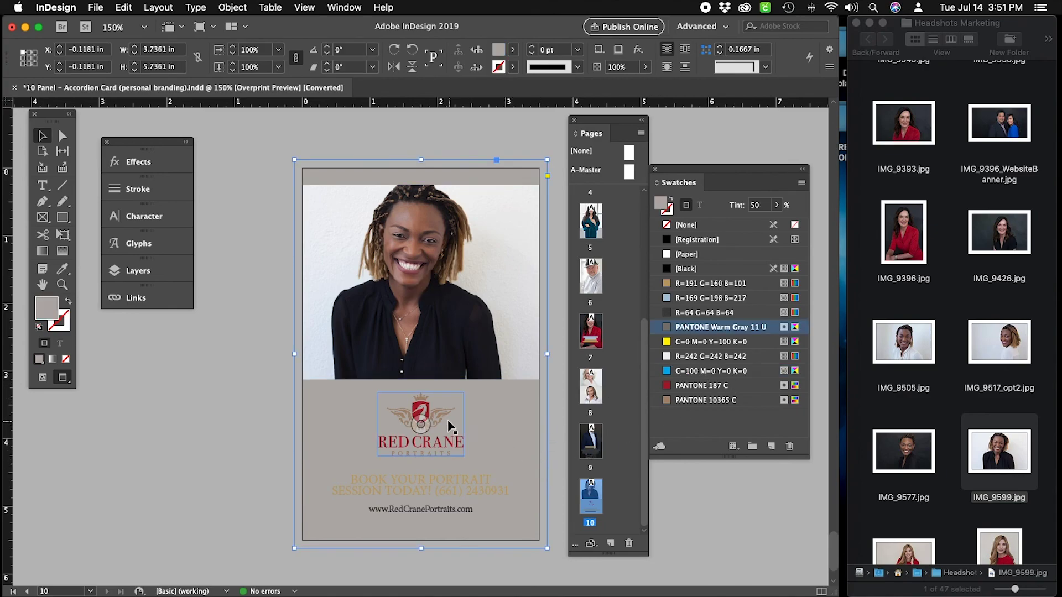
# Delete the Red Crane logo from page 10 and move the Pages panel left of the page.
pyautogui.click(427, 408)
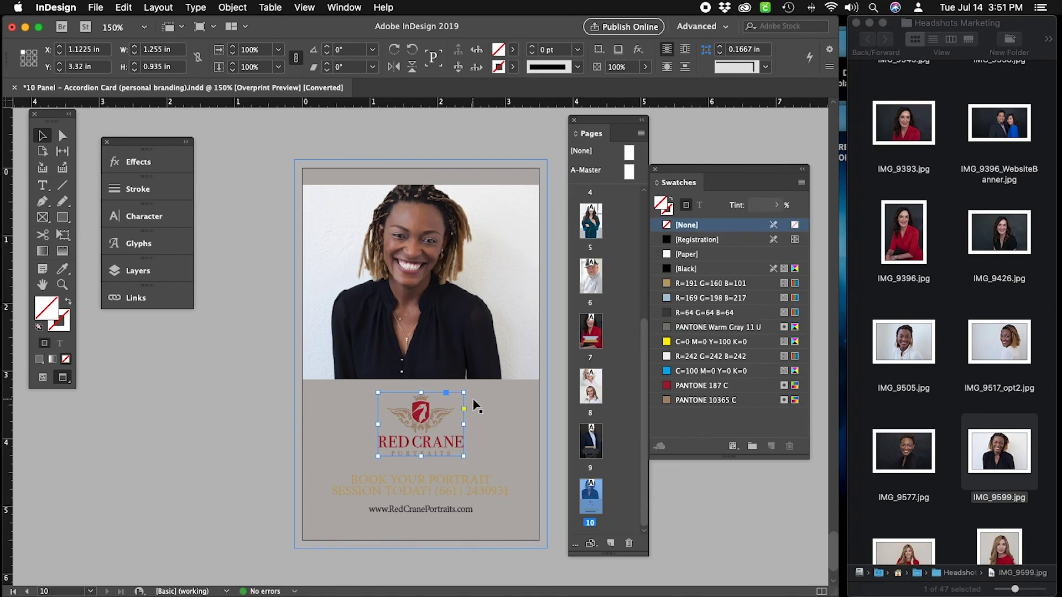
pyautogui.press('BackSpace')
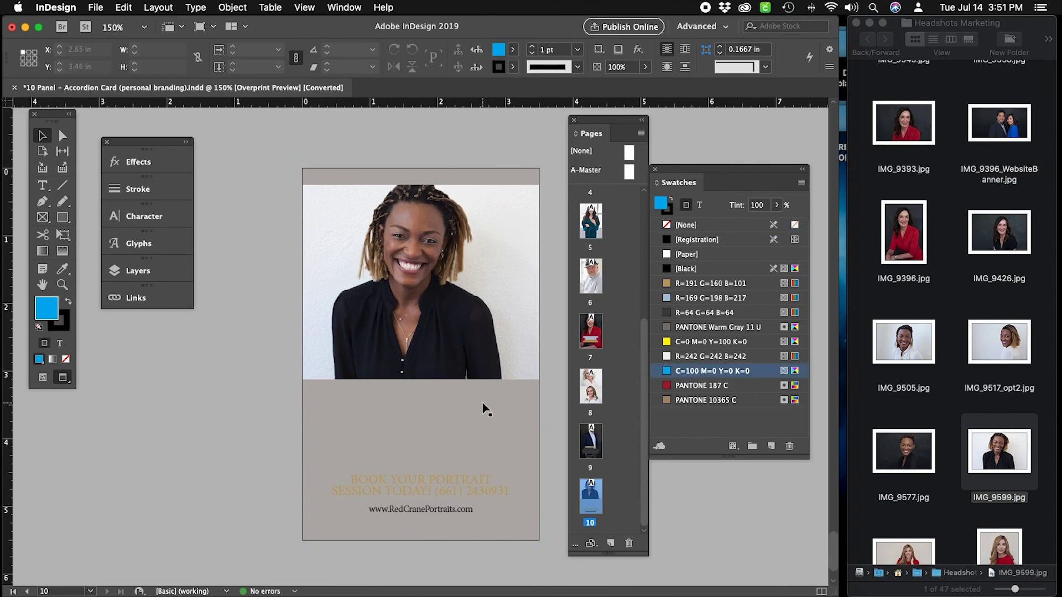
pyautogui.moveTo(569, 596)
pyautogui.moveTo(598, 120); pyautogui.dragTo(231, 120)
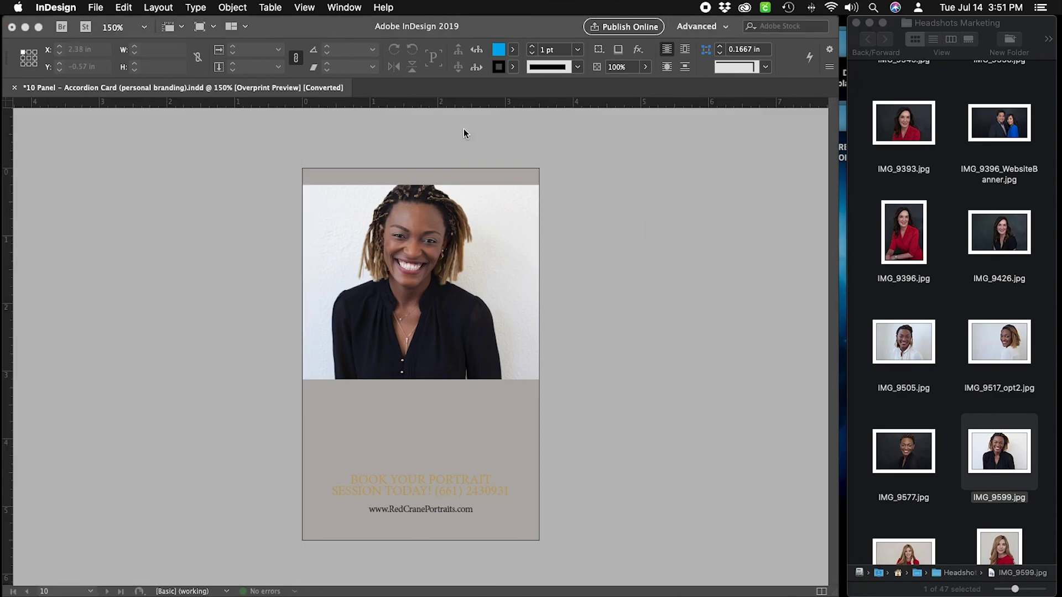
pyautogui.click(464, 131)
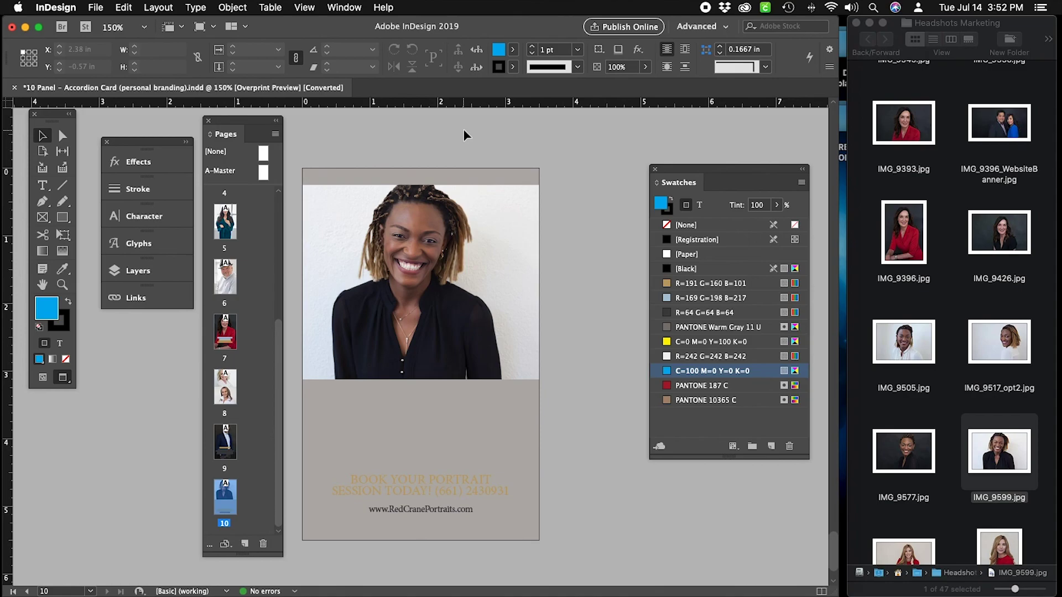
pyautogui.hotkey('shift', 'w')
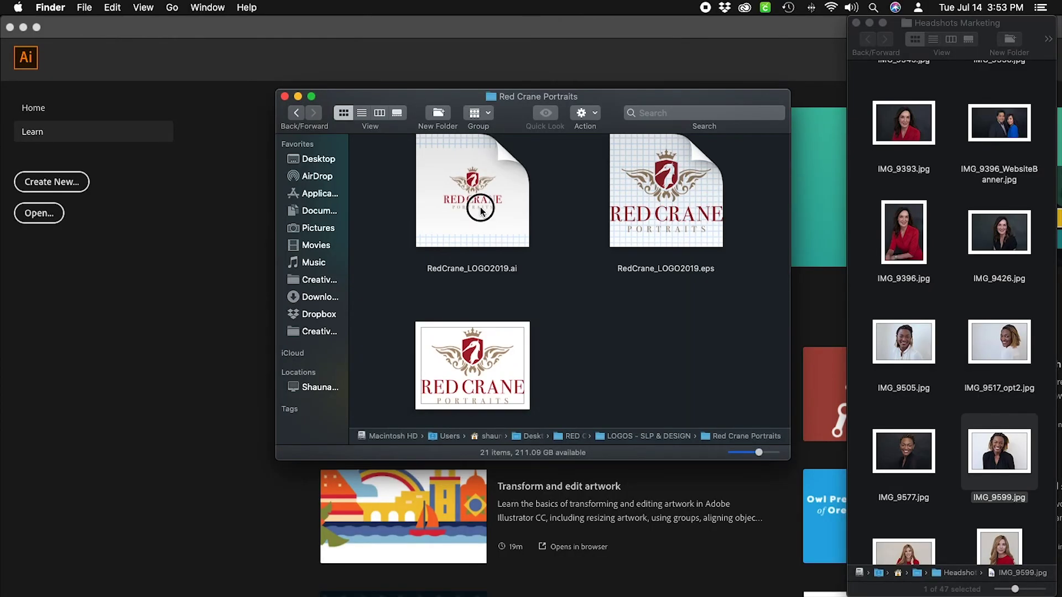
# Open RedCrane_LOGO2019.ai from the Red Crane Portraits Finder window in Illustrator.
pyautogui.click(480, 211)
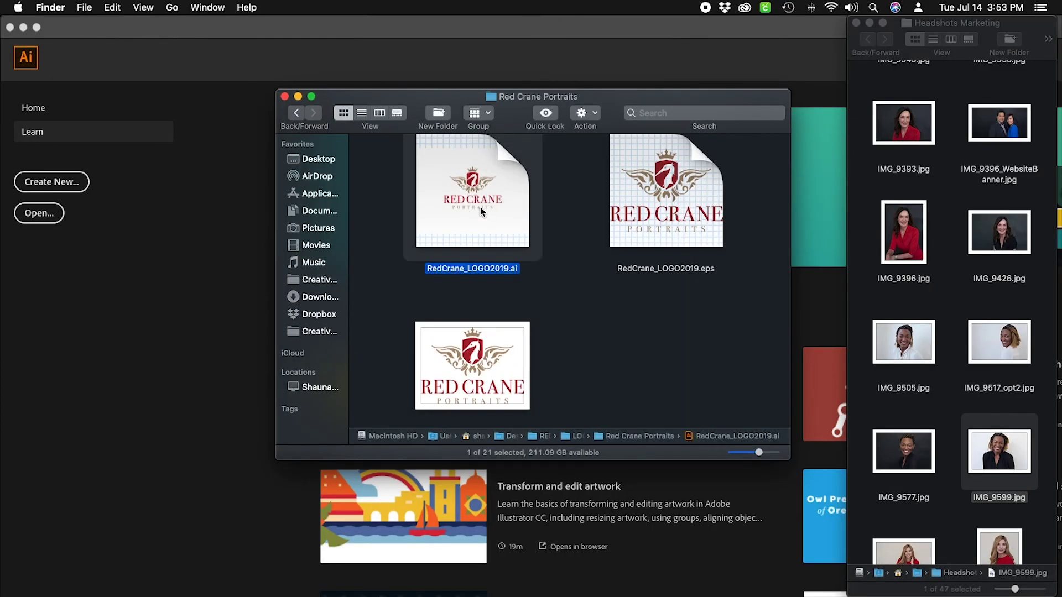
pyautogui.doubleClick(480, 211)
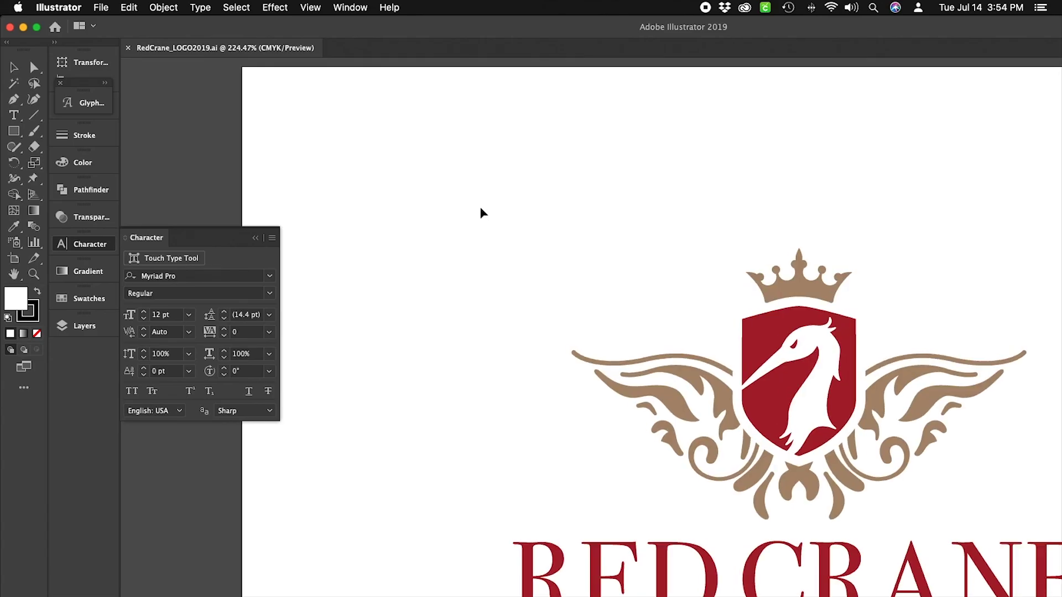
# Zoom the logo to 150% and select all of its artwork.
pyautogui.press('super+minus')
pyautogui.press('super+minus')
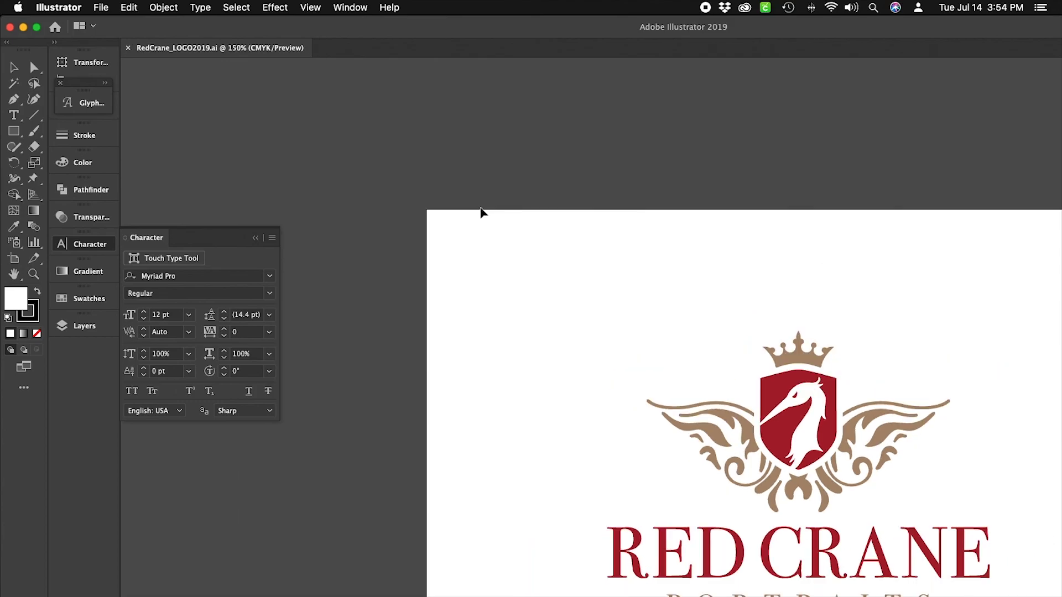
pyautogui.hscroll(3, 481, 213)
pyautogui.scroll(-3, 481, 214)
pyautogui.scroll(-1, 418, 197)
pyautogui.hscroll(1, 418, 197)
pyautogui.scroll(-1, 418, 198)
pyautogui.hscroll(1, 409, 194)
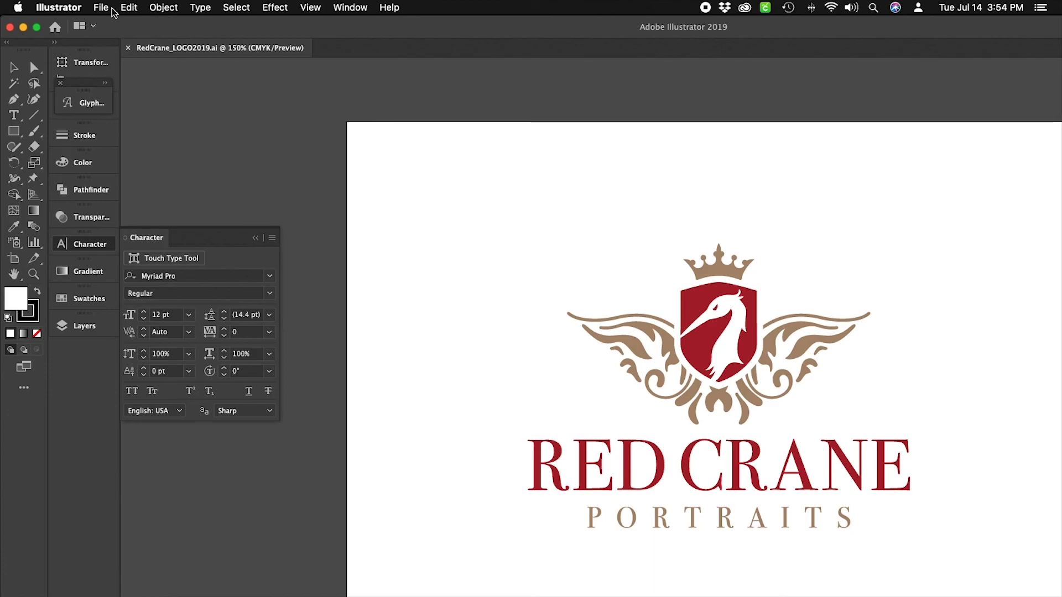
pyautogui.press('super+a')
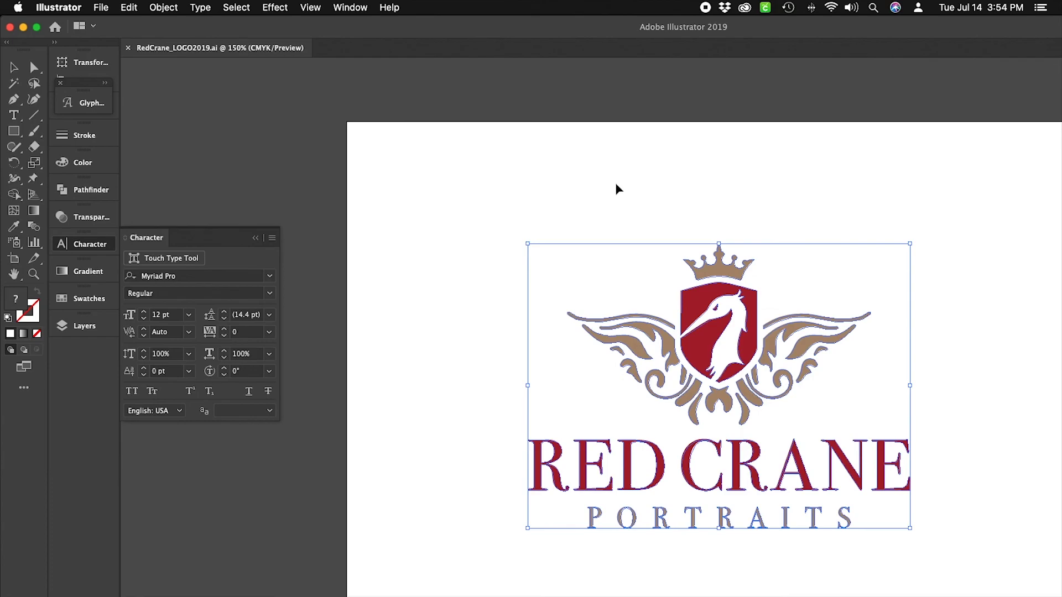
pyautogui.press('a')
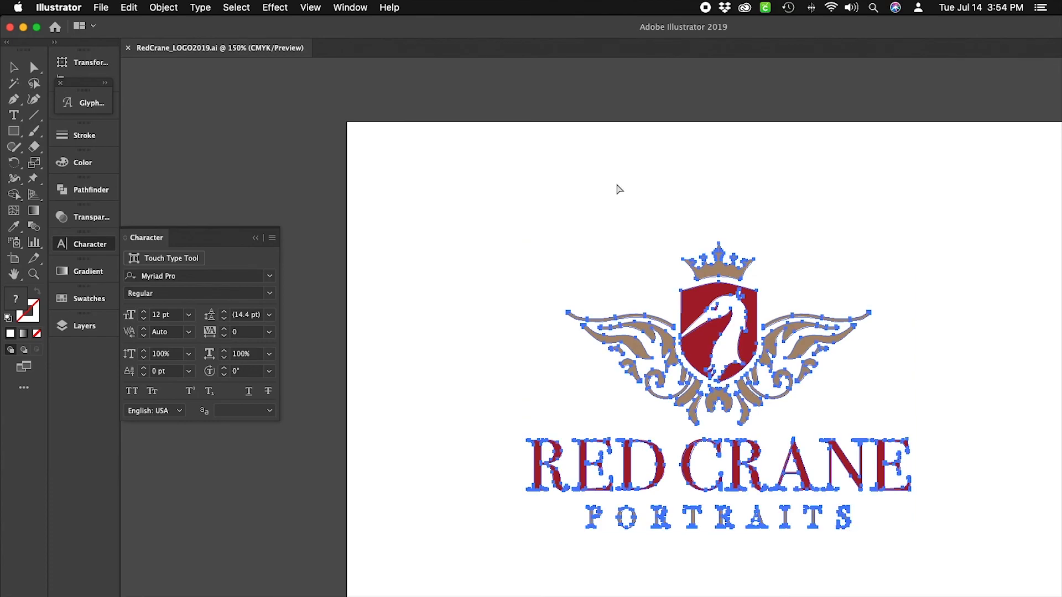
pyautogui.press('v')
# Copy the selected logo artwork and return to InDesign.
pyautogui.click(132, 8)
pyautogui.click(143, 69)
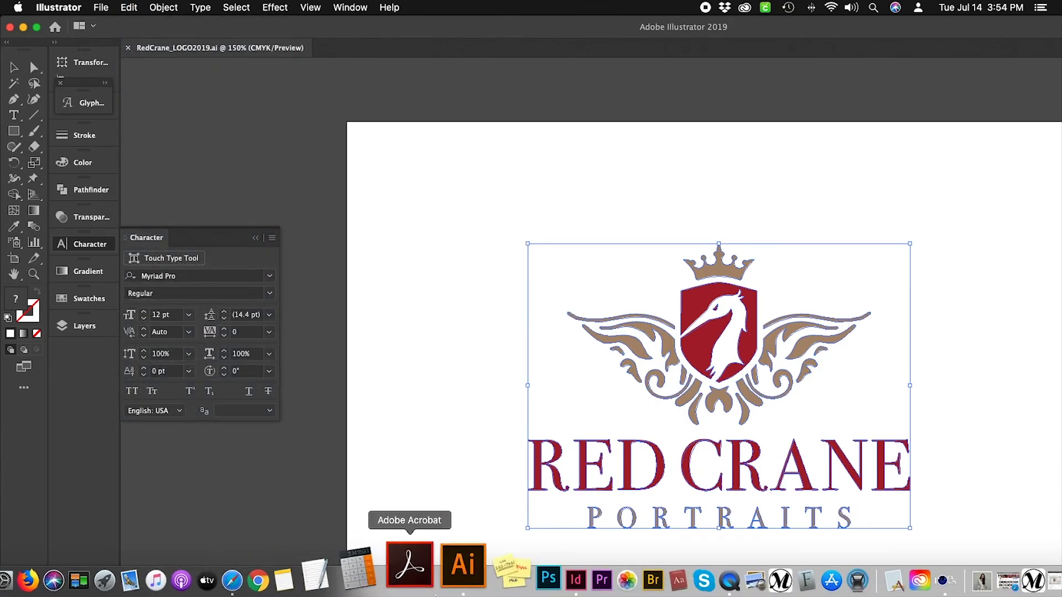
pyautogui.click(524, 579)
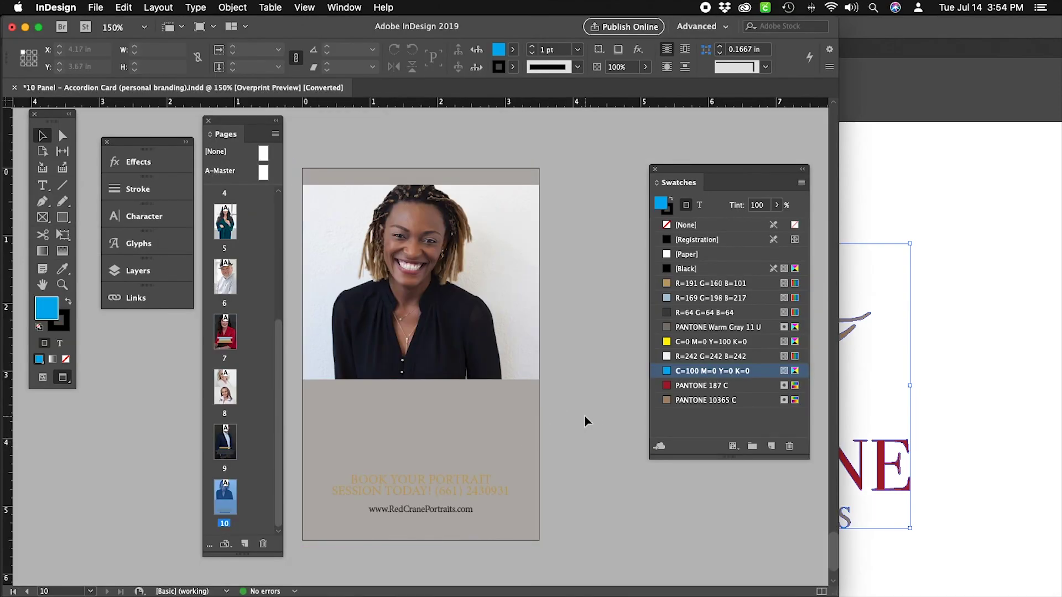
# Paste the copied Red Crane logo onto page 10.
pyautogui.click(505, 407)
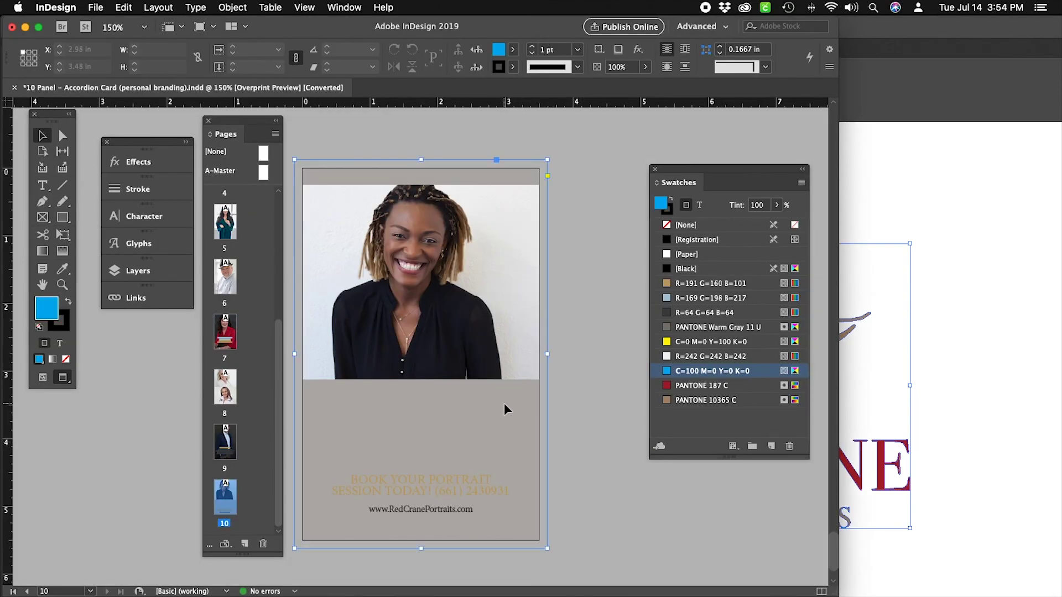
pyautogui.click(599, 418)
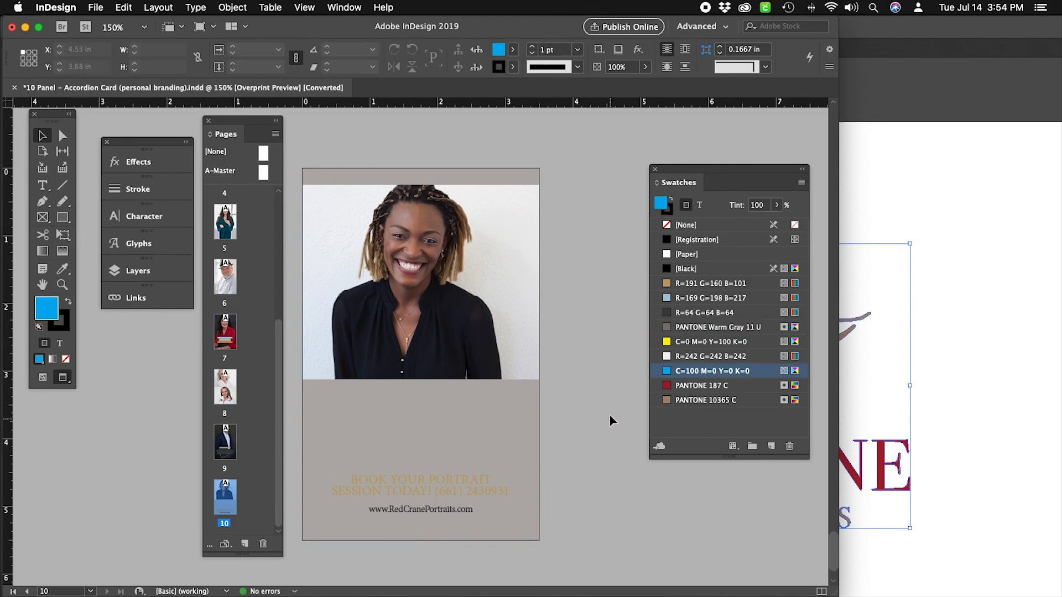
pyautogui.click(106, 8)
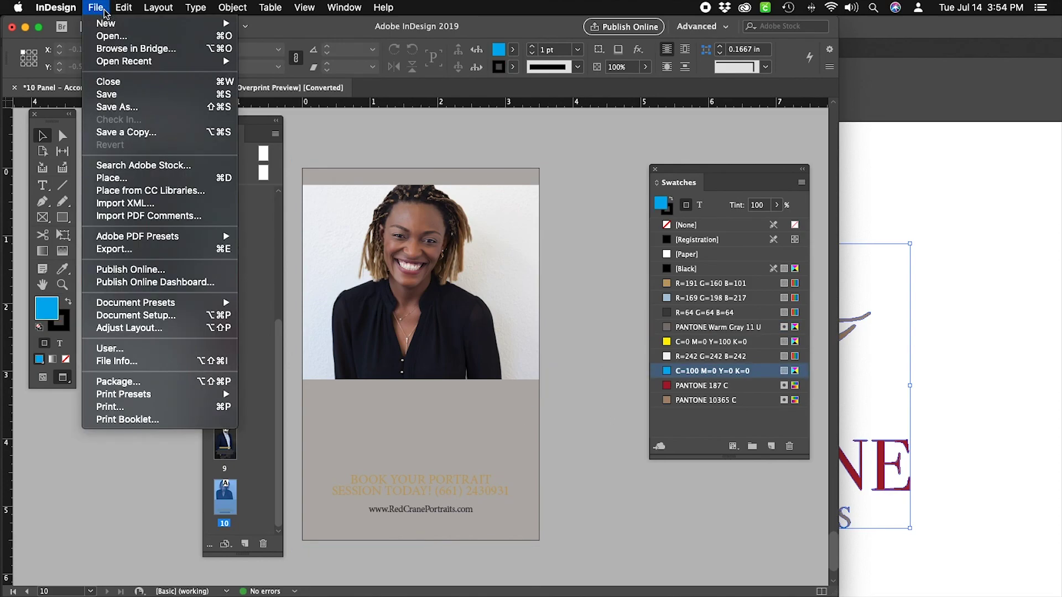
pyautogui.moveTo(120, 62)
pyautogui.moveTo(126, 7)
pyautogui.click(140, 82)
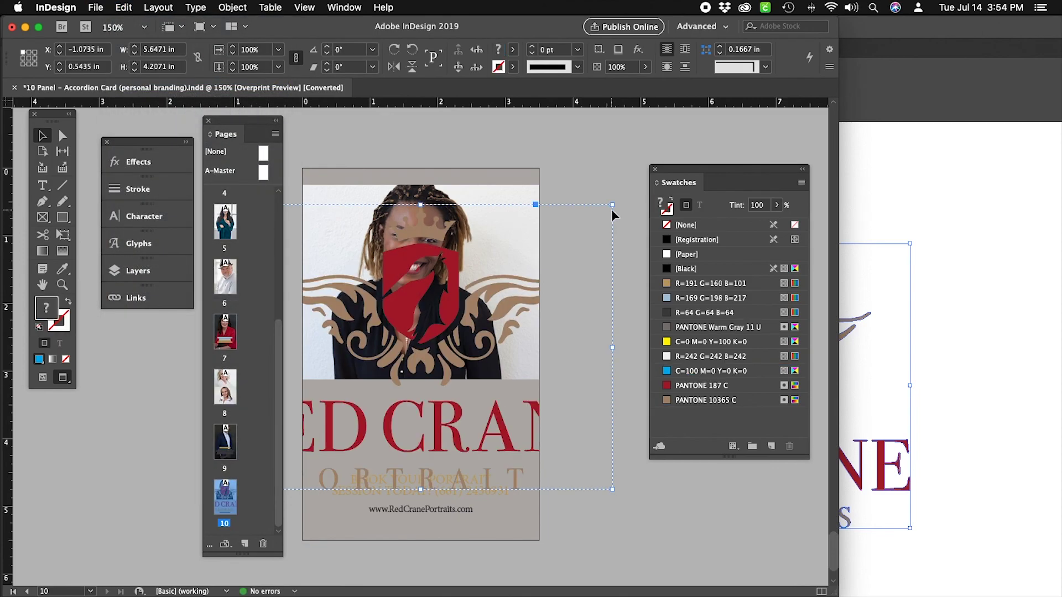
# Scale the logo down to about 1.138 × 0.8478 in and nudge it above the booking text.
pyautogui.click(45, 137)
pyautogui.moveTo(421, 204); pyautogui.dragTo(408, 419)
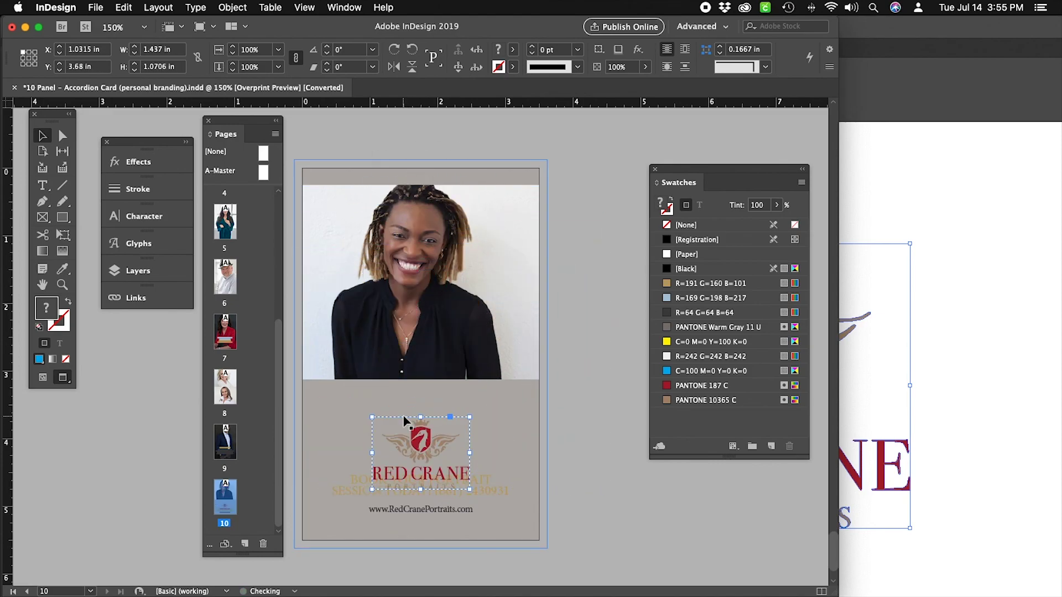
pyautogui.hotkey('shift', 'Up')
pyautogui.hotkey('shift', 'Up')
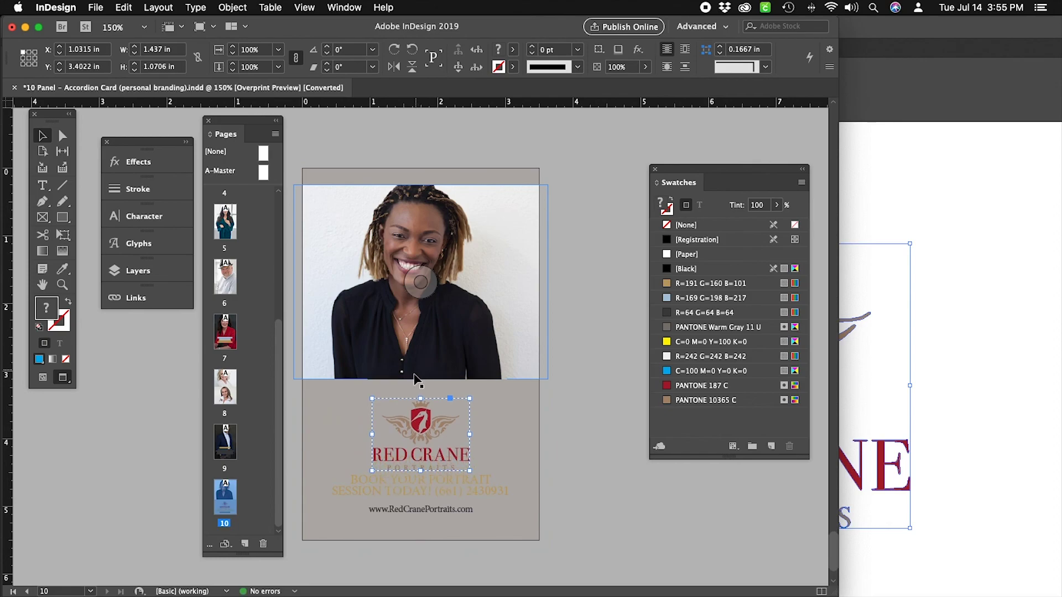
pyautogui.moveTo(422, 479); pyautogui.dragTo(421, 457)
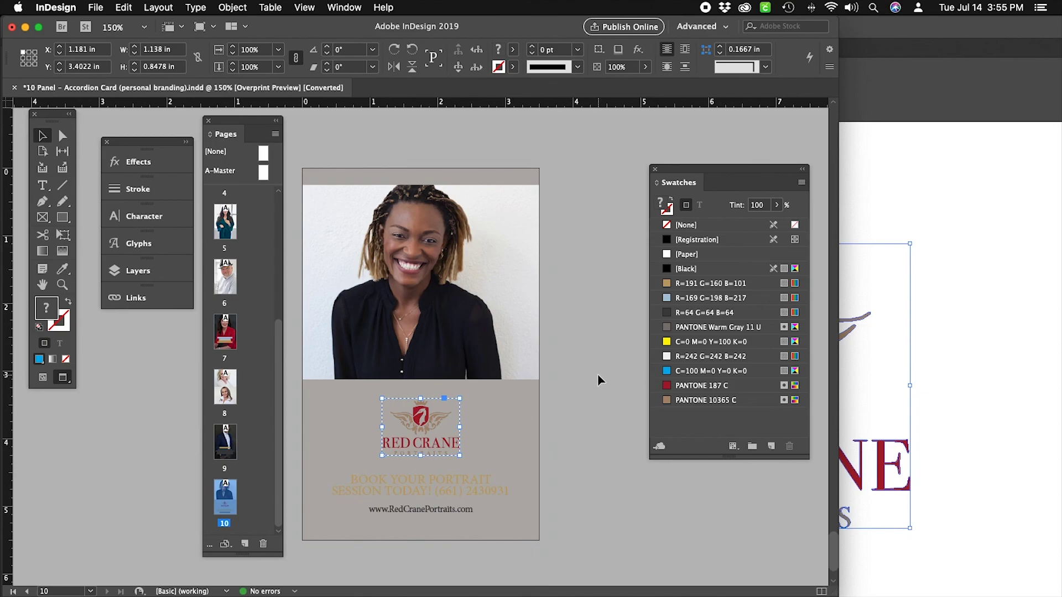
# Try red, tan and light gray on the logo before settling on white [Paper].
pyautogui.click(723, 387)
pyautogui.click(735, 400)
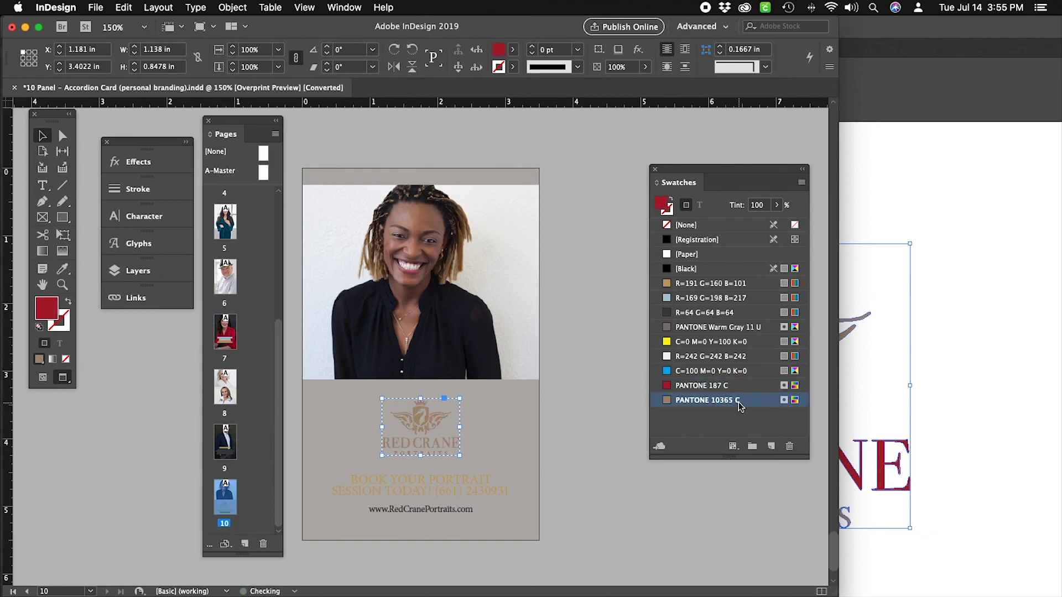
pyautogui.click(707, 361)
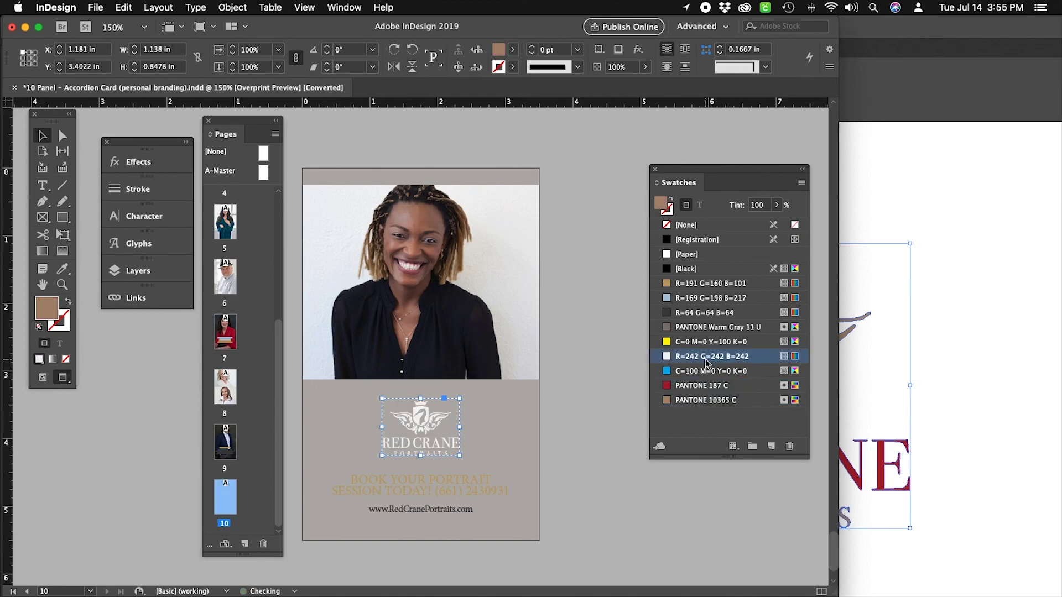
pyautogui.click(710, 255)
pyautogui.click(593, 408)
# Color the 'Book your portrait' booking text dark gray R=64 G=64 B=64.
pyautogui.click(481, 479)
pyautogui.click(43, 185)
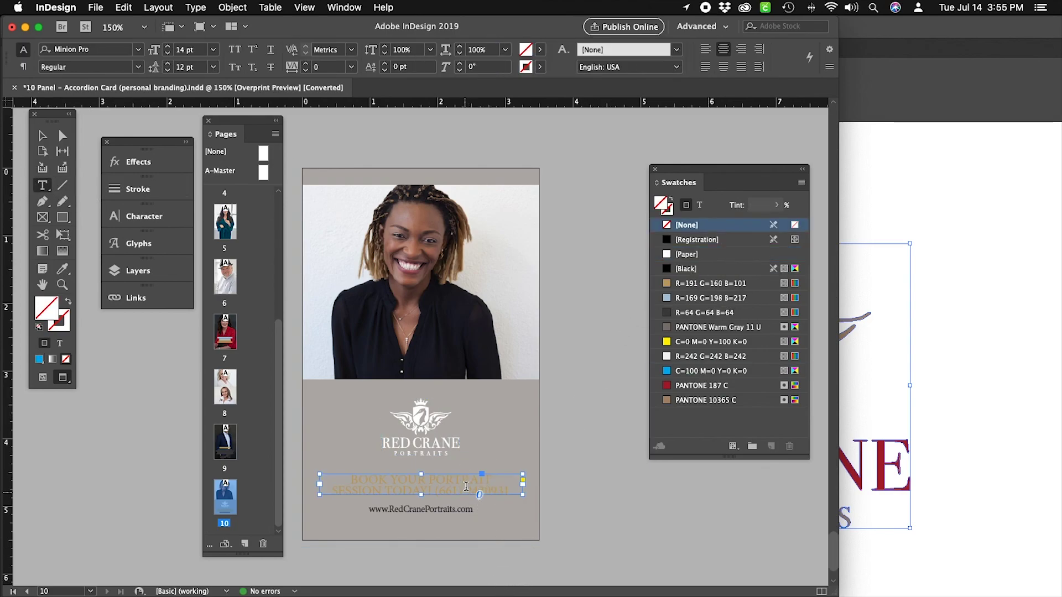
pyautogui.moveTo(334, 479); pyautogui.dragTo(498, 509)
pyautogui.click(713, 312)
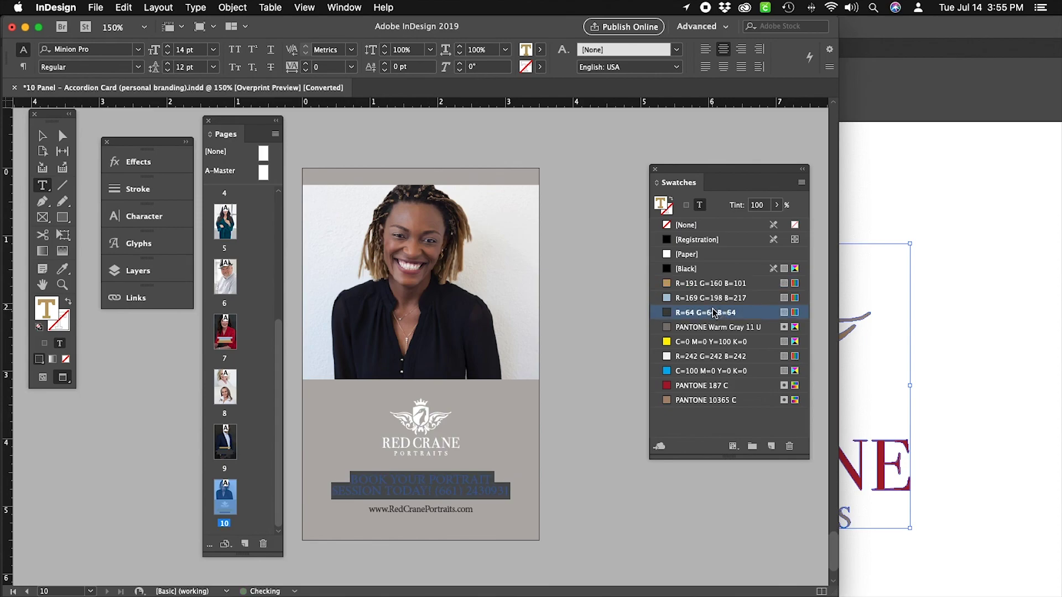
pyautogui.click(481, 508)
pyautogui.press('Up')
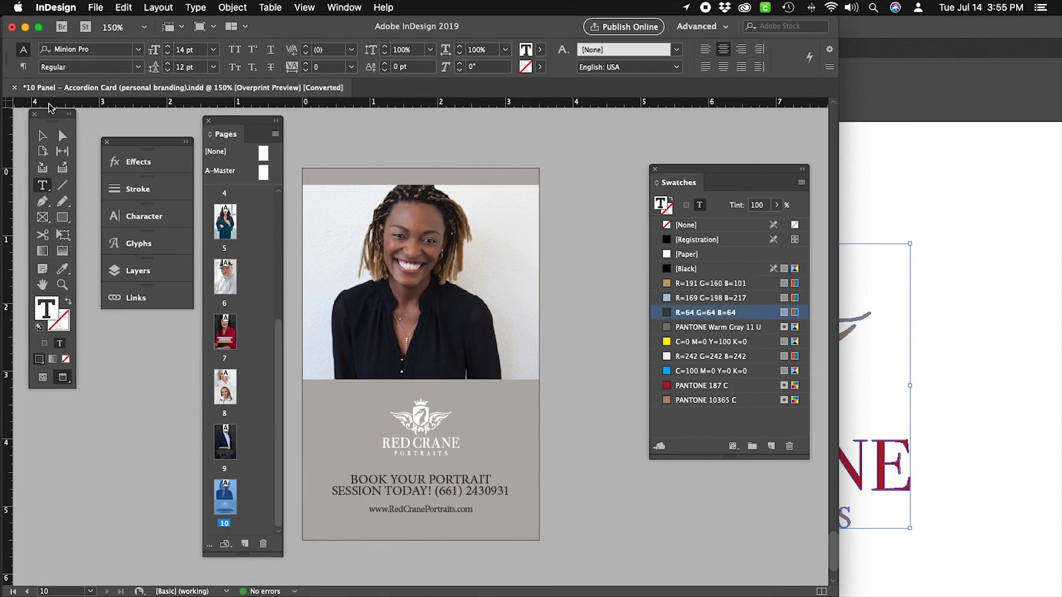
# Compare black, dark gray and Warm Gray 11 U on the logo, then keep it white.
pyautogui.click(42, 135)
pyautogui.click(418, 424)
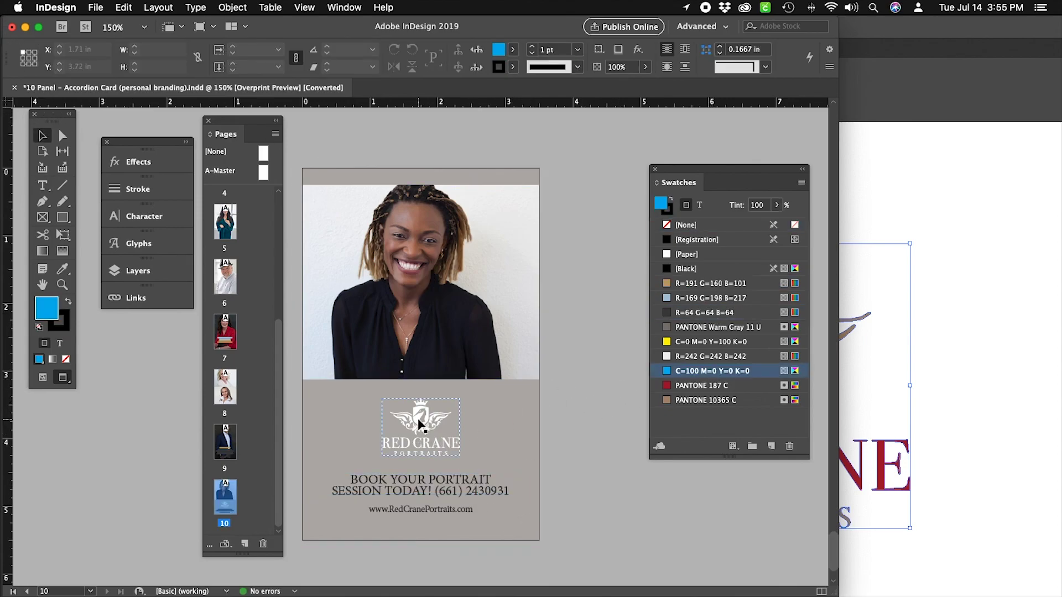
pyautogui.click(686, 254)
pyautogui.click(685, 269)
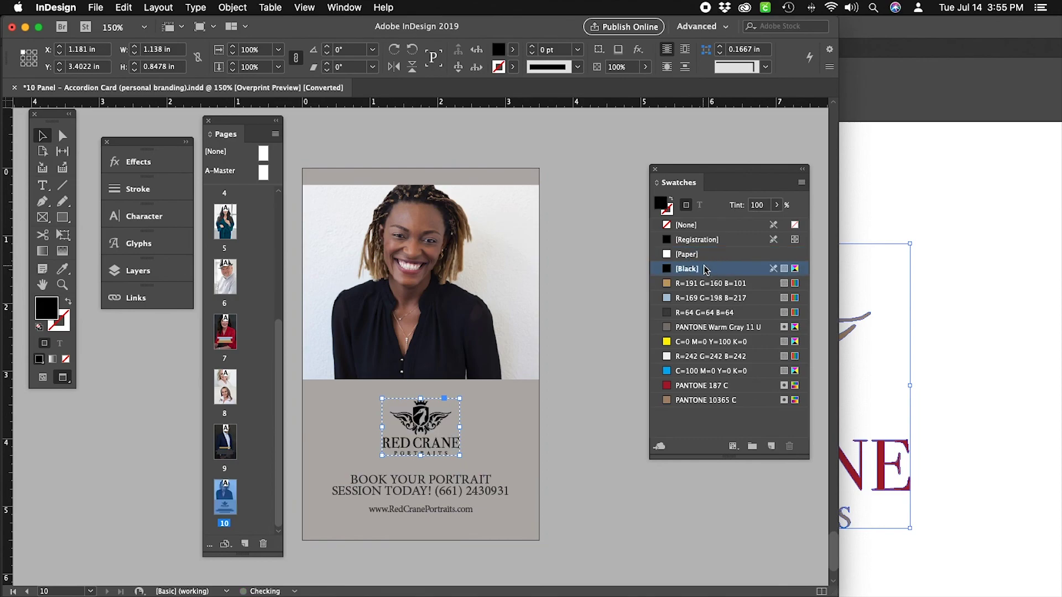
pyautogui.click(705, 312)
pyautogui.click(686, 327)
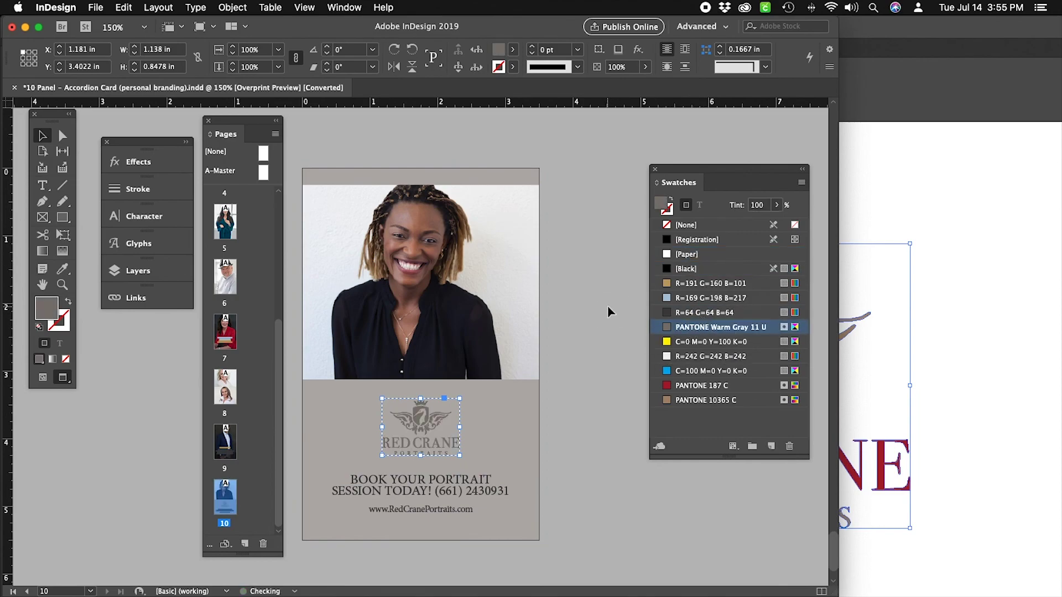
pyautogui.click(513, 412)
pyautogui.click(704, 257)
pyautogui.click(627, 327)
# Fill the page 10 background with R=191 G=160 B=101 and raise its tint to 100%.
pyautogui.click(492, 495)
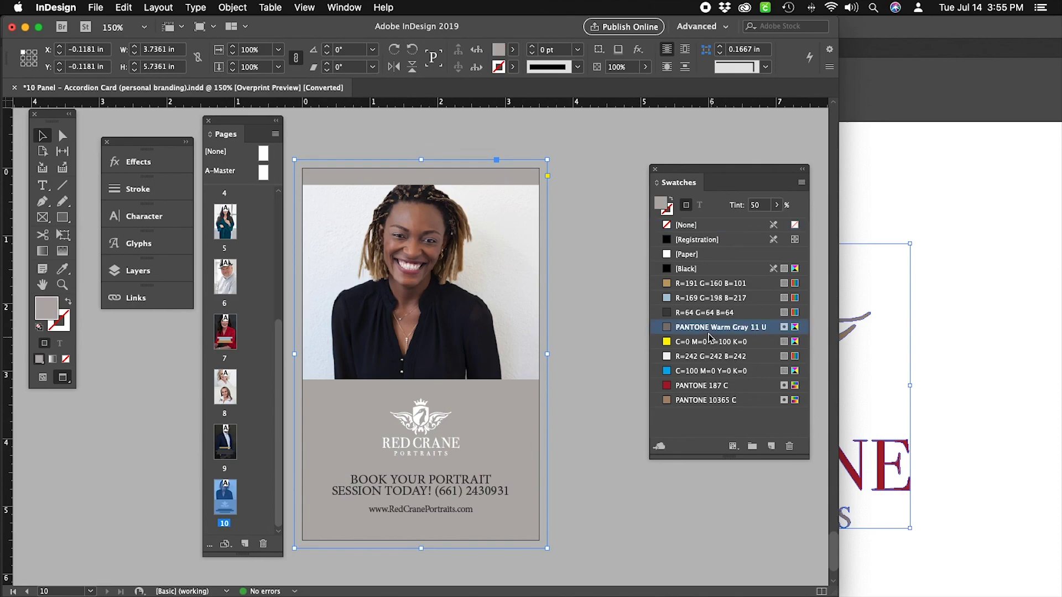
pyautogui.click(697, 284)
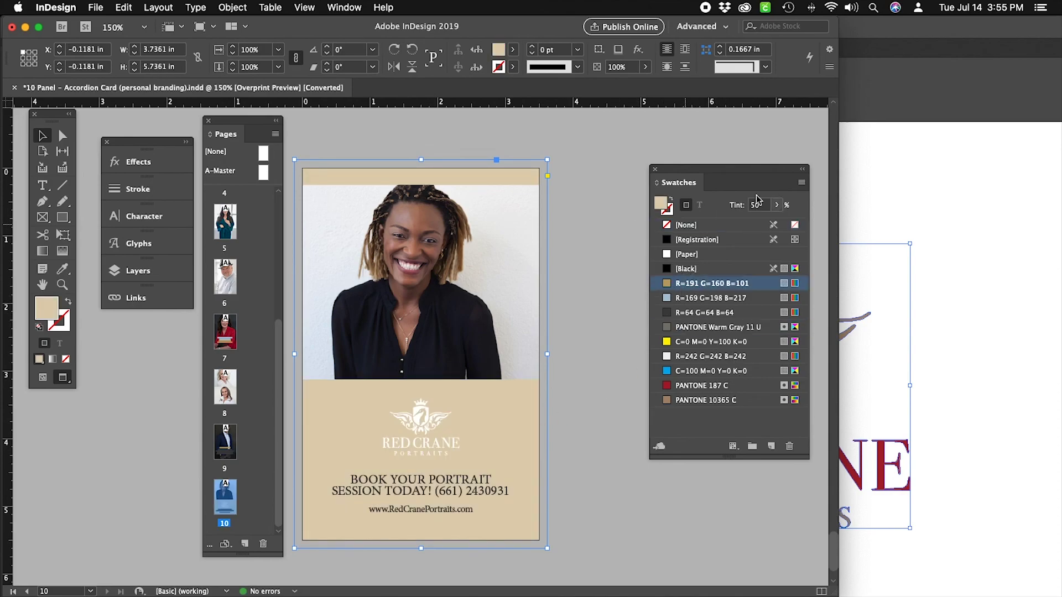
pyautogui.click(777, 205)
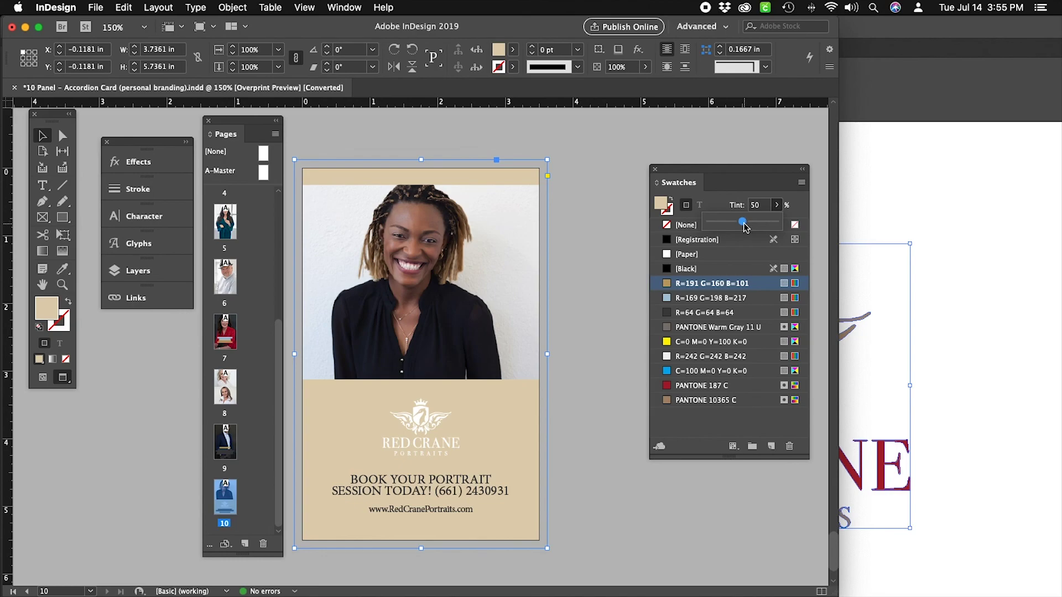
pyautogui.click(744, 224)
pyautogui.moveTo(744, 224); pyautogui.dragTo(778, 222)
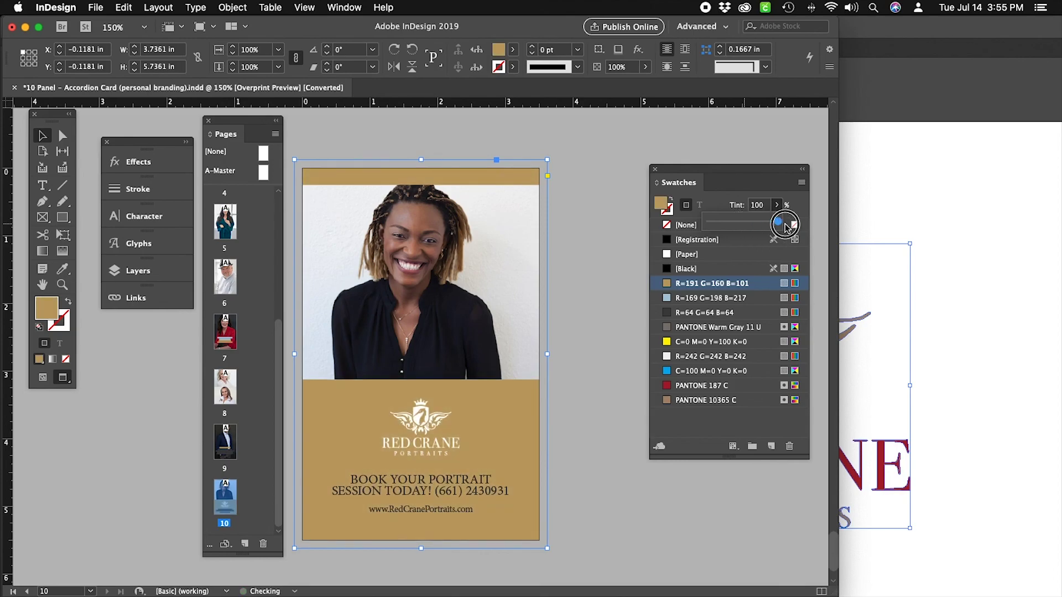
pyautogui.click(608, 229)
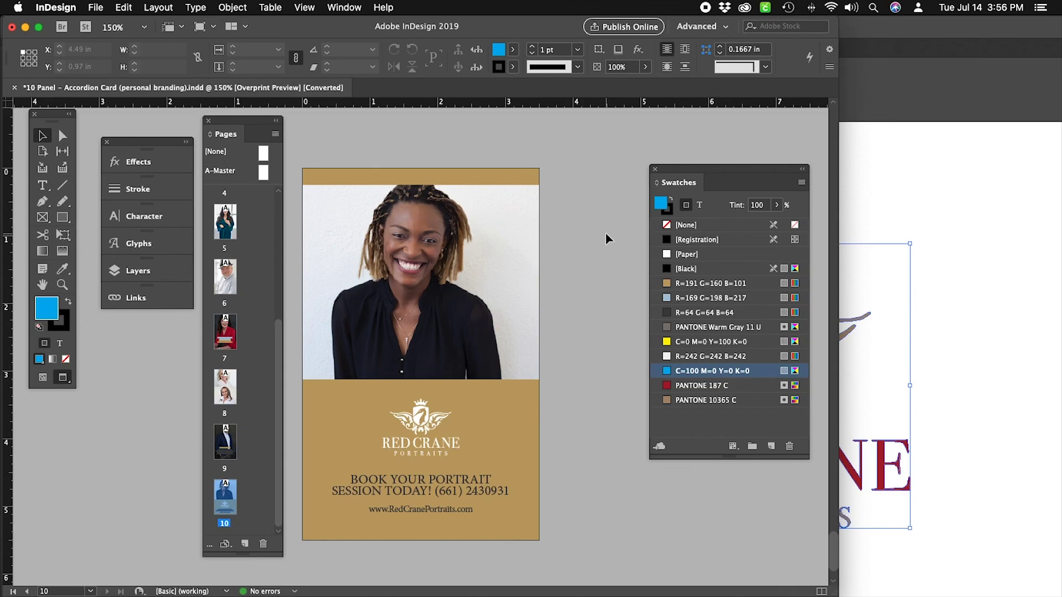
# Scroll to page 9 and select the testimonial quote and client name text.
pyautogui.scroll(10, 607, 234)
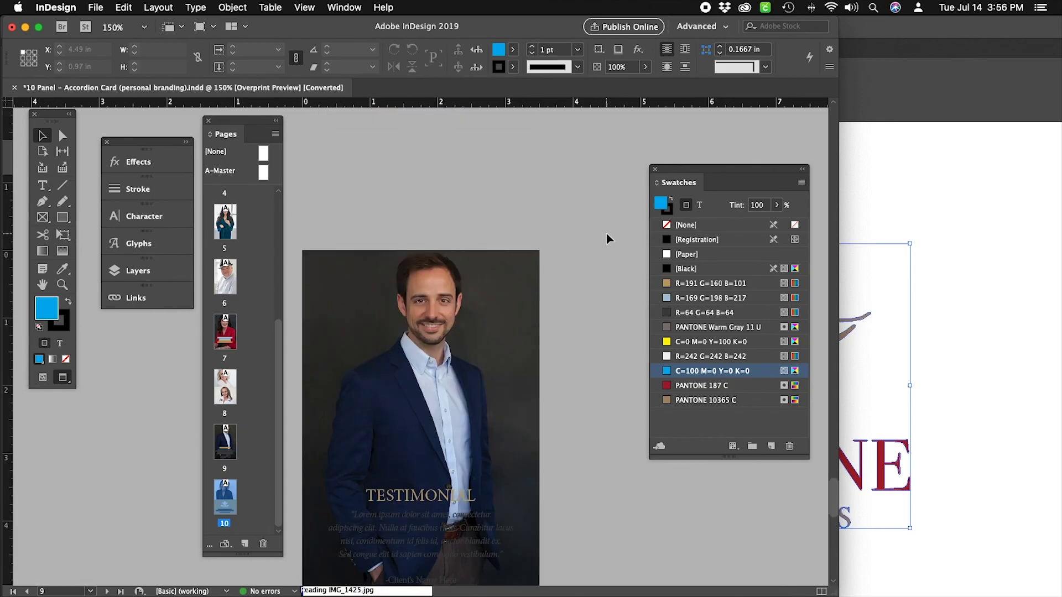
pyautogui.click(42, 185)
pyautogui.moveTo(354, 285); pyautogui.dragTo(475, 354)
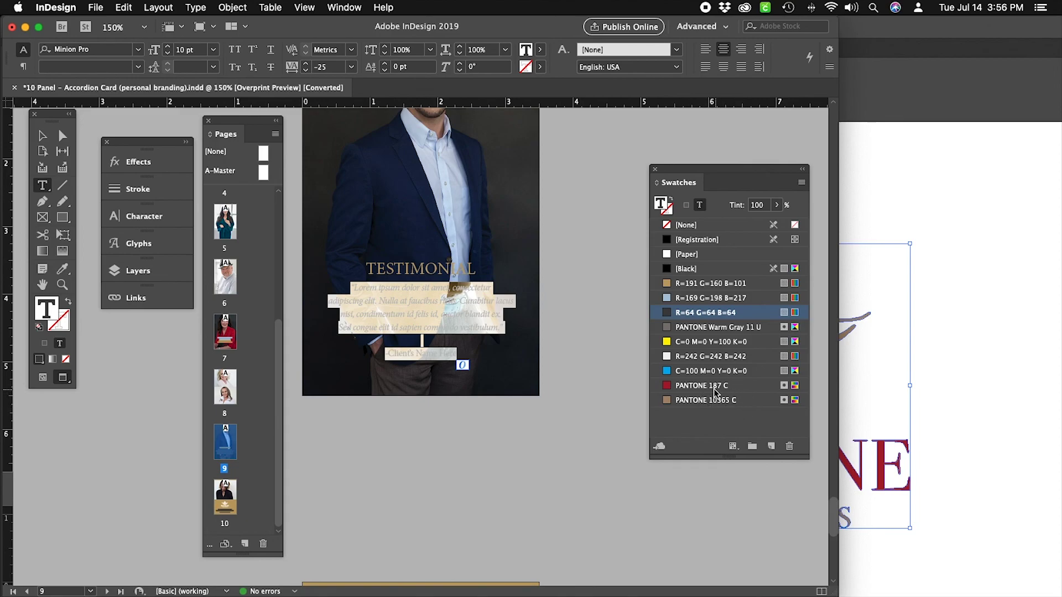
pyautogui.click(945, 407)
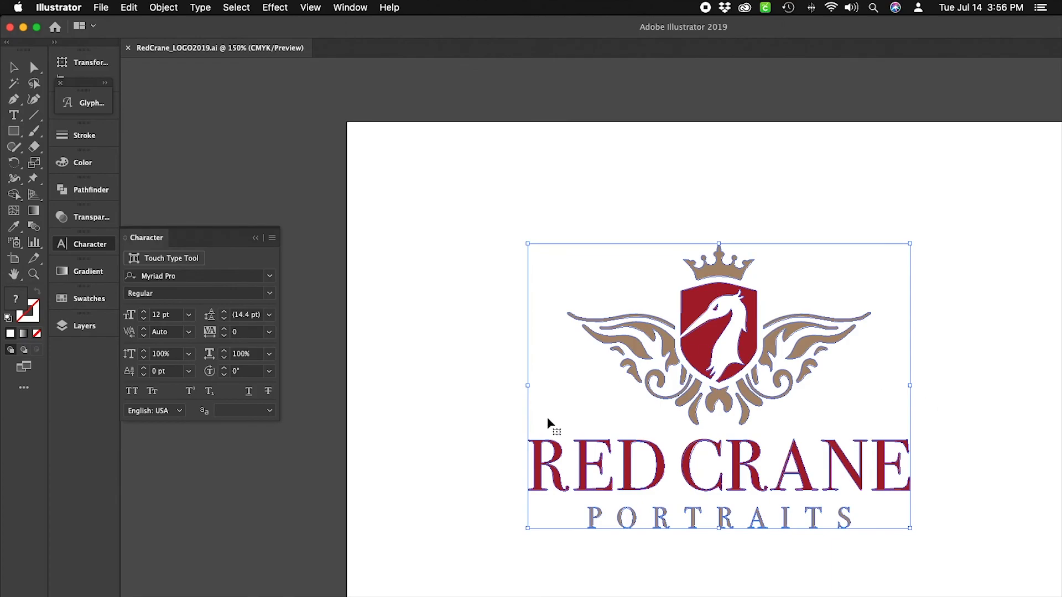
pyautogui.click(520, 581)
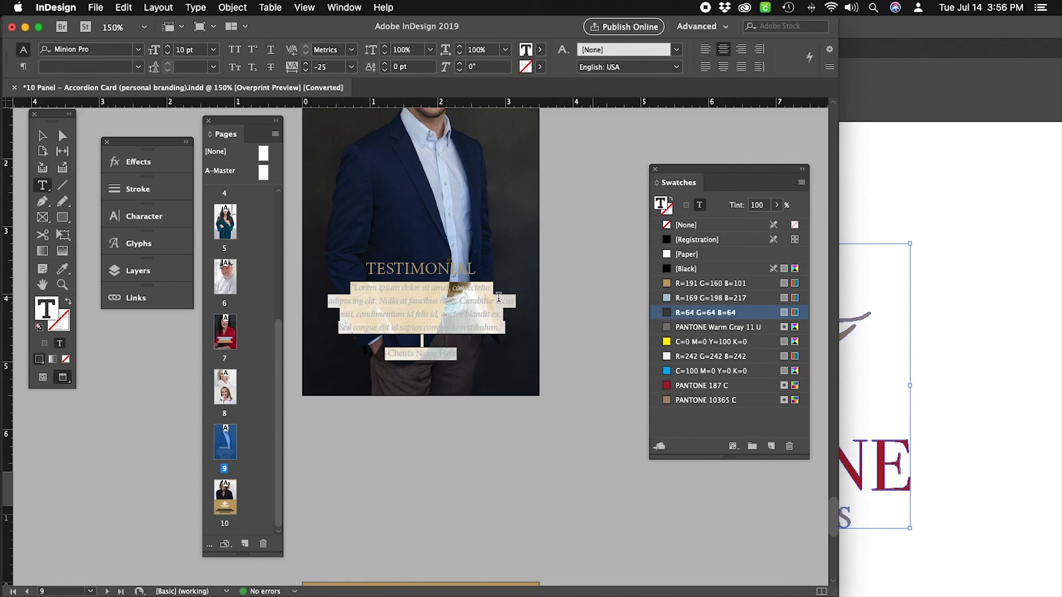
# Reselect the testimonial text, apply the [Paper] white swatch, and deselect it.
pyautogui.click(465, 315)
pyautogui.moveTo(460, 353); pyautogui.dragTo(313, 286)
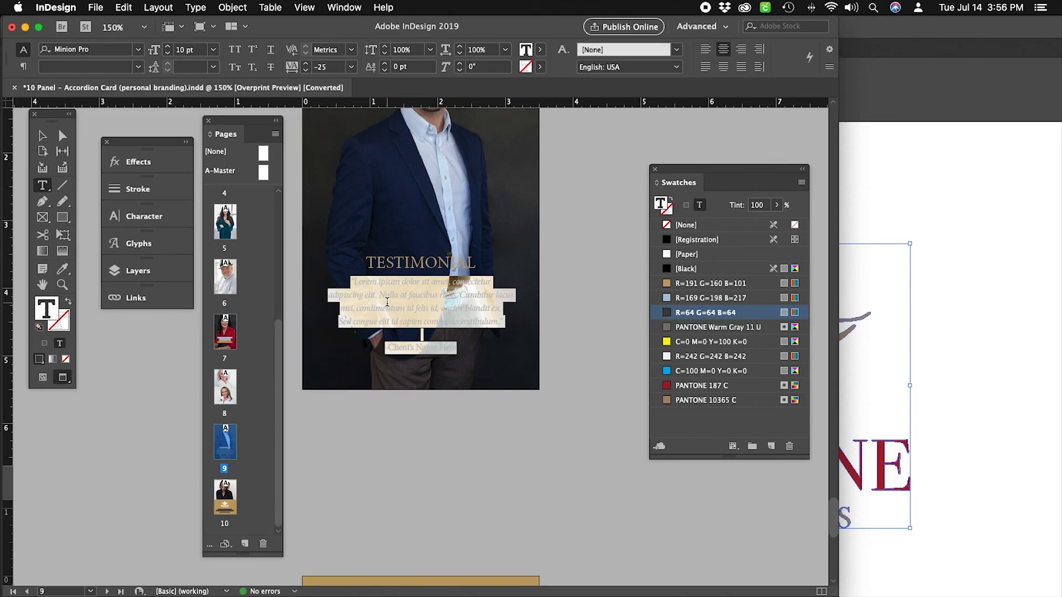
pyautogui.click(697, 254)
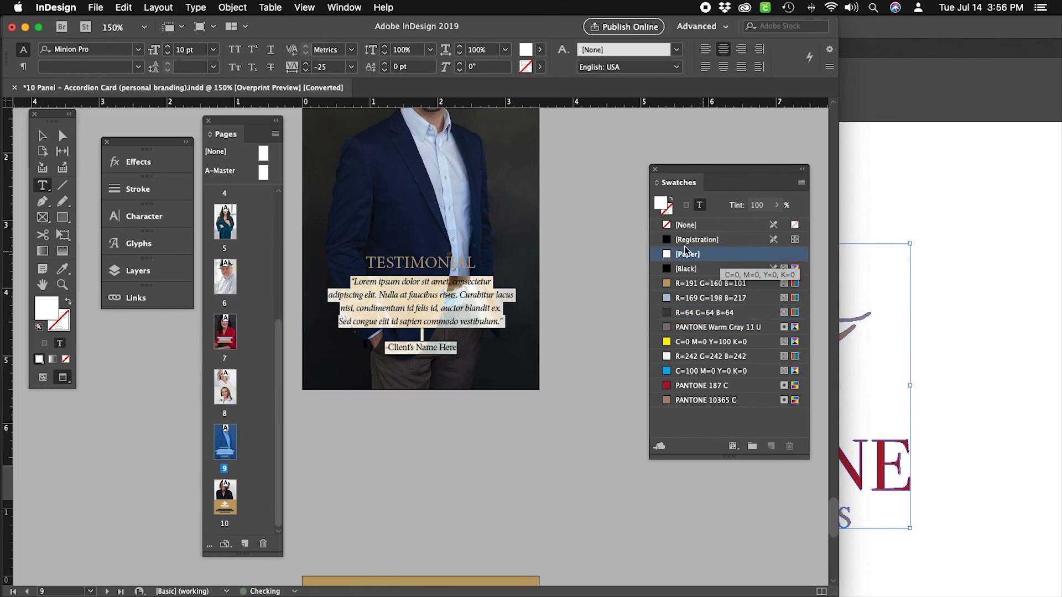
pyautogui.click(43, 136)
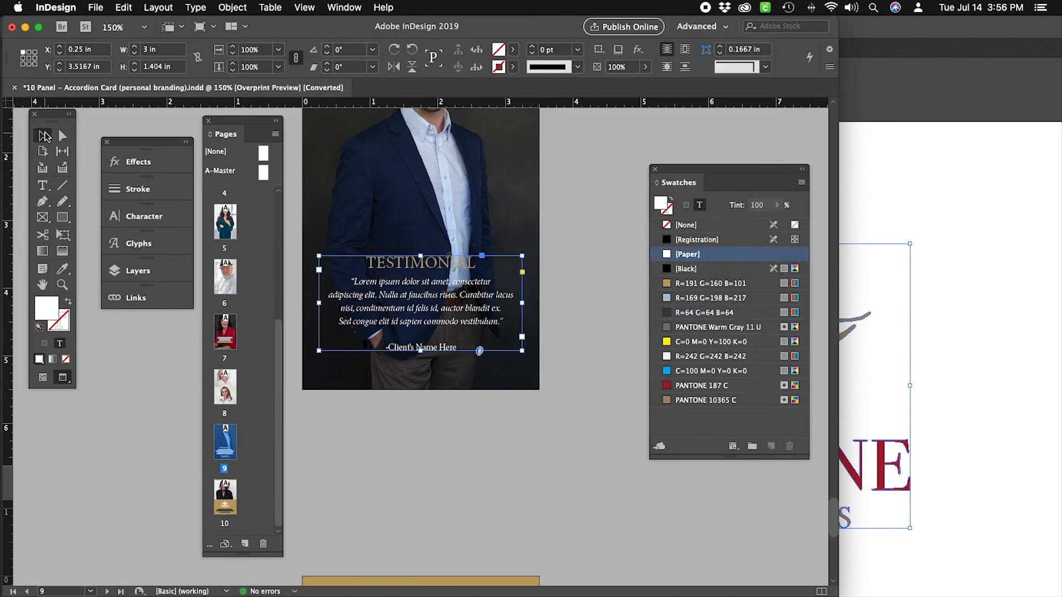
pyautogui.click(583, 239)
pyautogui.scroll(3, 582, 238)
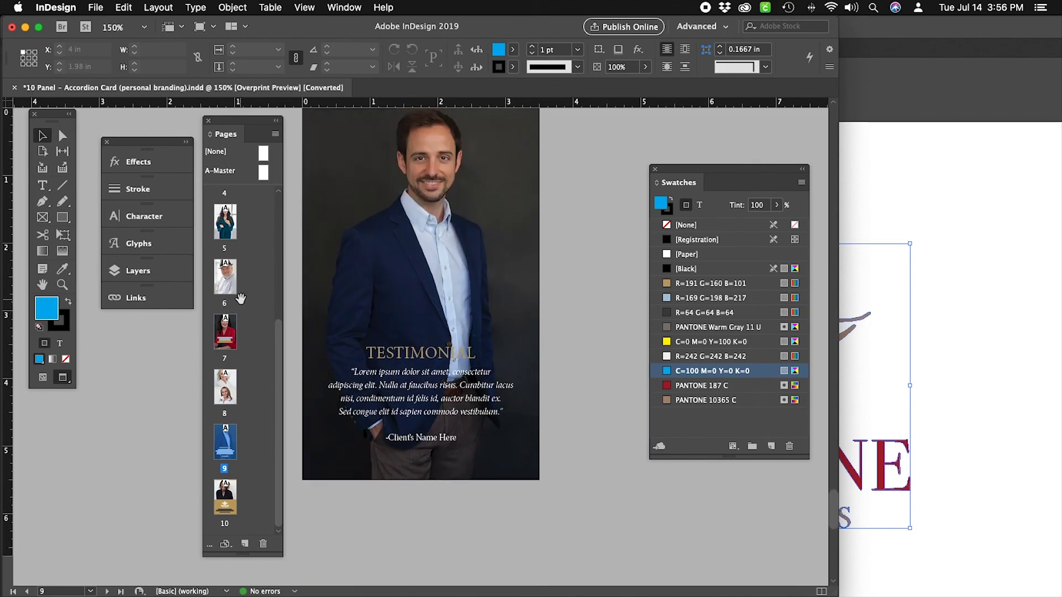
# Colour the —Author's Name line on page 7 with the [Paper] swatch so it turns white.
pyautogui.scroll(3, 576, 290)
pyautogui.scroll(15, 576, 290)
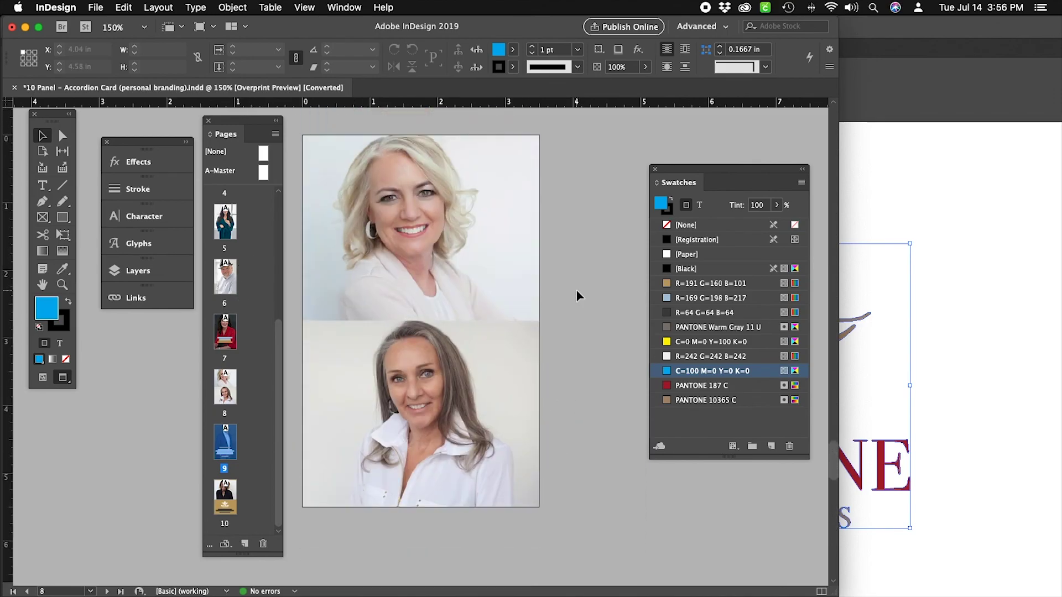
pyautogui.scroll(-12, 577, 290)
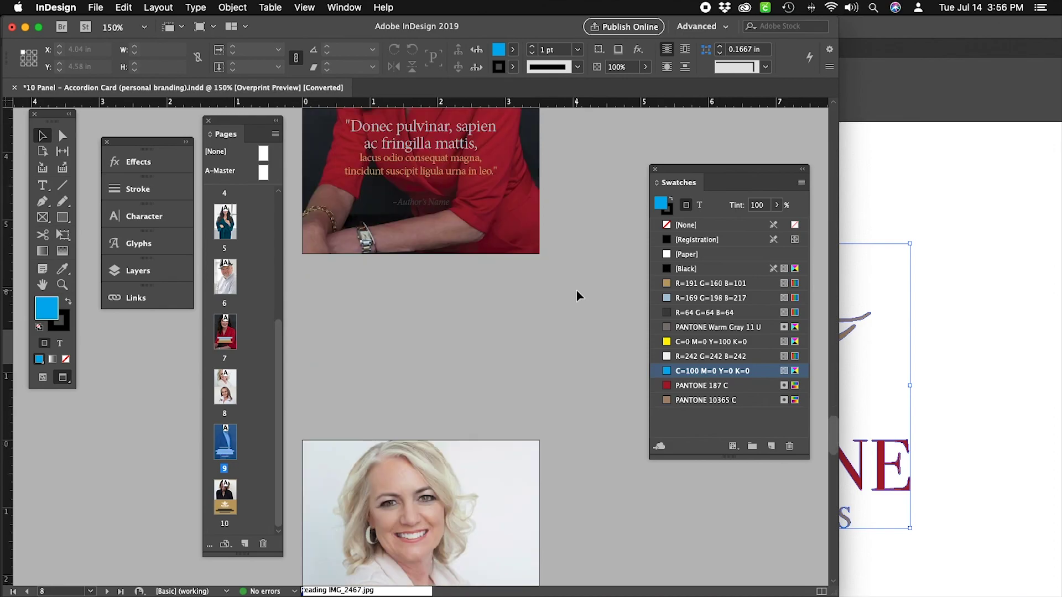
pyautogui.scroll(2, 550, 280)
pyautogui.click(42, 185)
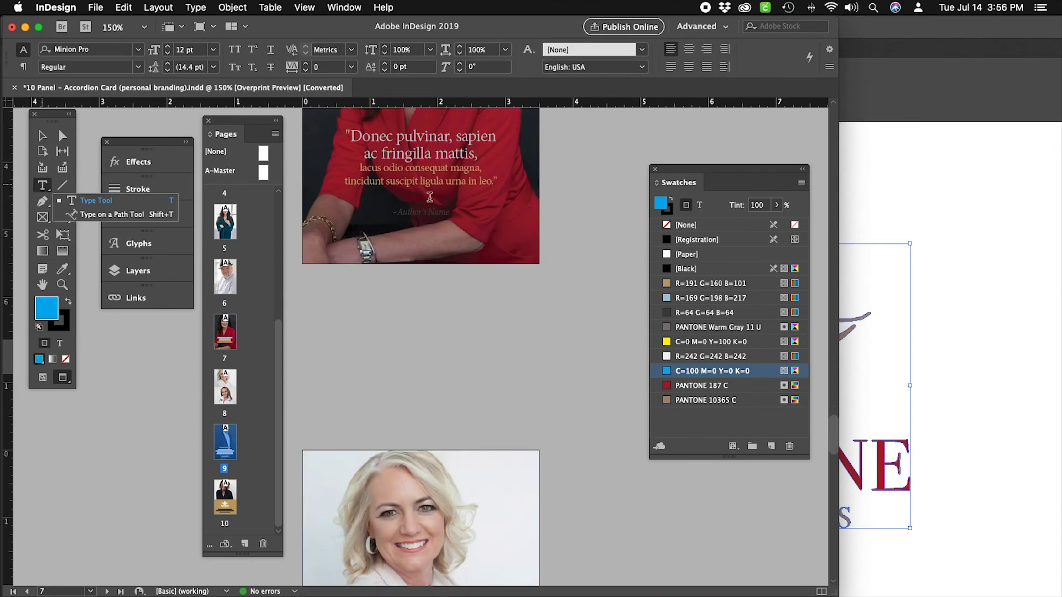
pyautogui.moveTo(451, 212); pyautogui.dragTo(387, 213)
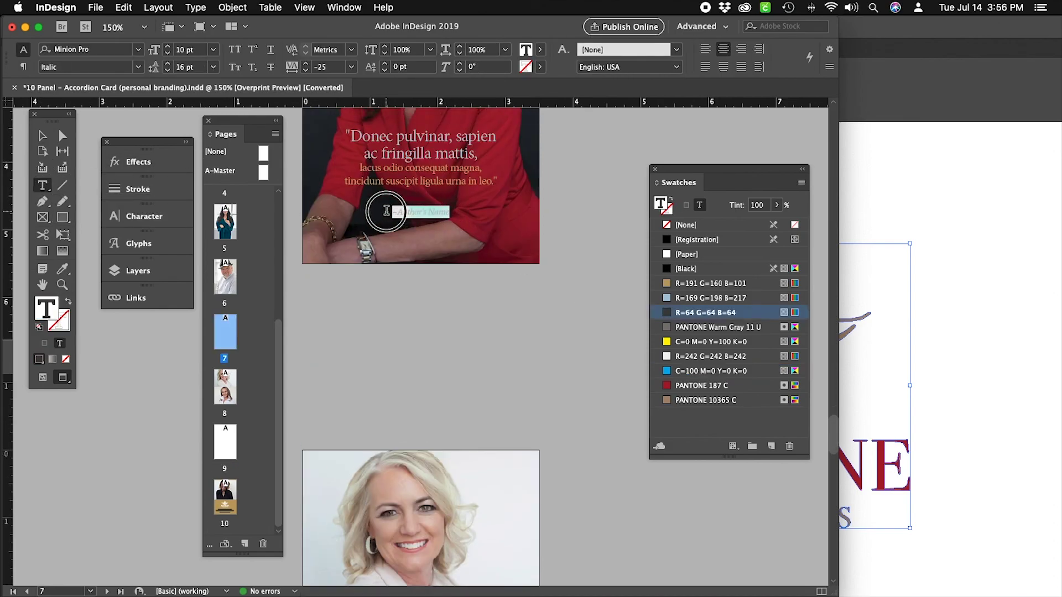
pyautogui.click(699, 254)
pyautogui.press('Escape')
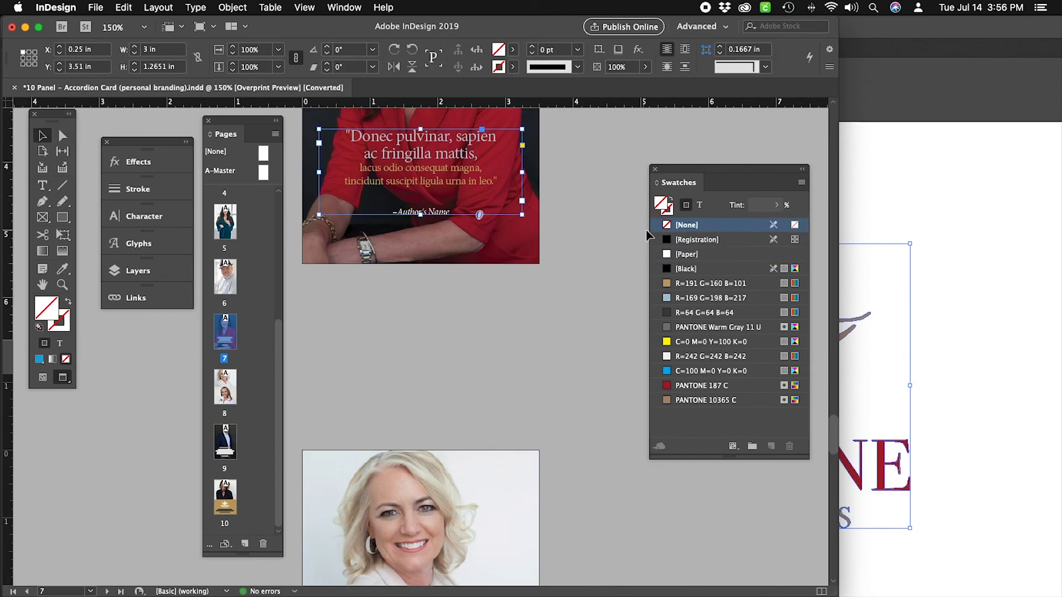
pyautogui.click(589, 226)
# Check the colour of the word 'portrait', then scroll back up to the PERSONAL BRANDING cover.
pyautogui.scroll(15, 589, 225)
pyautogui.scroll(20, 588, 226)
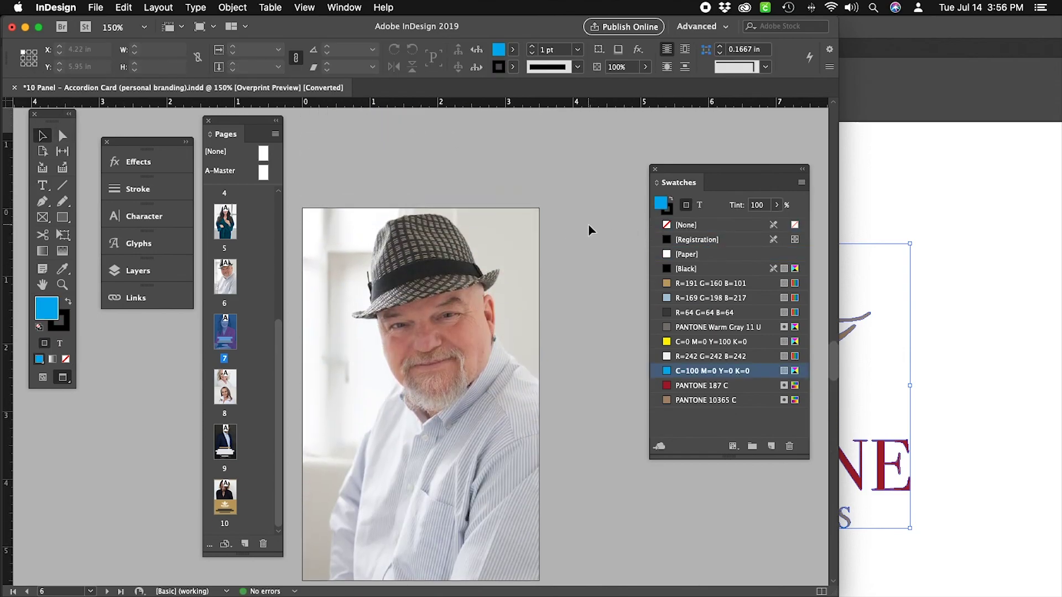
pyautogui.scroll(15, 588, 226)
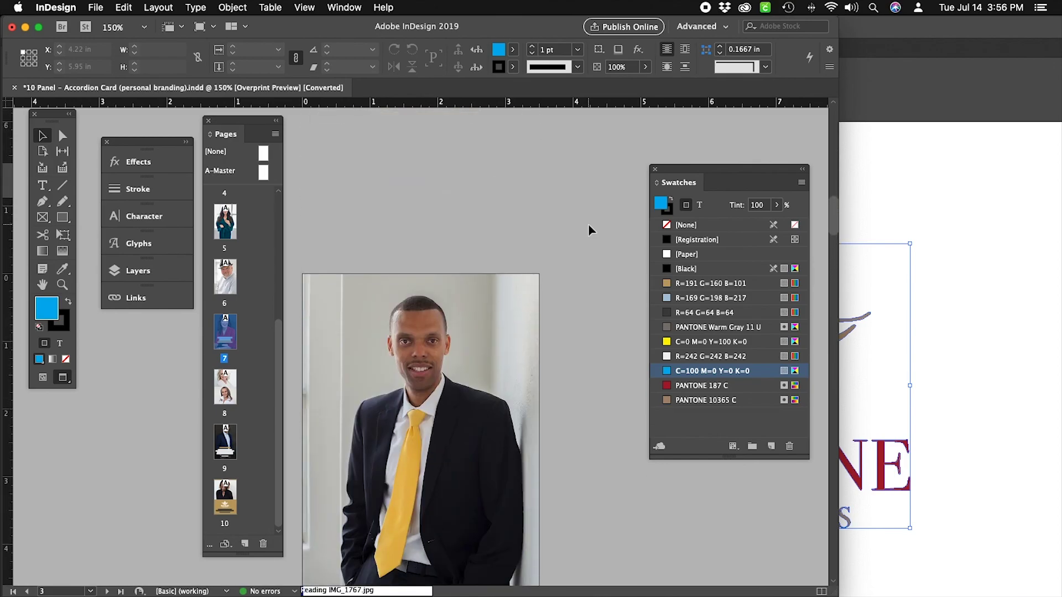
pyautogui.scroll(-15, 588, 225)
pyautogui.scroll(-1, 589, 230)
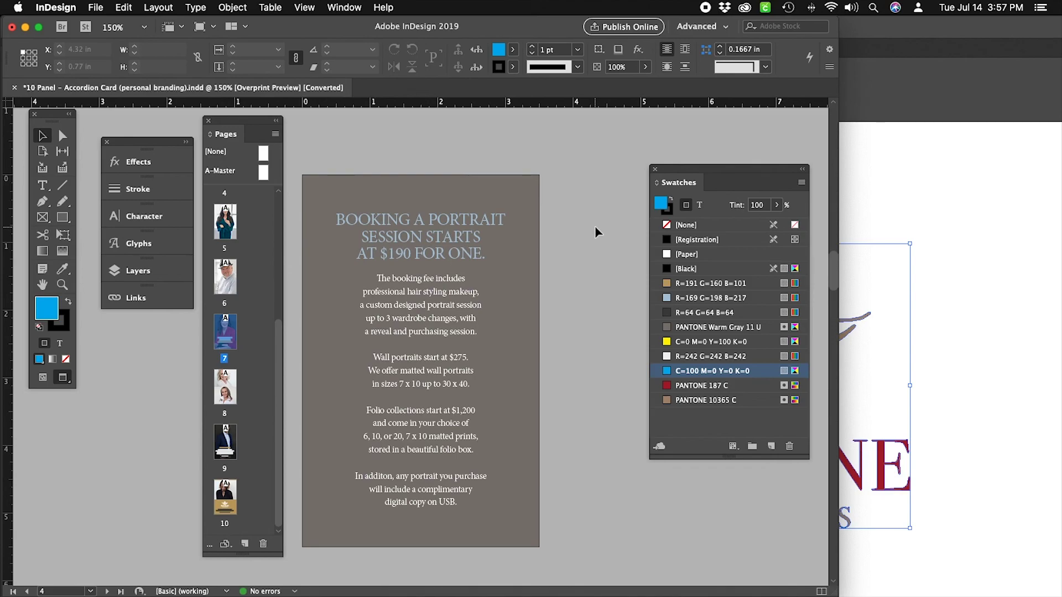
pyautogui.click(44, 186)
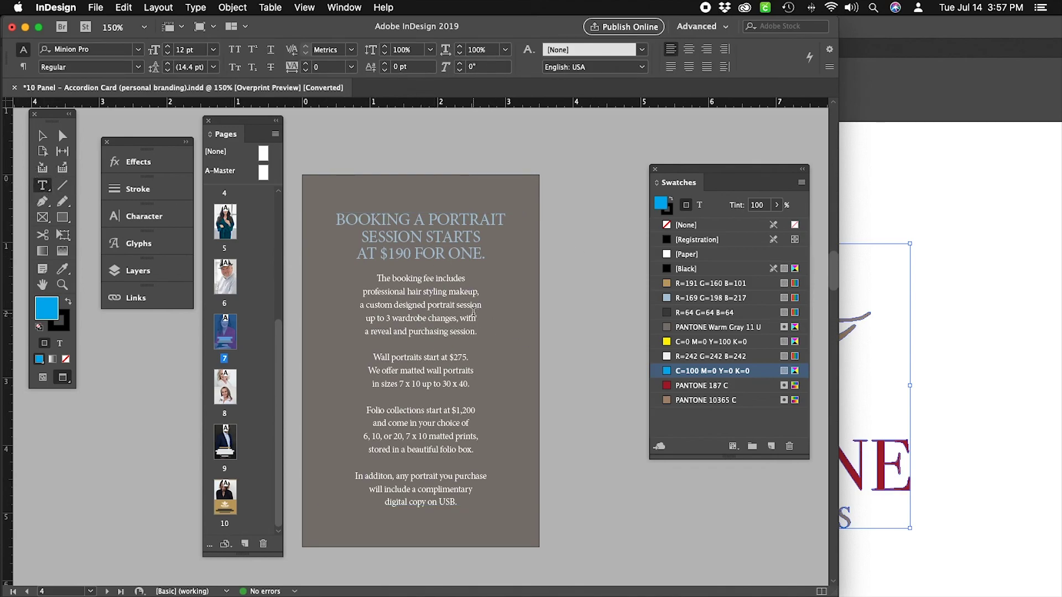
pyautogui.doubleClick(445, 306)
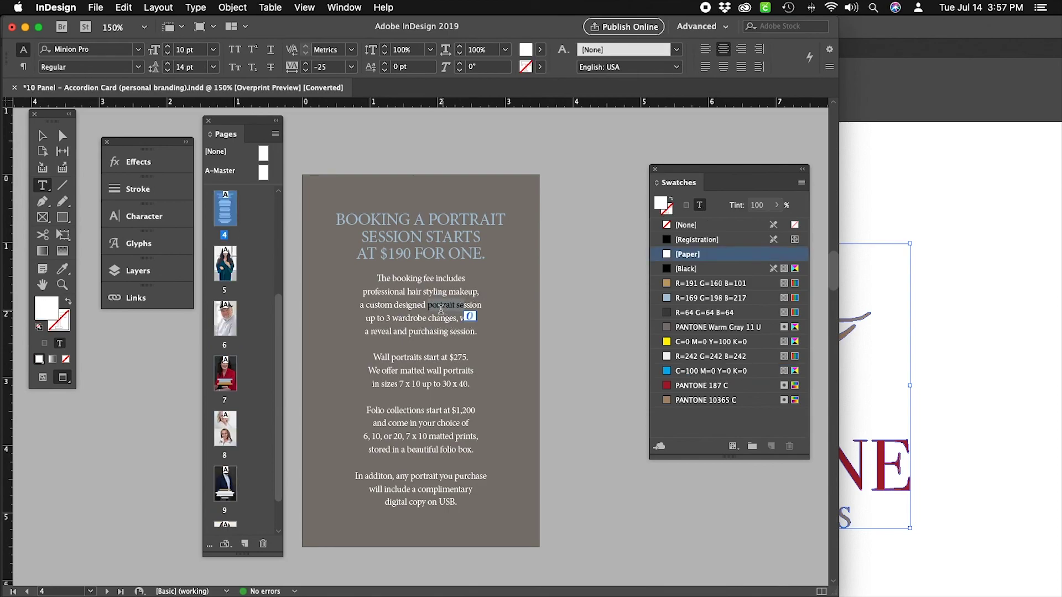
pyautogui.click(43, 136)
pyautogui.click(580, 258)
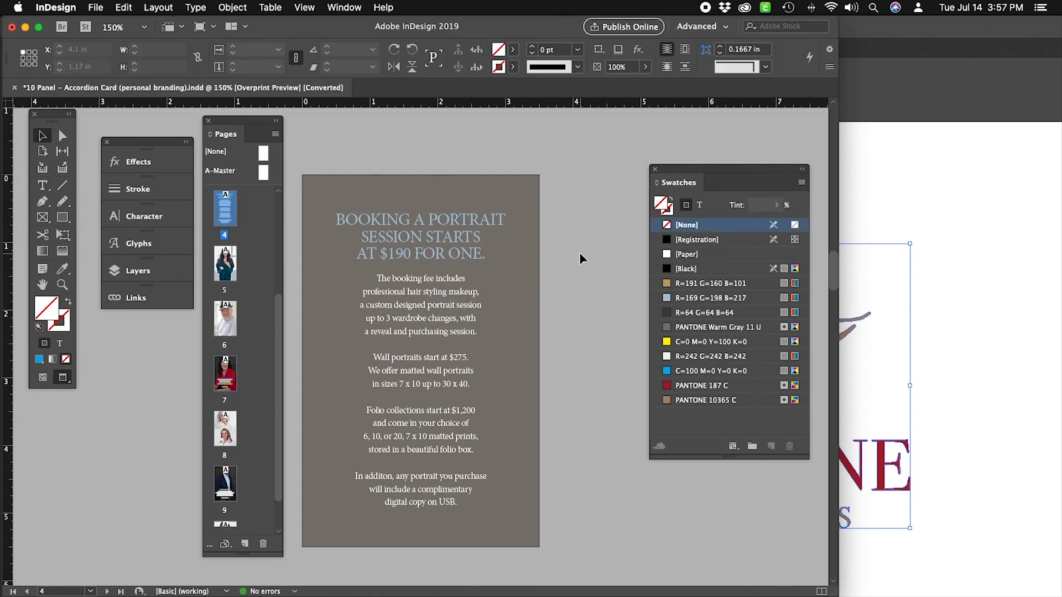
pyautogui.scroll(15, 579, 258)
pyautogui.scroll(10, 579, 256)
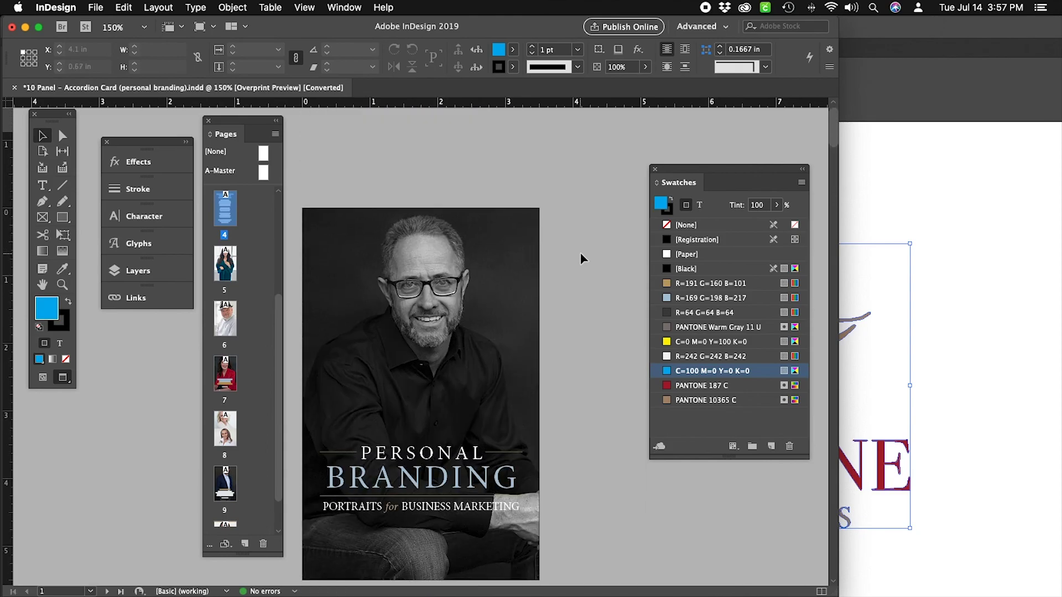
pyautogui.scroll(-2, 579, 254)
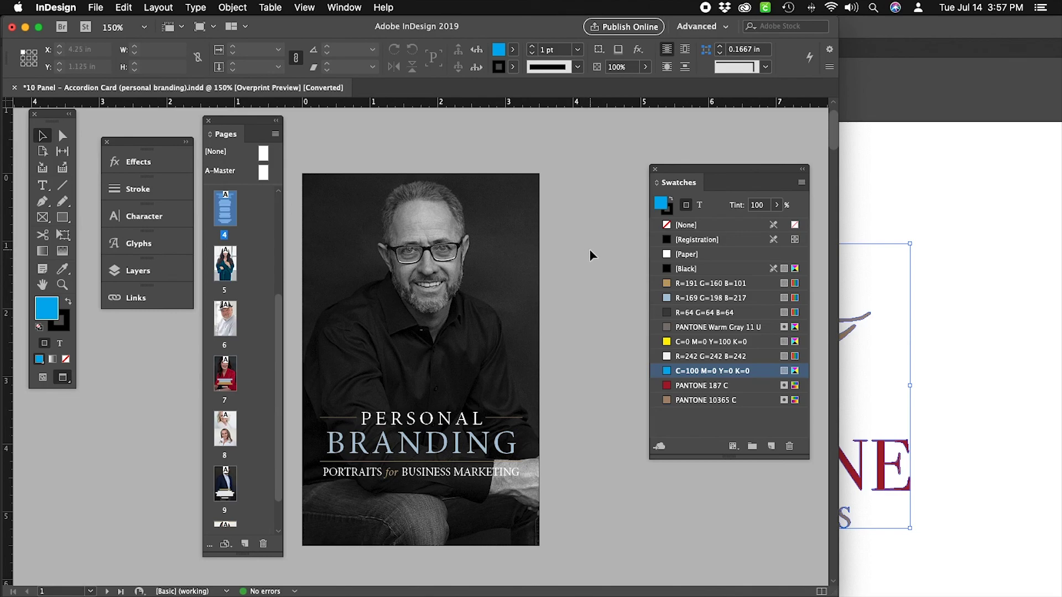
# Save As '10 Panel - Accordion Card_RedCrane' on the Desktop, replacing '(personal branding)' with '_RedCrane'.
pyautogui.click(98, 10)
pyautogui.click(144, 107)
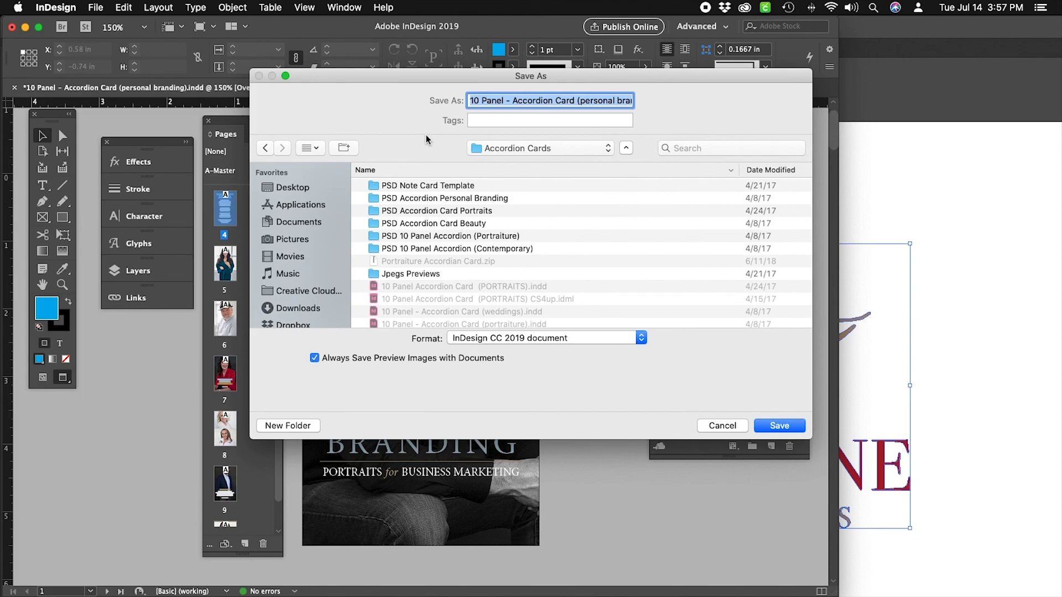
pyautogui.click(555, 100)
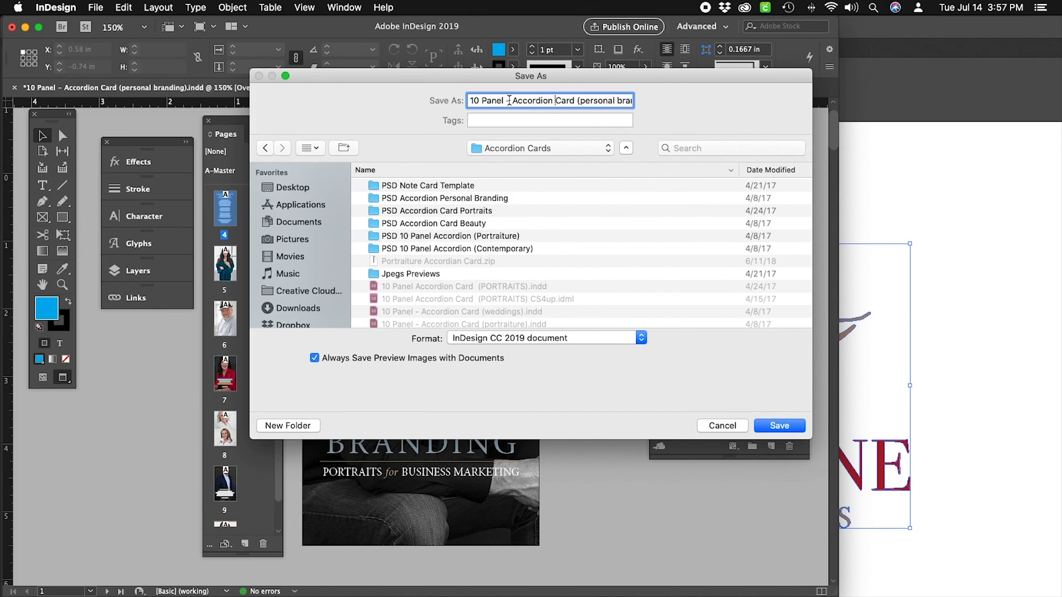
pyautogui.moveTo(511, 100); pyautogui.dragTo(472, 100)
pyautogui.moveTo(577, 100); pyautogui.dragTo(636, 102)
pyautogui.press('BackSpace')
pyautogui.press('BackSpace')
pyautogui.write('_RedCrane')
pyautogui.click(293, 189)
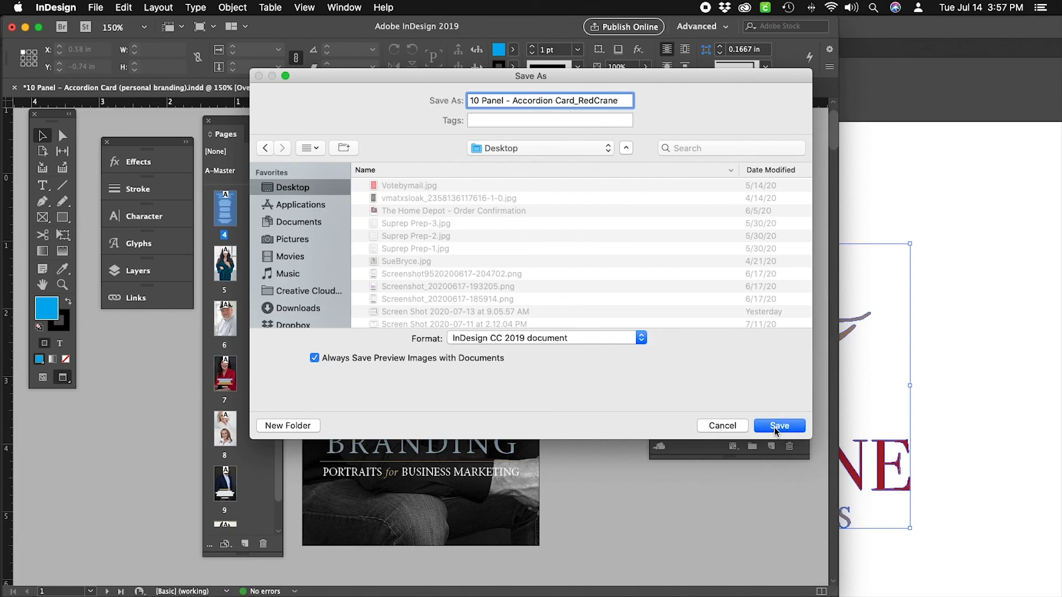
pyautogui.click(778, 427)
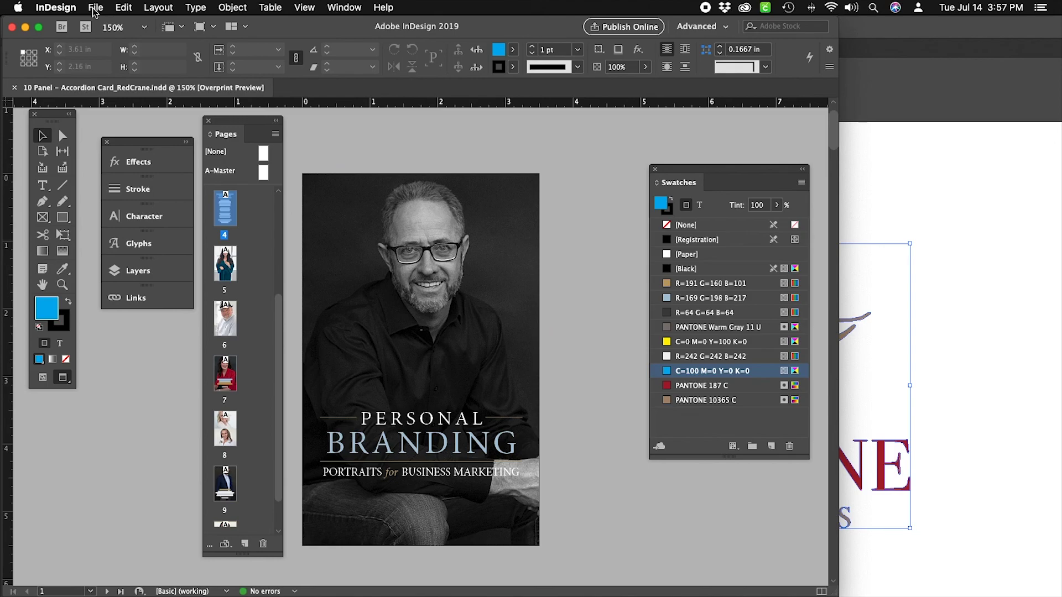
# Start an export and create a new 'Accordion Card' folder on the Desktop as its destination.
pyautogui.click(95, 9)
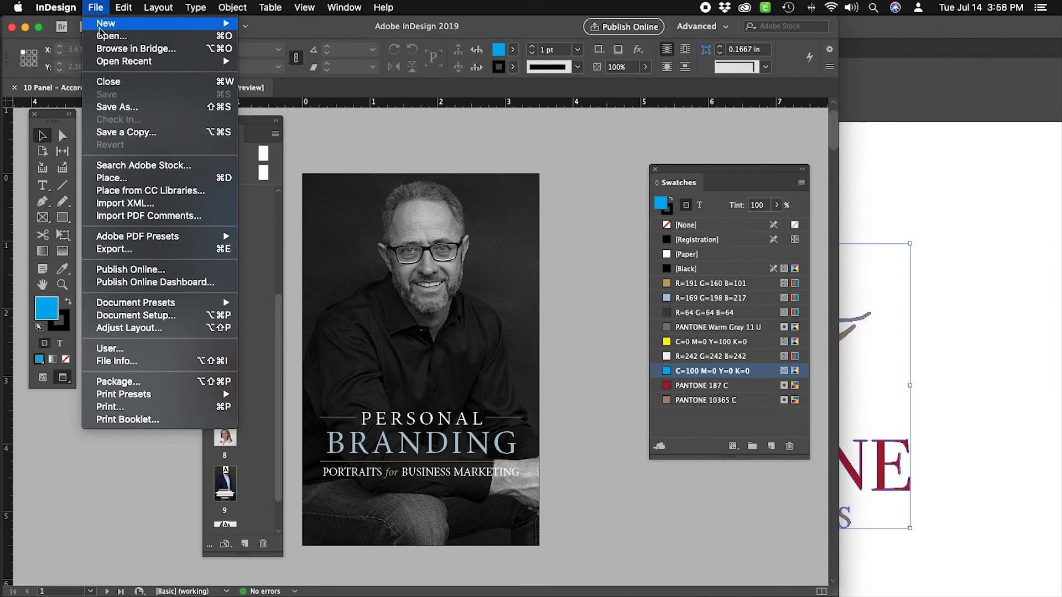
pyautogui.click(126, 254)
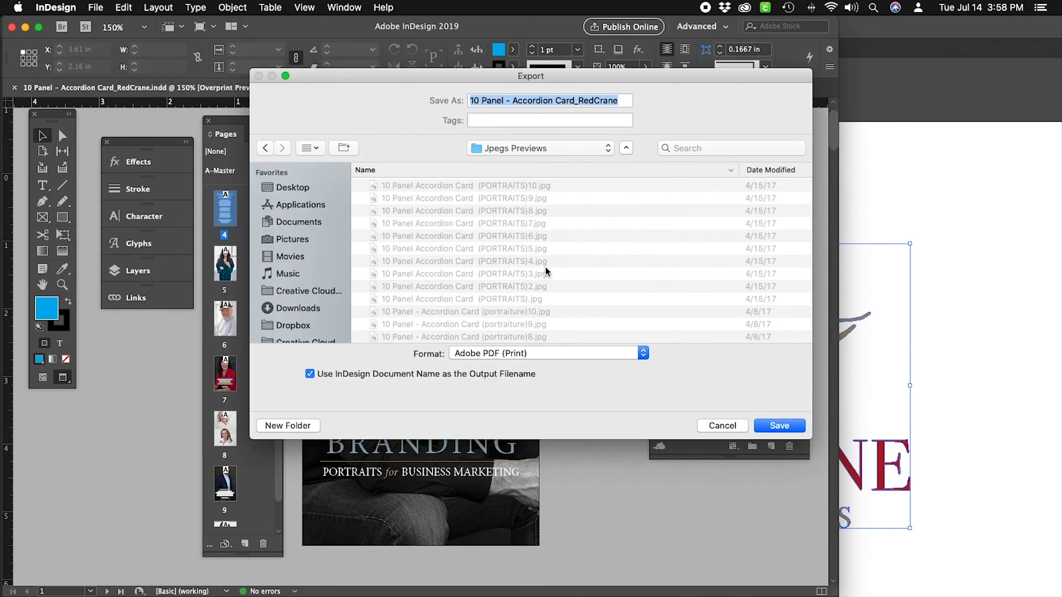
pyautogui.click(293, 188)
pyautogui.click(306, 424)
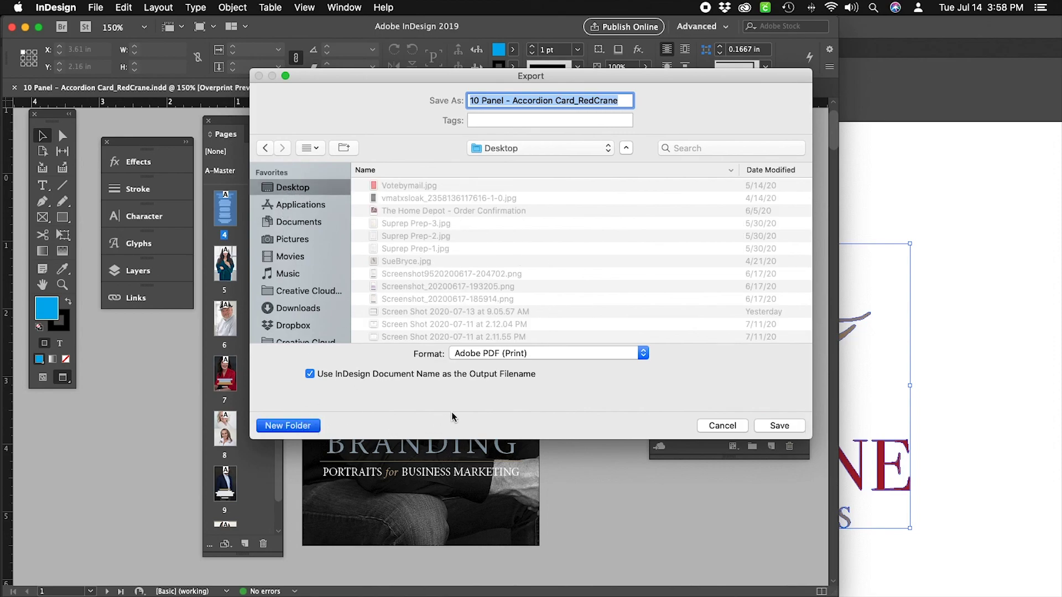
pyautogui.write('Acc')
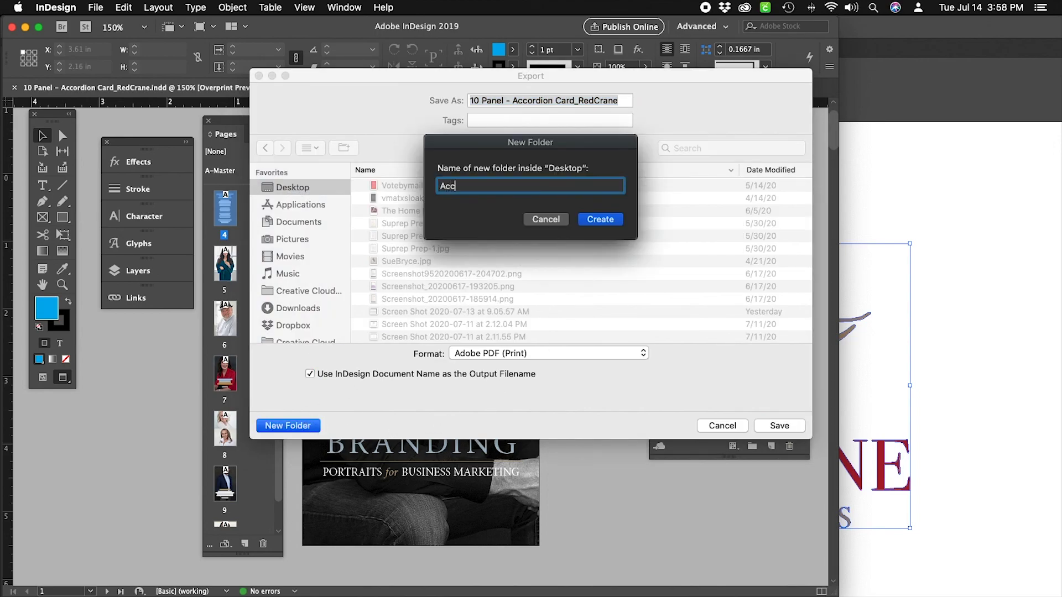
pyautogui.write('ordion Card')
pyautogui.click(609, 220)
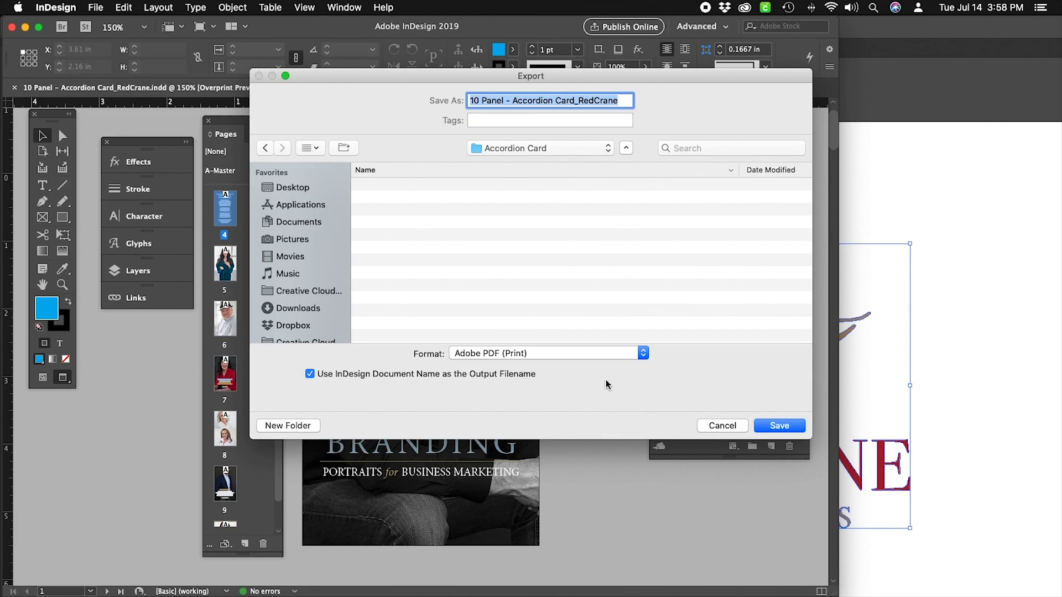
# Choose JPEG as the export format and name the file 'Accordion Card_RedCrane_'.
pyautogui.click(558, 354)
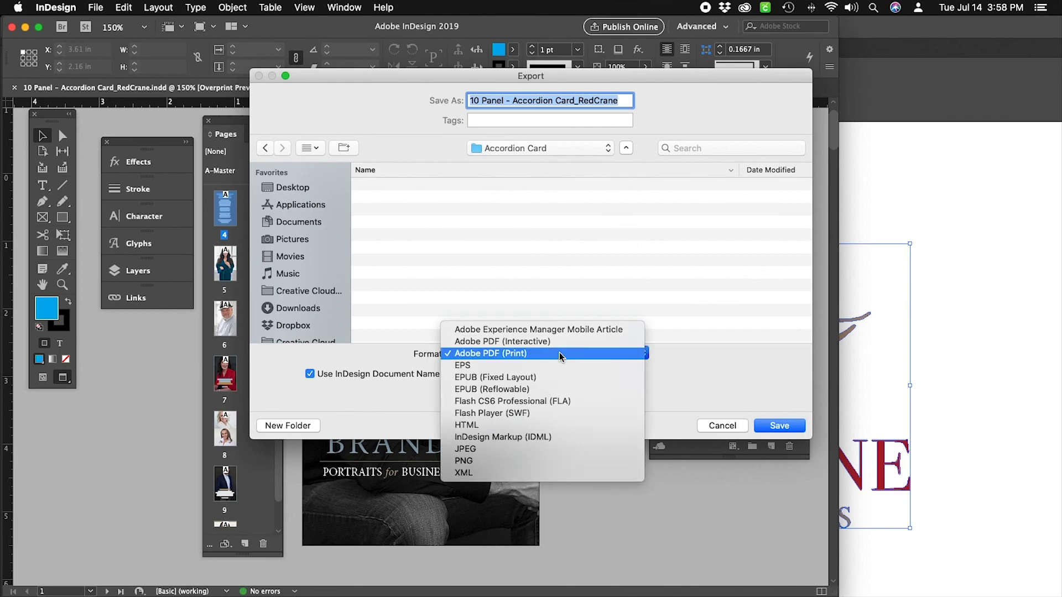
pyautogui.click(562, 449)
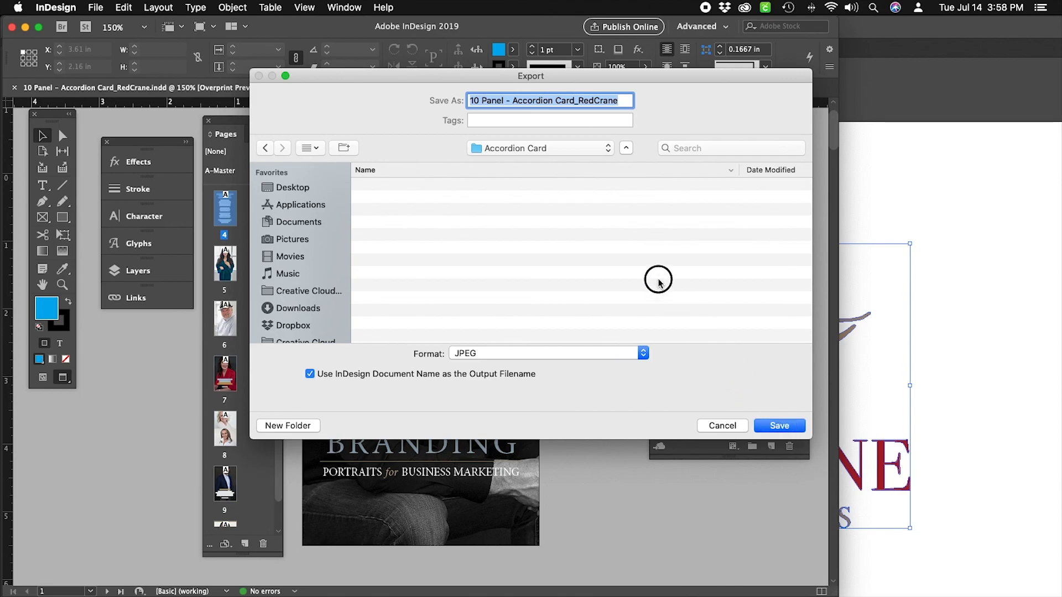
pyautogui.click(628, 99)
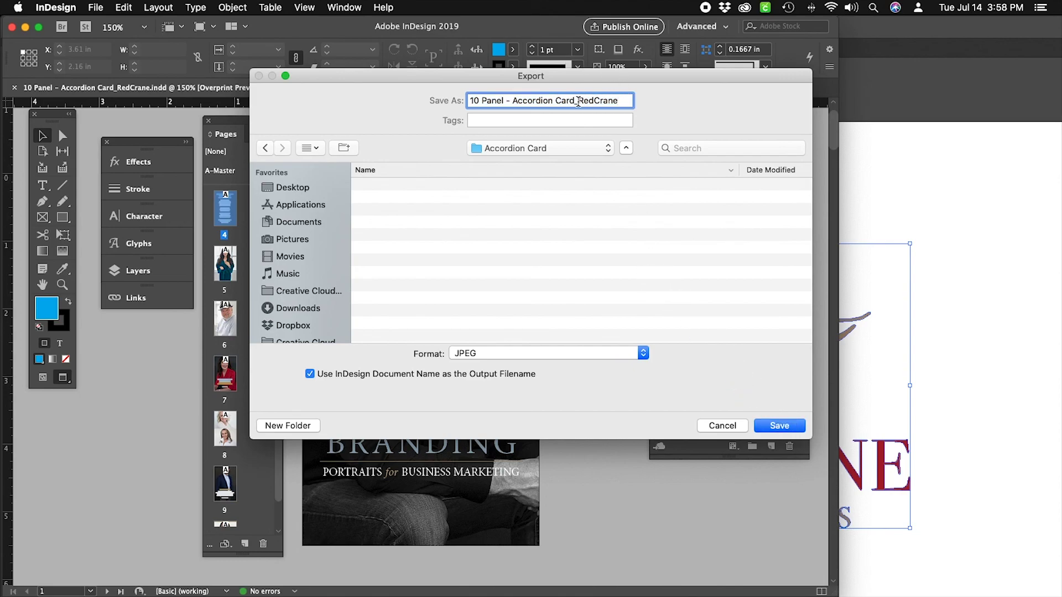
pyautogui.moveTo(578, 101); pyautogui.dragTo(434, 99)
pyautogui.click(621, 100)
pyautogui.press('BackSpace')
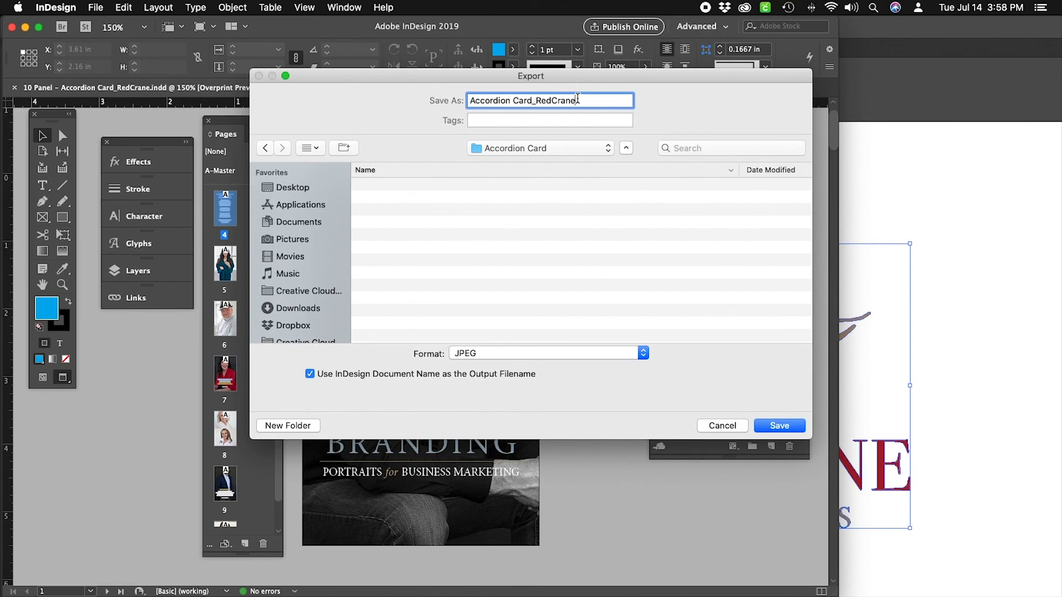
pyautogui.write('_')
pyautogui.write('_')
# Export the card as separate JPEG pages, not spreads, at 350 ppi resolution.
pyautogui.click(779, 428)
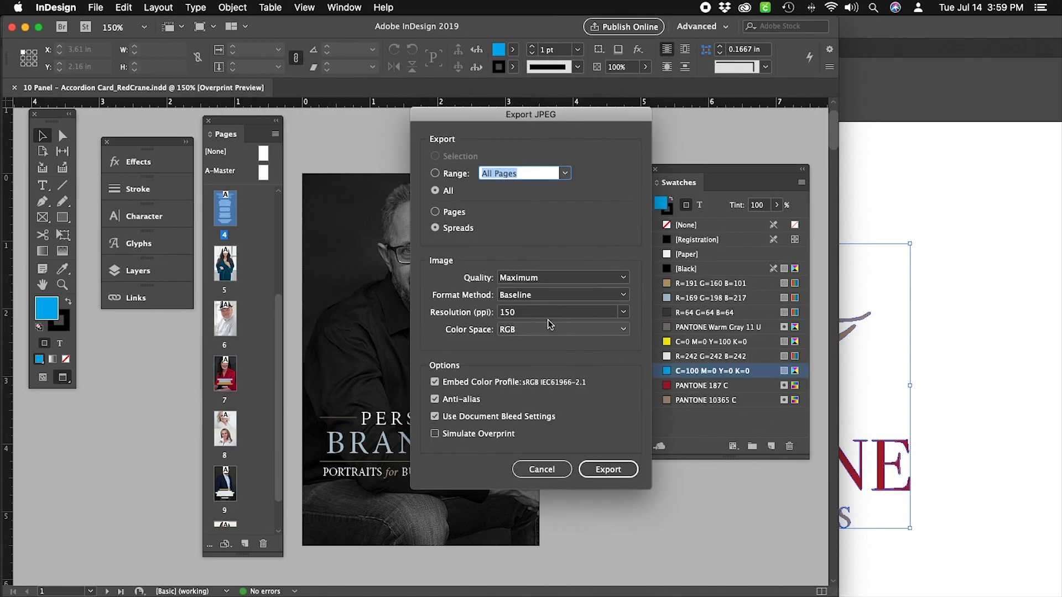
pyautogui.moveTo(526, 314); pyautogui.dragTo(487, 314)
pyautogui.write('350')
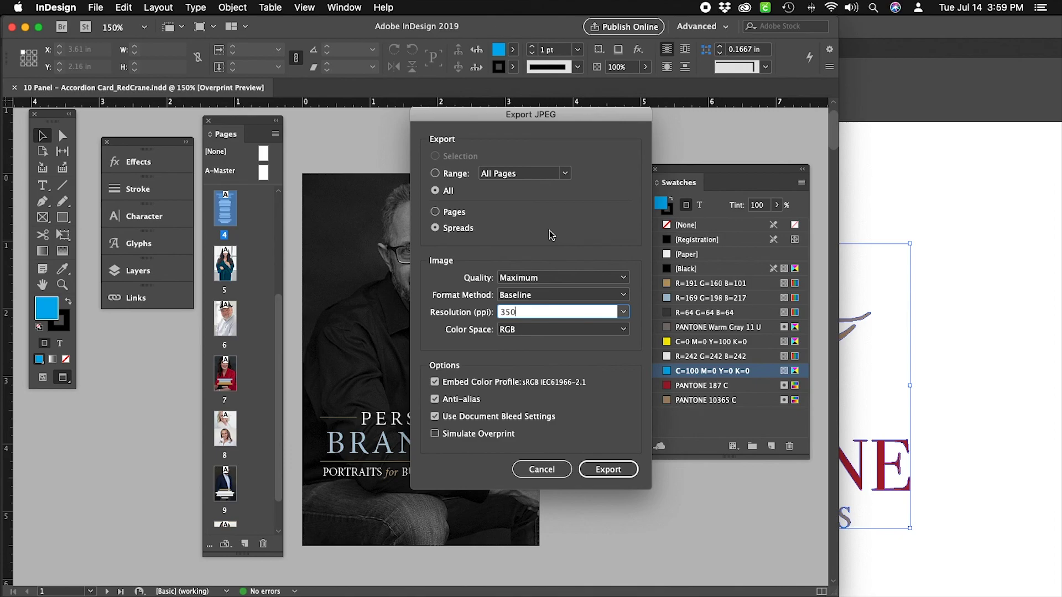
pyautogui.click(437, 212)
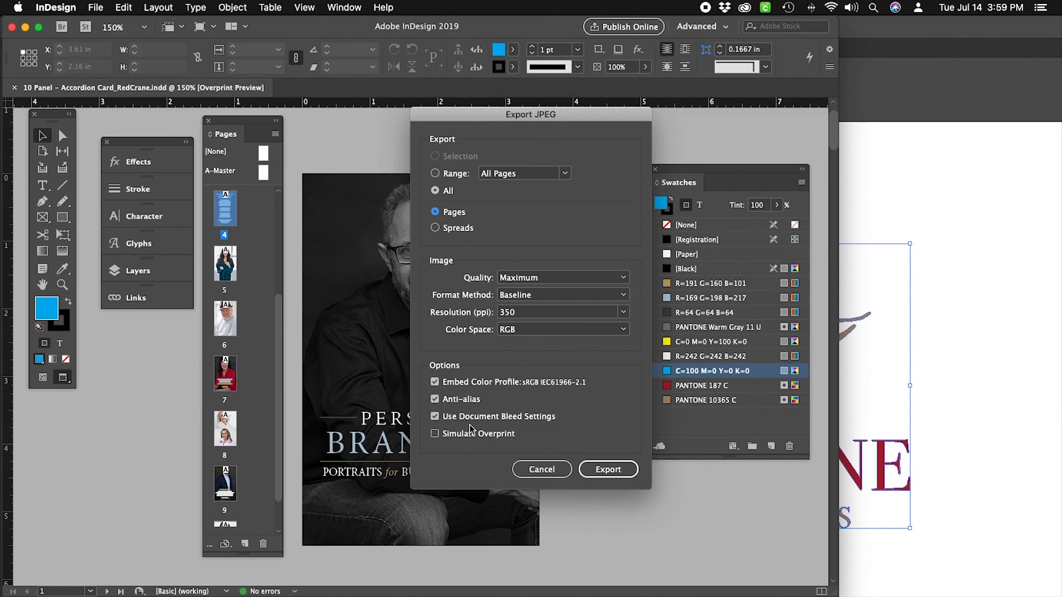
pyautogui.click(435, 417)
pyautogui.click(606, 469)
pyautogui.click(608, 472)
pyautogui.click(611, 468)
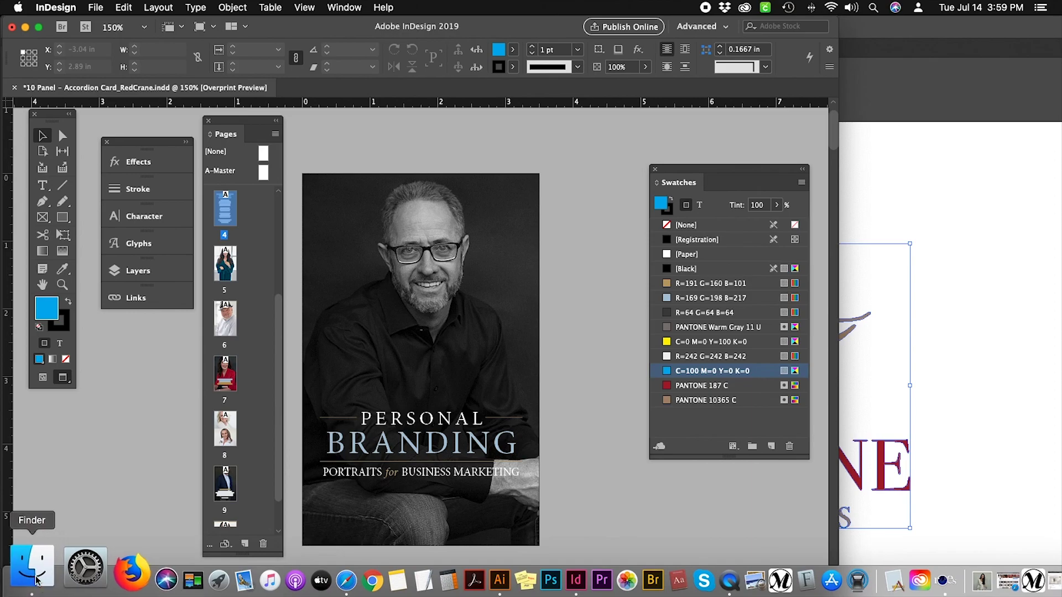
# Open the Accordion Card folder on the Desktop in Finder.
pyautogui.click(36, 579)
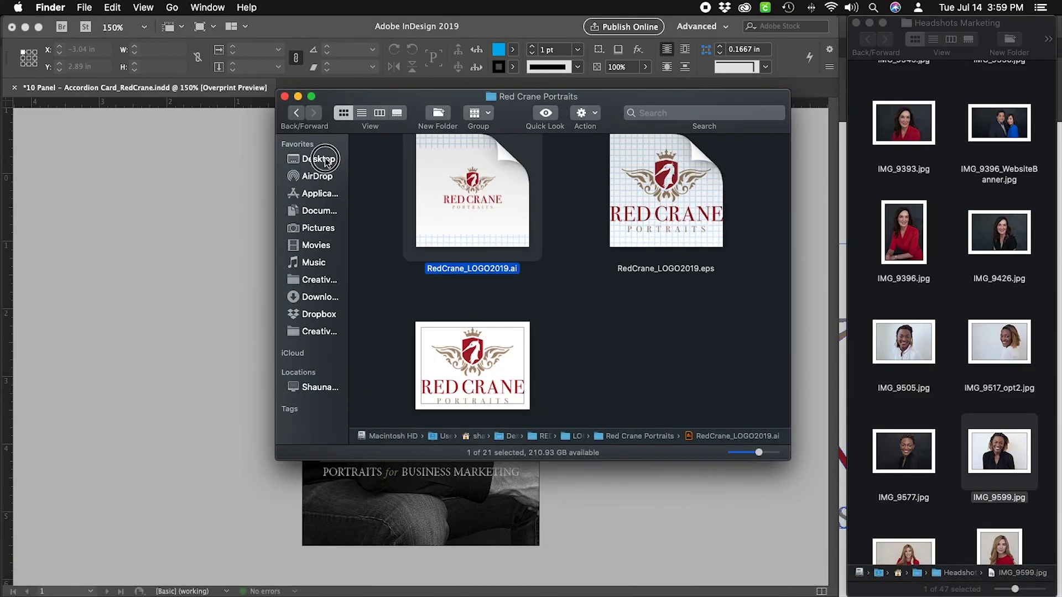
pyautogui.click(325, 160)
pyautogui.scroll(5, 580, 233)
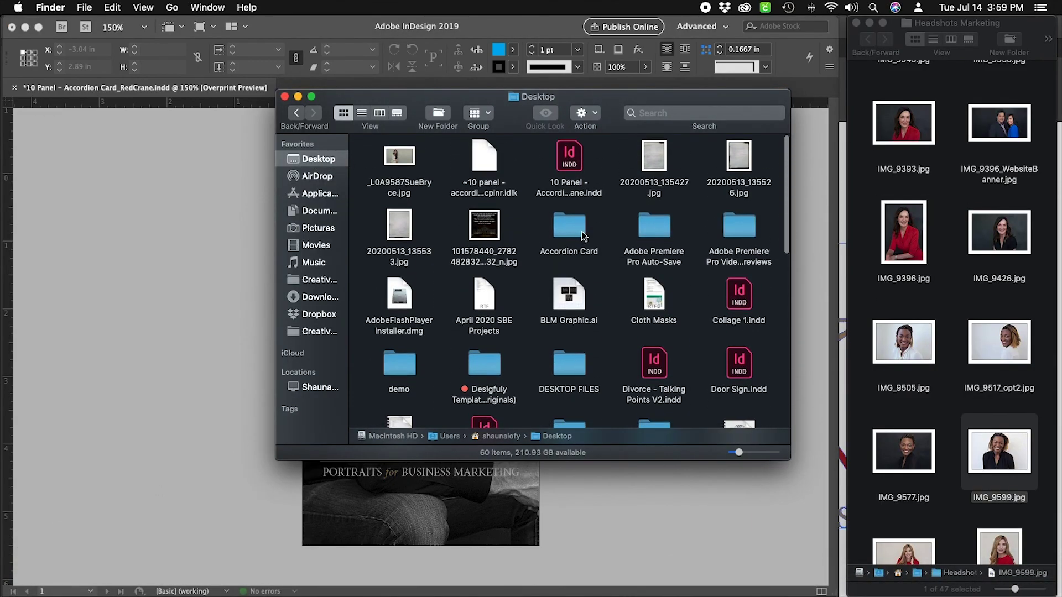
pyautogui.doubleClick(580, 231)
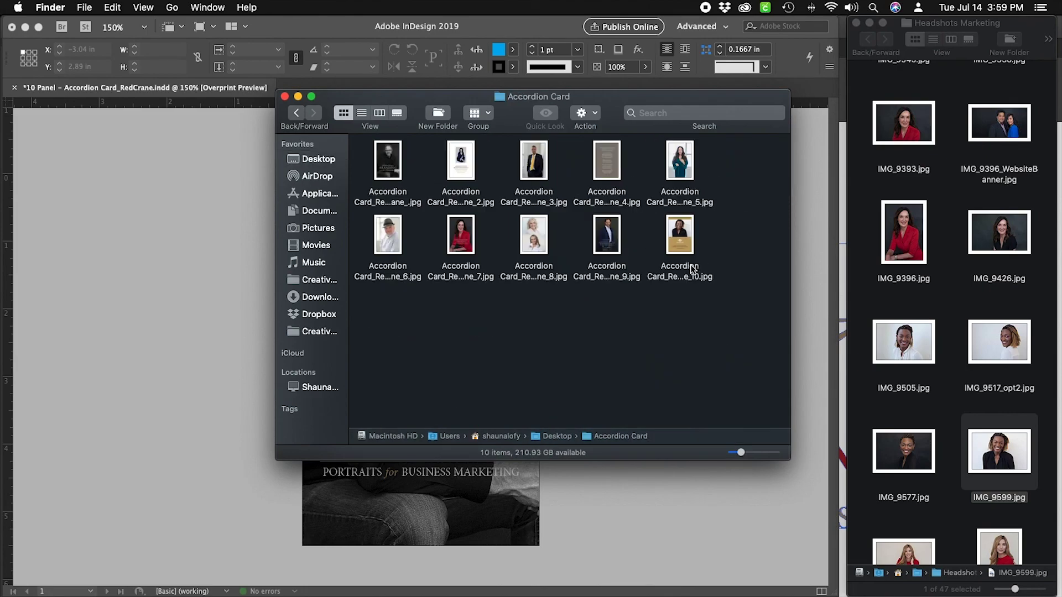
# Enlarge the thumbnails and the folder window to show all ten JPEGs, and minimize Headshots Marketing.
pyautogui.click(751, 453)
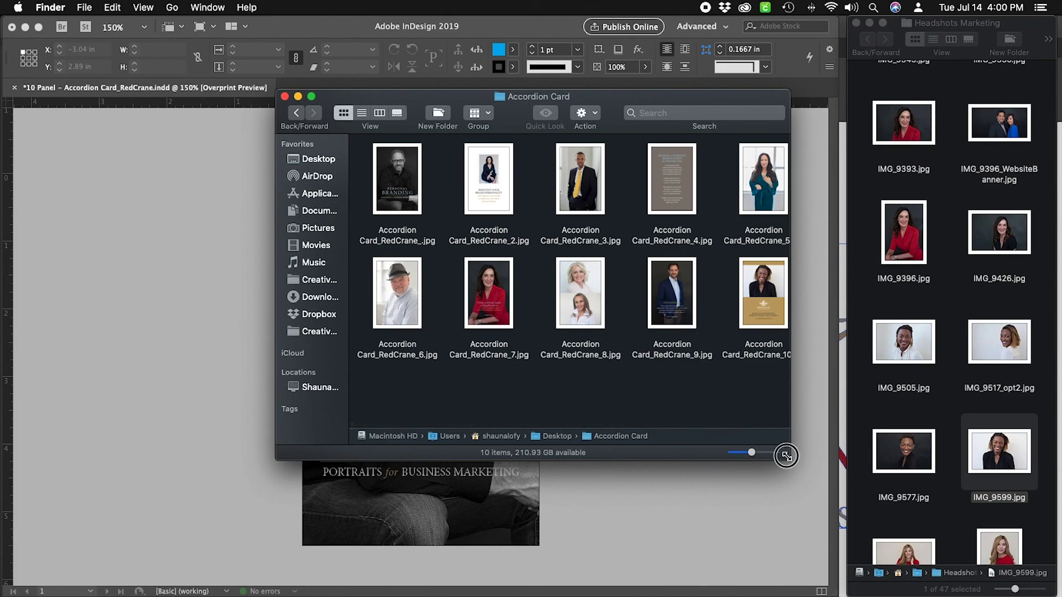
pyautogui.moveTo(786, 456); pyautogui.dragTo(841, 462)
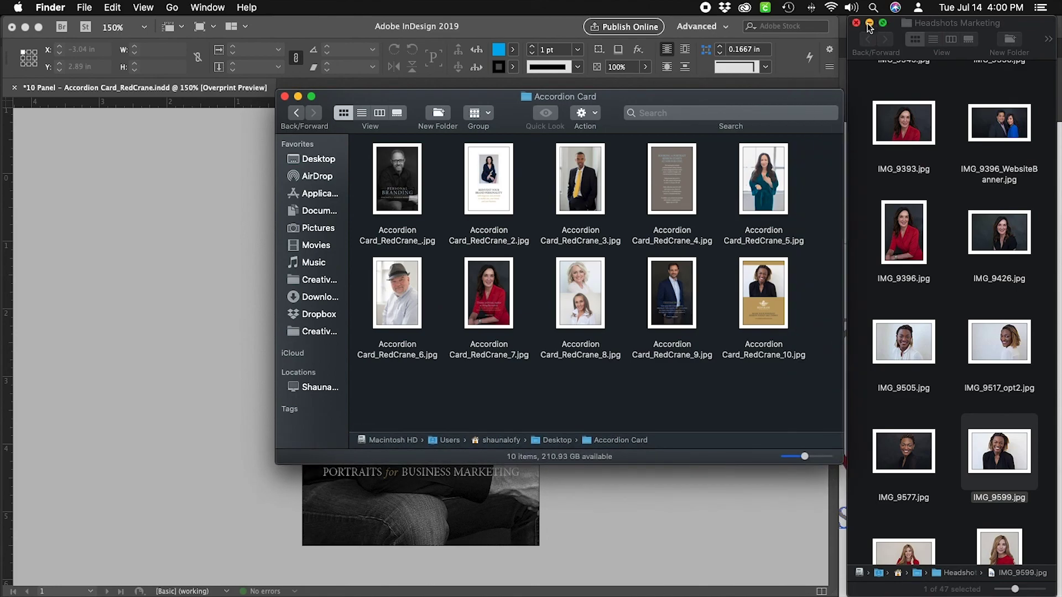
pyautogui.click(869, 24)
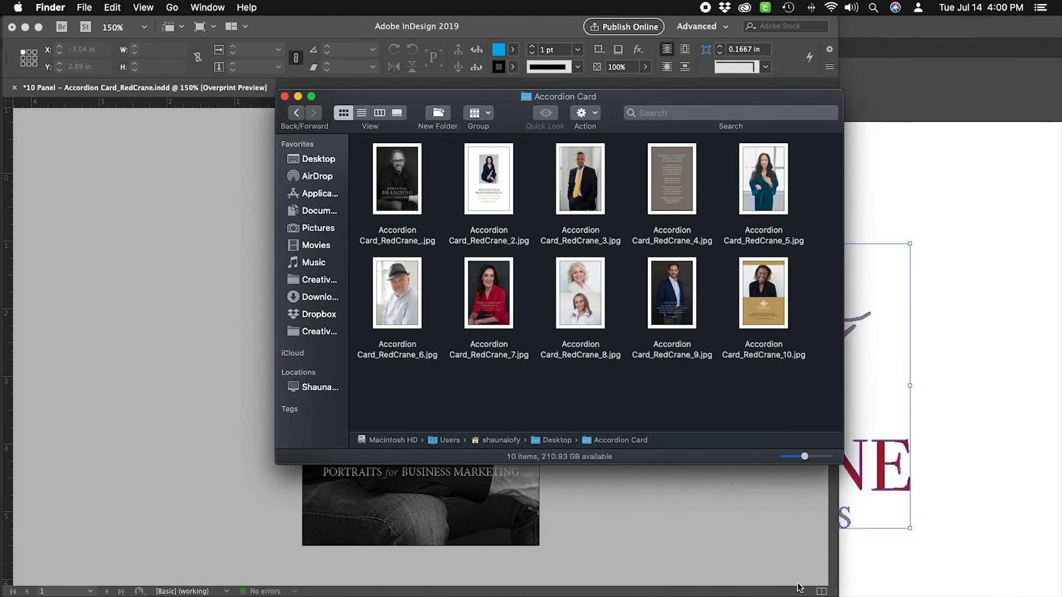
pyautogui.moveTo(800, 591)
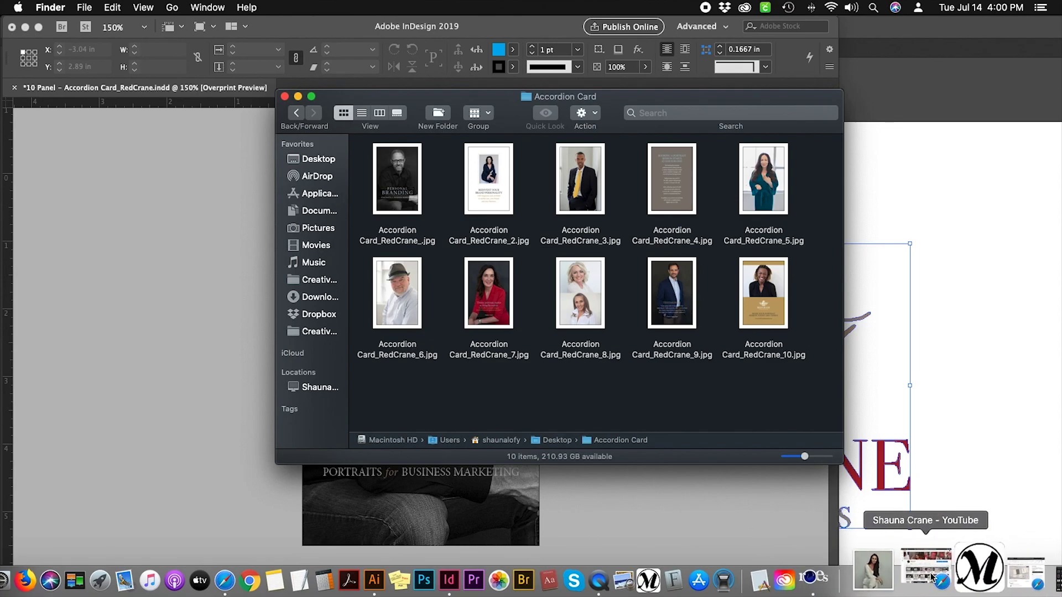
# Bring back Millers ROES and switch the product catalog to Press Products.
pyautogui.click(952, 578)
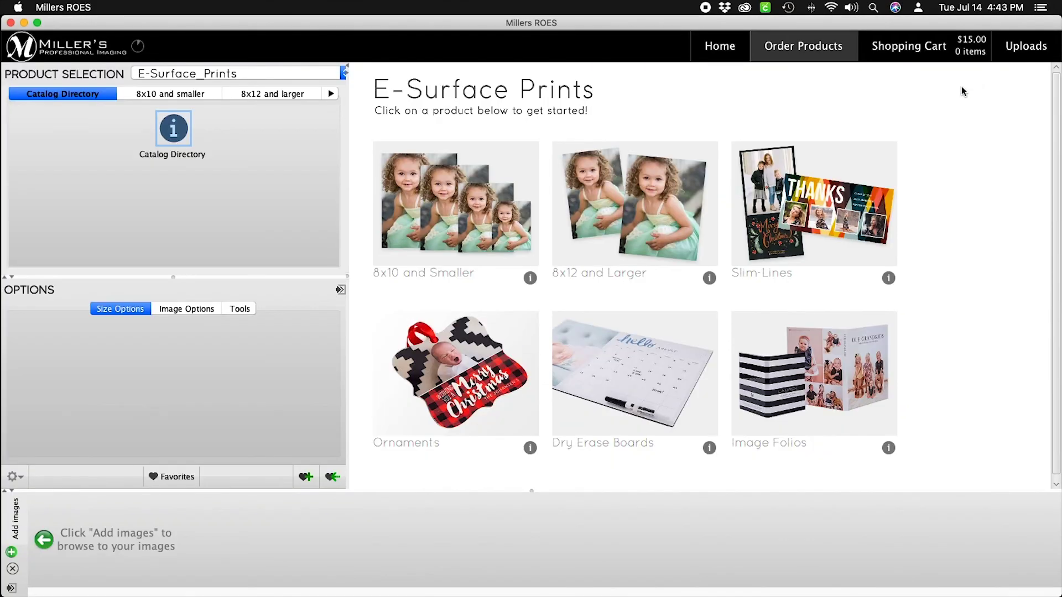
pyautogui.click(343, 73)
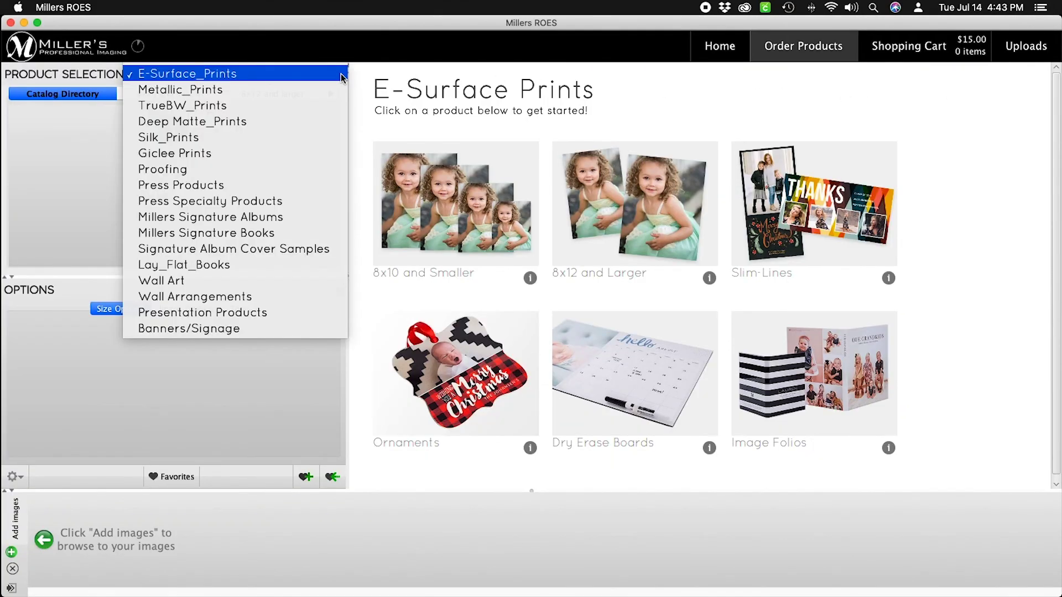
pyautogui.click(264, 186)
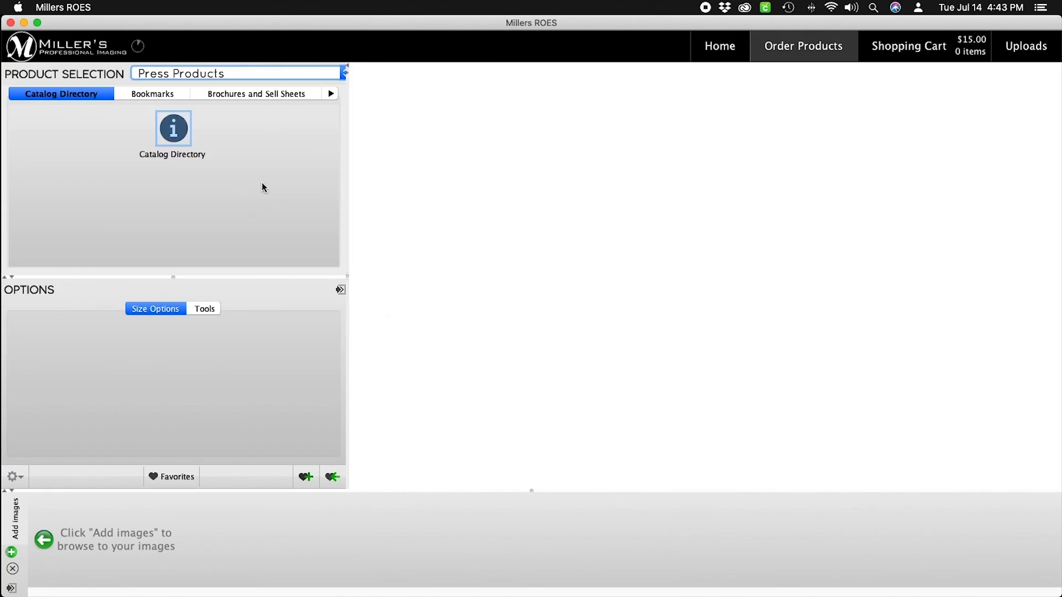
# Go to the Folded Greeting Cards Panel Design category and choose the 10 Panel Accordion card.
pyautogui.click(329, 94)
pyautogui.click(328, 94)
pyautogui.click(328, 94)
pyautogui.click(329, 94)
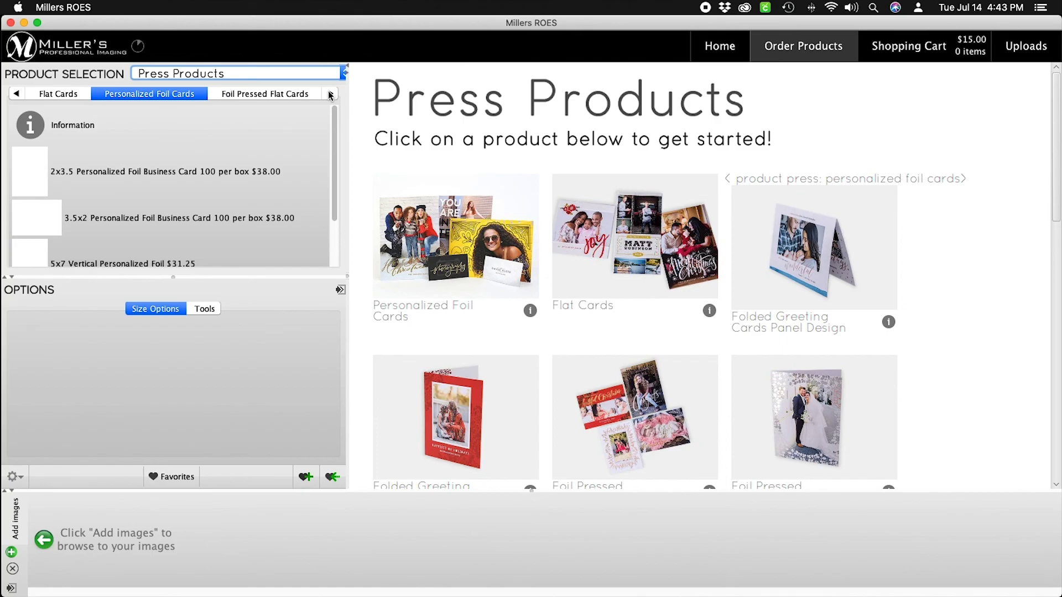
pyautogui.click(329, 95)
pyautogui.click(330, 94)
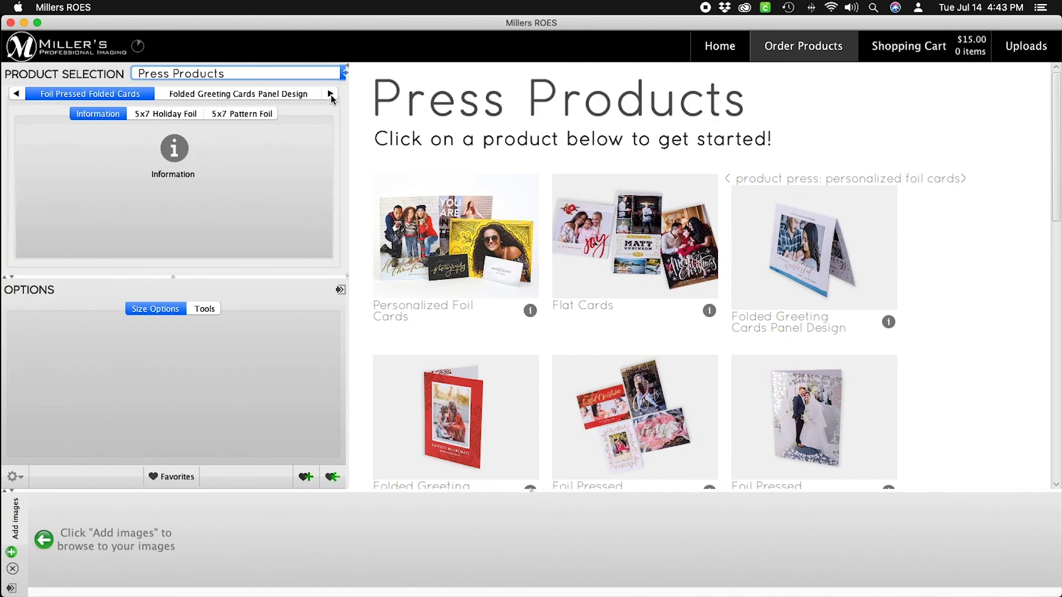
pyautogui.click(330, 95)
pyautogui.scroll(-4, 301, 210)
pyautogui.scroll(-6, 301, 212)
pyautogui.scroll(-3, 301, 209)
pyautogui.click(132, 185)
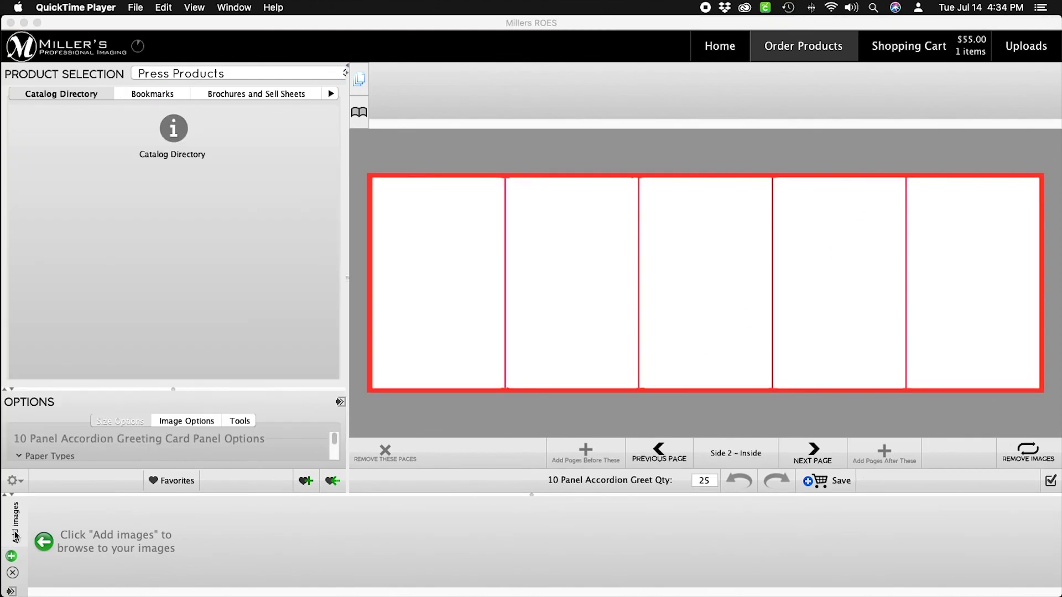
# Add images from the Desktop's Accordion Card folder, loading its ten RedCrane JPEGs.
pyautogui.click(15, 535)
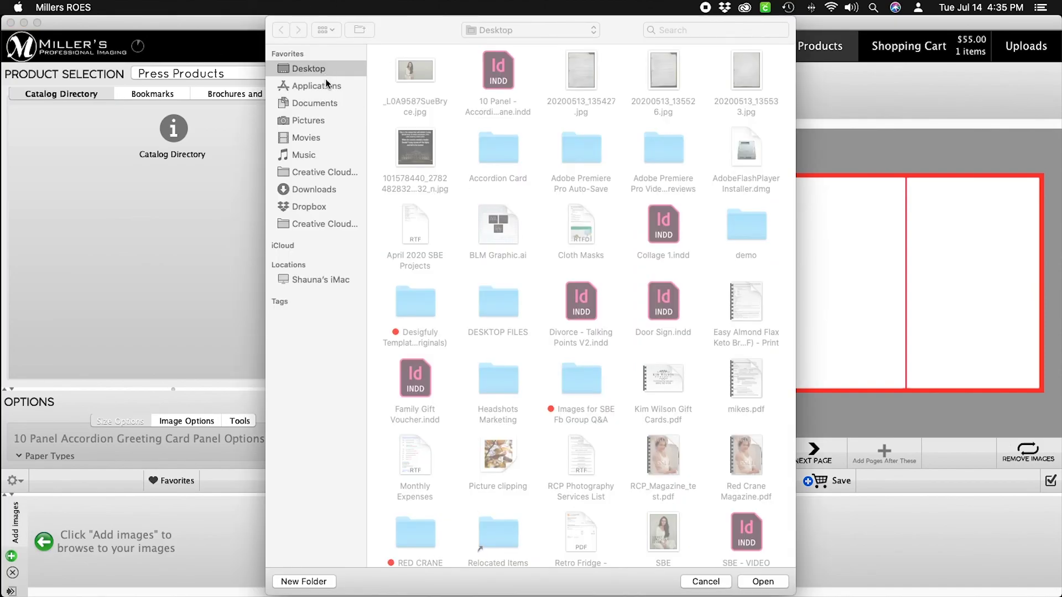
pyautogui.press('super+shift+h')
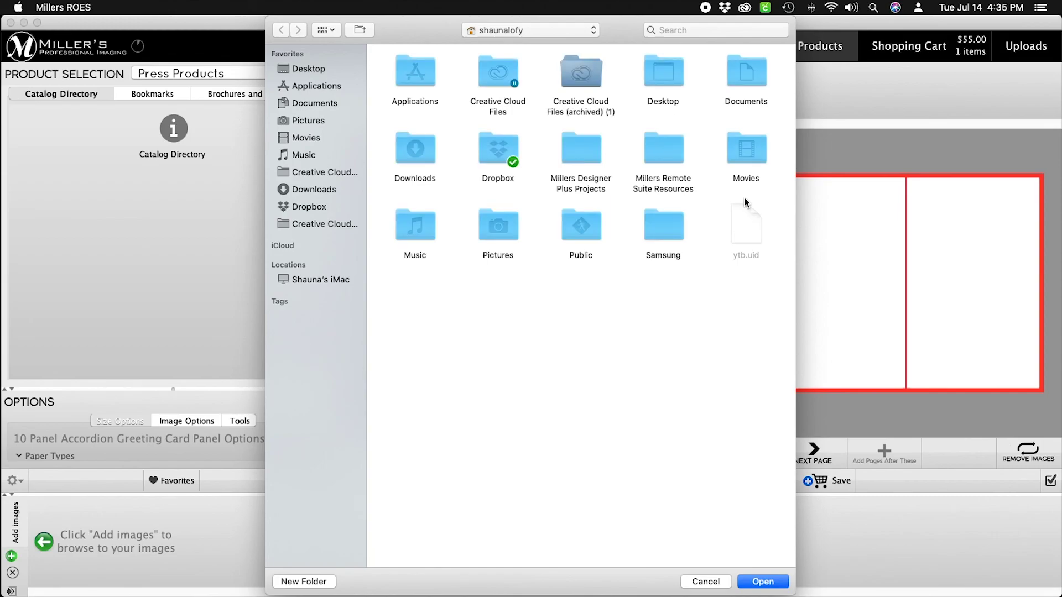
pyautogui.click(315, 70)
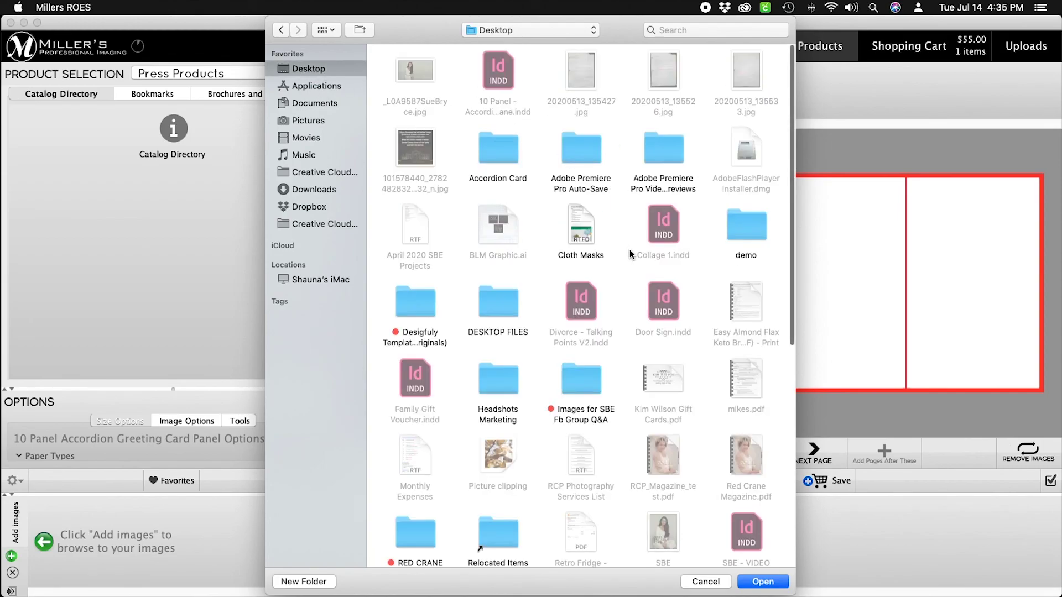
pyautogui.click(505, 150)
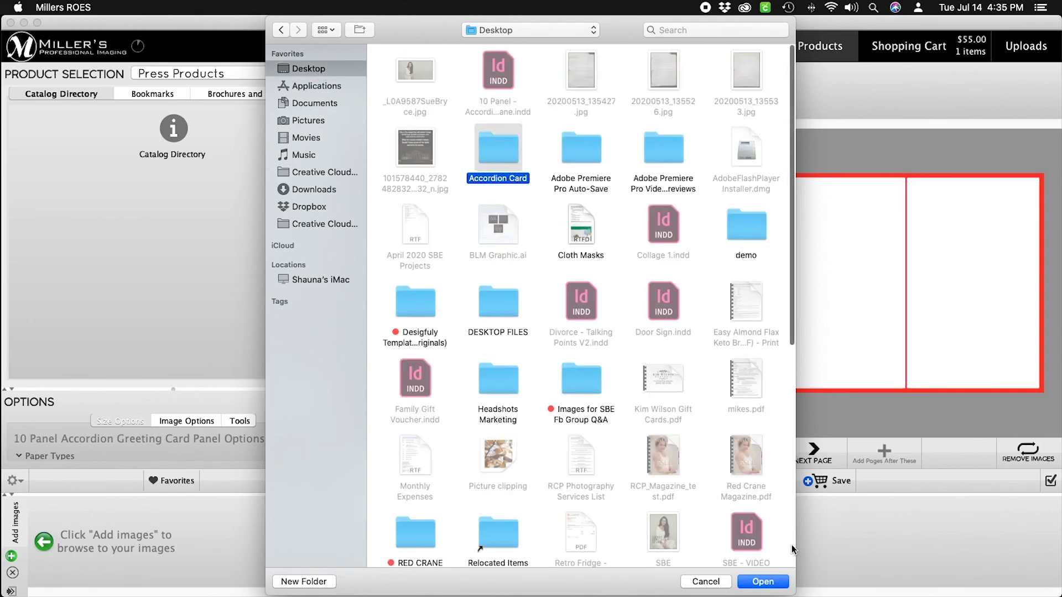
pyautogui.press('Return')
pyautogui.click(775, 586)
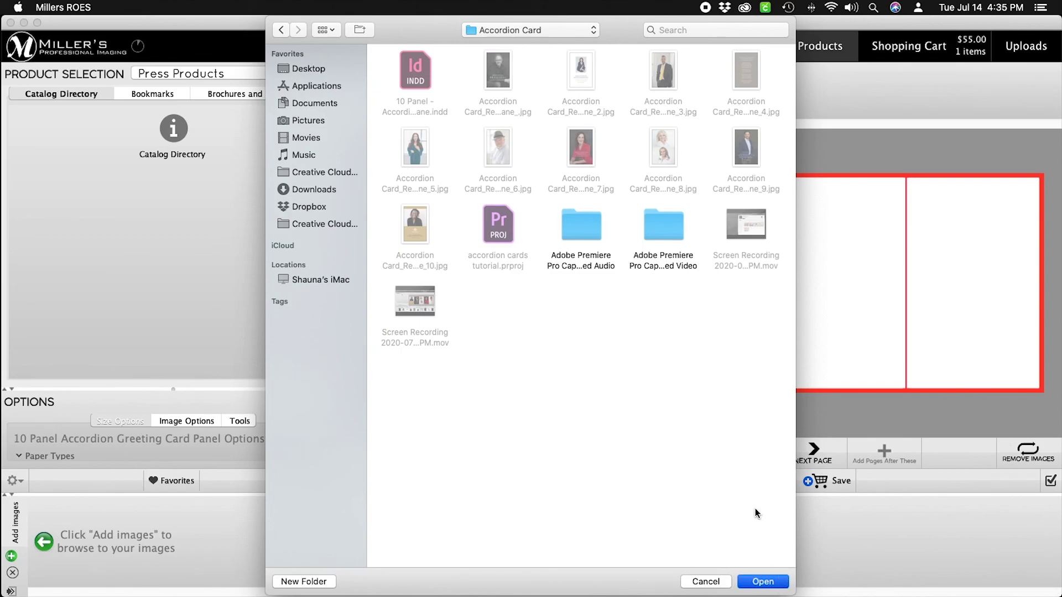
pyautogui.click(768, 582)
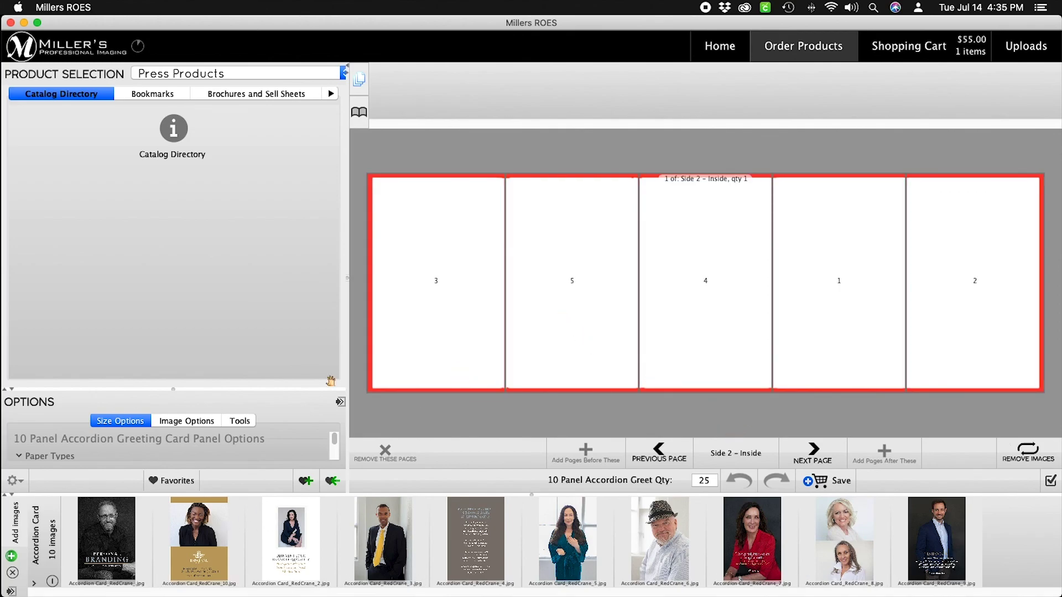
# Drag RedCrane_, _2, _3, _4 and _5 onto the inside panels right to left, then go to the outside.
pyautogui.click(111, 556)
pyautogui.moveTo(111, 555); pyautogui.dragTo(975, 311)
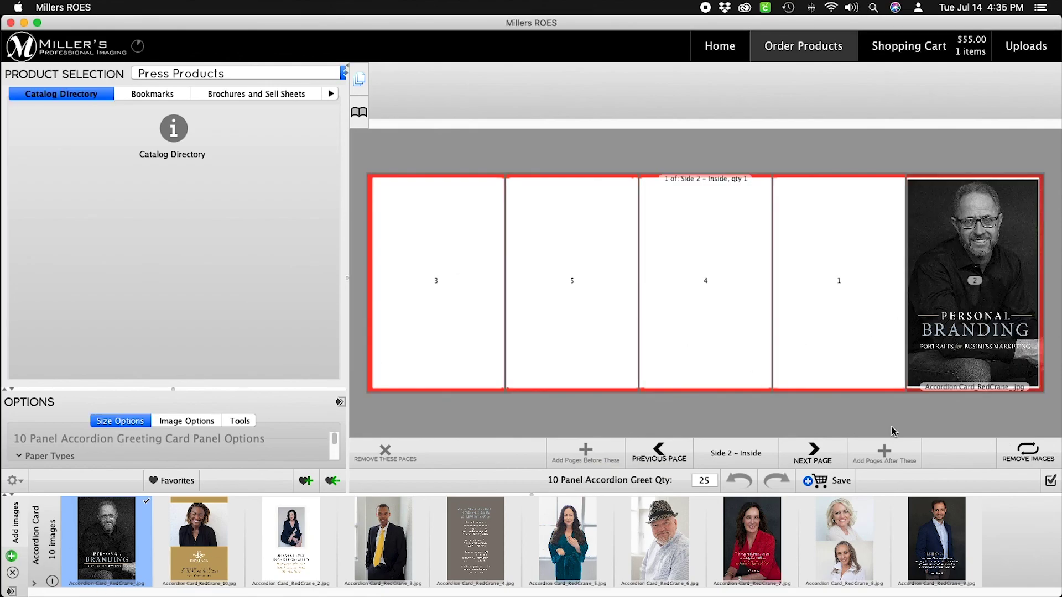
pyautogui.moveTo(308, 571); pyautogui.dragTo(859, 336)
pyautogui.moveTo(385, 545); pyautogui.dragTo(678, 353)
pyautogui.moveTo(479, 554); pyautogui.dragTo(556, 346)
pyautogui.moveTo(578, 553); pyautogui.dragTo(448, 348)
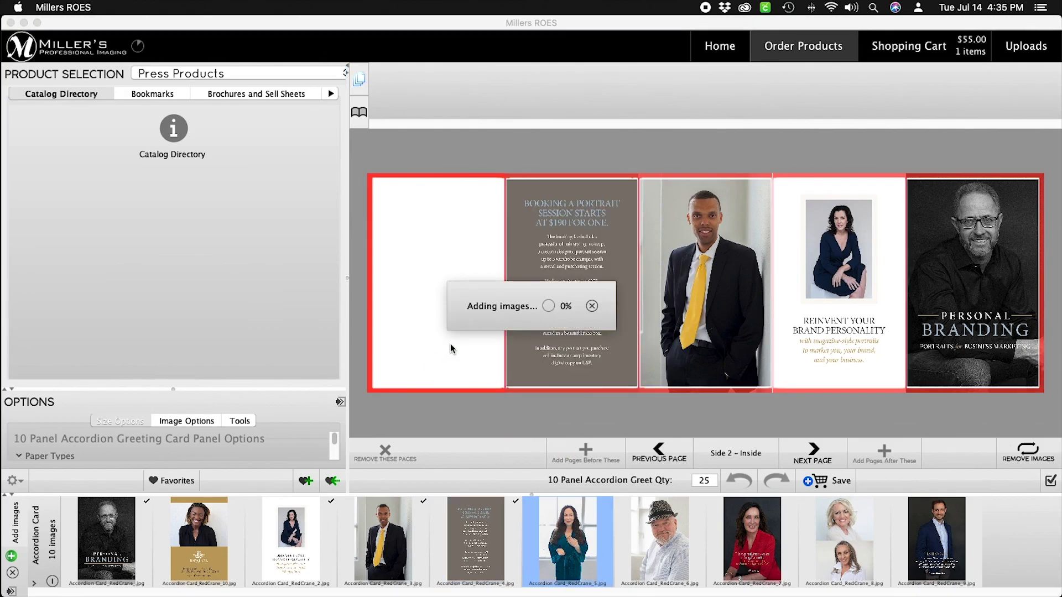
pyautogui.click(813, 455)
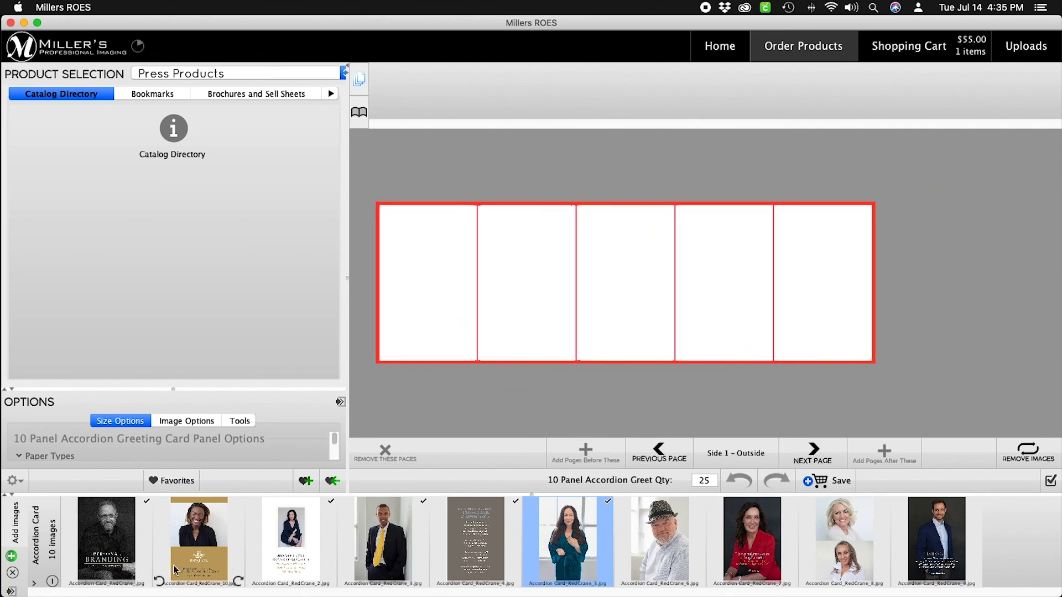
# Place images 10, 9, 8, 7 and 6 in the outside panels, left to right.
pyautogui.click(194, 561)
pyautogui.moveTo(194, 562); pyautogui.dragTo(413, 330)
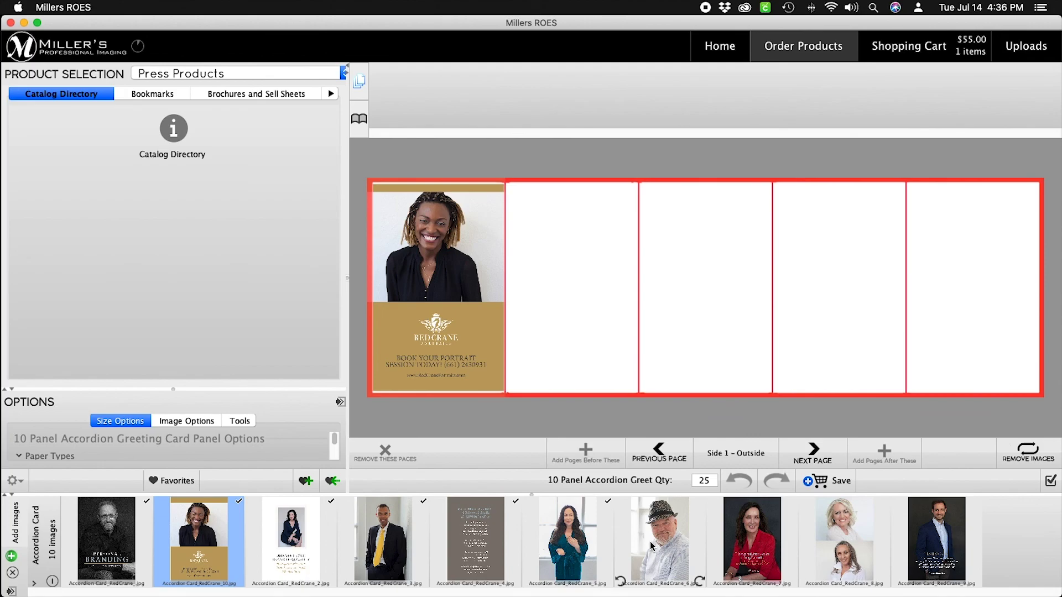
pyautogui.moveTo(937, 539); pyautogui.dragTo(581, 314)
pyautogui.moveTo(845, 539); pyautogui.dragTo(691, 354)
pyautogui.moveTo(751, 546); pyautogui.dragTo(808, 354)
pyautogui.moveTo(660, 539); pyautogui.dragTo(1016, 285)
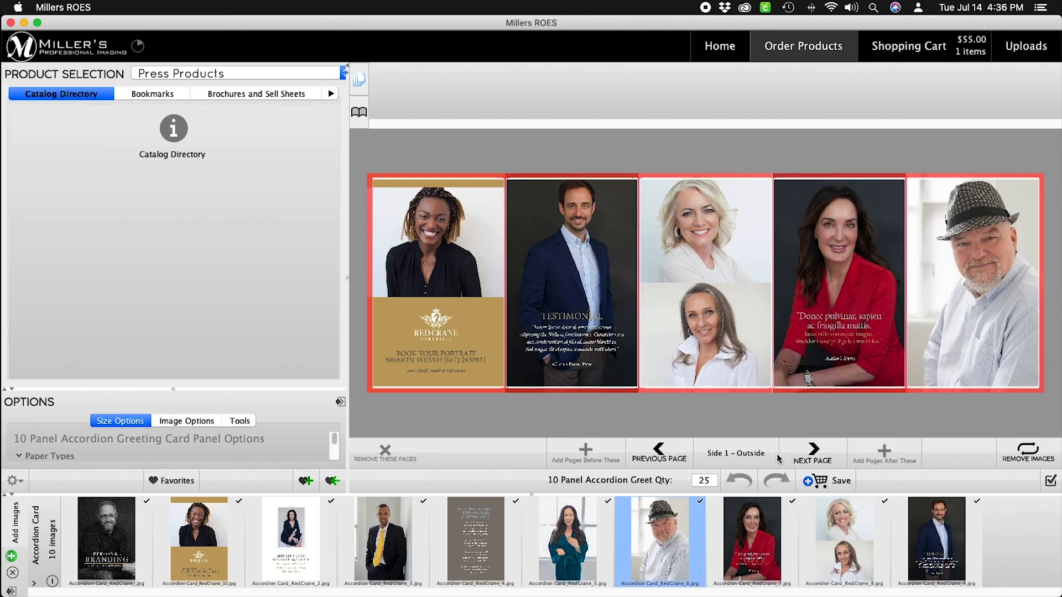
# Review the inside and outside sides, then enlarge the product options area.
pyautogui.click(671, 457)
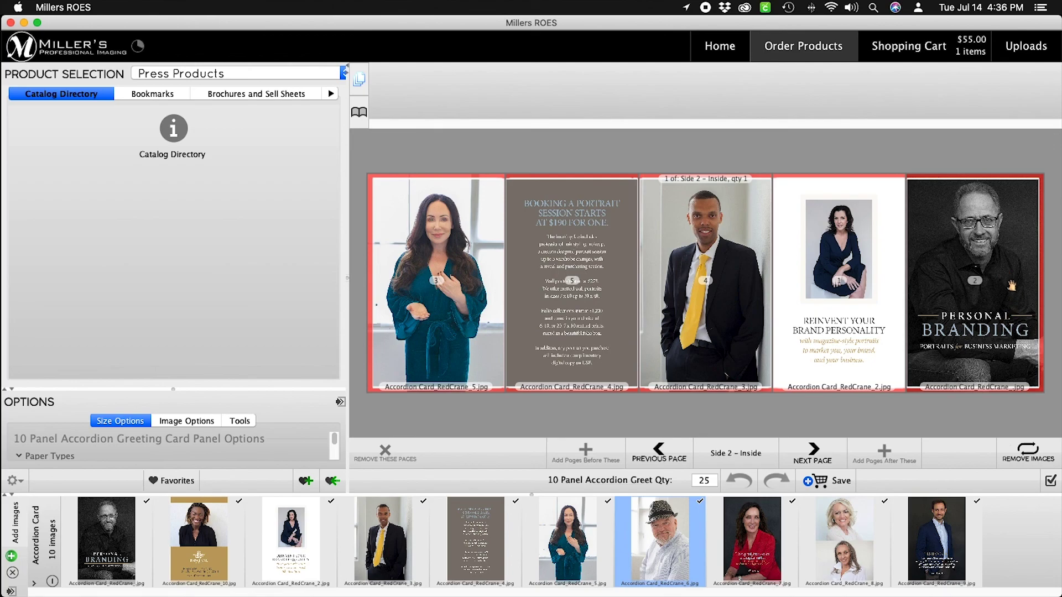
pyautogui.click(818, 458)
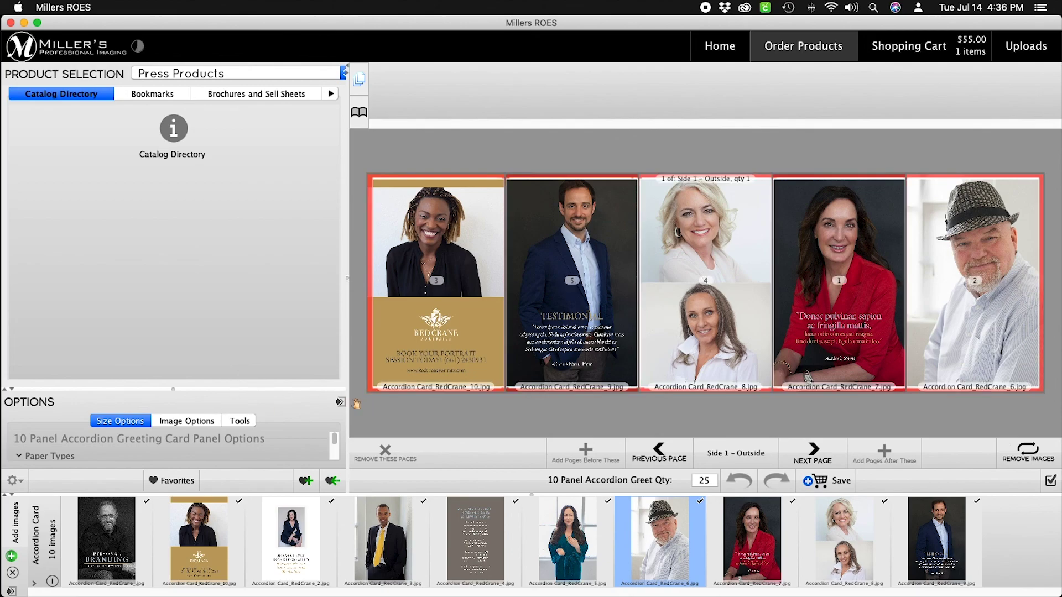
pyautogui.moveTo(173, 389); pyautogui.dragTo(181, 232)
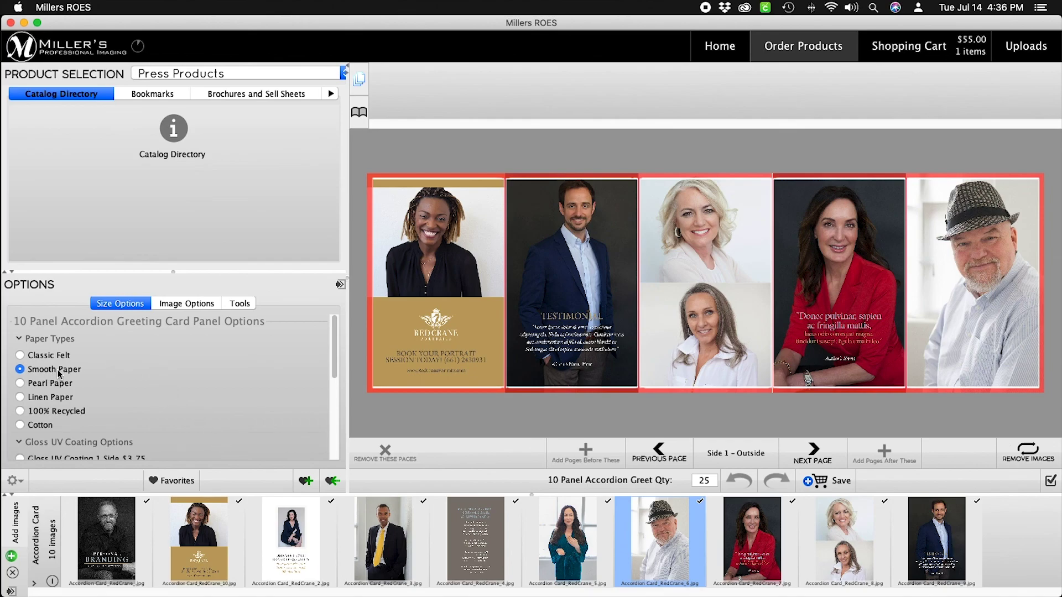
# Pick Smooth Paper, Gloss UV Coating 2 Sides and Gold Lined Envelopes ($.15), then Save to the Shopping Cart.
pyautogui.click(20, 356)
pyautogui.click(50, 368)
pyautogui.scroll(-4, 154, 407)
pyautogui.click(87, 403)
pyautogui.scroll(-2, 122, 410)
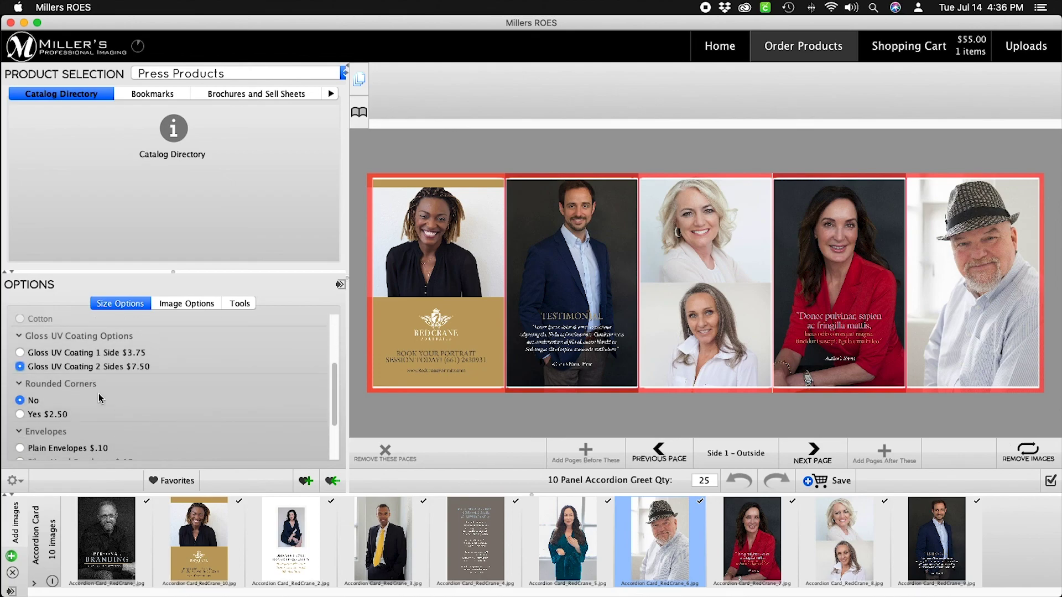
pyautogui.scroll(-3, 70, 398)
pyautogui.click(89, 402)
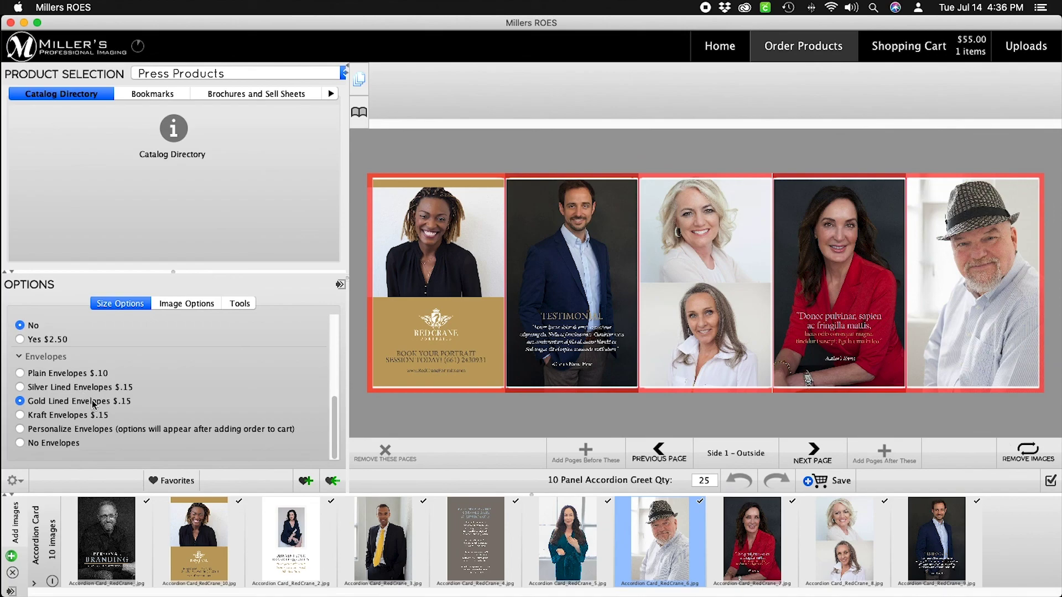
pyautogui.click(21, 443)
pyautogui.click(67, 403)
pyautogui.click(841, 487)
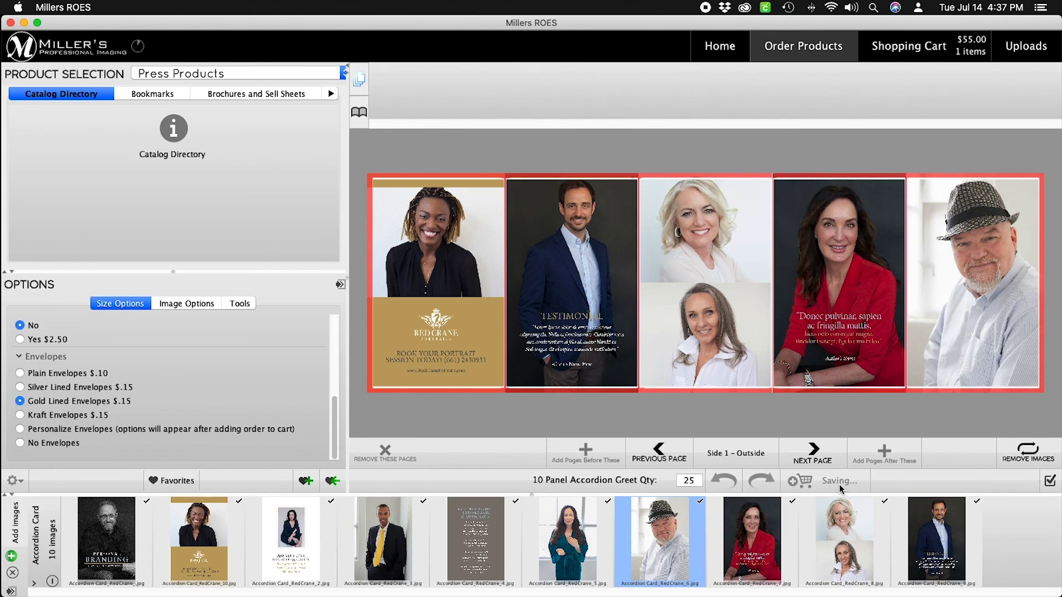